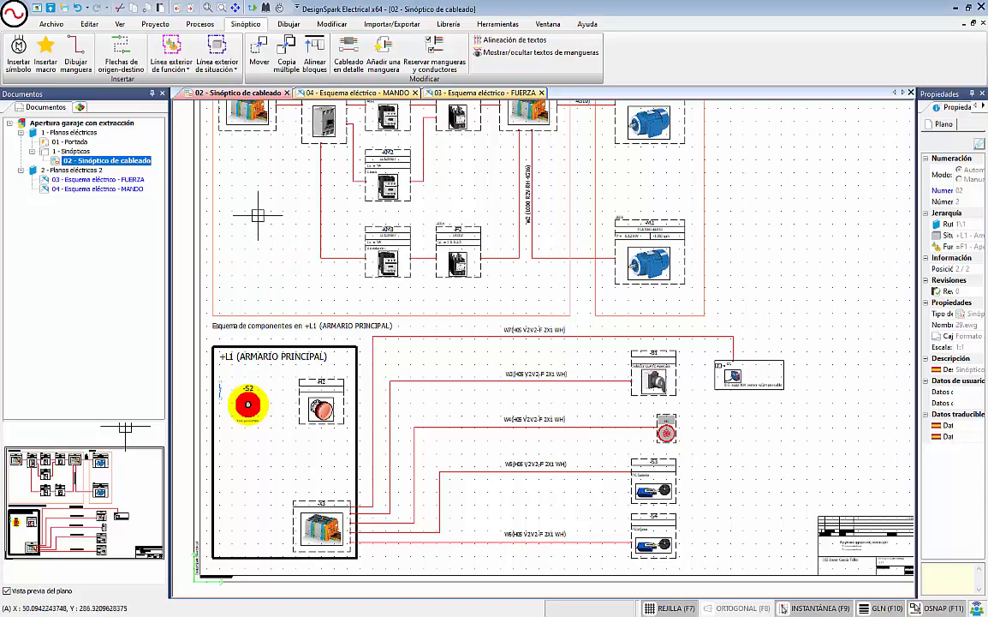
- Examine the Armario principal and Campo areas of the wiring overview, following the power components from terminal block X1 to motors M1 and M2
{"action": "scroll", "coordinate": [270, 275], "scroll_direction": "up", "scroll_amount": 3}
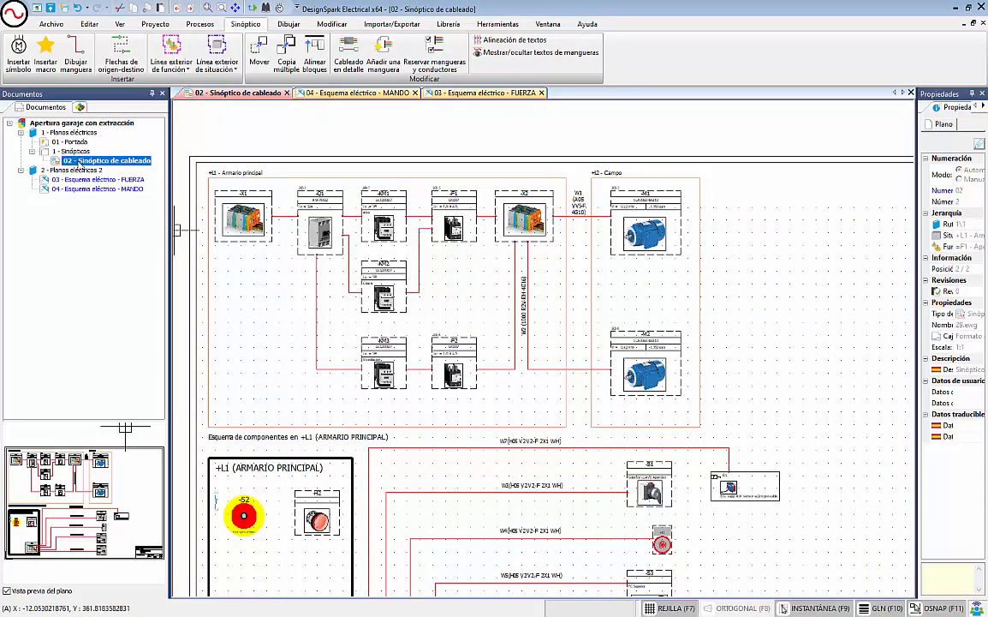
{"action": "scroll", "coordinate": [218, 201], "scroll_direction": "up", "scroll_amount": 1}
{"action": "scroll", "coordinate": [278, 219], "scroll_direction": "up", "scroll_amount": 1}
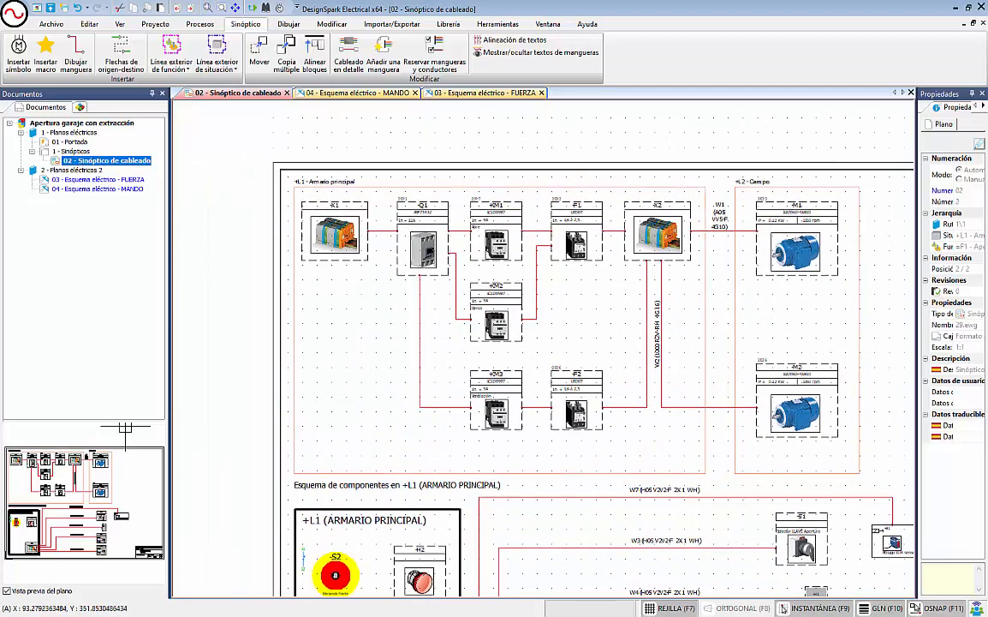
{"action": "middle_click_drag", "start_coordinate": [573, 453], "coordinate": [532, 225]}
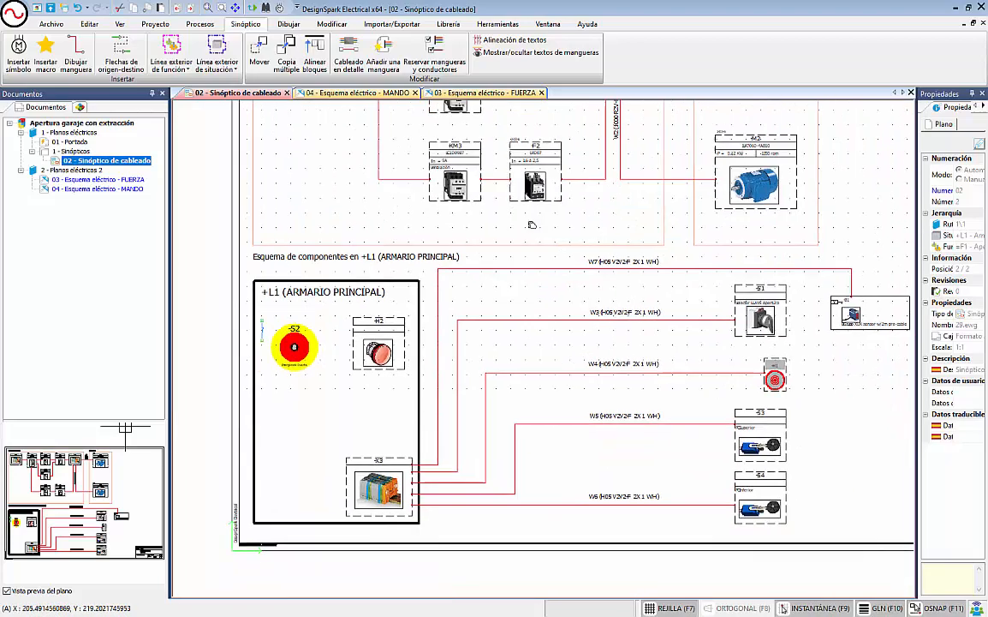
{"action": "middle_click_drag", "start_coordinate": [504, 289], "coordinate": [490, 517]}
{"action": "scroll", "coordinate": [475, 333], "scroll_direction": "up", "scroll_amount": 1}
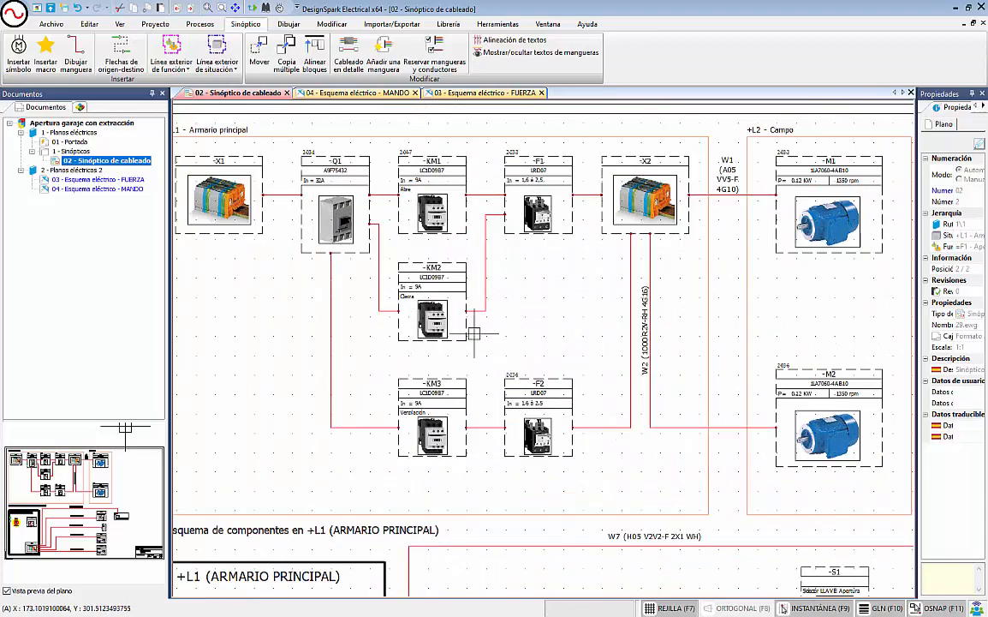
{"action": "scroll", "coordinate": [475, 333], "scroll_direction": "up", "scroll_amount": 2}
{"action": "middle_click_drag", "start_coordinate": [339, 237], "coordinate": [533, 375]}
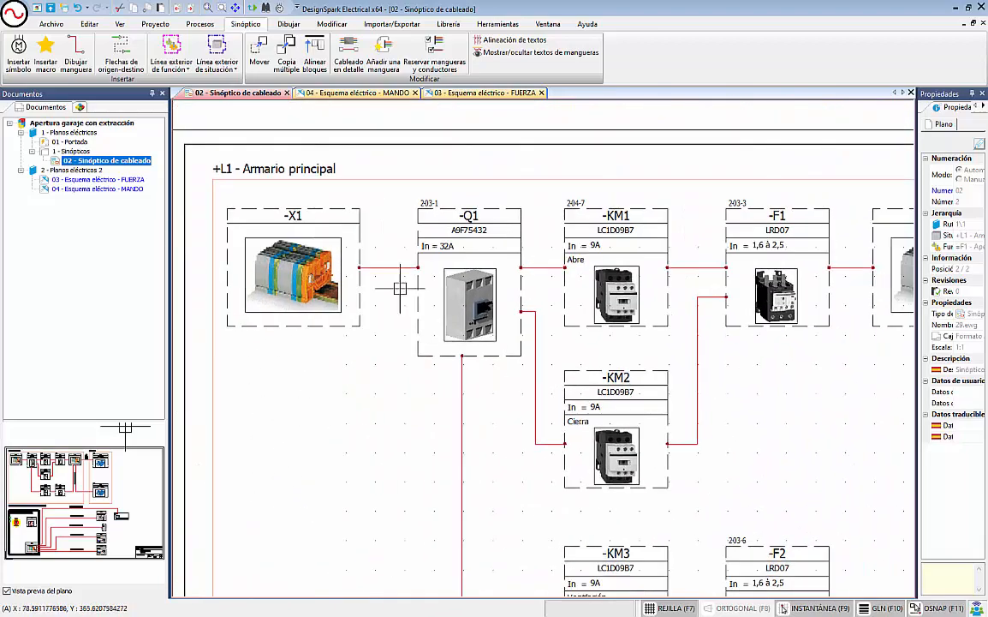
{"action": "scroll", "coordinate": [399, 288], "scroll_direction": "down", "scroll_amount": 1}
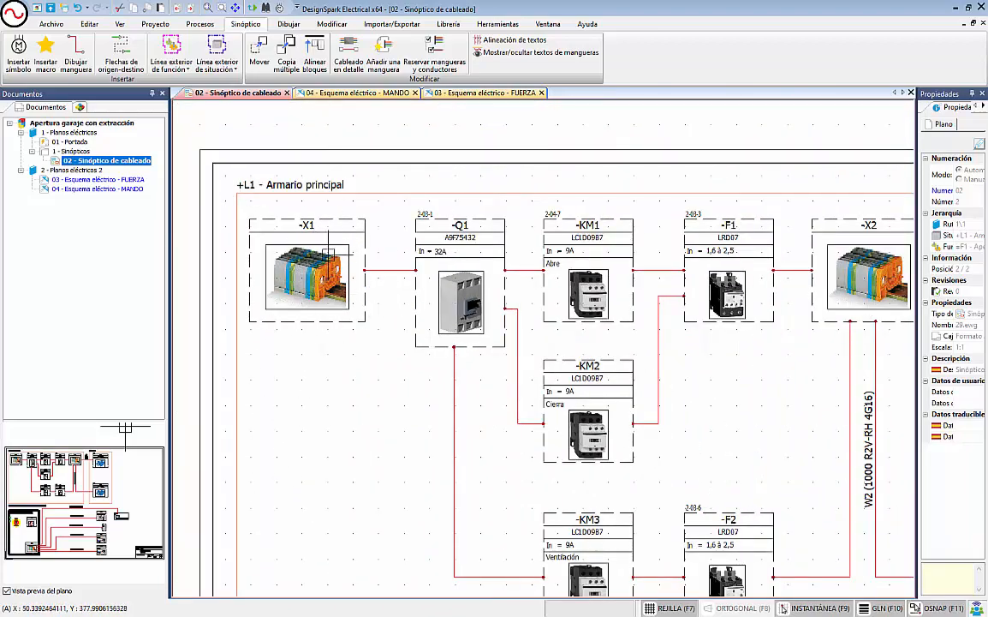
{"action": "middle_click_drag", "start_coordinate": [470, 282], "coordinate": [288, 257]}
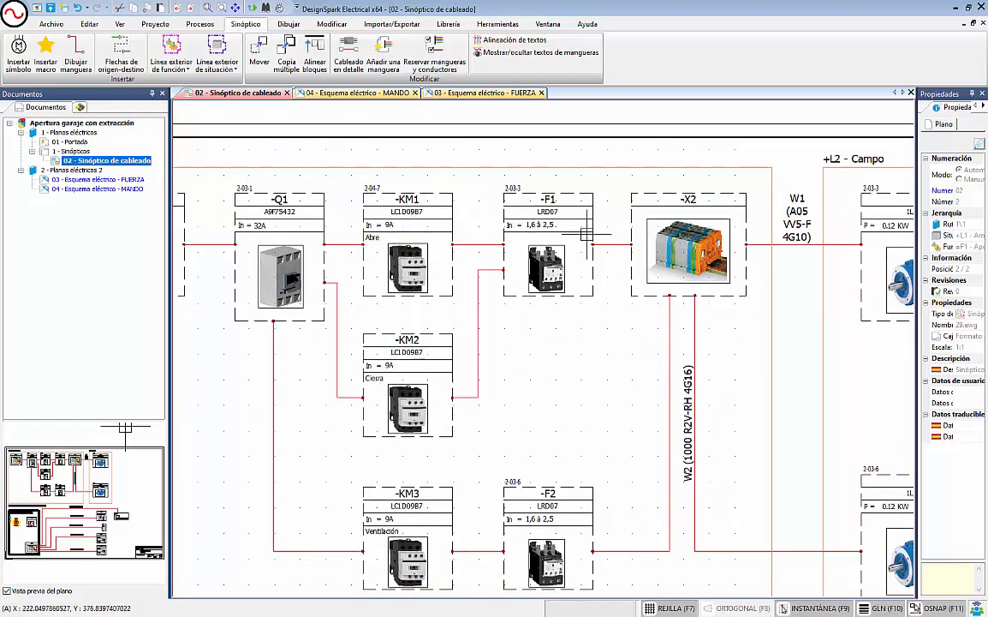
{"action": "middle_click_drag", "start_coordinate": [626, 240], "coordinate": [609, 172]}
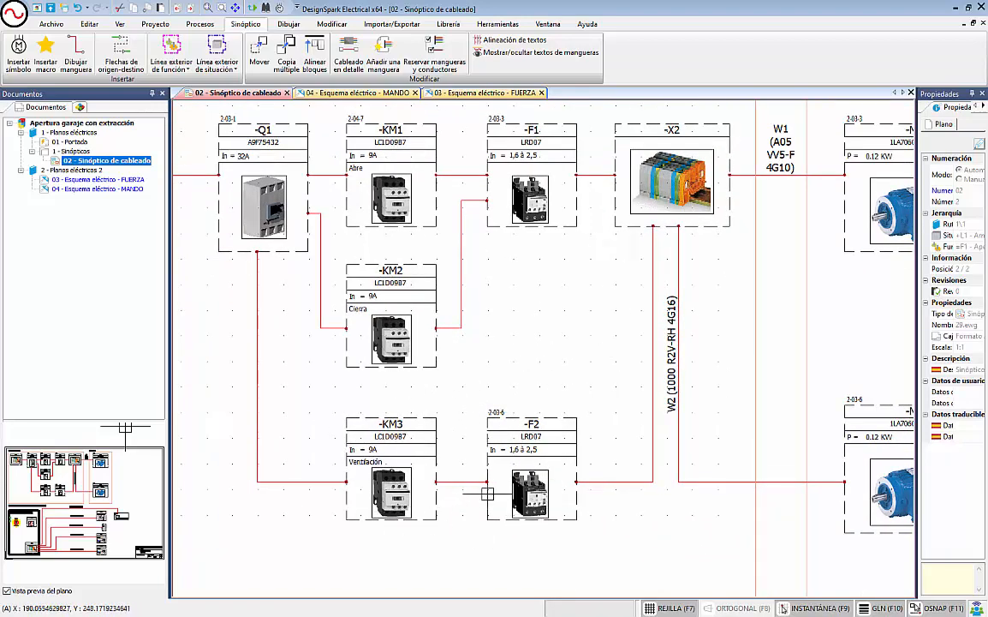
{"action": "middle_click_drag", "start_coordinate": [726, 296], "coordinate": [506, 337]}
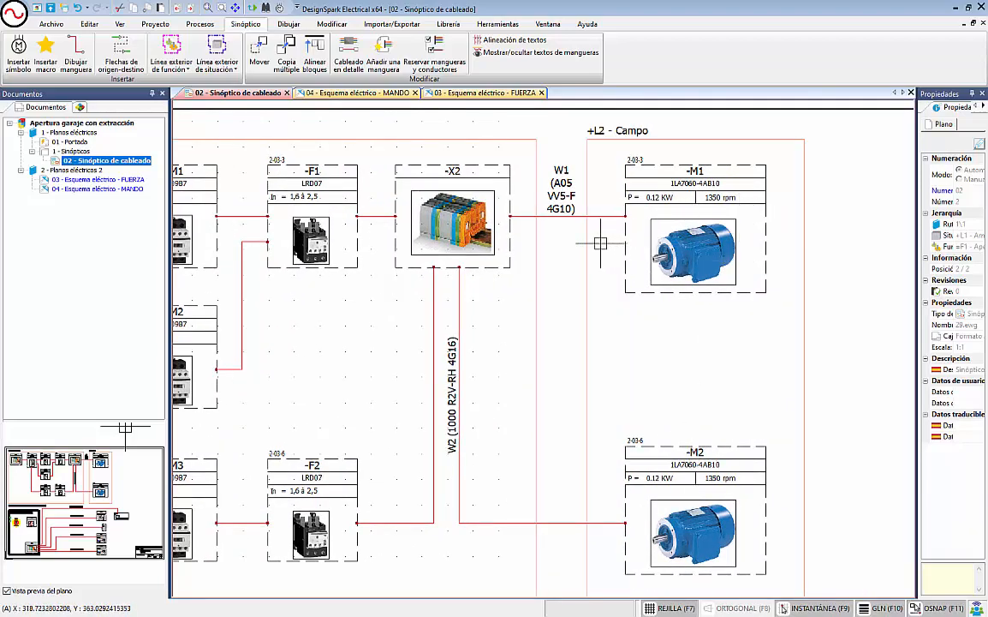
{"action": "scroll", "coordinate": [561, 229], "scroll_direction": "down", "scroll_amount": 1}
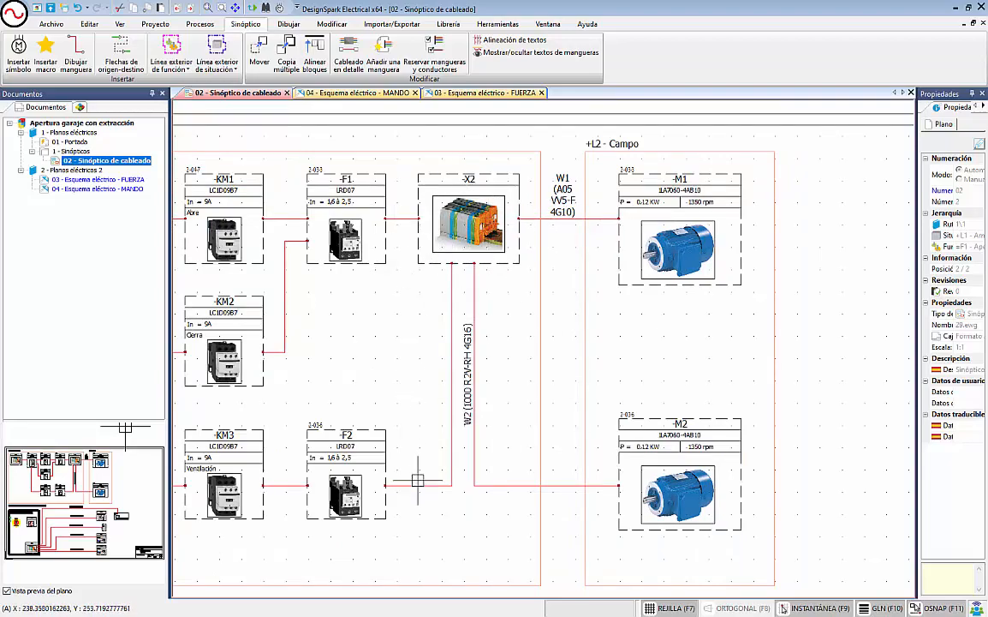
- Examine the +L1 (ARMARIO PRINCIPAL) component layout, including emergency stop S2, pilot light H2 and terminal block X3
{"action": "scroll", "coordinate": [418, 480], "scroll_direction": "down", "scroll_amount": 1}
{"action": "middle_click_drag", "start_coordinate": [413, 512], "coordinate": [678, 167]}
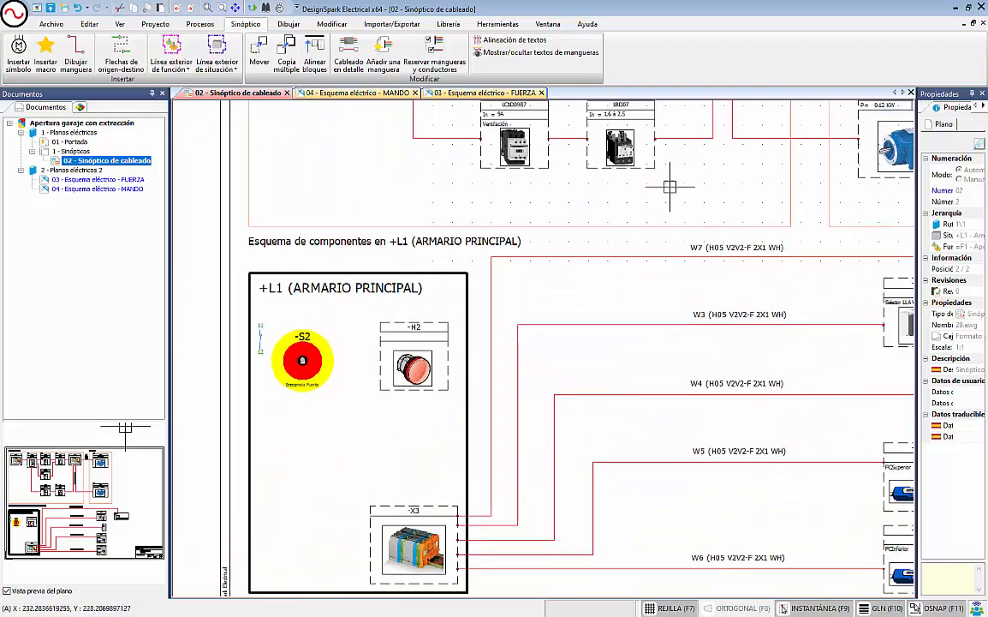
{"action": "middle_click_drag", "start_coordinate": [592, 408], "coordinate": [591, 345]}
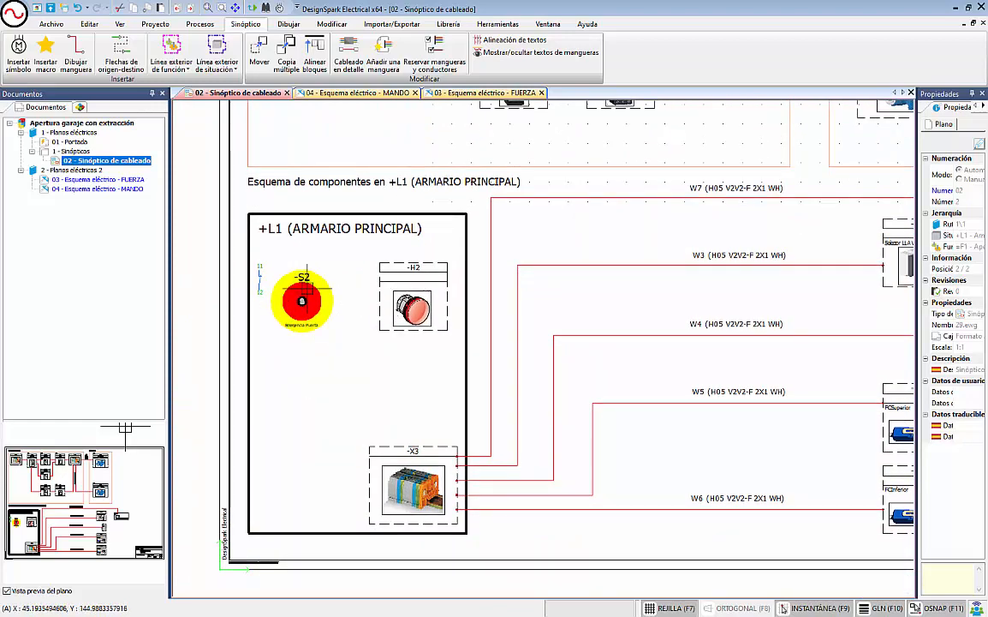
{"action": "scroll", "coordinate": [277, 308], "scroll_direction": "up", "scroll_amount": 3}
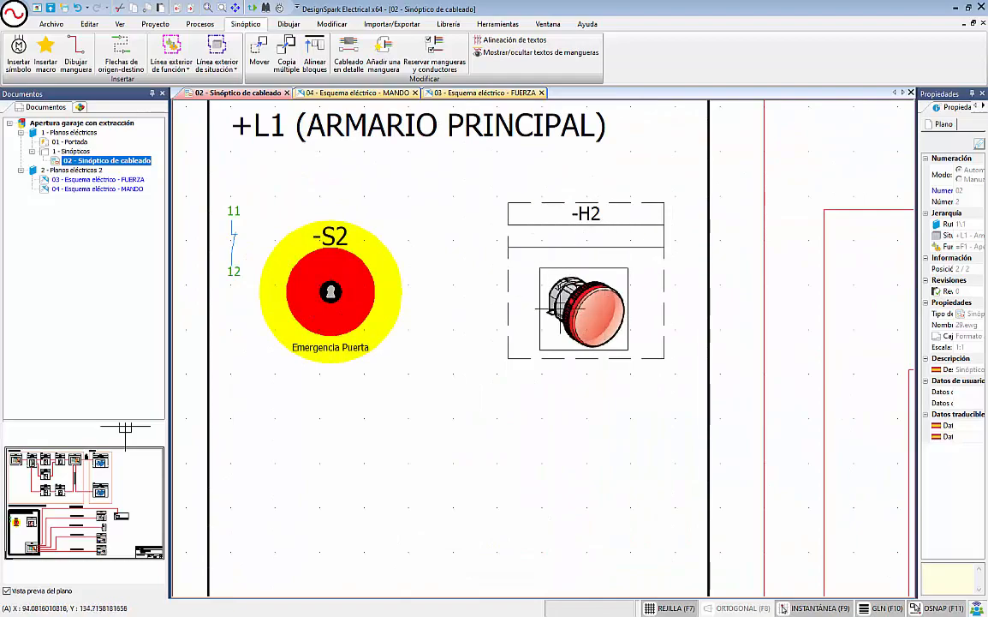
{"action": "scroll", "coordinate": [536, 279], "scroll_direction": "down", "scroll_amount": 2}
{"action": "middle_click_drag", "start_coordinate": [539, 359], "coordinate": [360, 235]}
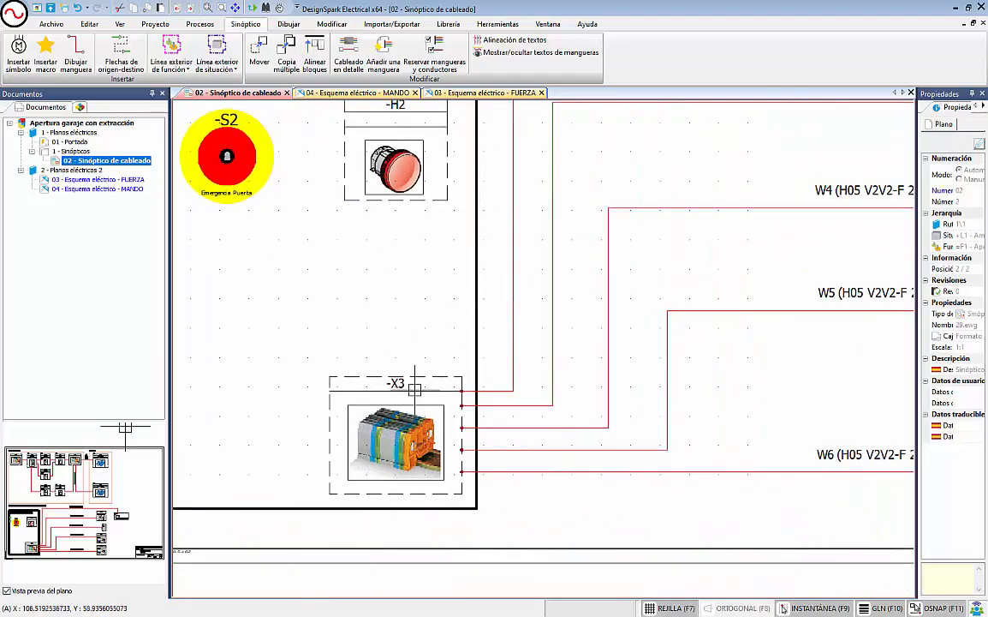
- Examine the field devices S1, H1, S3, S4 and B1 together with their cables W3 to W7
{"action": "middle_click_drag", "start_coordinate": [744, 289], "coordinate": [311, 439]}
{"action": "scroll", "coordinate": [826, 205], "scroll_direction": "up", "scroll_amount": 4}
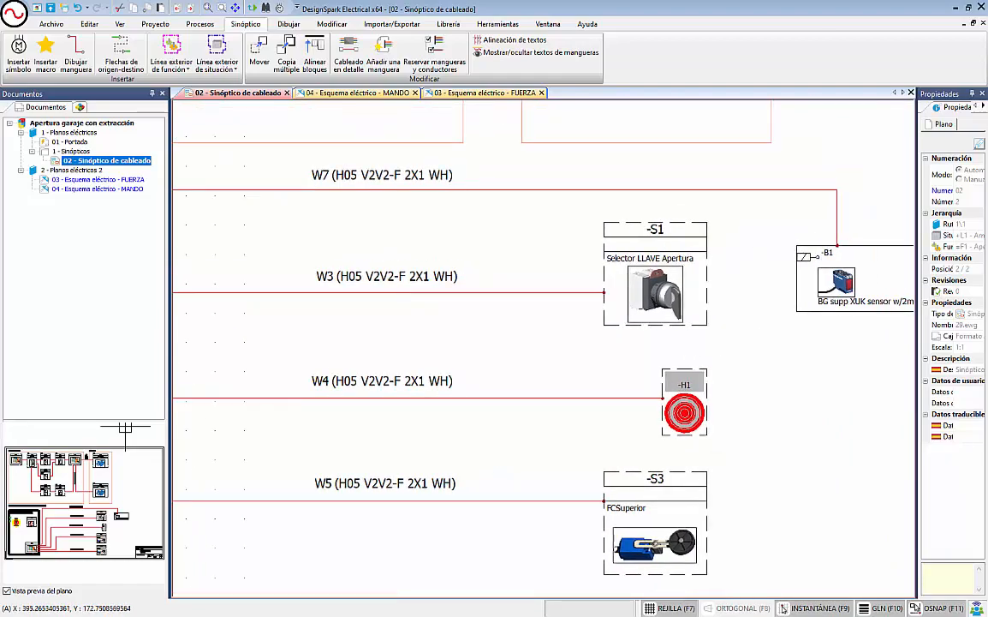
{"action": "scroll", "coordinate": [716, 326], "scroll_direction": "down", "scroll_amount": 3}
{"action": "middle_click_drag", "start_coordinate": [731, 386], "coordinate": [764, 258]}
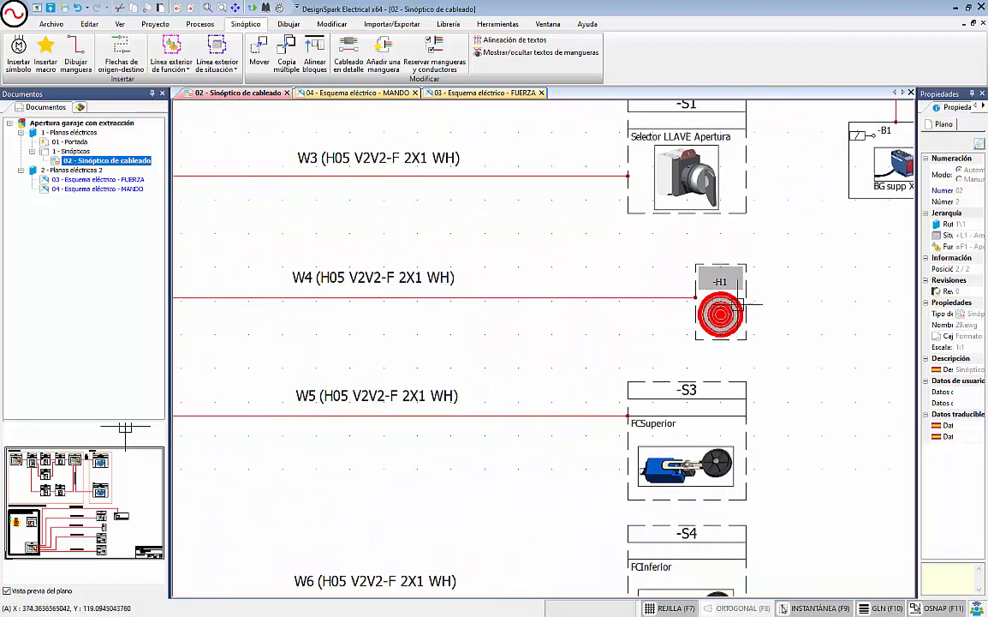
{"action": "middle_click_drag", "start_coordinate": [752, 368], "coordinate": [750, 203]}
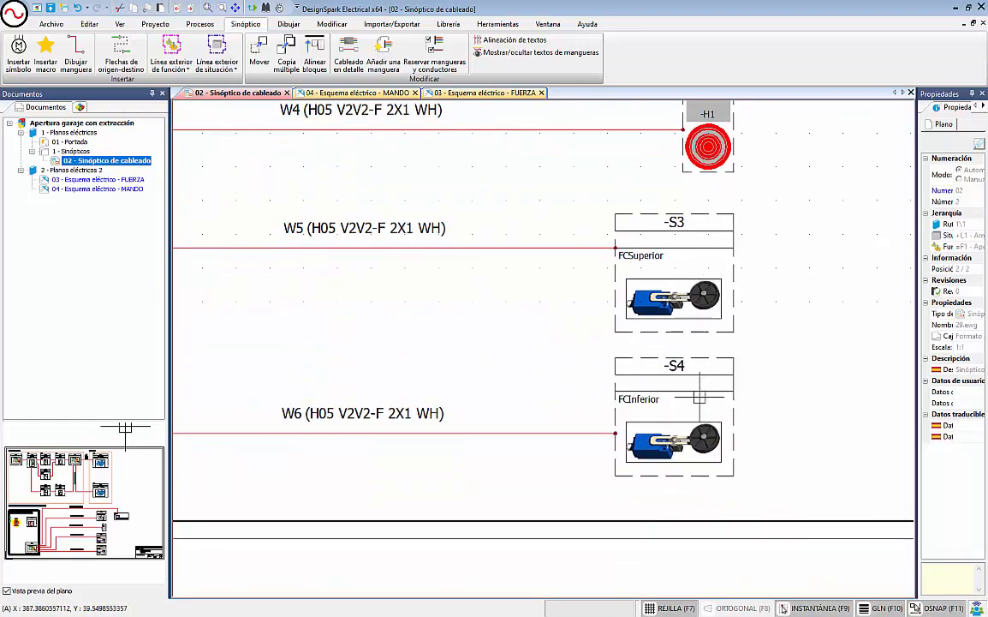
{"action": "scroll", "coordinate": [653, 297], "scroll_direction": "up", "scroll_amount": 1}
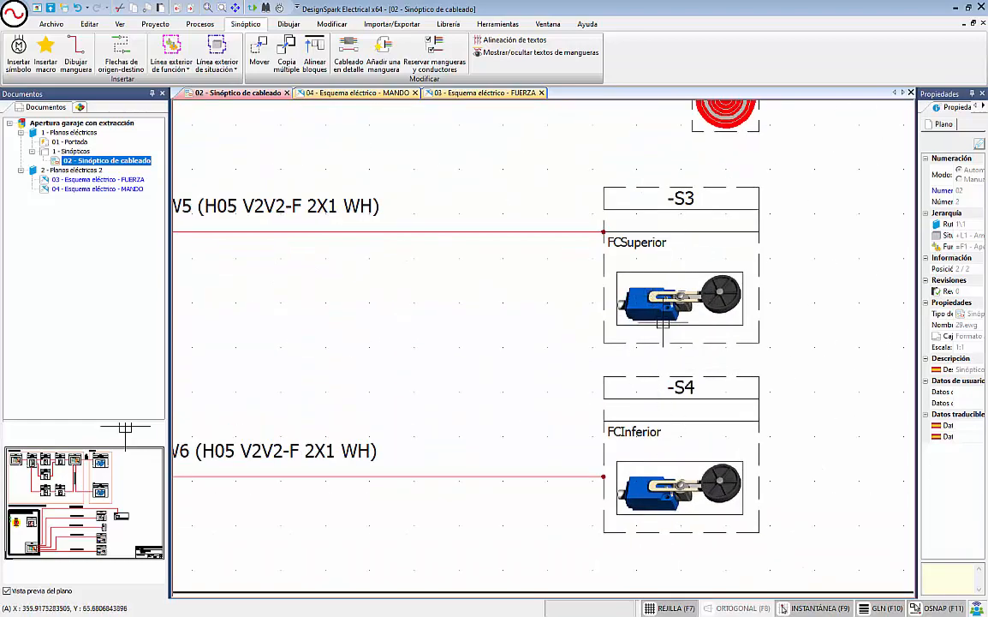
{"action": "scroll", "coordinate": [772, 303], "scroll_direction": "down", "scroll_amount": 1}
{"action": "middle_click_drag", "start_coordinate": [787, 239], "coordinate": [574, 488]}
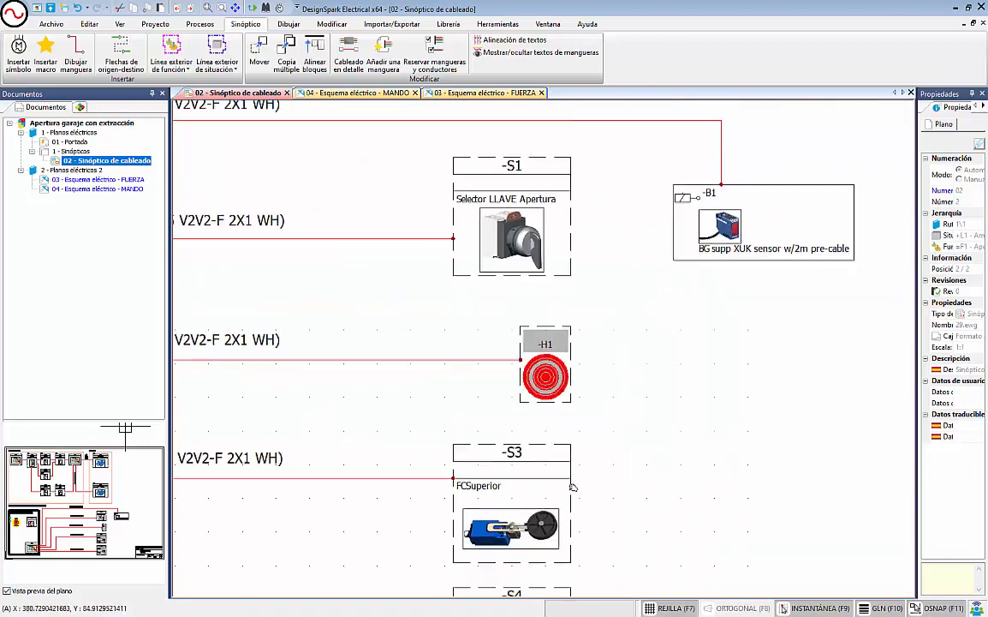
{"action": "middle_click_drag", "start_coordinate": [684, 334], "coordinate": [579, 426]}
{"action": "scroll", "coordinate": [601, 317], "scroll_direction": "up", "scroll_amount": 2}
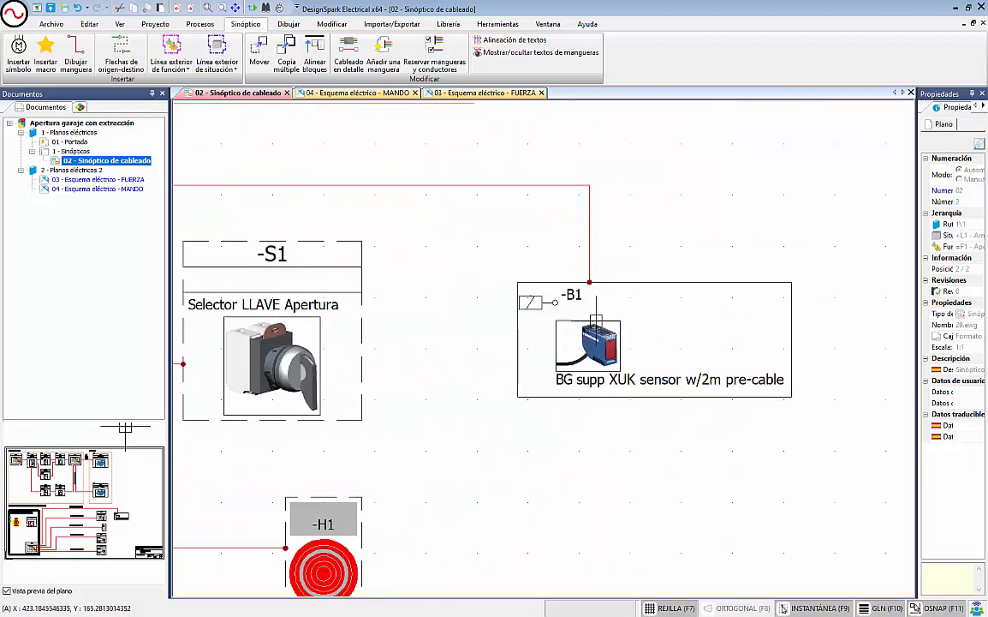
{"action": "scroll", "coordinate": [595, 324], "scroll_direction": "down", "scroll_amount": 2}
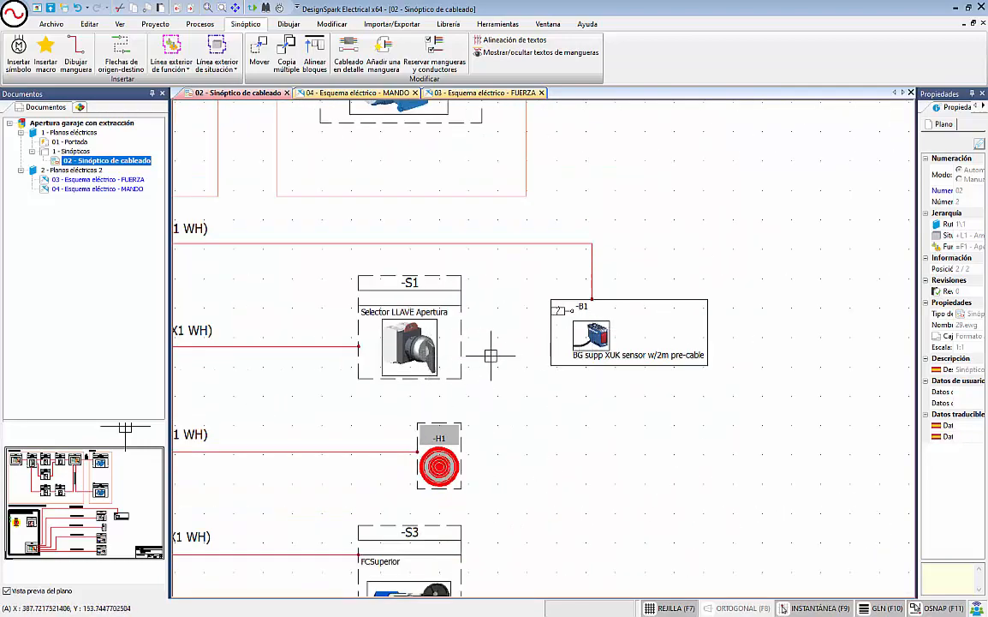
{"action": "middle_click_drag", "start_coordinate": [315, 380], "coordinate": [418, 350]}
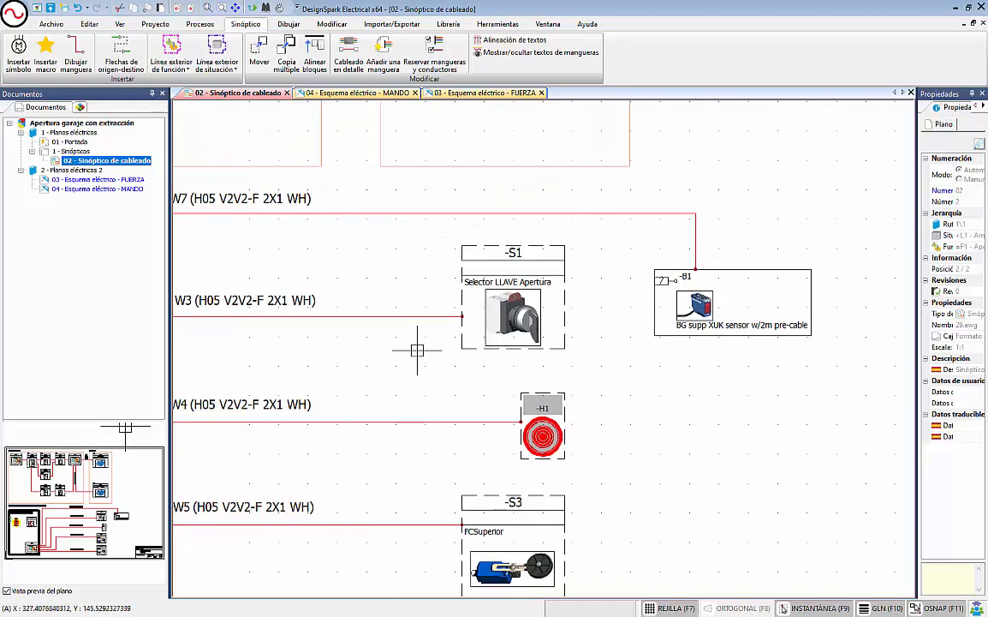
{"action": "scroll", "coordinate": [418, 347], "scroll_direction": "down", "scroll_amount": 1}
{"action": "middle_click_drag", "start_coordinate": [346, 346], "coordinate": [404, 309]}
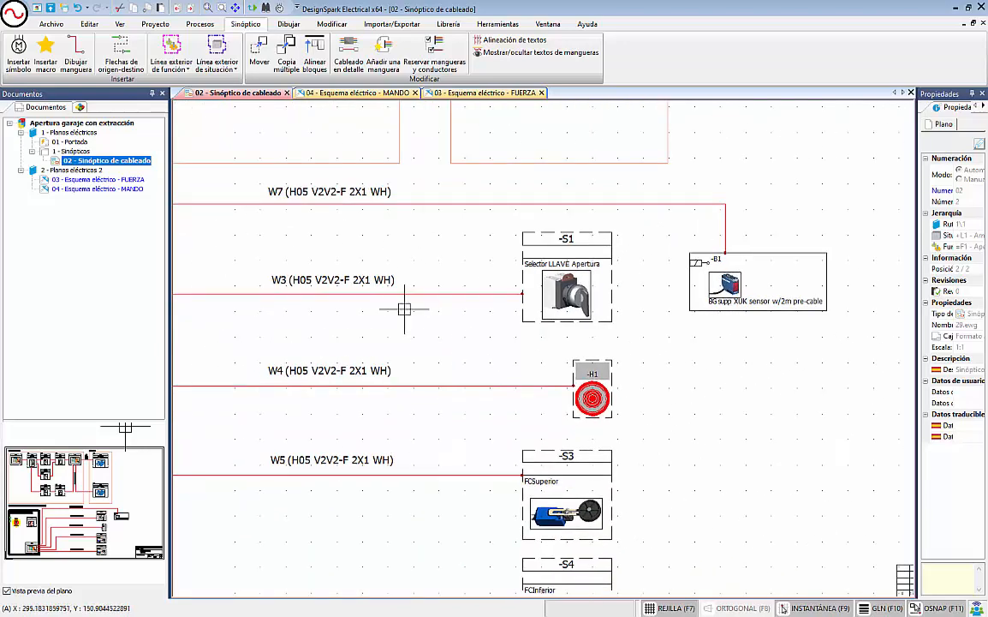
{"action": "scroll", "coordinate": [490, 304], "scroll_direction": "down", "scroll_amount": 1}
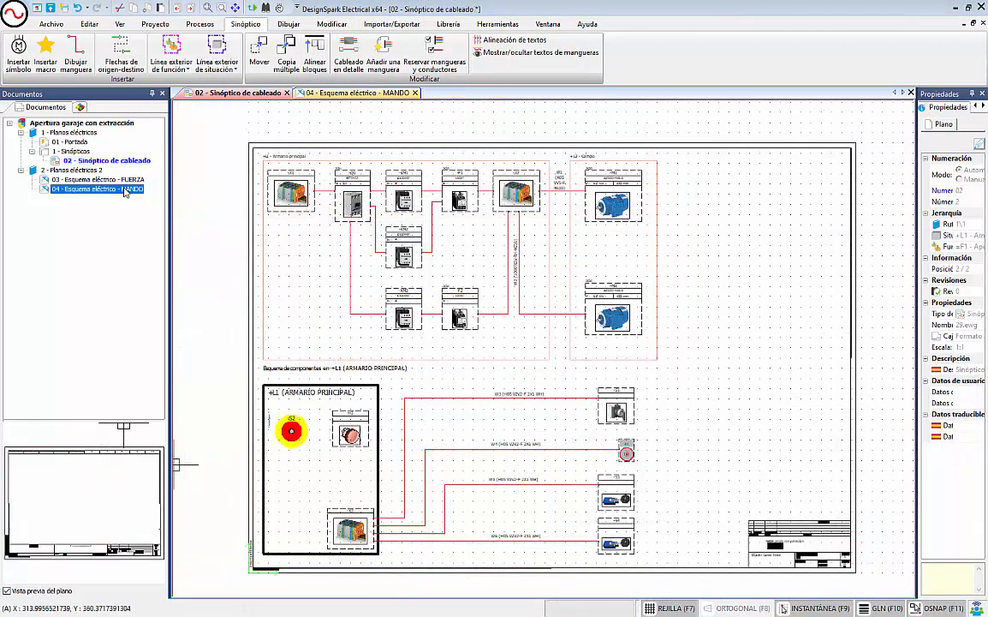
- Open the 04 - Esquema eléctrico - MANDO drawing, and view the 03 - Esquema eléctrico - FUERZA power schematic for reference
{"action": "double_click", "coordinate": [125, 192]}
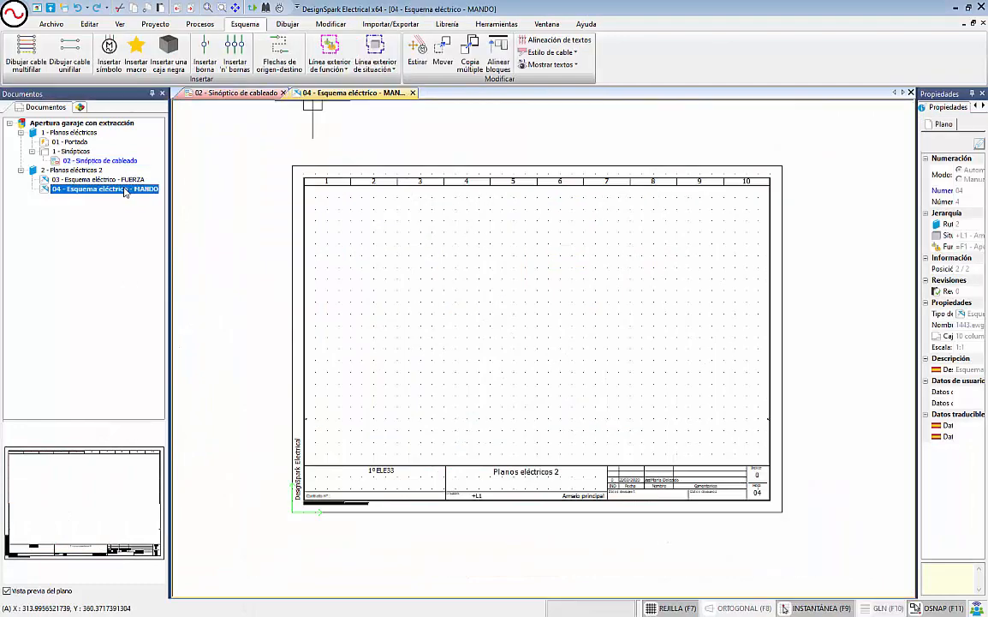
{"action": "scroll", "coordinate": [533, 361], "scroll_direction": "up", "scroll_amount": 2}
{"action": "scroll", "coordinate": [529, 362], "scroll_direction": "down", "scroll_amount": 1}
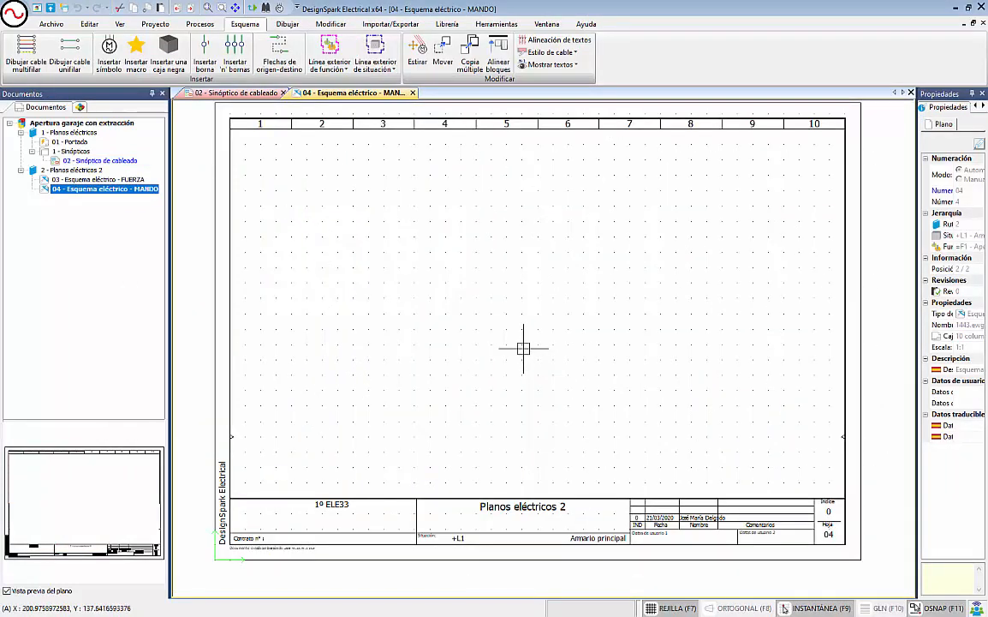
{"action": "double_click", "coordinate": [120, 180]}
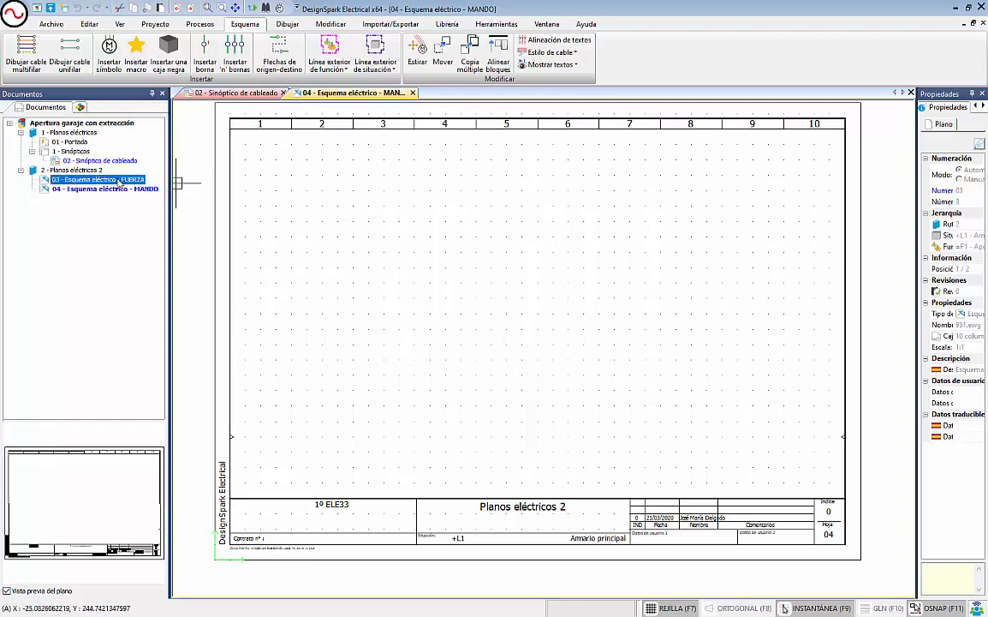
{"action": "scroll", "coordinate": [681, 265], "scroll_direction": "up", "scroll_amount": 2}
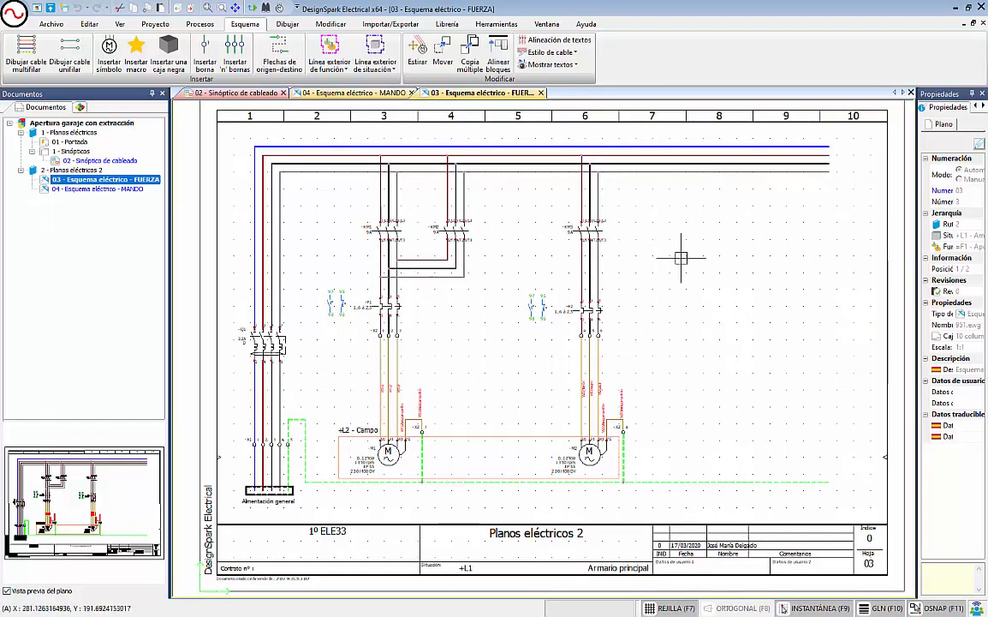
- Return to the 04 - Esquema eléctrico - MANDO drawing and set up a multi-wire cable with only the Neutro and Fase 1 conductors
{"action": "double_click", "coordinate": [117, 188]}
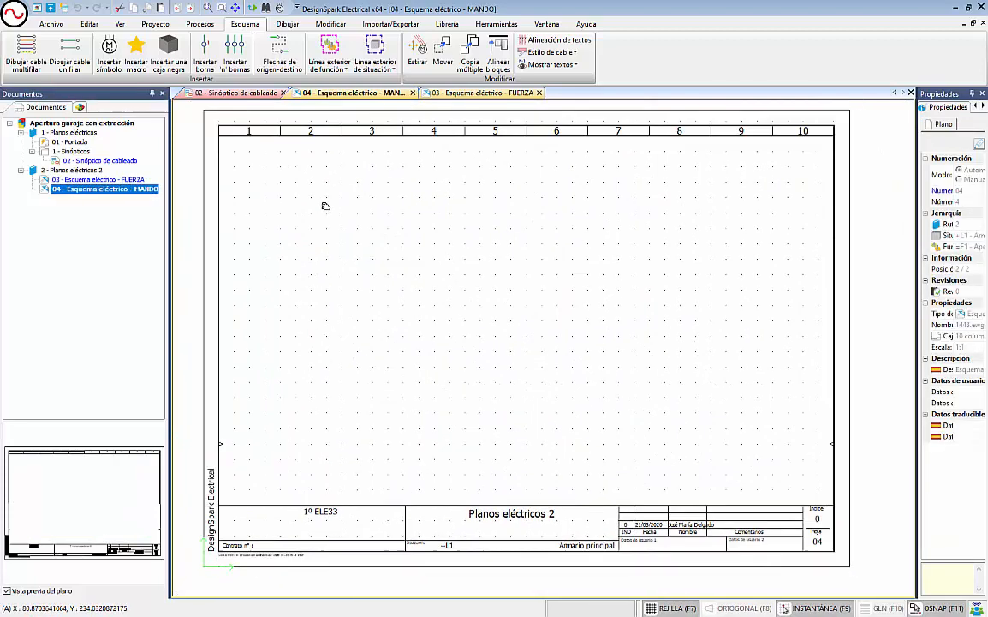
{"action": "left_click", "coordinate": [20, 53]}
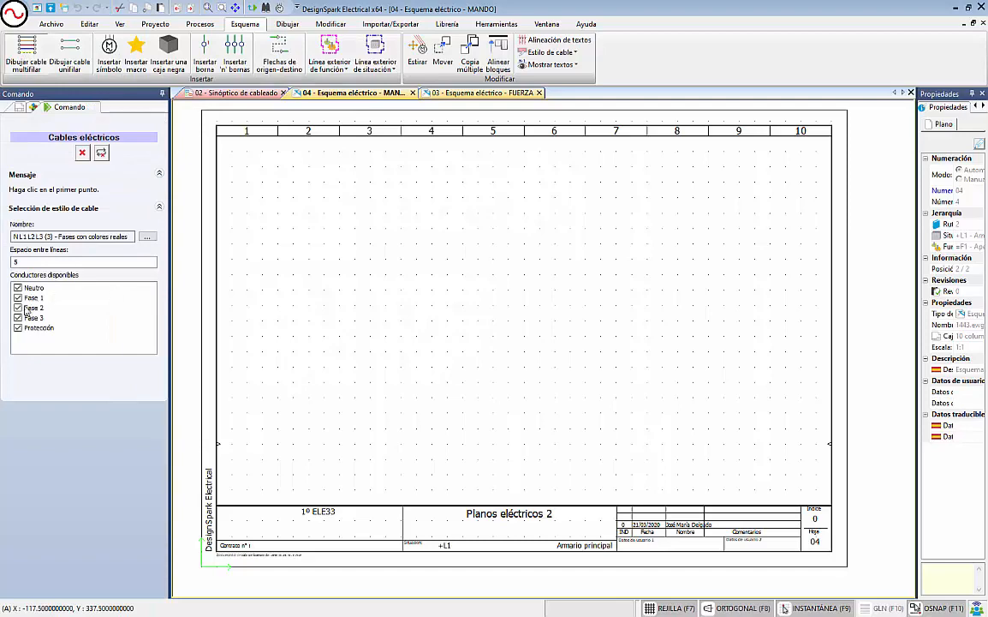
{"action": "left_click", "coordinate": [18, 307]}
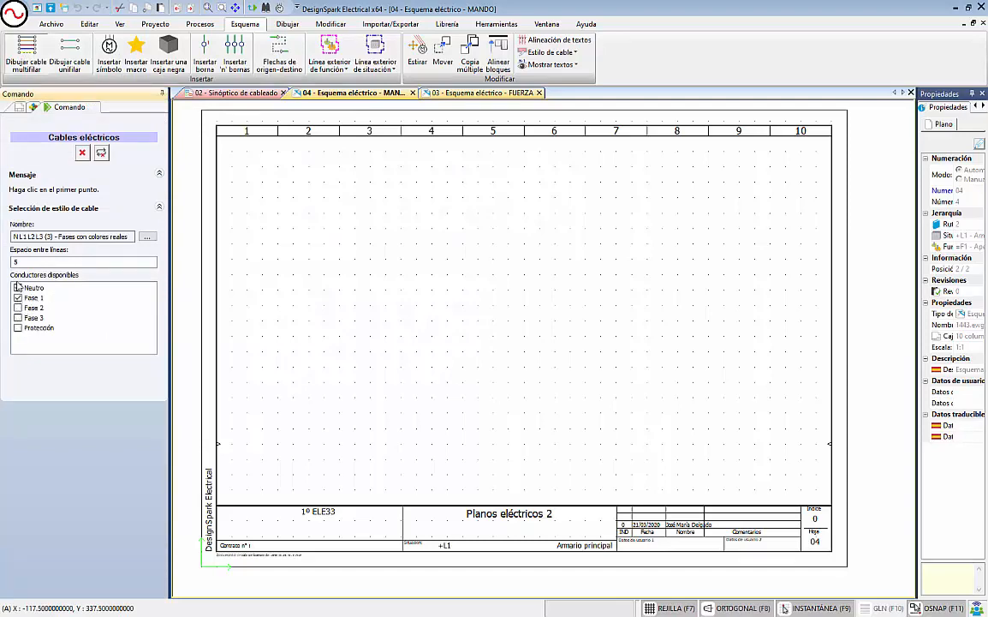
{"action": "left_click", "coordinate": [18, 288]}
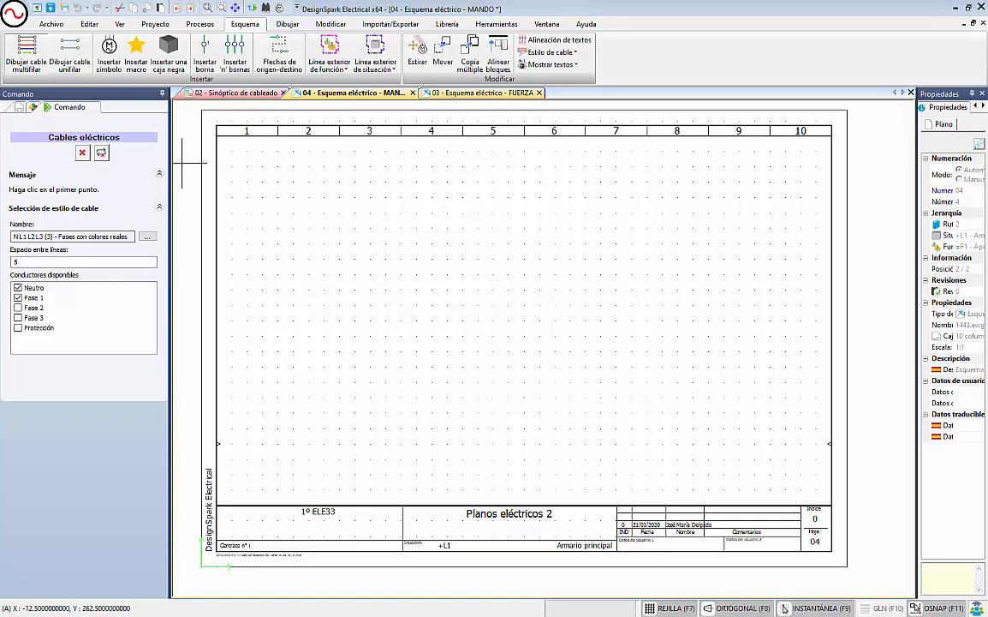
- Draw the Neutro and Fase 1 wires across the start of column 1 into column 2, turning downward with inverted phase spacing
{"action": "middle_click_drag", "start_coordinate": [266, 155], "coordinate": [273, 169]}
{"action": "scroll", "coordinate": [247, 169], "scroll_direction": "up", "scroll_amount": 1}
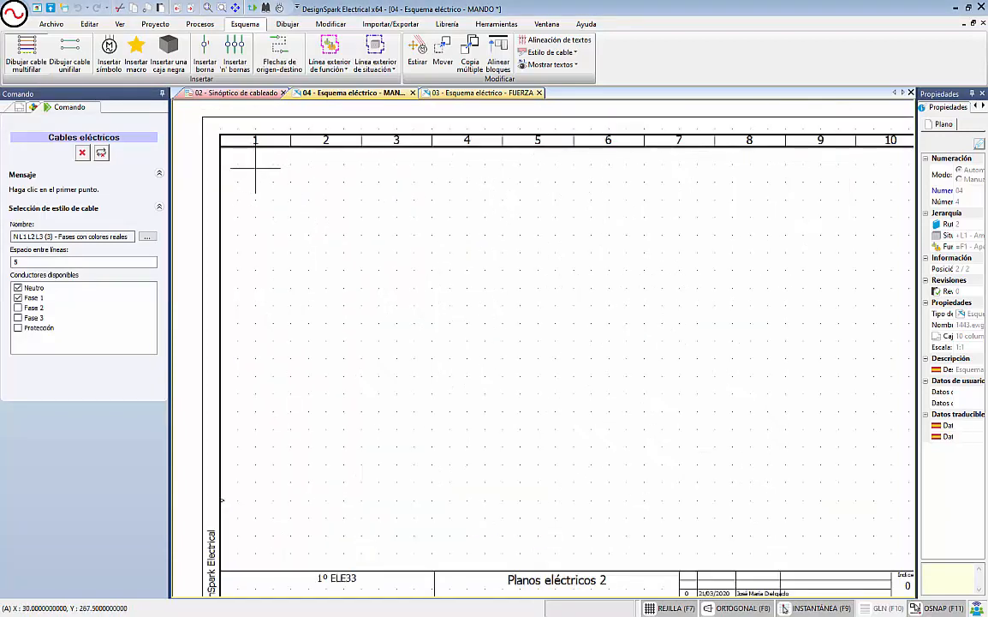
{"action": "left_click", "coordinate": [255, 169]}
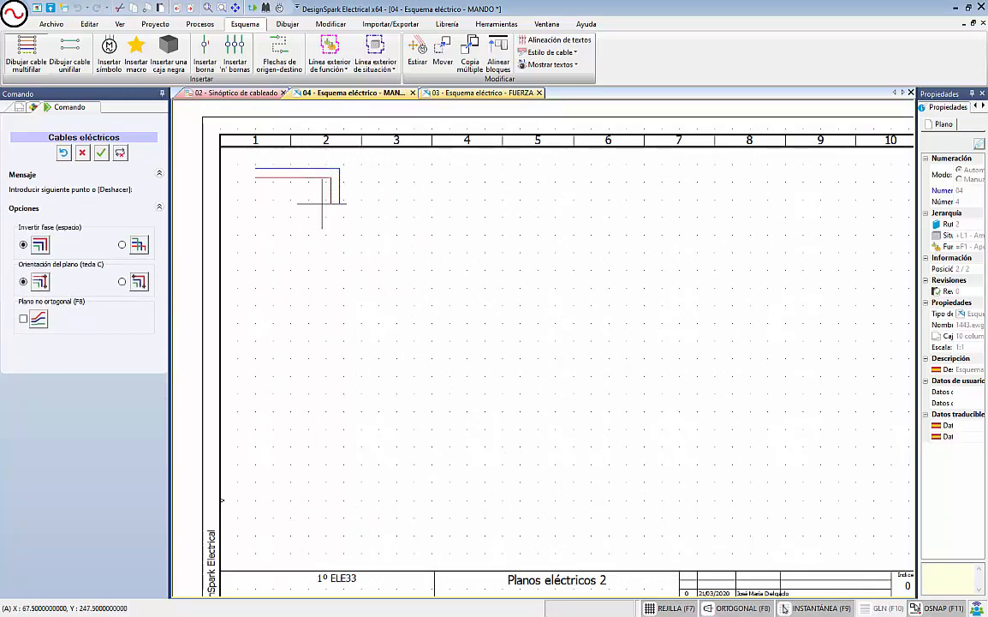
{"action": "left_click", "coordinate": [134, 248]}
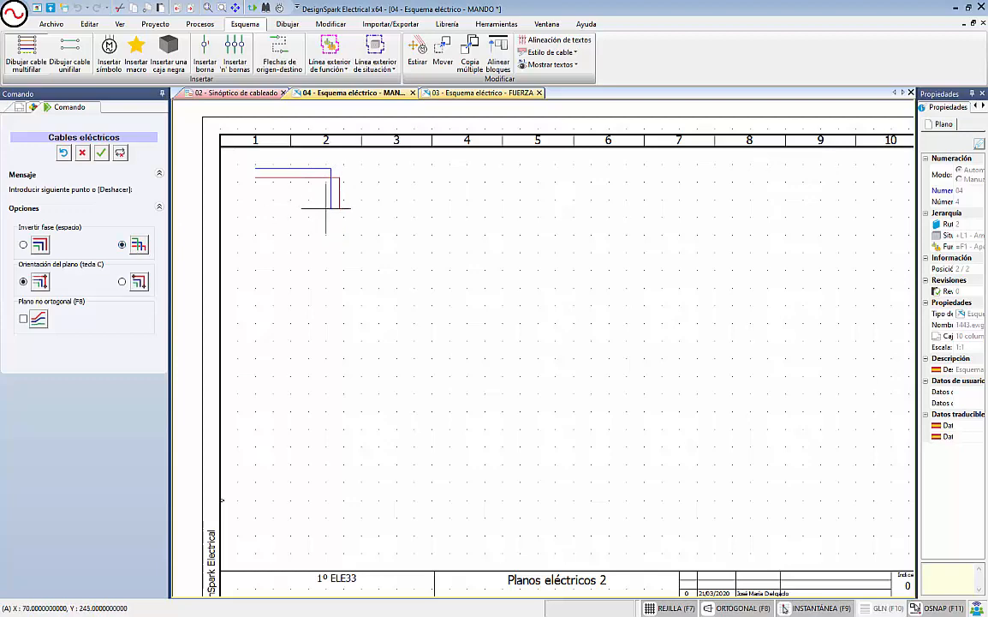
{"action": "scroll", "coordinate": [325, 208], "scroll_direction": "up", "scroll_amount": 3}
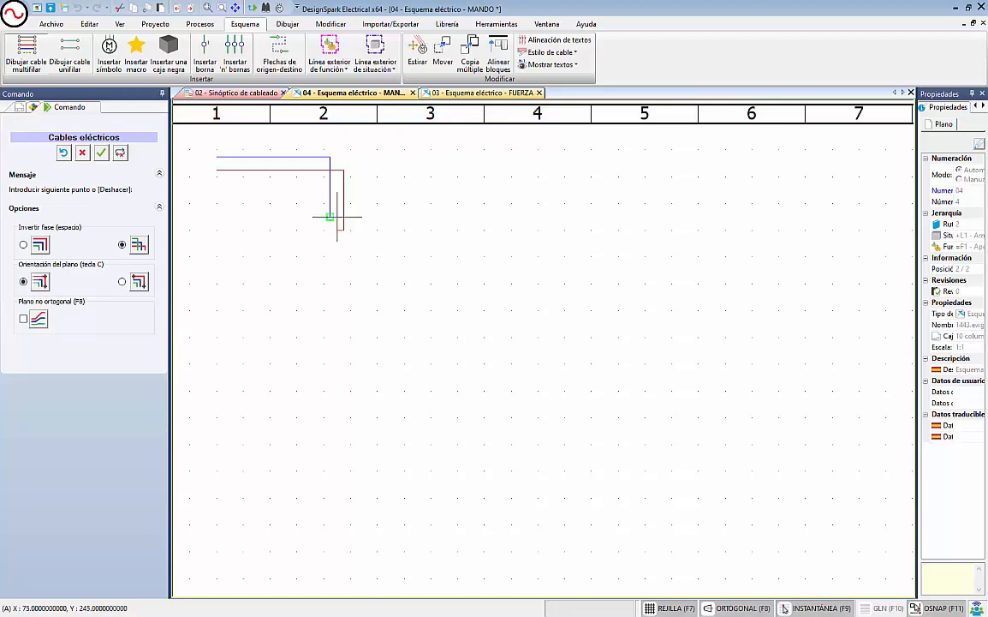
{"action": "key", "text": "Escape"}
{"action": "middle_click_drag", "start_coordinate": [267, 201], "coordinate": [382, 246]}
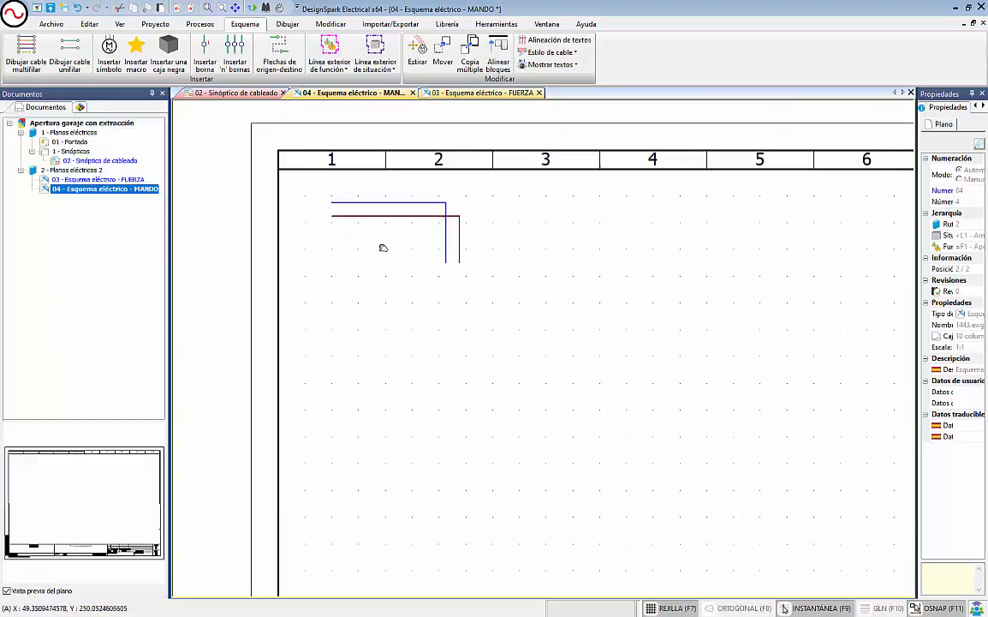
{"action": "scroll", "coordinate": [360, 214], "scroll_direction": "up", "scroll_amount": 3}
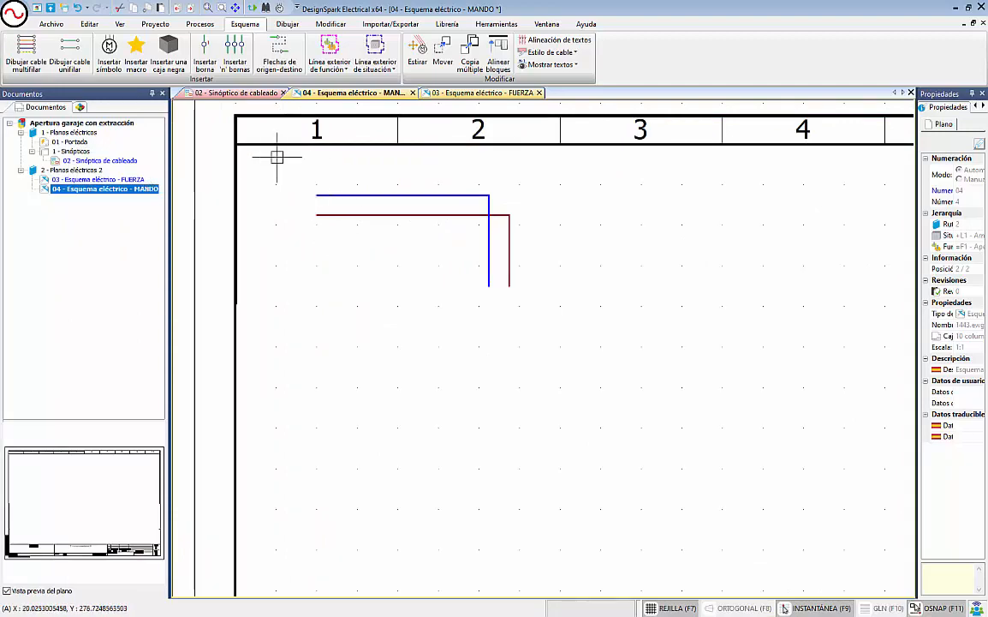
- Open the origin-destination arrow manager for the FUERZA and MANDO drawings, and enlarge and reposition its window
{"action": "left_click", "coordinate": [288, 60]}
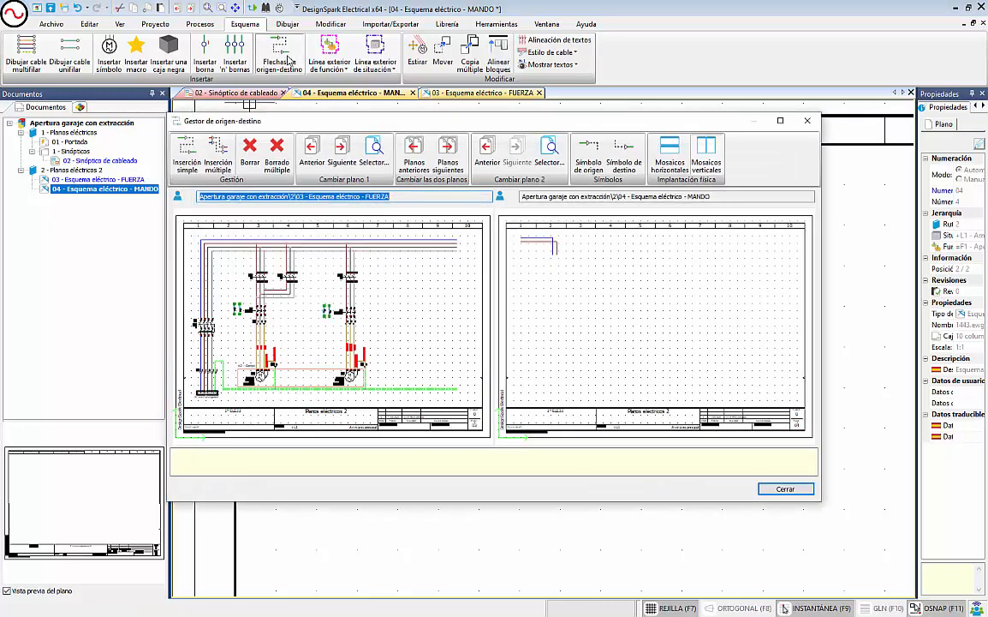
{"action": "scroll", "coordinate": [389, 268], "scroll_direction": "up", "scroll_amount": 4}
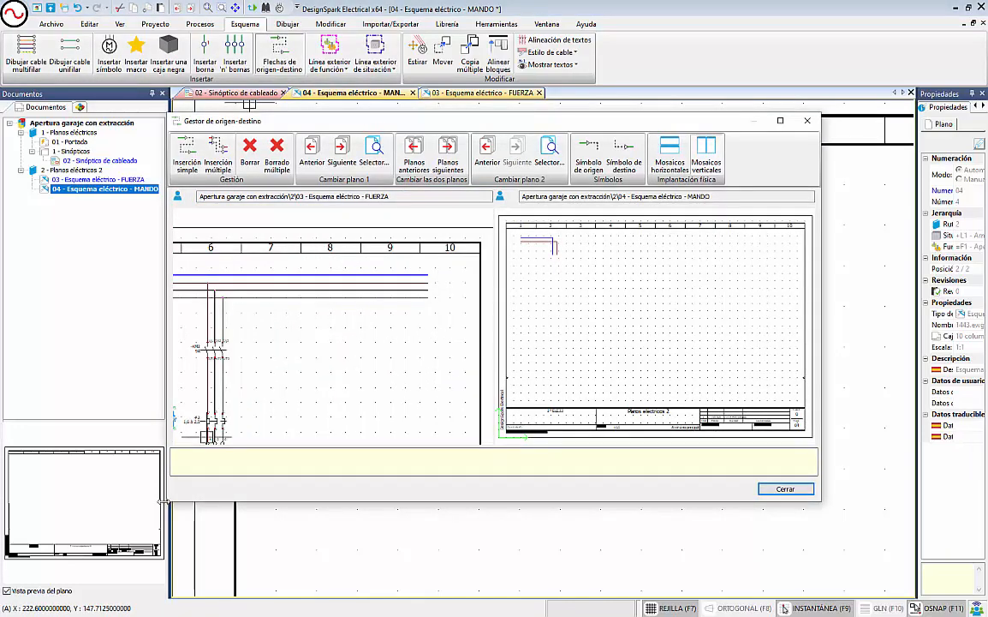
{"action": "left_click_drag", "start_coordinate": [169, 501], "coordinate": [20, 569]}
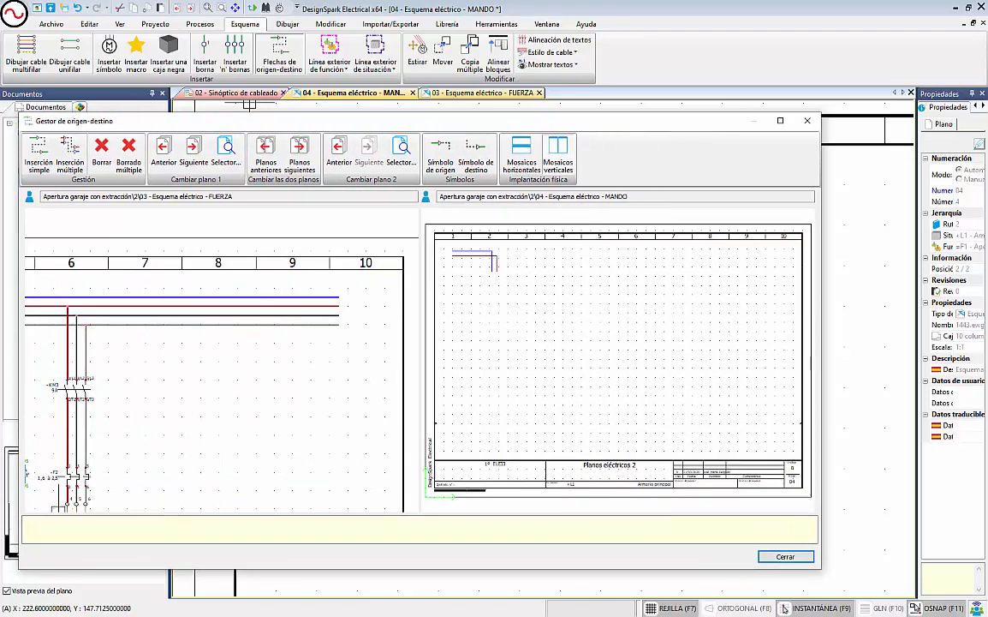
{"action": "left_click_drag", "start_coordinate": [371, 121], "coordinate": [421, 93]}
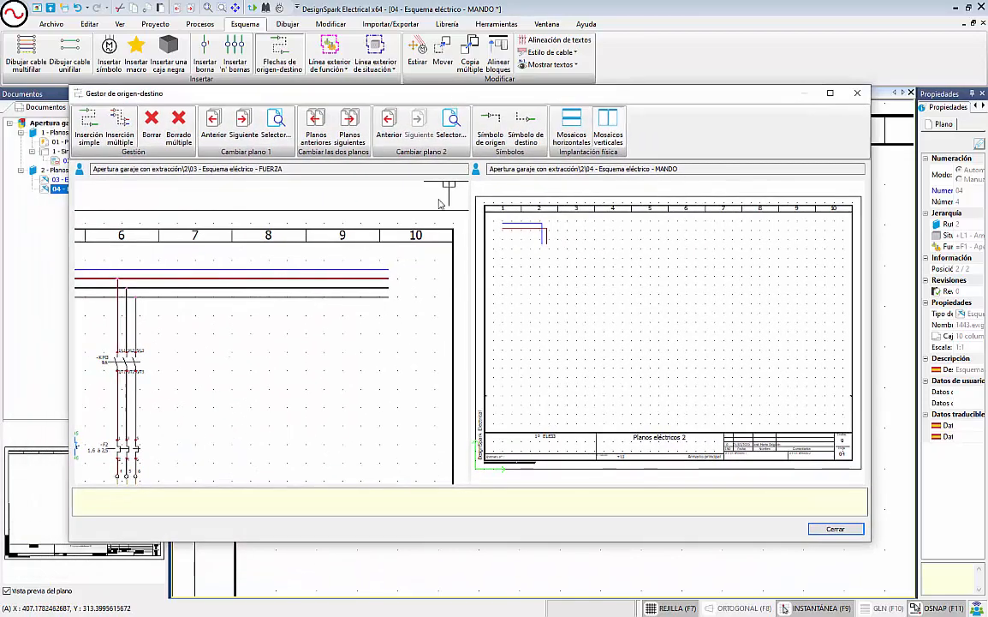
- Link the neutral wire's end in column 10 of 03 - FUERZA to the neutral wire's start in column 1 of 04 - MANDO
{"action": "scroll", "coordinate": [343, 319], "scroll_direction": "down", "scroll_amount": 3}
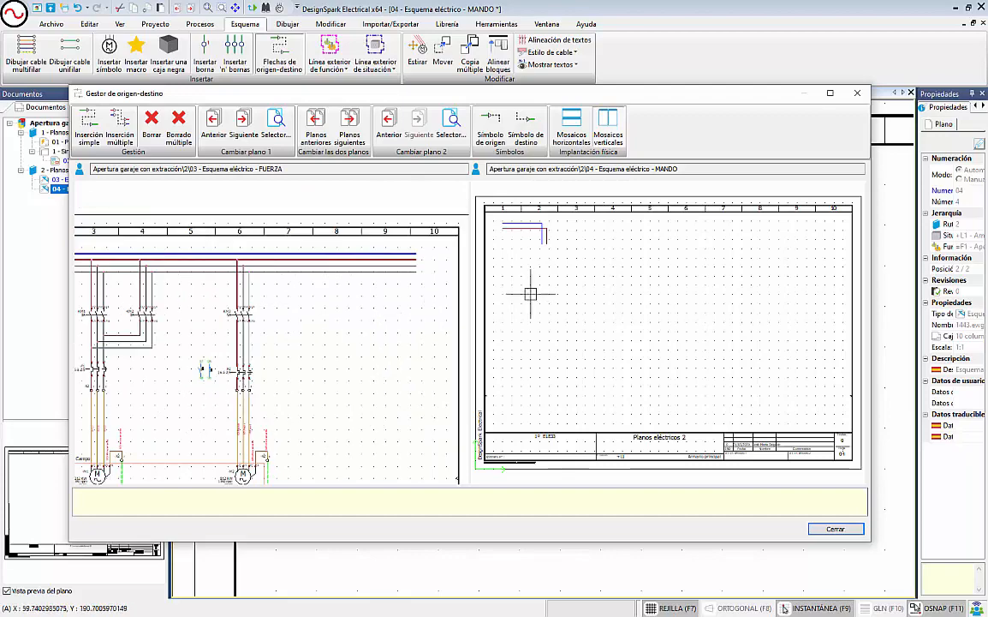
{"action": "scroll", "coordinate": [547, 282], "scroll_direction": "up", "scroll_amount": 5}
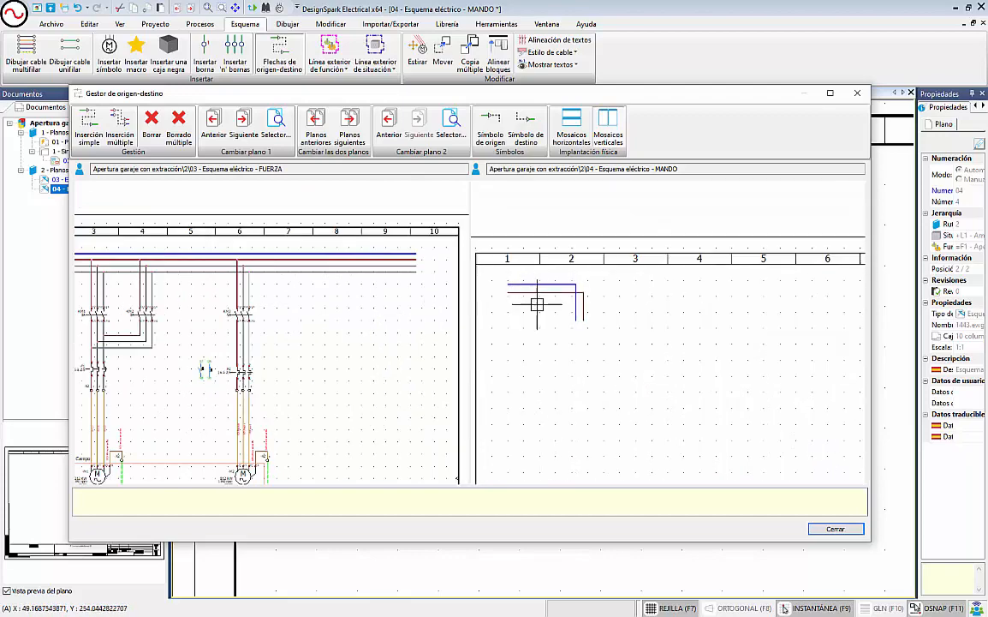
{"action": "middle_click_drag", "start_coordinate": [535, 308], "coordinate": [552, 280]}
{"action": "scroll", "coordinate": [392, 279], "scroll_direction": "up", "scroll_amount": 3}
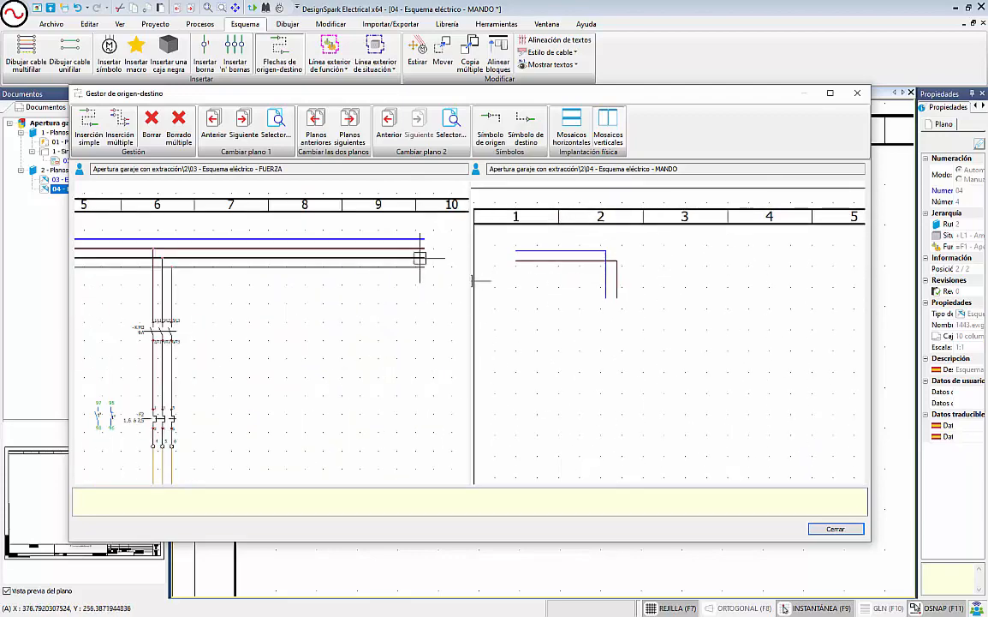
{"action": "middle_click_drag", "start_coordinate": [447, 257], "coordinate": [418, 286]}
{"action": "scroll", "coordinate": [530, 289], "scroll_direction": "up", "scroll_amount": 1}
{"action": "middle_click_drag", "start_coordinate": [535, 289], "coordinate": [534, 322]}
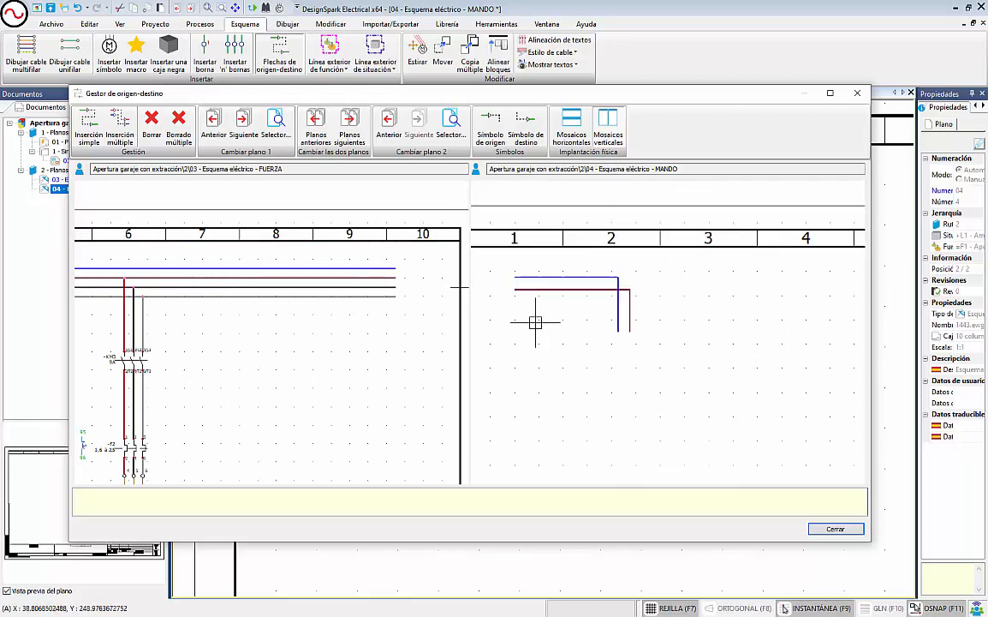
{"action": "left_click", "coordinate": [90, 129]}
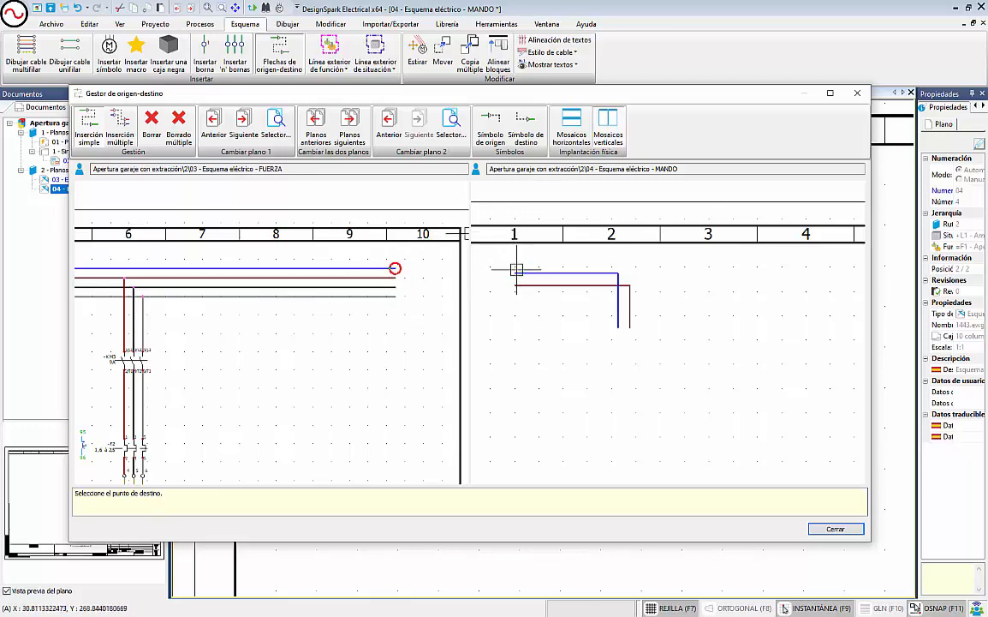
{"action": "left_click", "coordinate": [516, 269]}
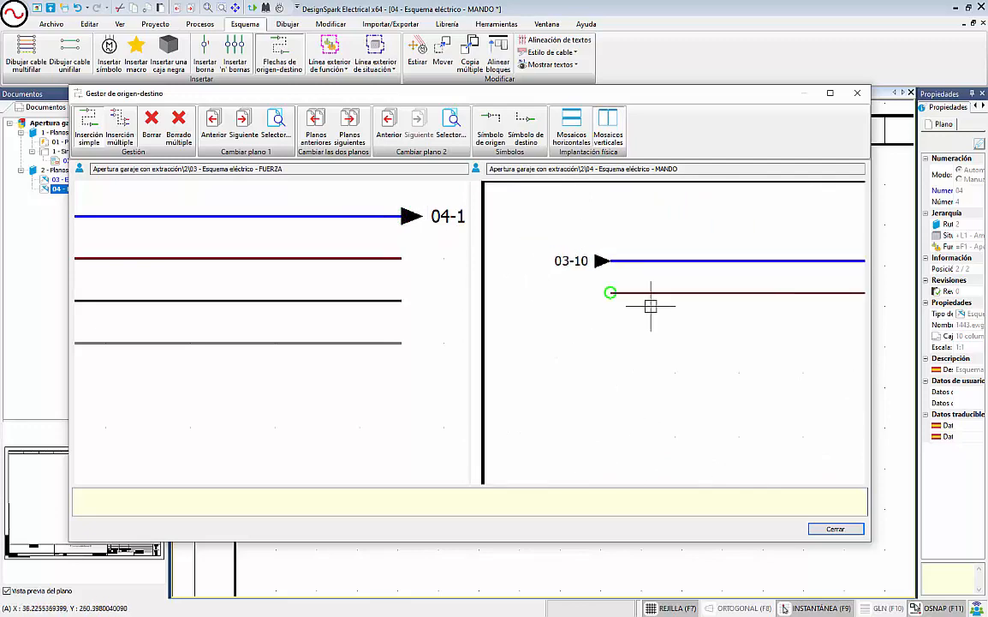
- Link the Fase 1 wire's end on 03 - FUERZA to its start on 04 - MANDO, and close the origin-destination manager
{"action": "middle_click_drag", "start_coordinate": [608, 298], "coordinate": [582, 356]}
{"action": "scroll", "coordinate": [581, 328], "scroll_direction": "up", "scroll_amount": 1}
{"action": "middle_click_drag", "start_coordinate": [614, 275], "coordinate": [669, 298]}
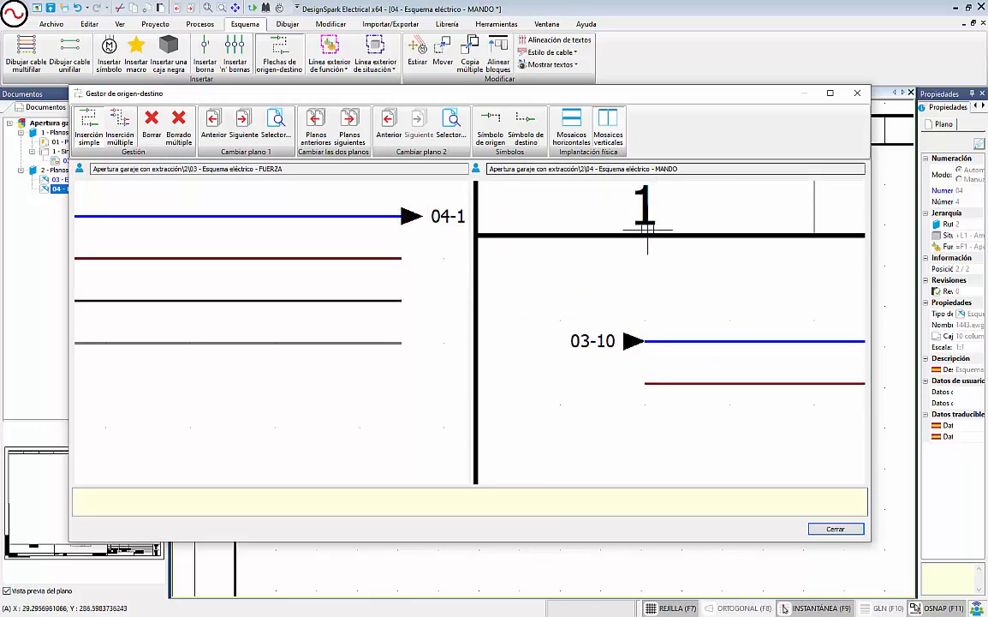
{"action": "scroll", "coordinate": [644, 282], "scroll_direction": "down", "scroll_amount": 1}
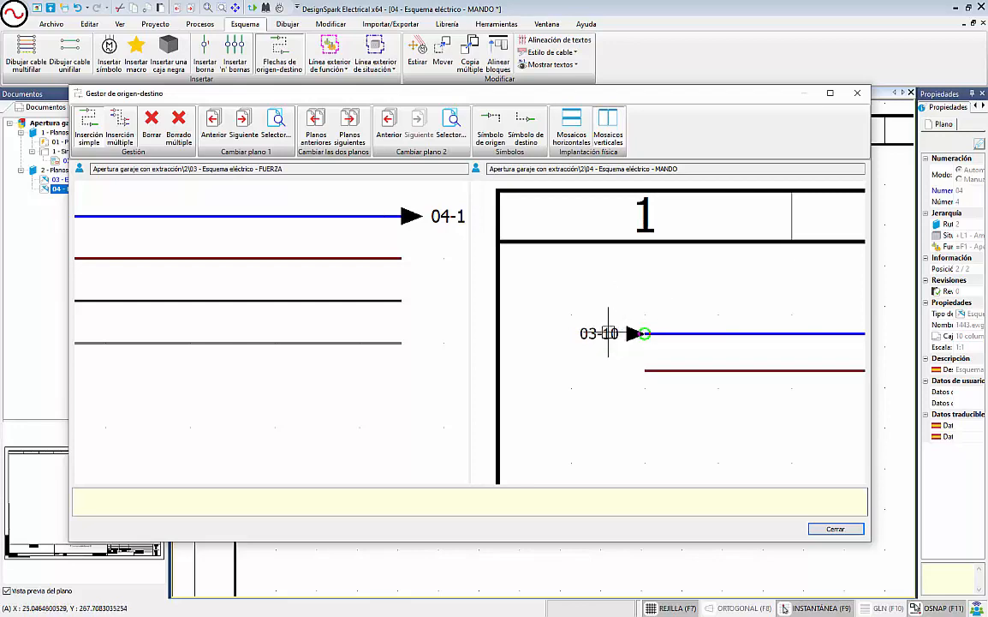
{"action": "middle_click_drag", "start_coordinate": [439, 228], "coordinate": [250, 376]}
{"action": "scroll", "coordinate": [250, 364], "scroll_direction": "down", "scroll_amount": 1}
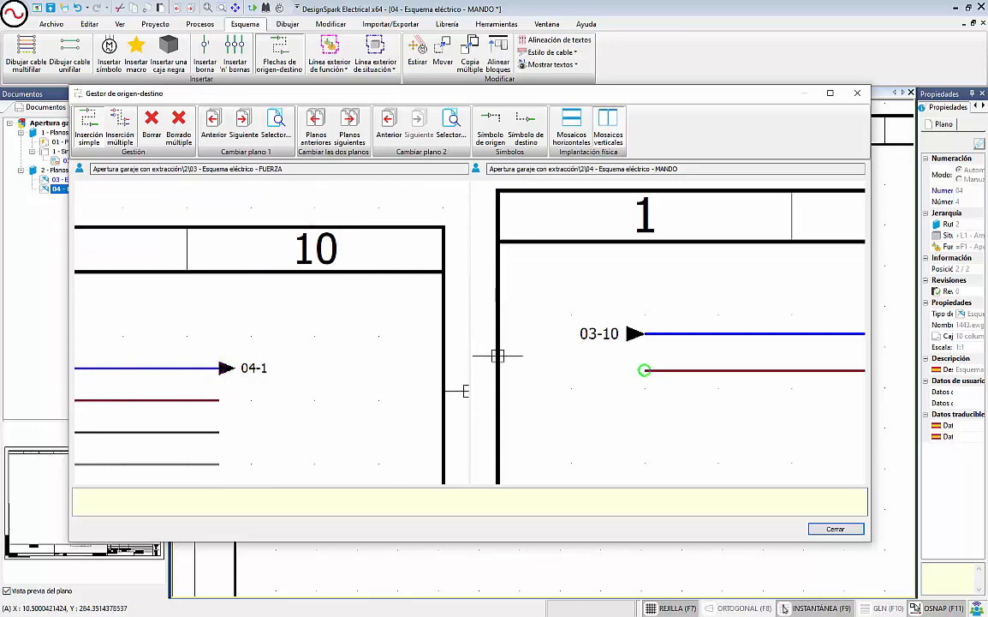
{"action": "middle_click_drag", "start_coordinate": [258, 368], "coordinate": [326, 312]}
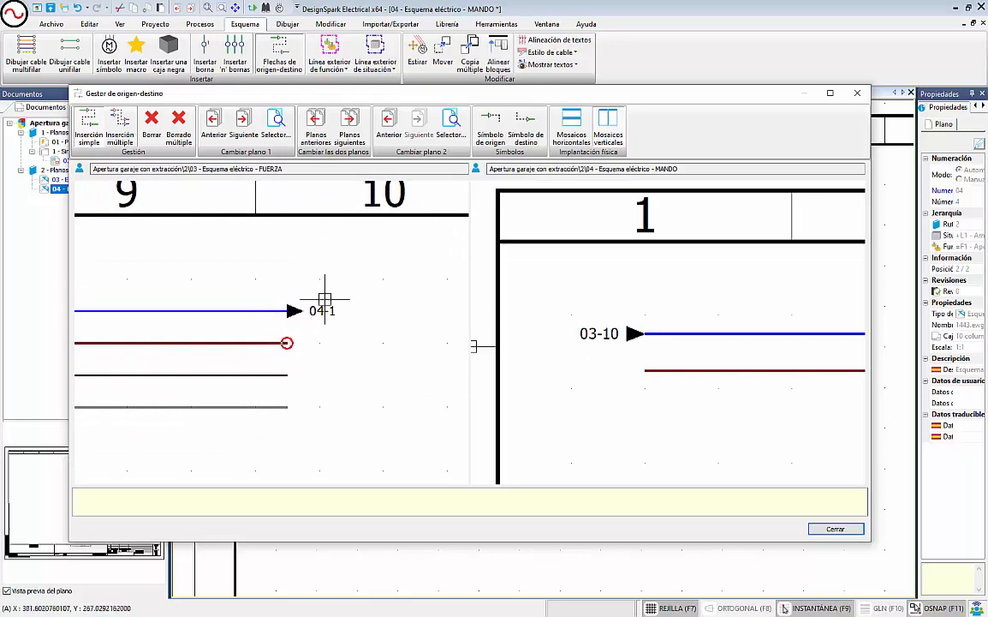
{"action": "left_click", "coordinate": [646, 369]}
{"action": "left_click", "coordinate": [835, 528]}
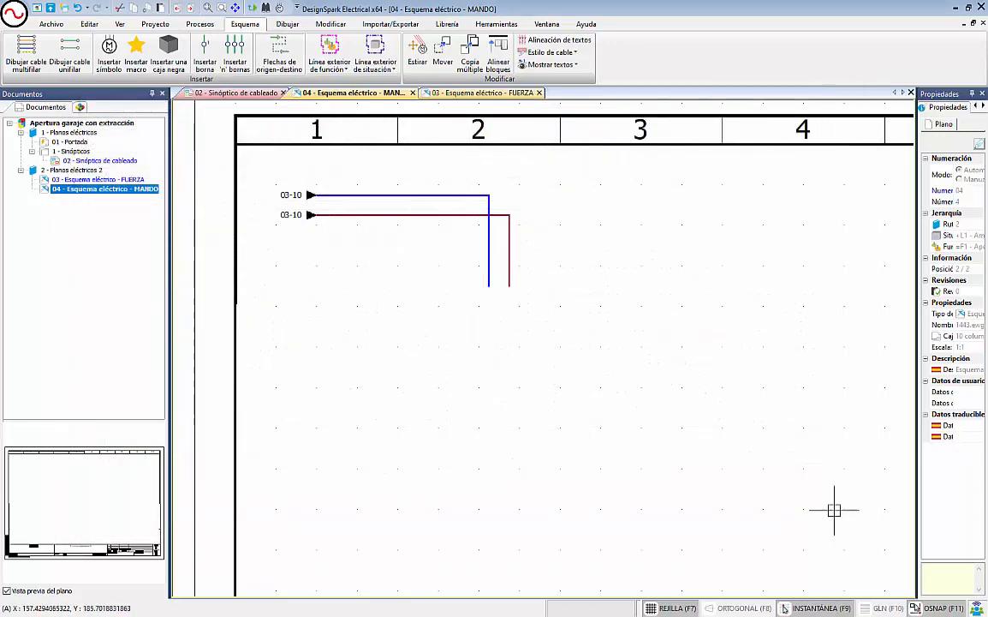
- Insert a two-pole magneto-thermal breaker with rotary handle from the Disyuntores class at the lower ends of the neutral and phase wires
{"action": "scroll", "coordinate": [316, 220], "scroll_direction": "up", "scroll_amount": 2}
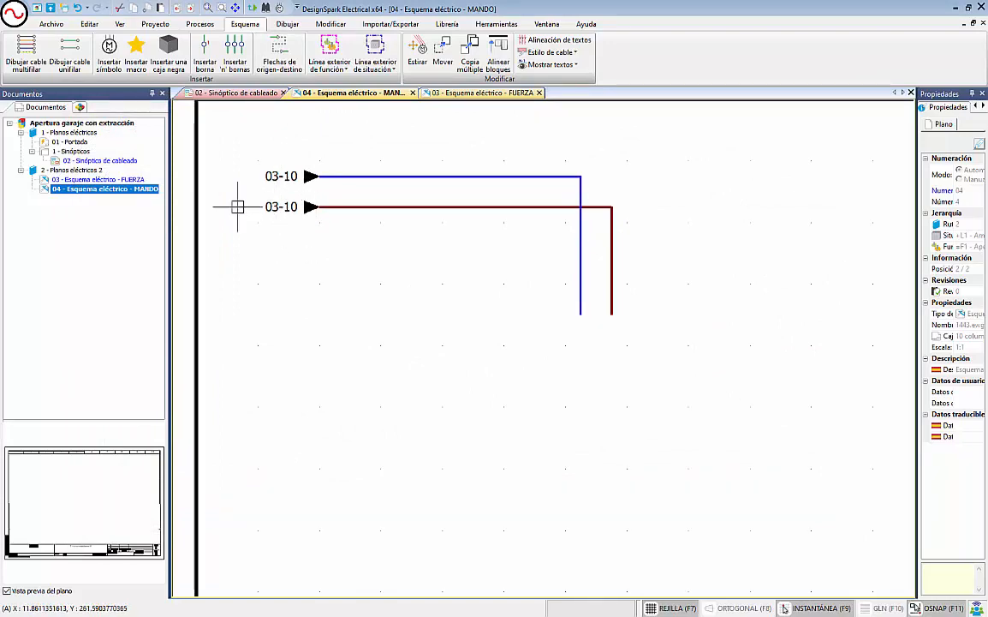
{"action": "middle_click_drag", "start_coordinate": [584, 302], "coordinate": [576, 295]}
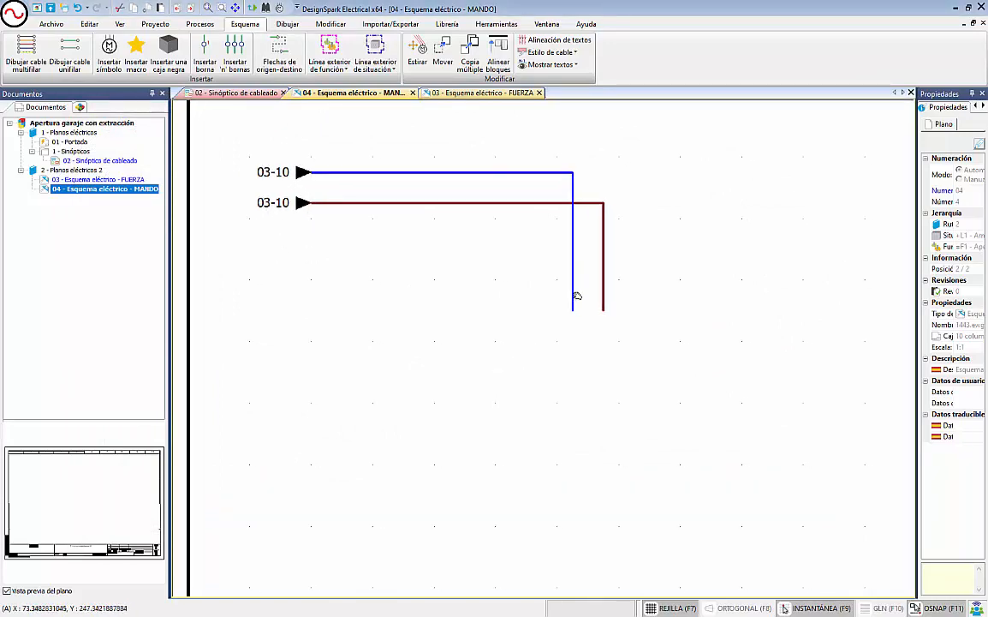
{"action": "left_click", "coordinate": [108, 56]}
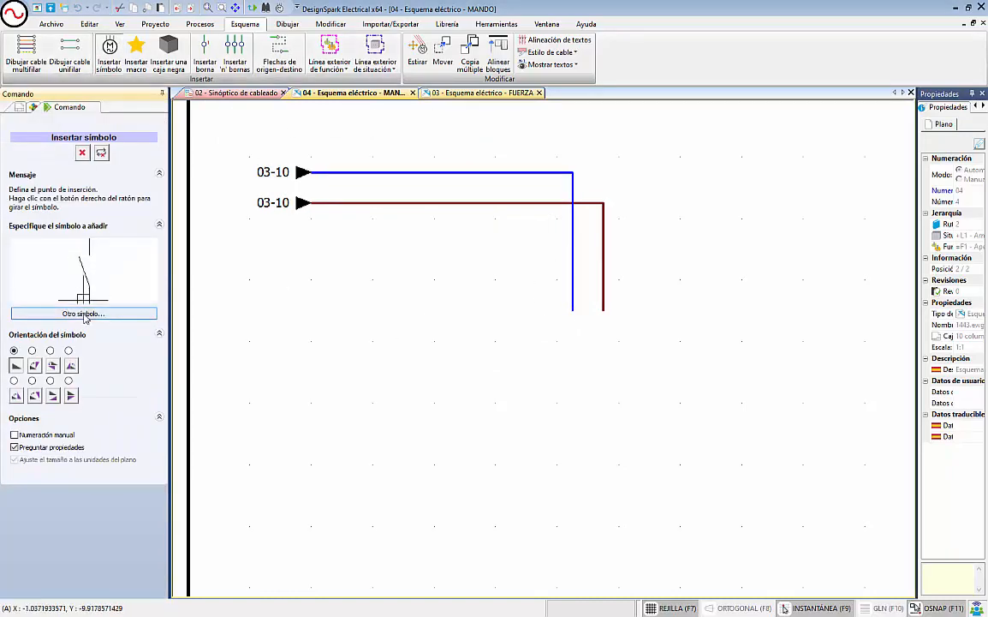
{"action": "left_click", "coordinate": [85, 313]}
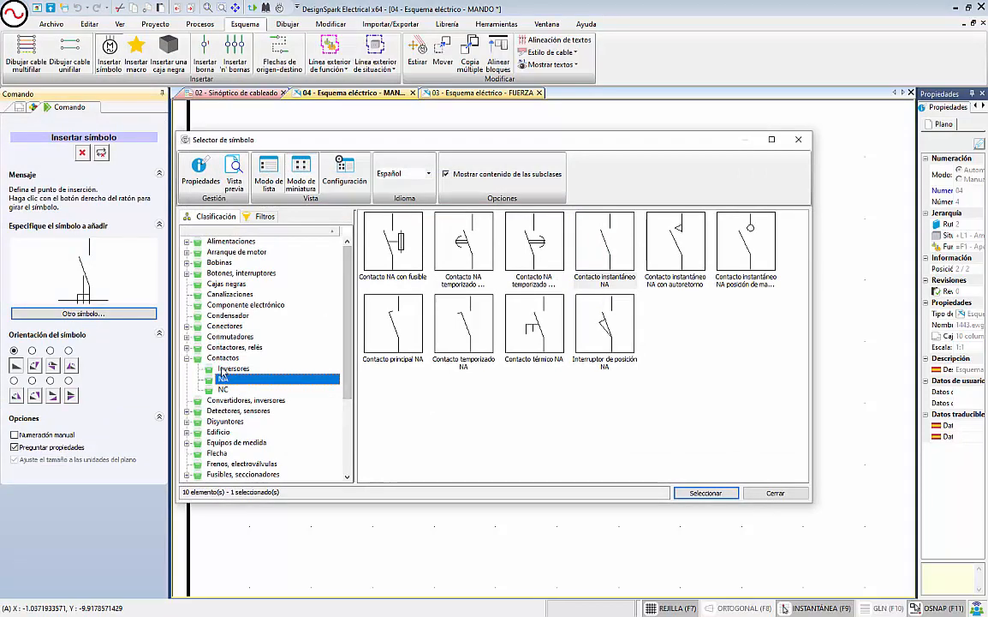
{"action": "left_click", "coordinate": [221, 421]}
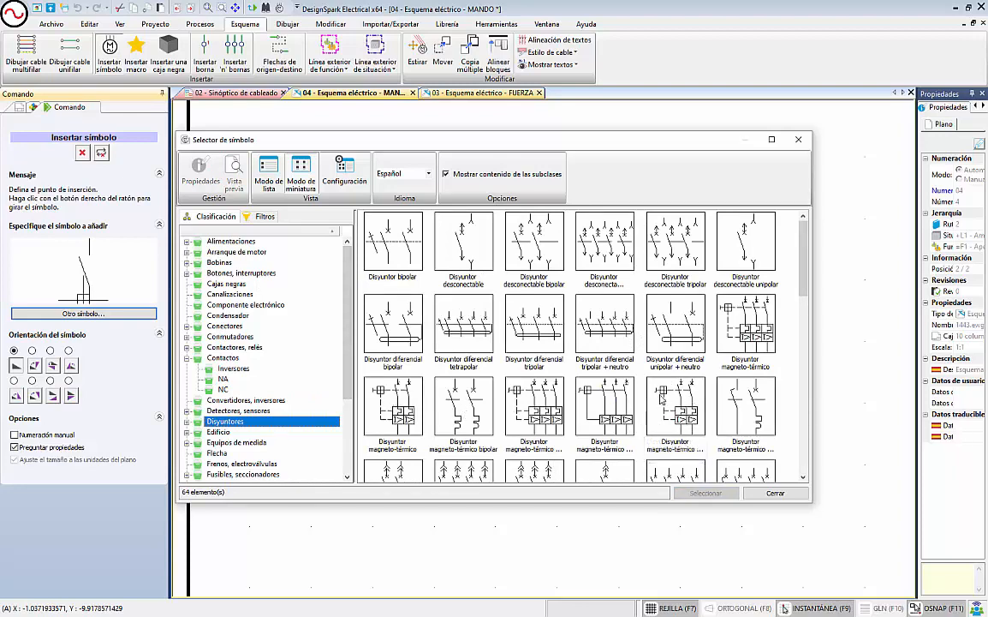
{"action": "left_click", "coordinate": [661, 399]}
{"action": "left_click", "coordinate": [706, 492]}
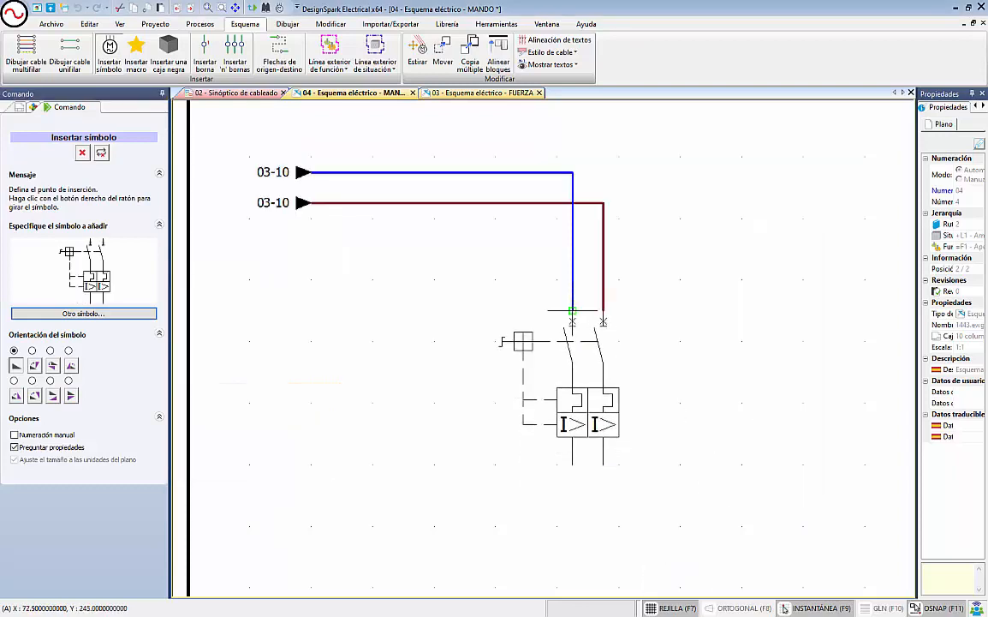
{"action": "left_click", "coordinate": [572, 311]}
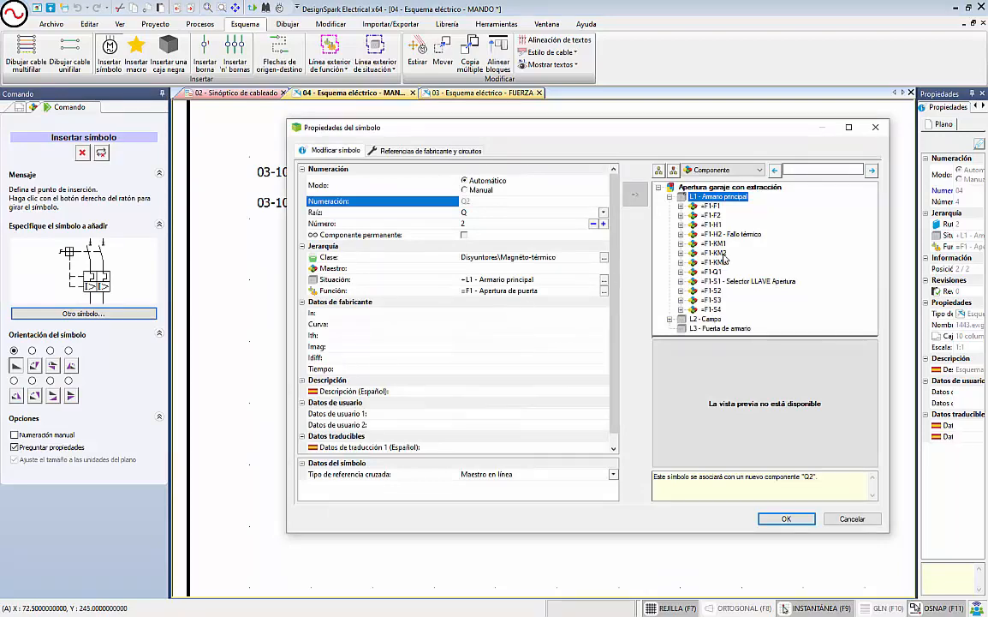
- Search Schneider Electric magneto-thermal references, sort them by rated current, and try to assign the 10A curve C reference A9F77610 to the breaker
{"action": "left_click", "coordinate": [459, 149]}
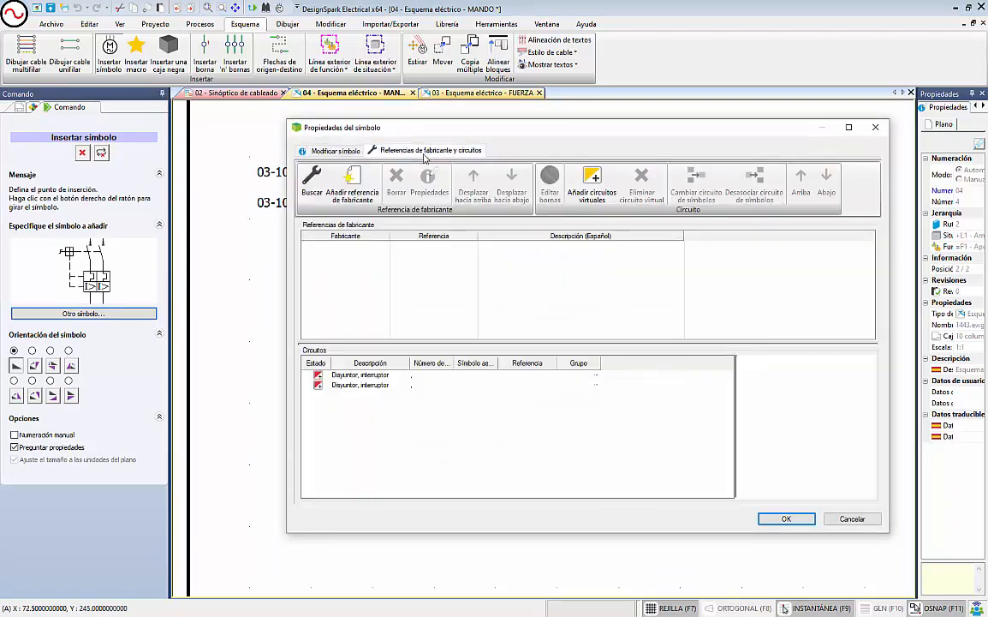
{"action": "left_click", "coordinate": [291, 169]}
{"action": "left_click", "coordinate": [241, 36]}
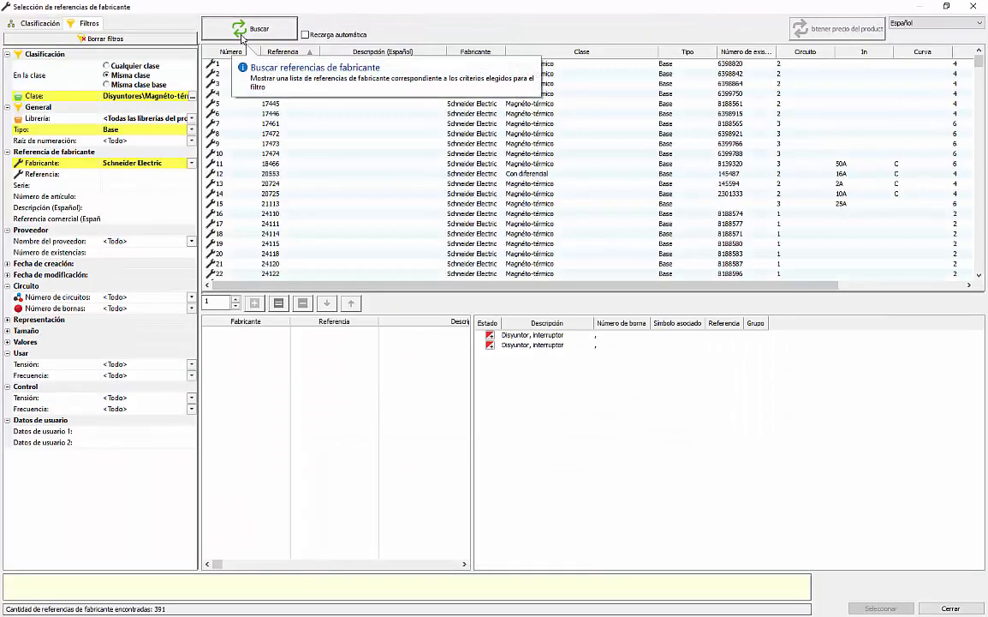
{"action": "left_click", "coordinate": [846, 54]}
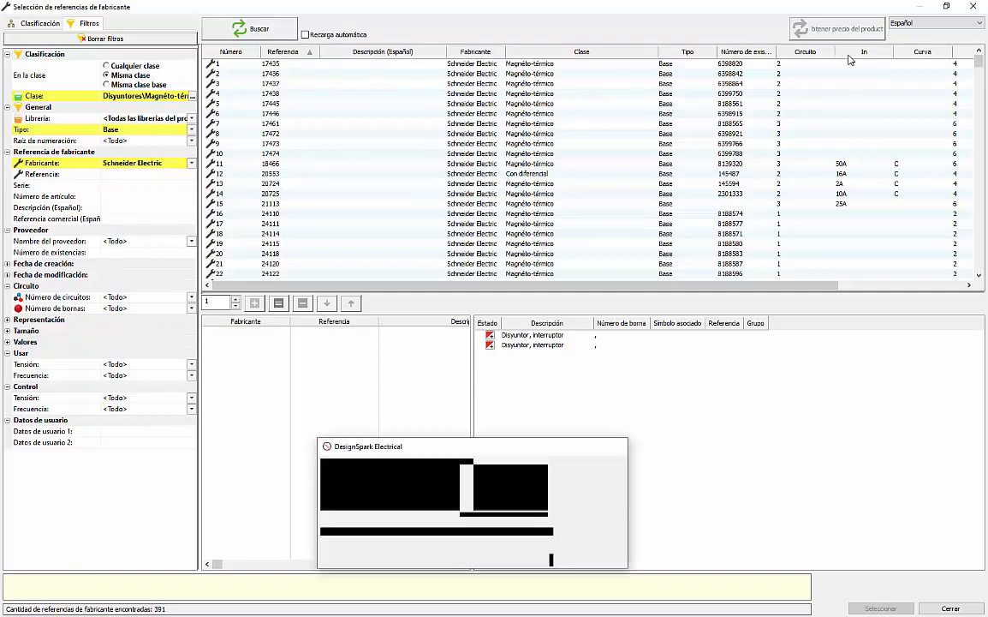
{"action": "scroll", "coordinate": [834, 152], "scroll_direction": "down", "scroll_amount": 19}
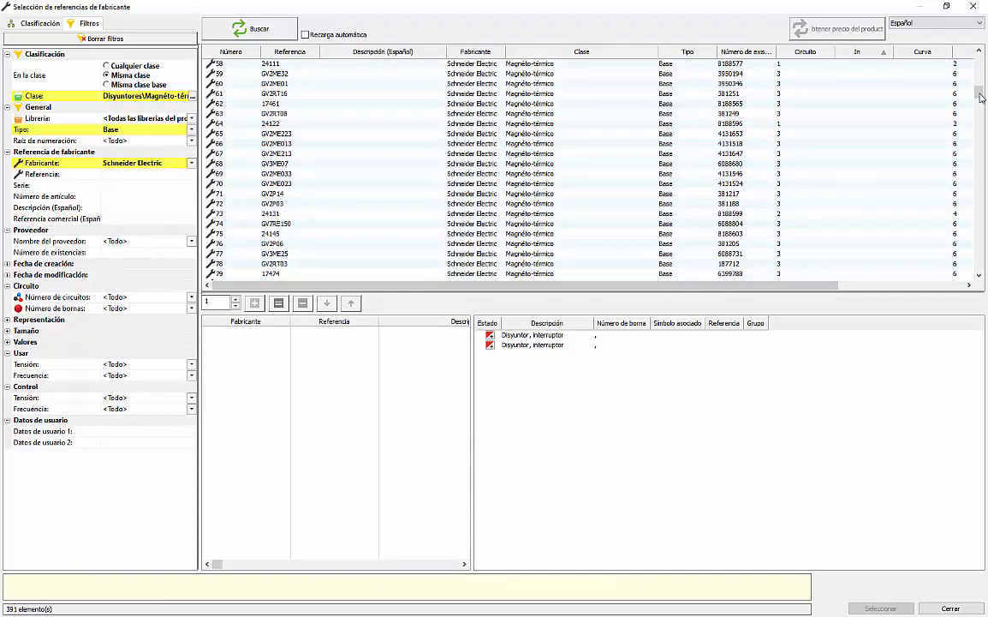
{"action": "left_click_drag", "start_coordinate": [981, 96], "coordinate": [973, 175]}
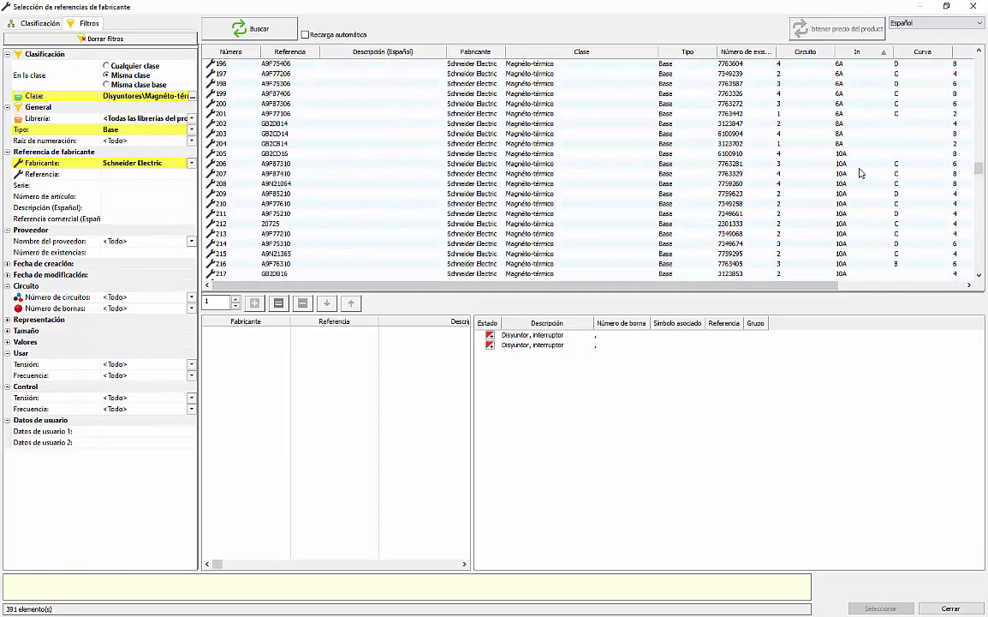
{"action": "left_click", "coordinate": [830, 206]}
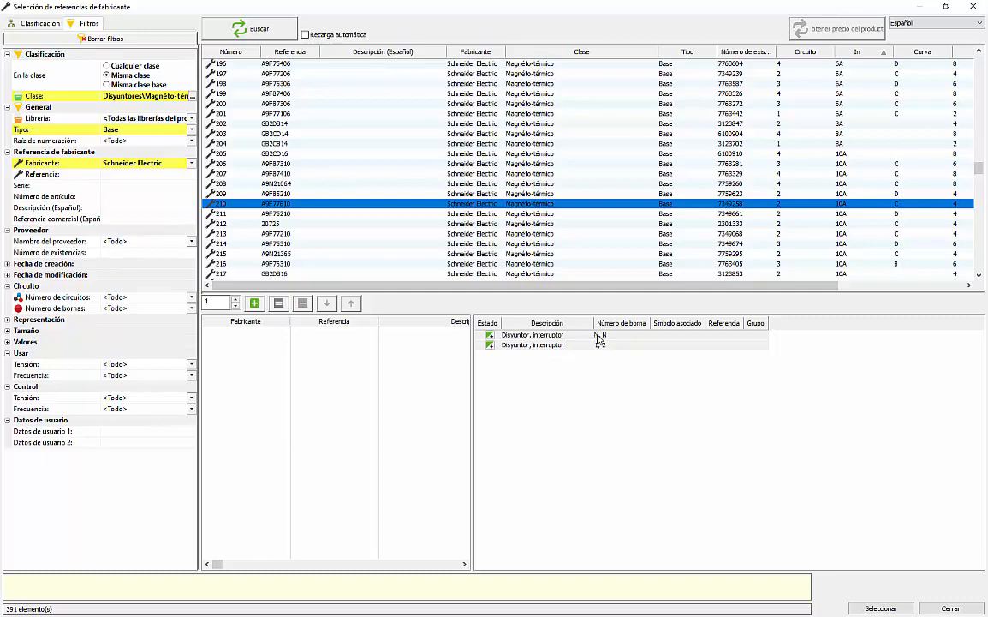
{"action": "left_click", "coordinate": [874, 609]}
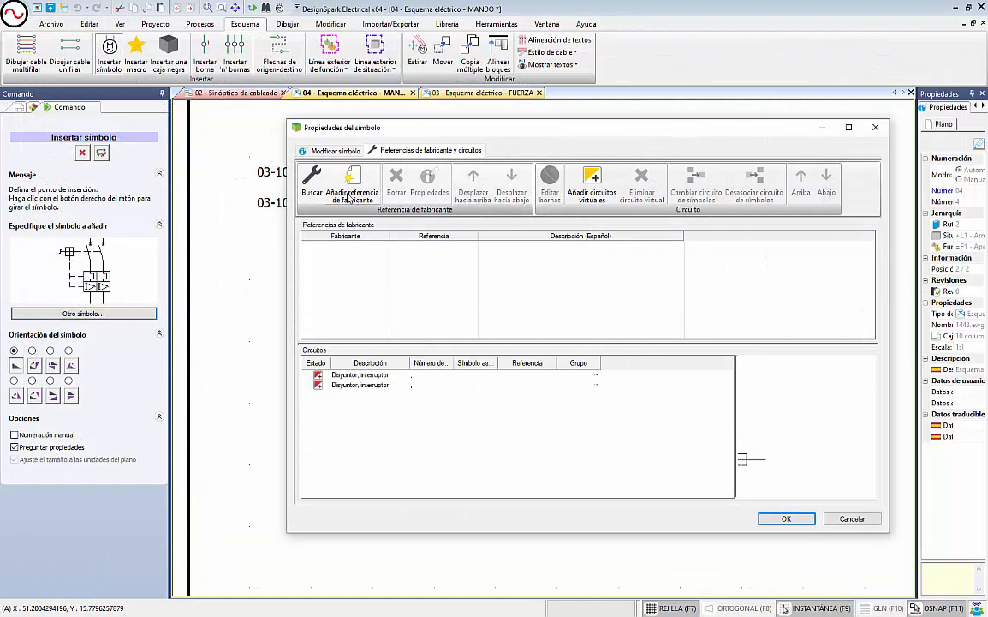
- Assign the Schneider Electric 10A curve C reference A9F77610 to the two-pole breaker and confirm its symbol properties
{"action": "left_click", "coordinate": [311, 178]}
{"action": "left_click", "coordinate": [254, 37]}
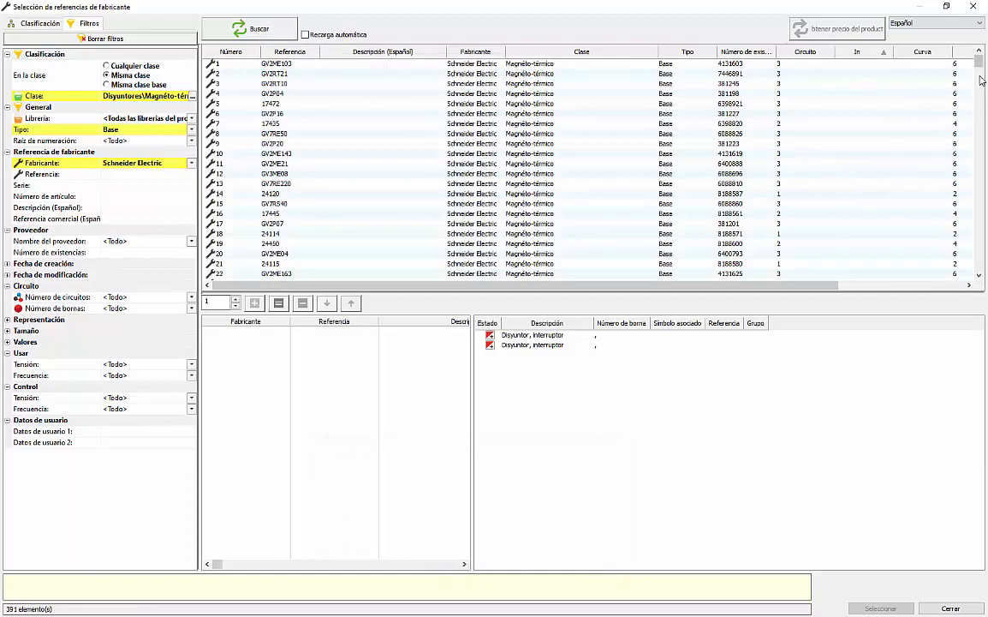
{"action": "left_click_drag", "start_coordinate": [979, 64], "coordinate": [974, 126]}
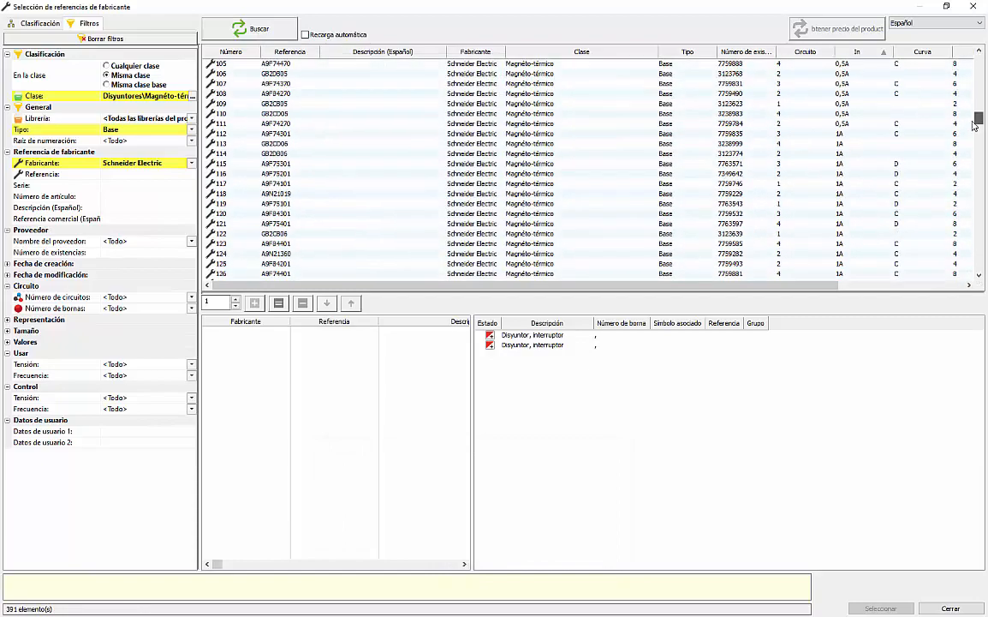
{"action": "scroll", "coordinate": [799, 207], "scroll_direction": "down", "scroll_amount": 20}
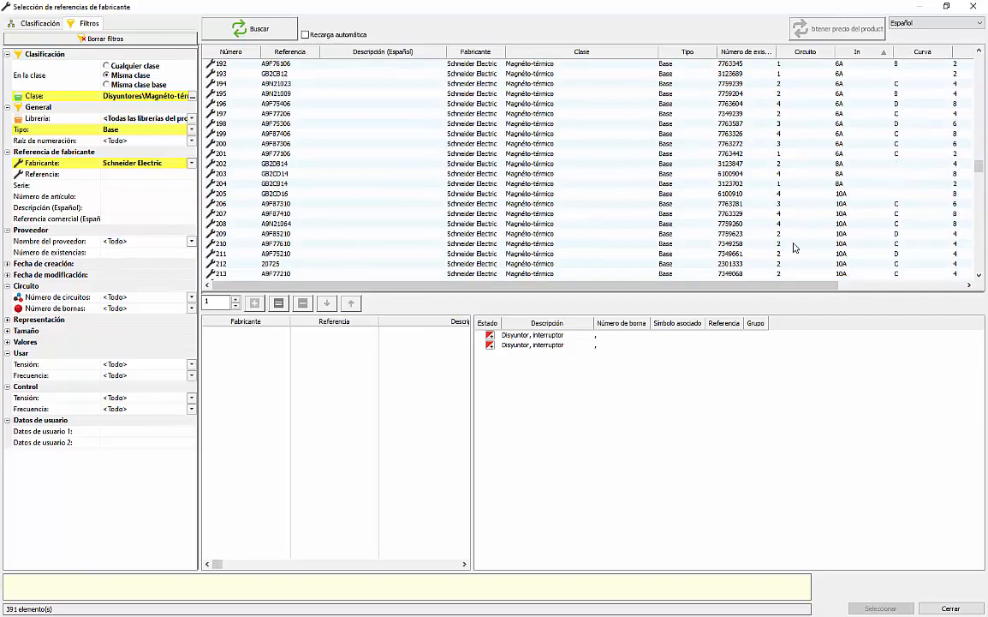
{"action": "left_click", "coordinate": [794, 245]}
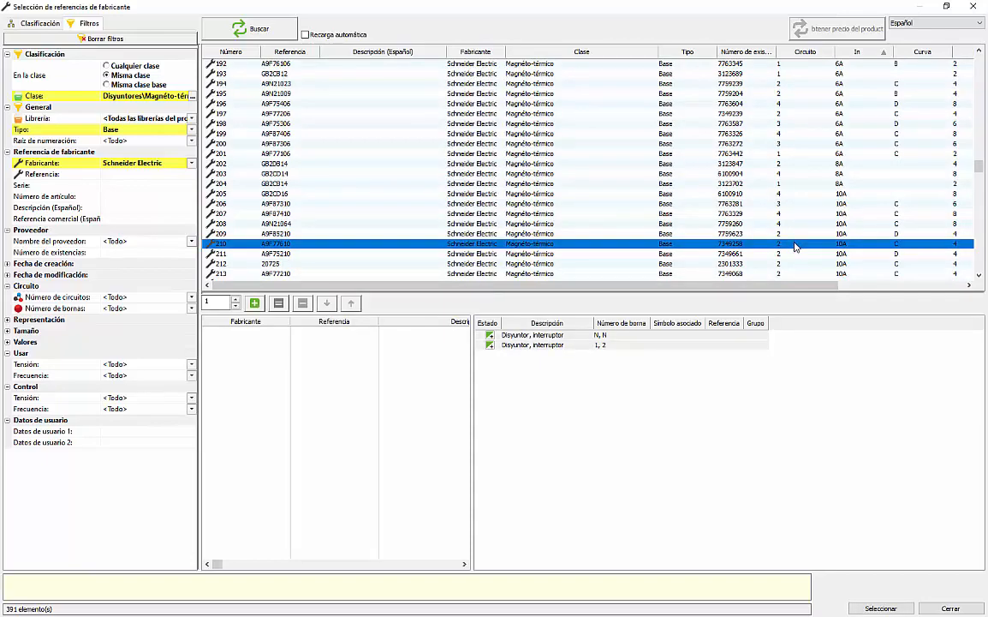
{"action": "left_click_drag", "start_coordinate": [794, 246], "coordinate": [368, 375]}
{"action": "left_click", "coordinate": [866, 606]}
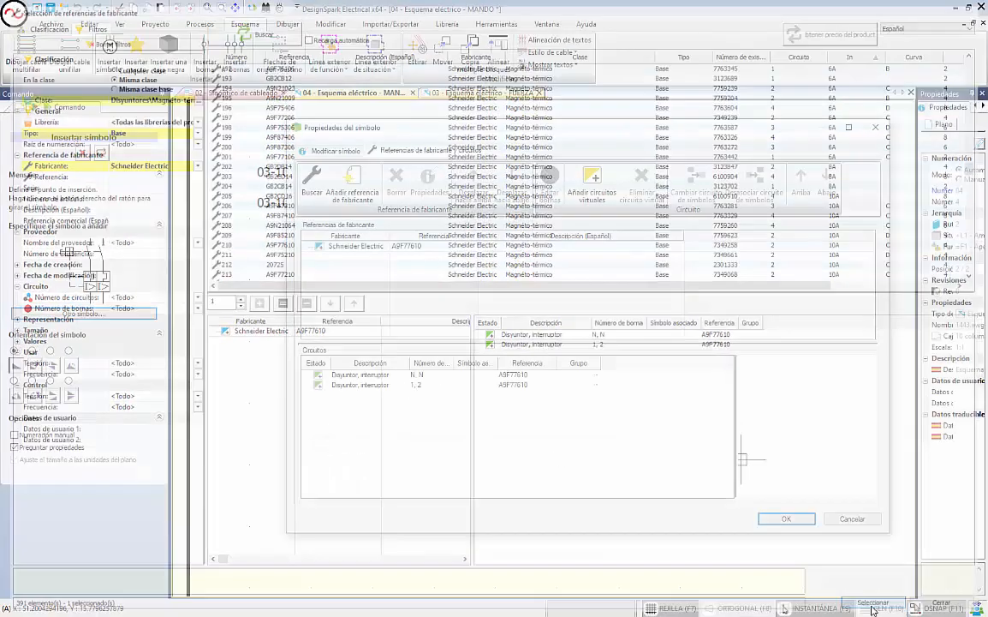
{"action": "left_click", "coordinate": [786, 582]}
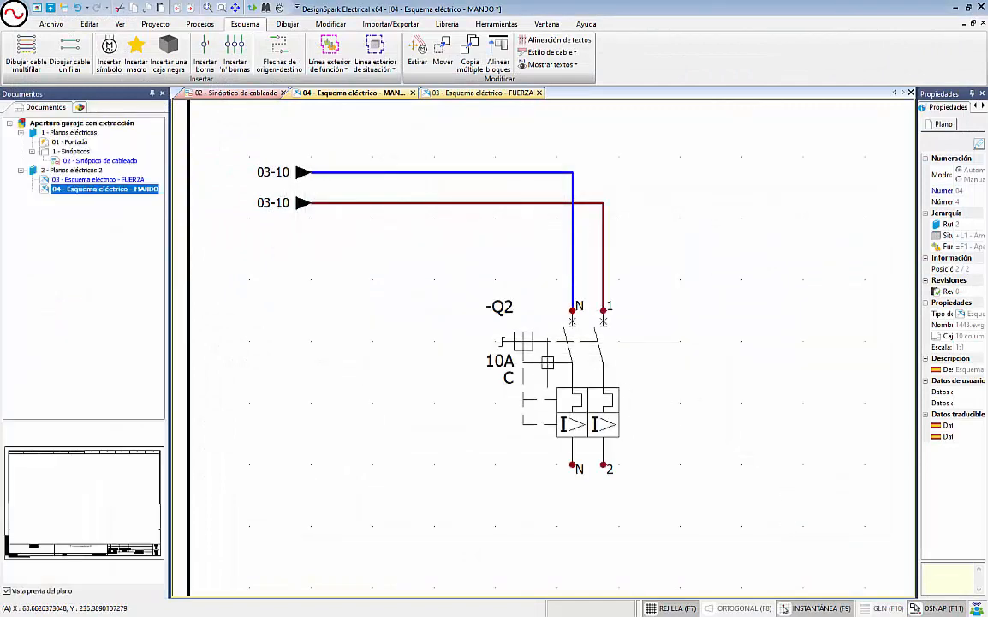
{"action": "scroll", "coordinate": [597, 373], "scroll_direction": "up", "scroll_amount": 1}
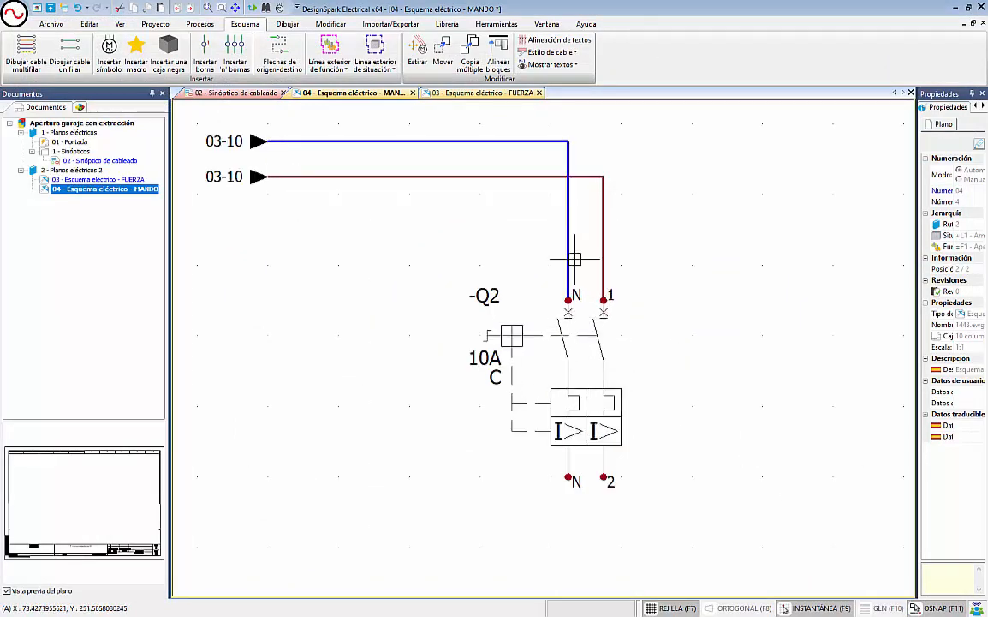
{"action": "scroll", "coordinate": [590, 401], "scroll_direction": "down", "scroll_amount": 1}
{"action": "scroll", "coordinate": [589, 401], "scroll_direction": "down", "scroll_amount": 1}
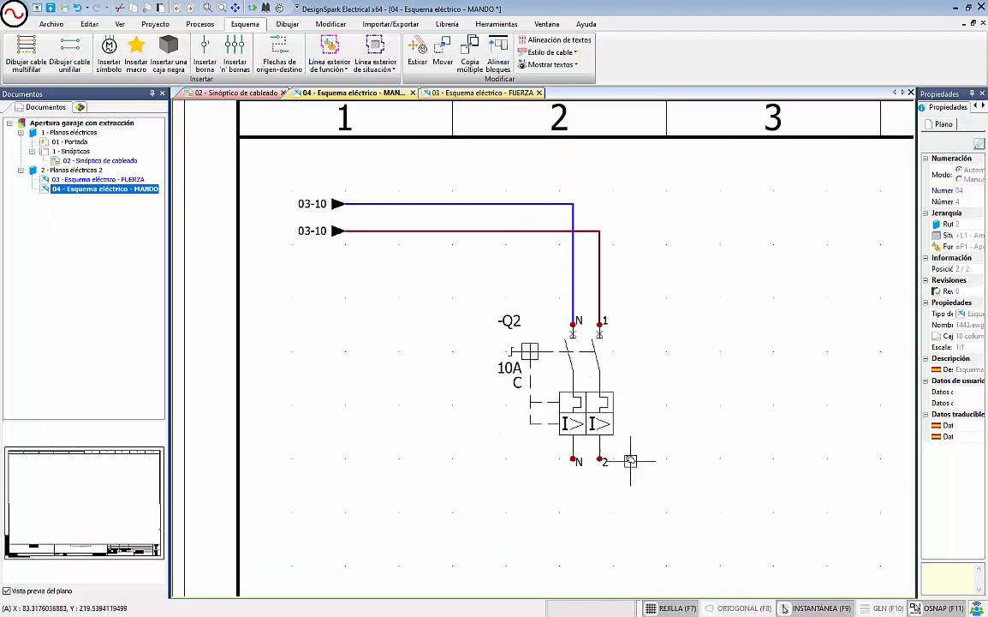
{"action": "middle_click_drag", "start_coordinate": [631, 461], "coordinate": [540, 384]}
{"action": "scroll", "coordinate": [591, 346], "scroll_direction": "down", "scroll_amount": 2}
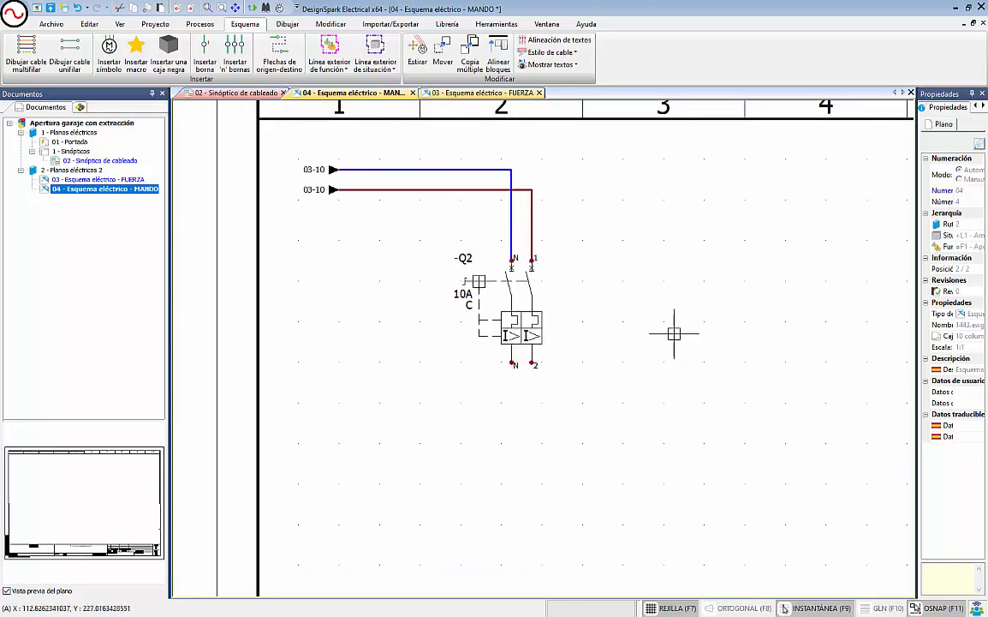
{"action": "scroll", "coordinate": [675, 335], "scroll_direction": "down", "scroll_amount": 2}
{"action": "middle_click_drag", "start_coordinate": [699, 345], "coordinate": [537, 361]}
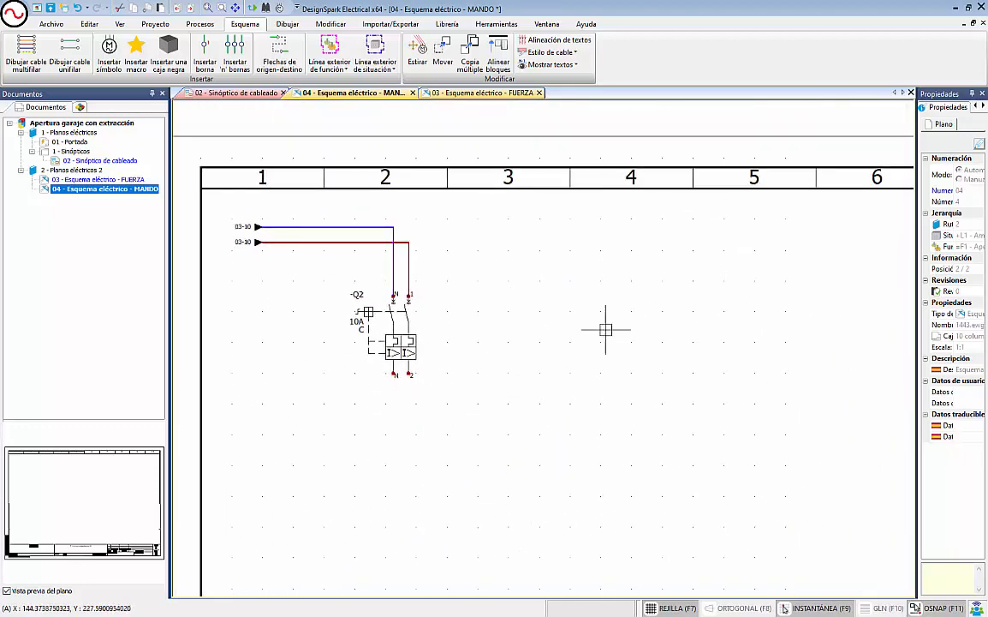
{"action": "middle_click_drag", "start_coordinate": [590, 409], "coordinate": [619, 359]}
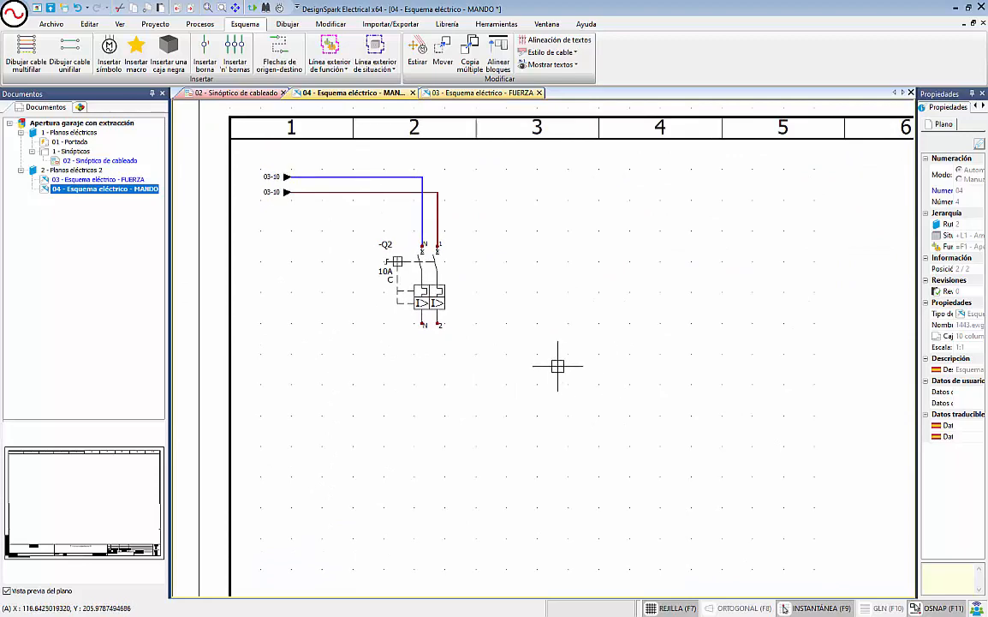
{"action": "middle_click_drag", "start_coordinate": [558, 366], "coordinate": [561, 375]}
{"action": "middle_click_drag", "start_coordinate": [262, 173], "coordinate": [282, 196]}
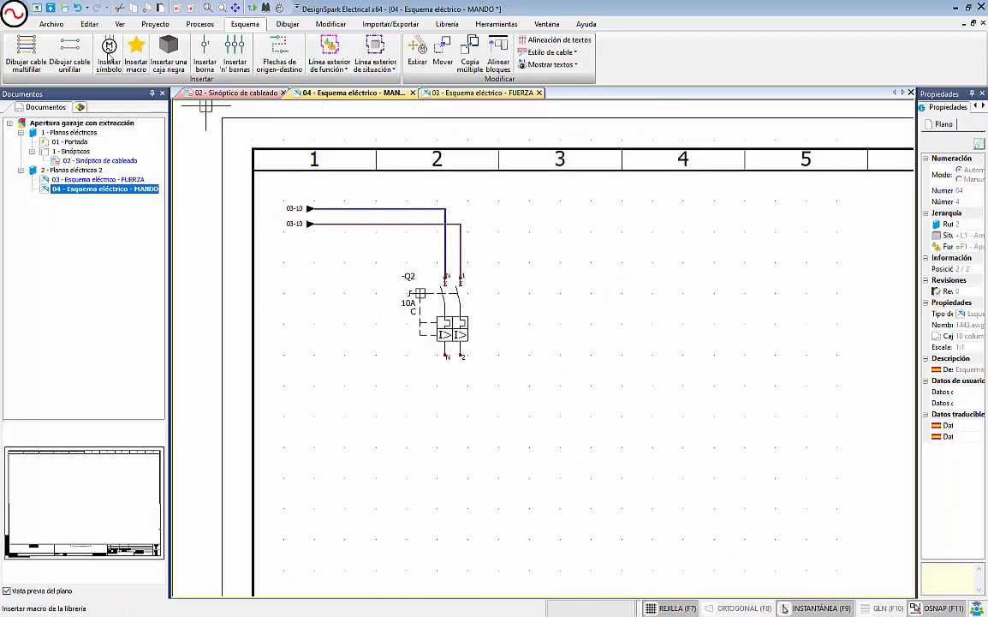
- Insert an Alimentación monofásica symbol from the Alimentaciones class directly at the lower terminals of breaker Q2
{"action": "left_click", "coordinate": [109, 53]}
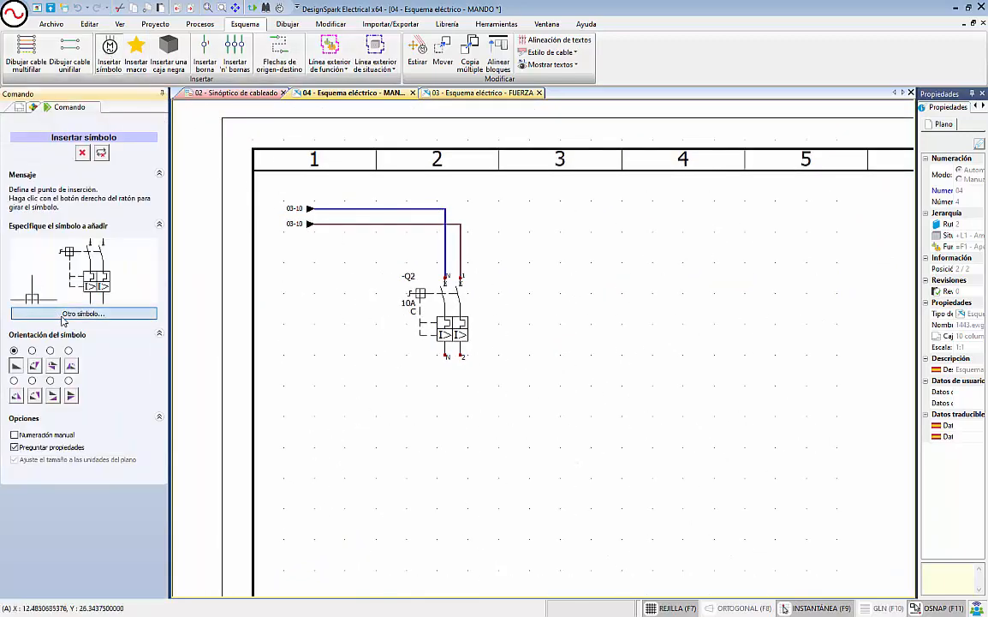
{"action": "left_click", "coordinate": [83, 313]}
{"action": "left_click", "coordinate": [240, 242]}
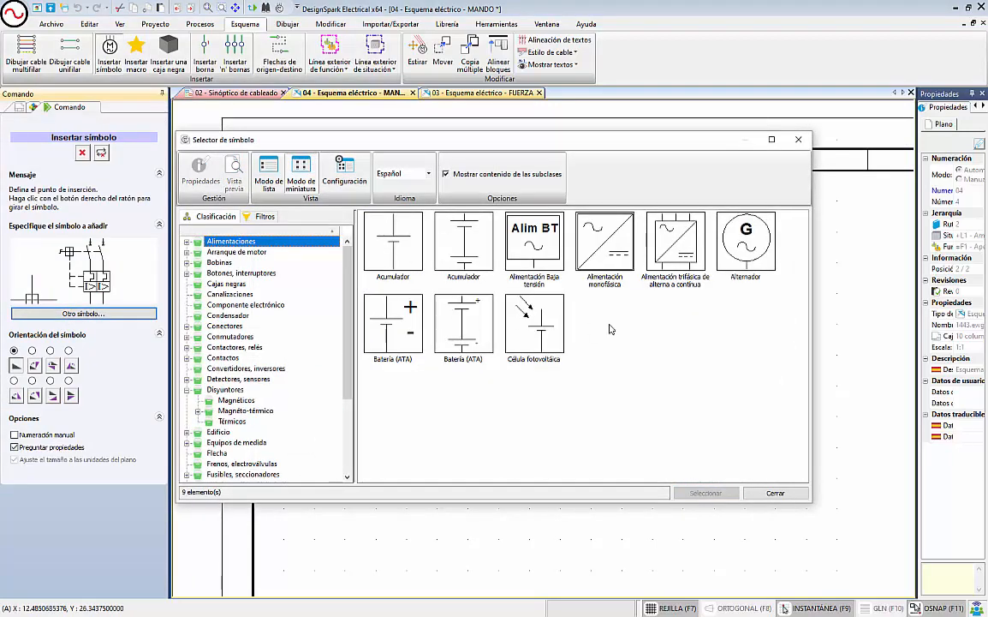
{"action": "left_click", "coordinate": [608, 245]}
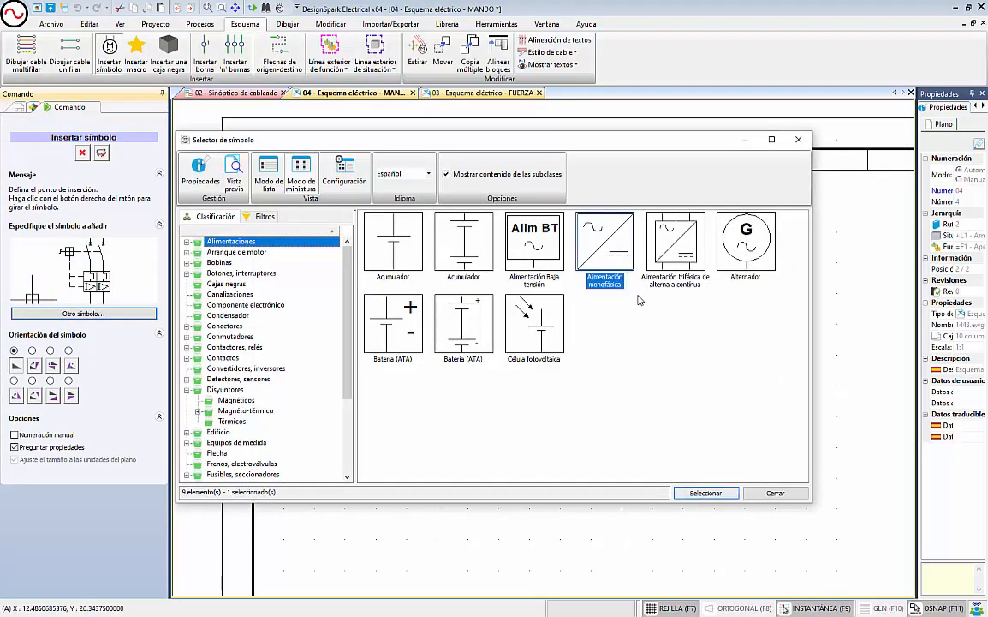
{"action": "left_click", "coordinate": [704, 493]}
{"action": "scroll", "coordinate": [454, 360], "scroll_direction": "up", "scroll_amount": 5}
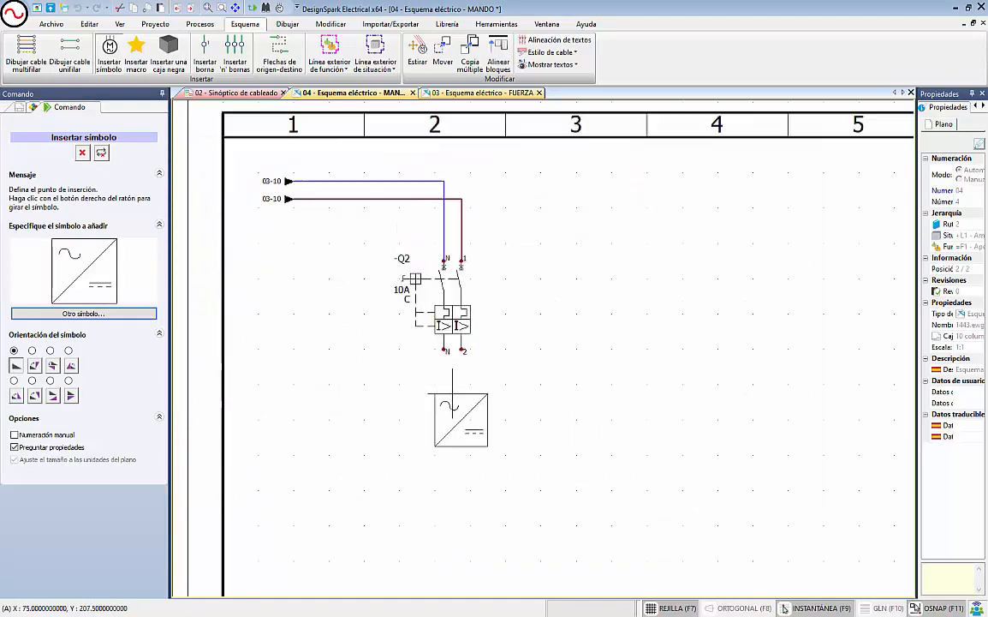
{"action": "left_click", "coordinate": [442, 330]}
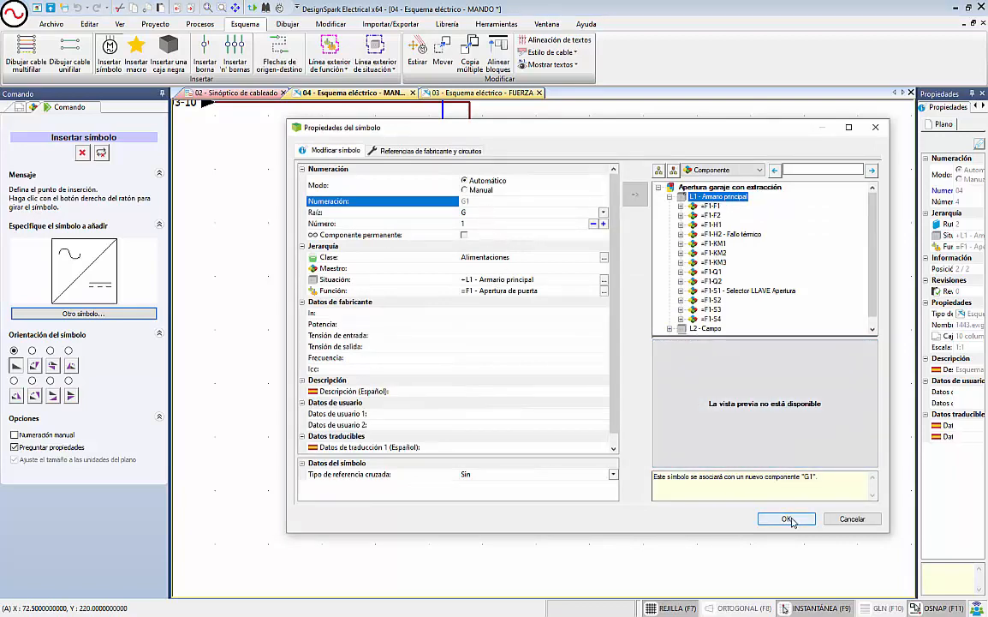
- Search the manufacturer references in the Alimentaciones class for the power supply, with the manufacturer filter set to <Todo>
{"action": "left_click", "coordinate": [431, 151]}
{"action": "left_click", "coordinate": [312, 181]}
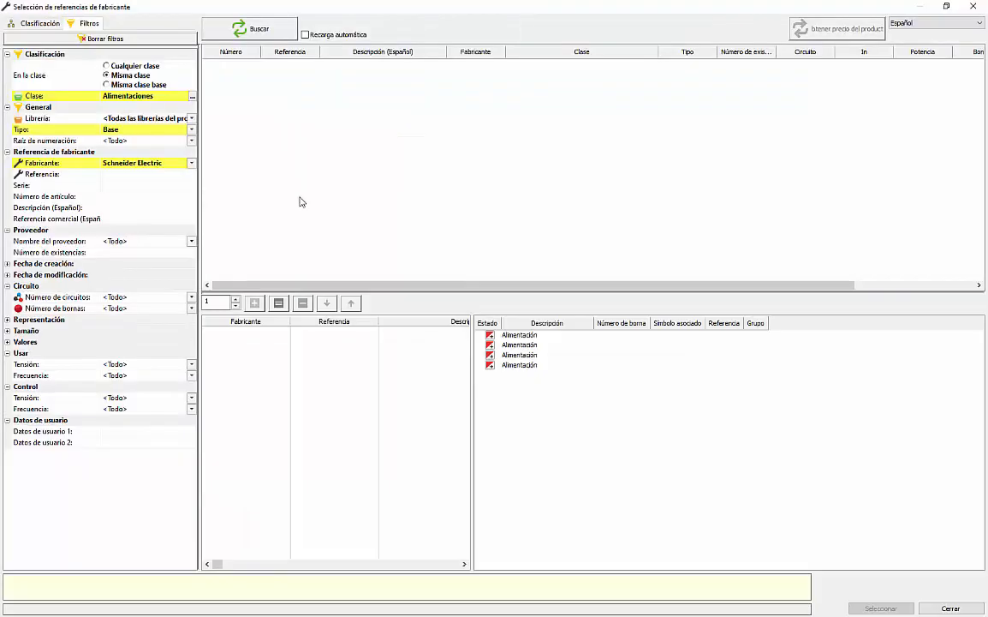
{"action": "left_click", "coordinate": [191, 164]}
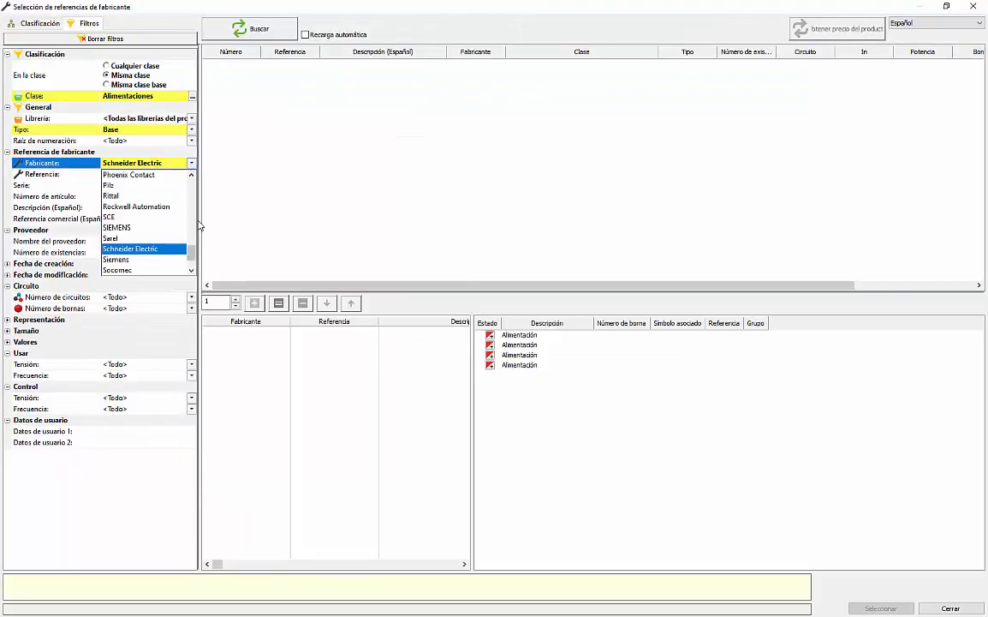
{"action": "left_click_drag", "start_coordinate": [191, 252], "coordinate": [189, 187]}
{"action": "left_click", "coordinate": [147, 176]}
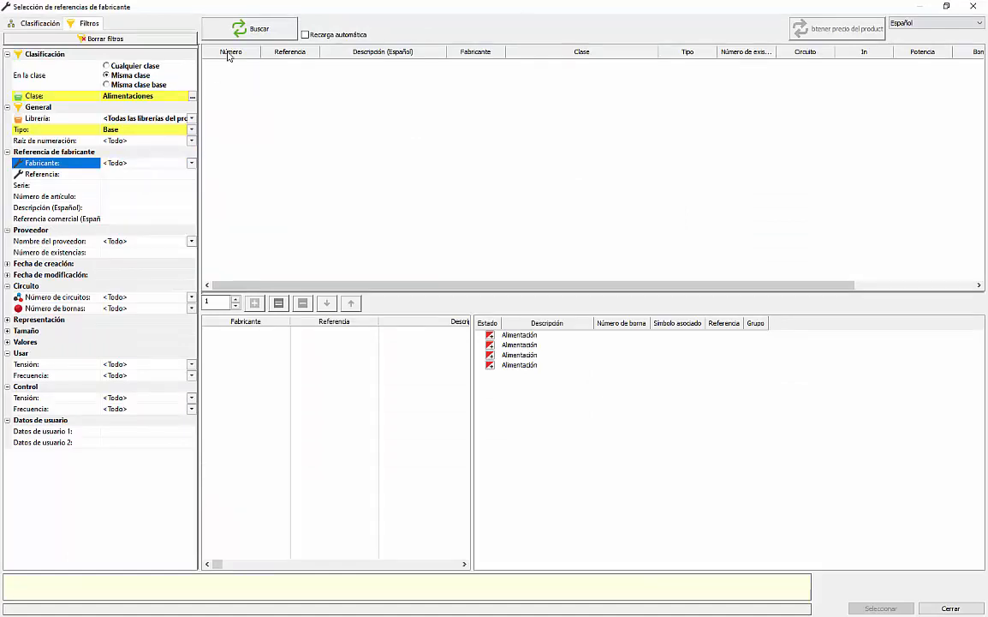
{"action": "left_click", "coordinate": [249, 29]}
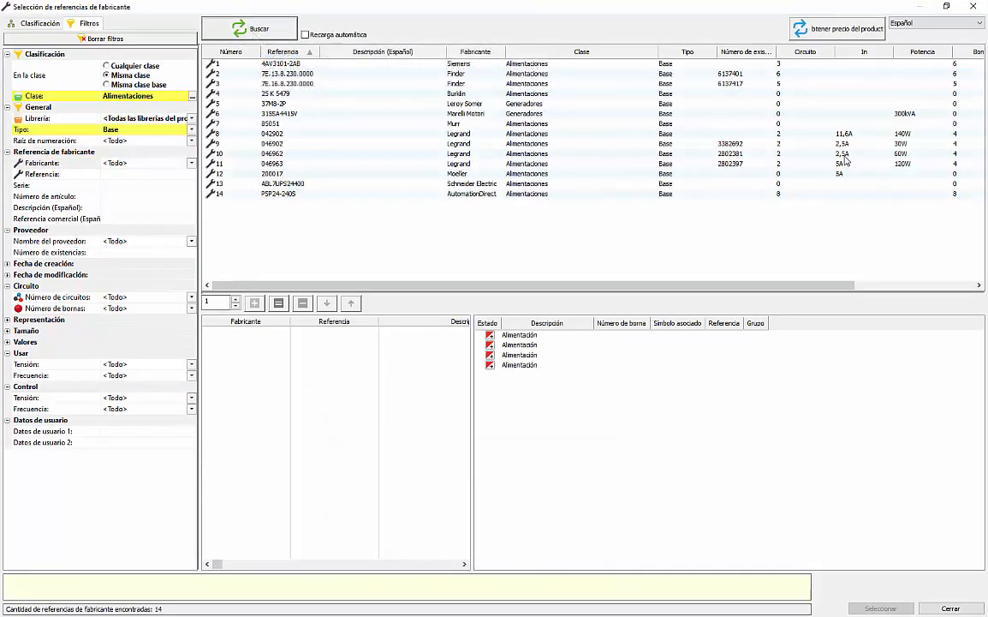
- Try to assign the Legrand reference 046962 (2,5A, 60W) to the power supply and confirm its symbol properties
{"action": "left_click", "coordinate": [848, 155]}
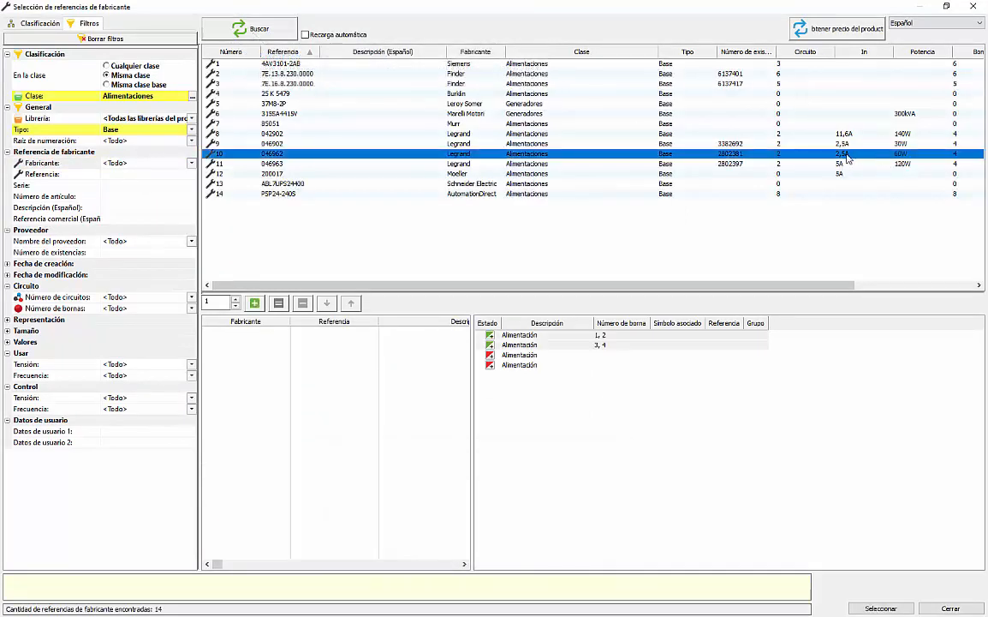
{"action": "left_click", "coordinate": [875, 607]}
{"action": "left_click", "coordinate": [787, 518]}
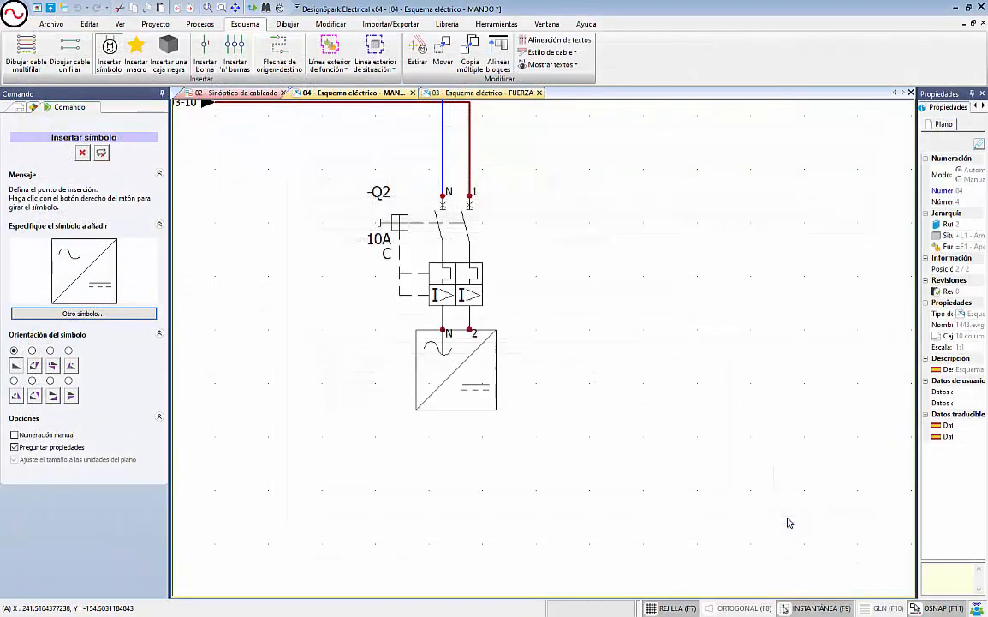
- Open the manufacturer references and circuits in the component properties of power supply G1
{"action": "scroll", "coordinate": [529, 285], "scroll_direction": "up", "scroll_amount": 3}
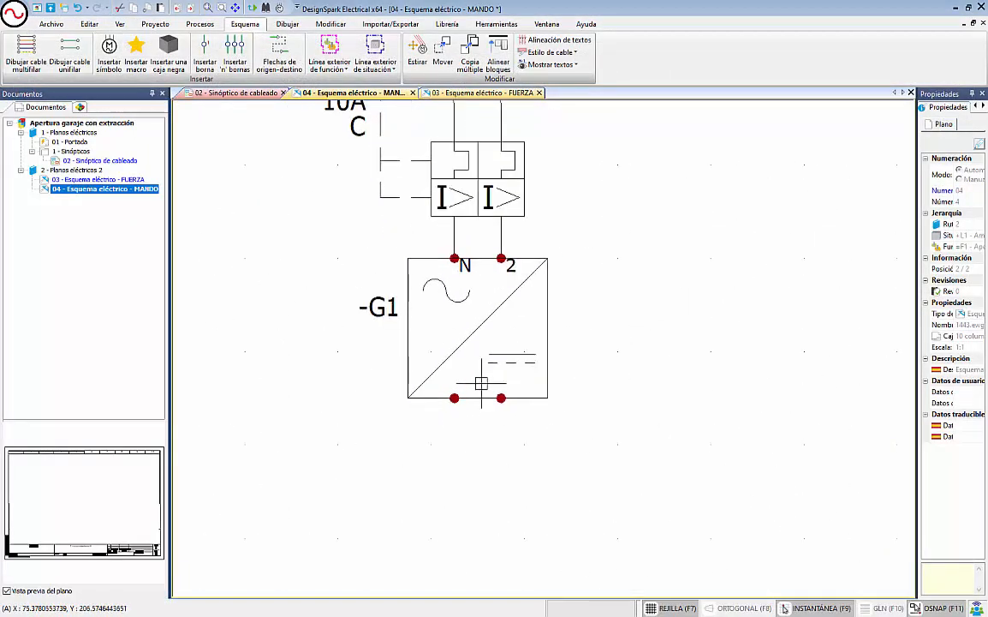
{"action": "left_click", "coordinate": [466, 266]}
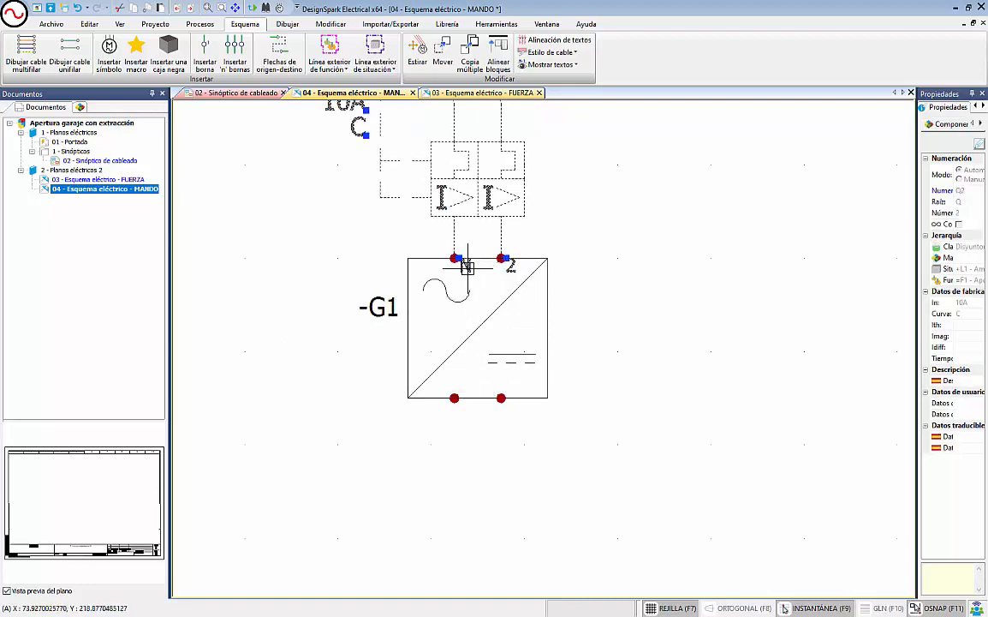
{"action": "left_click", "coordinate": [626, 229]}
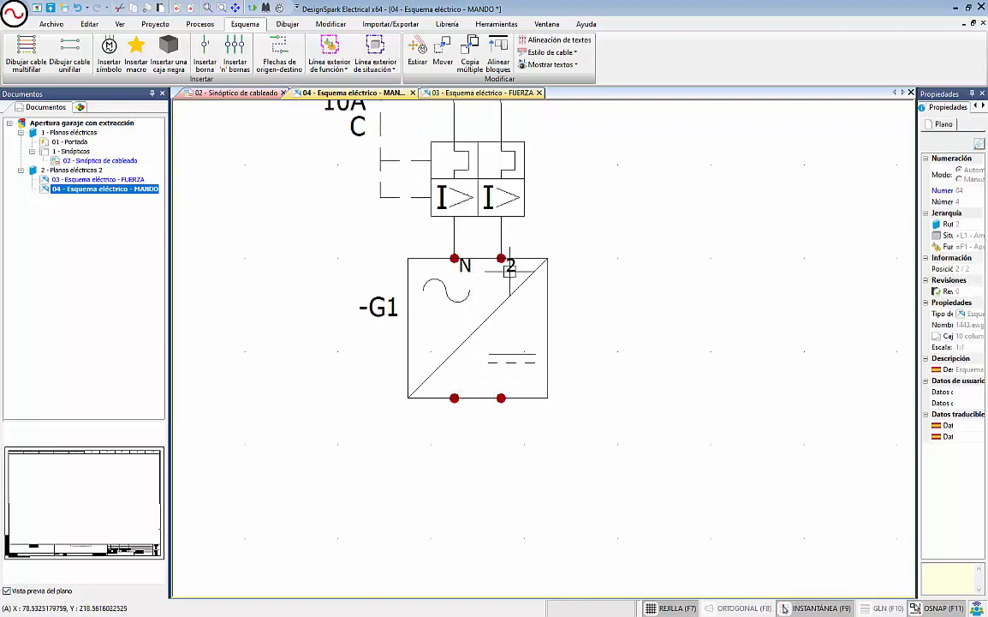
{"action": "scroll", "coordinate": [513, 267], "scroll_direction": "down", "scroll_amount": 1}
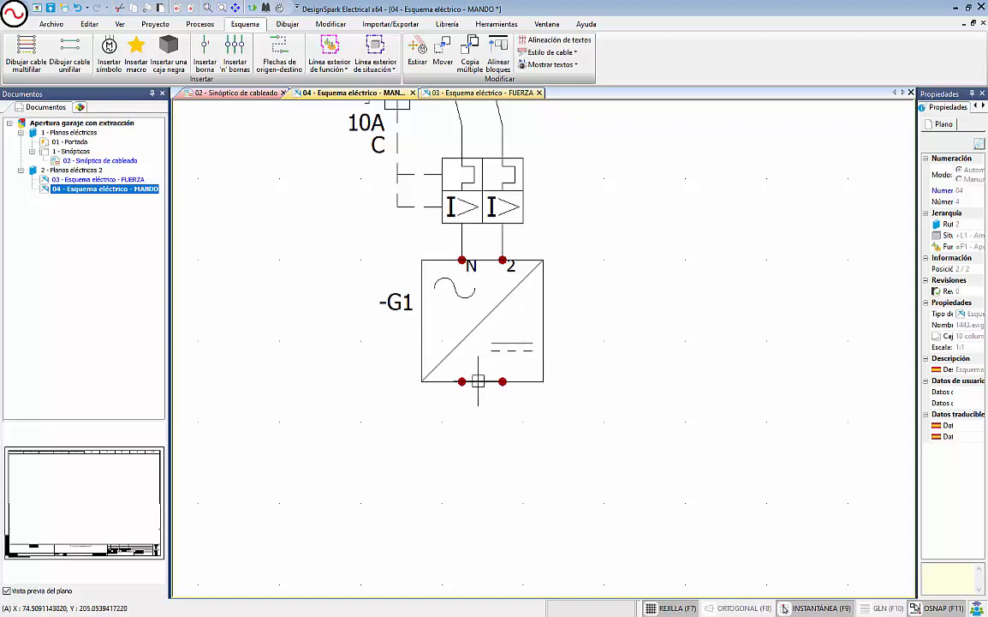
{"action": "double_click", "coordinate": [478, 381]}
{"action": "left_click", "coordinate": [272, 176]}
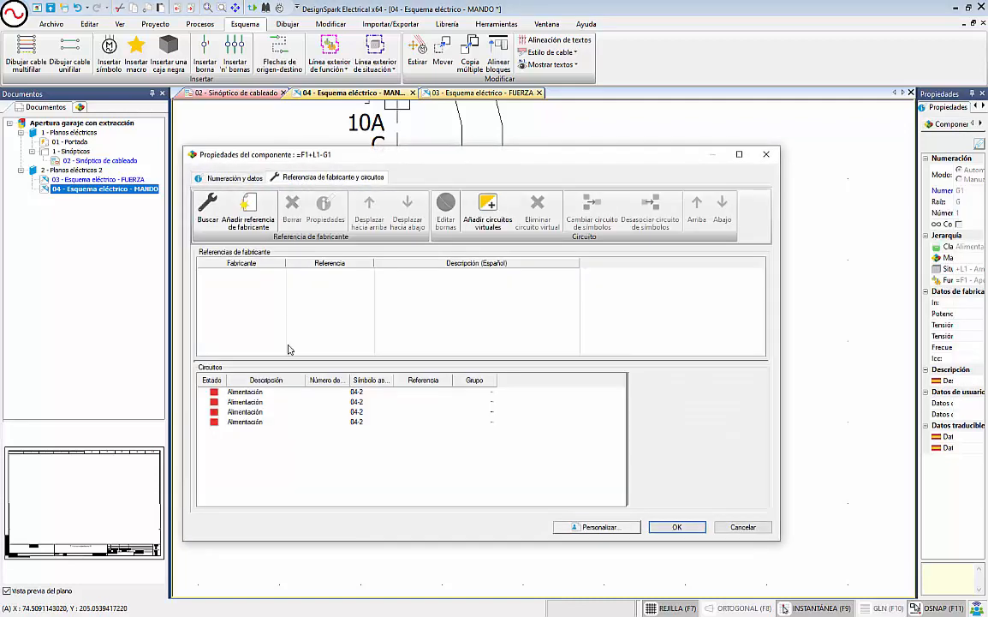
- Examine each Alimentación circuit of power supply G1 for its terminals and associated symbol, and close the component properties
{"action": "left_click", "coordinate": [252, 402]}
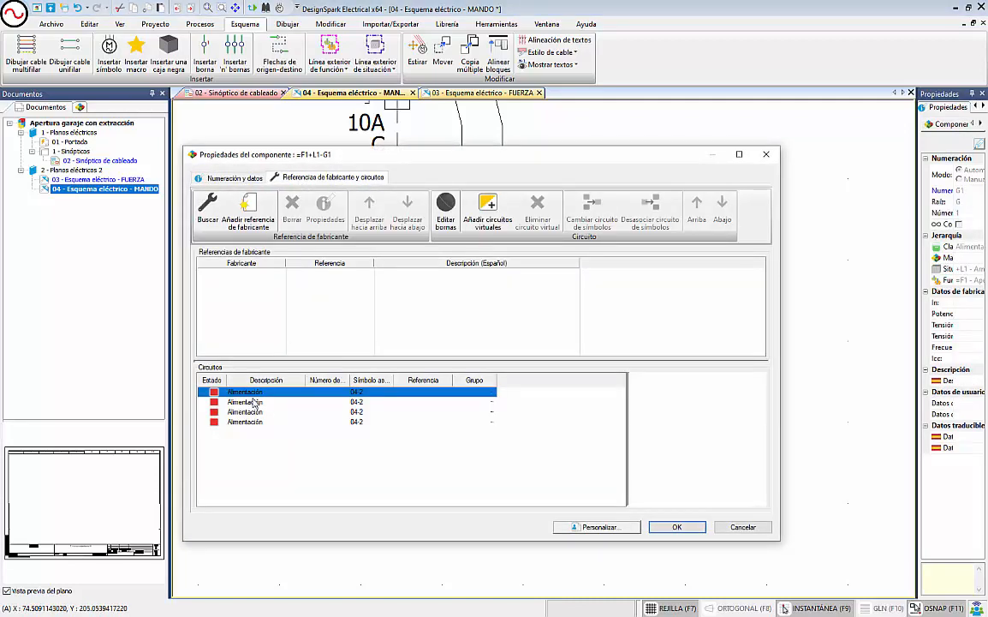
{"action": "key", "text": "Down"}
{"action": "key", "text": "Down"}
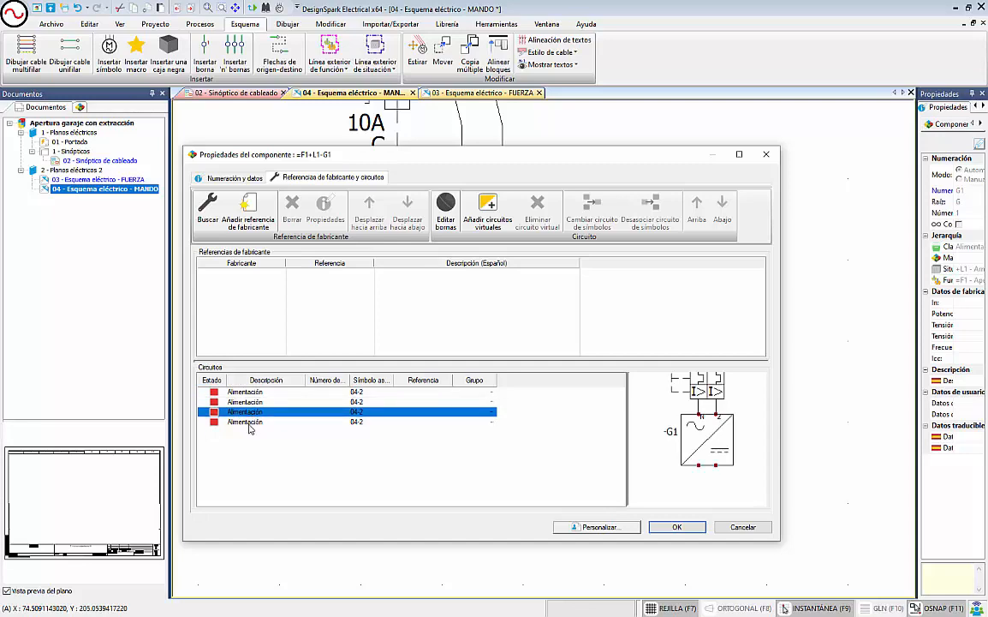
{"action": "left_click", "coordinate": [248, 275]}
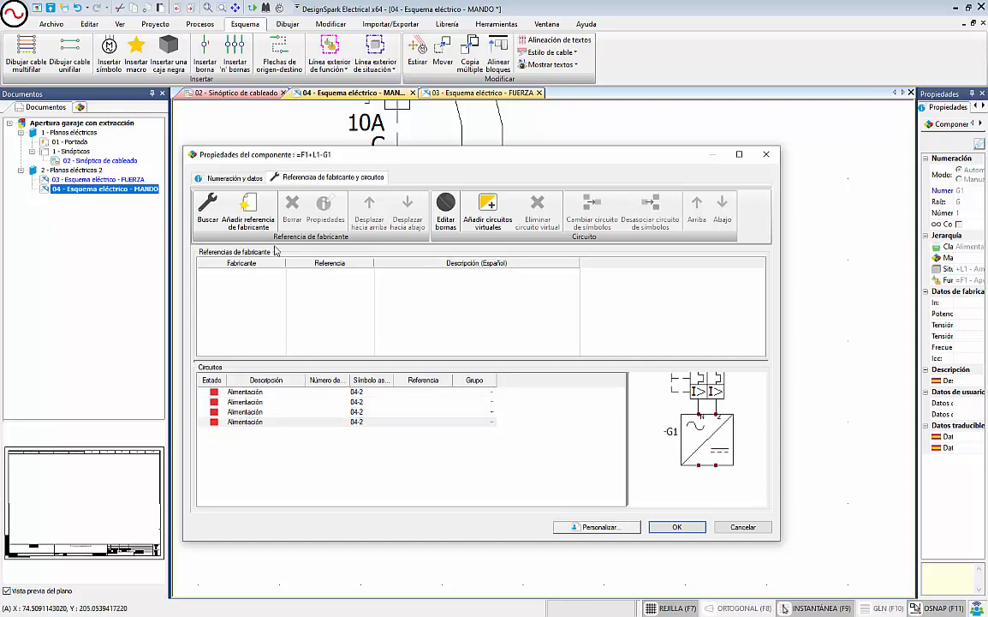
{"action": "left_click", "coordinate": [253, 423]}
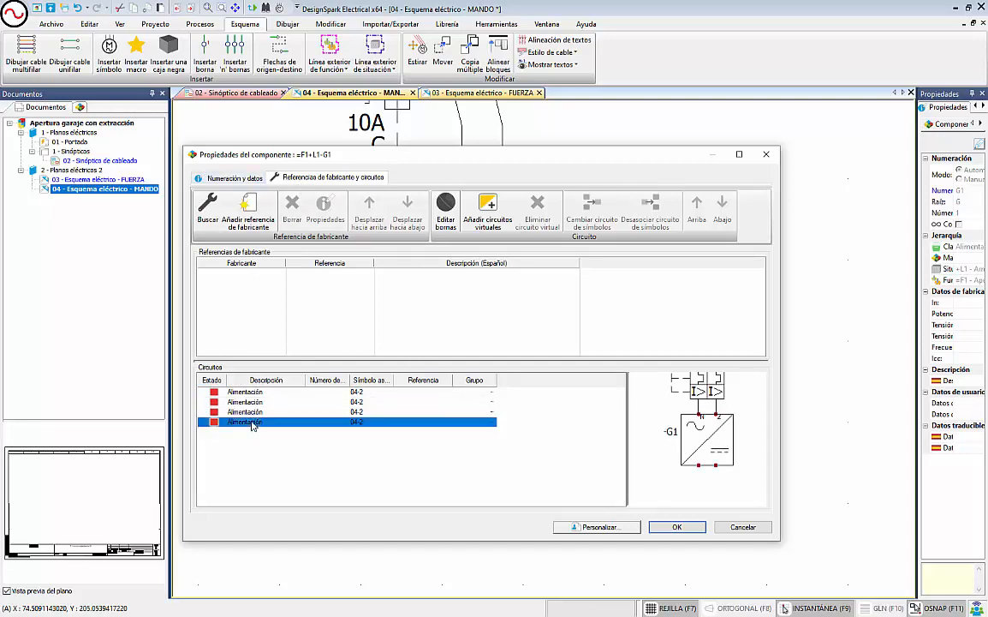
{"action": "left_click", "coordinate": [246, 413]}
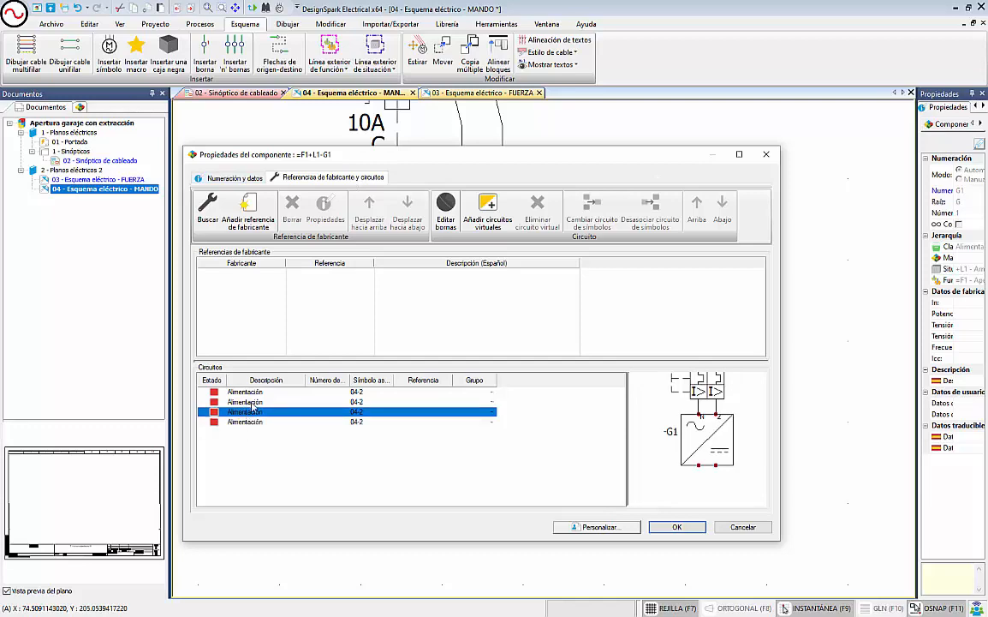
{"action": "left_click", "coordinate": [254, 402]}
{"action": "left_click", "coordinate": [257, 392]}
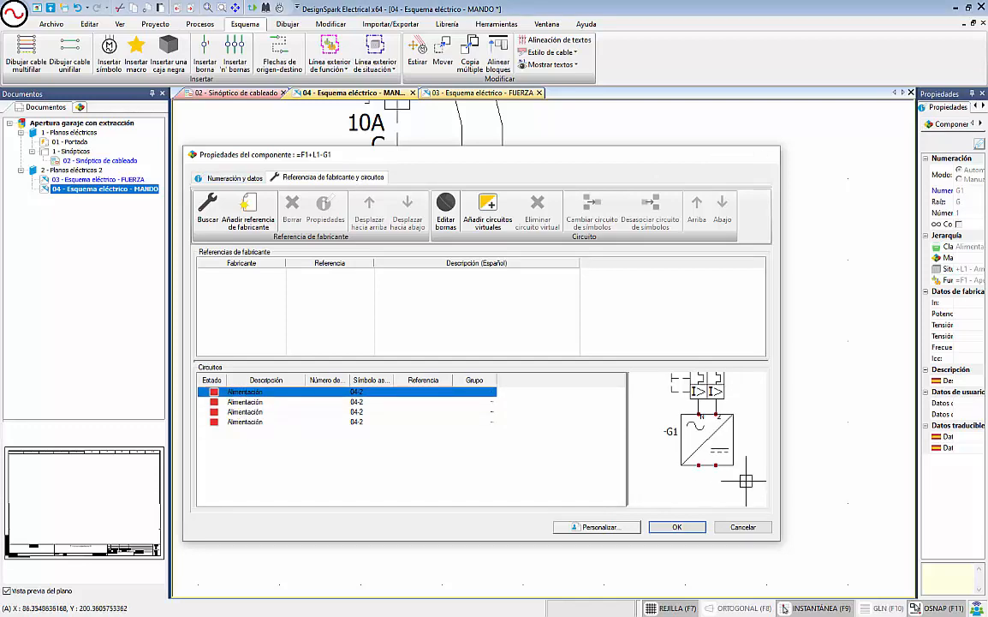
{"action": "left_click", "coordinate": [676, 527]}
- Number the terminals of power supply G1 as N, L, + and - for circuits 1 to 4
{"action": "right_click", "coordinate": [522, 383]}
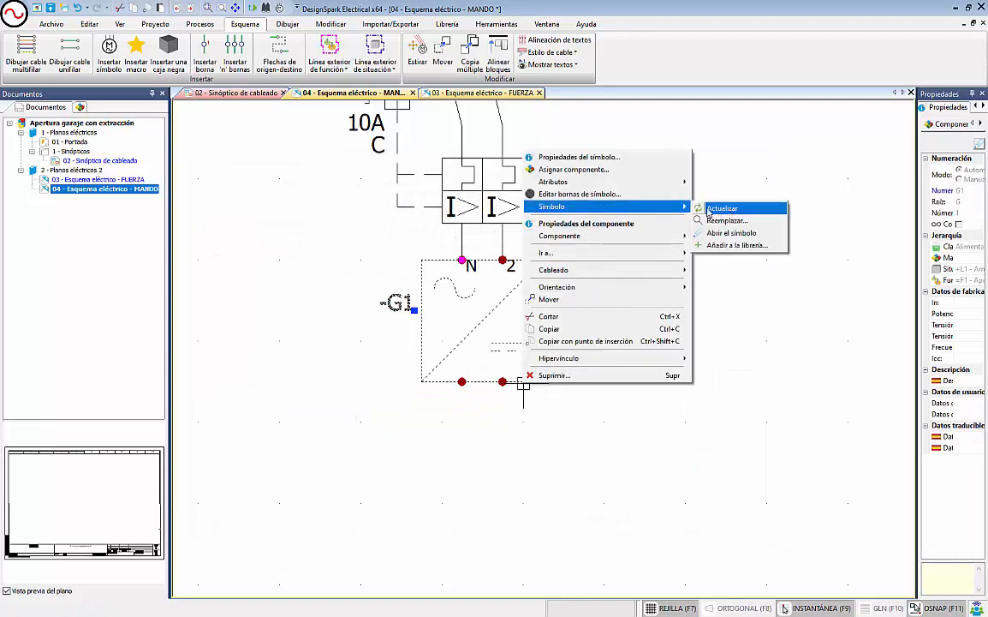
{"action": "left_click", "coordinate": [579, 194]}
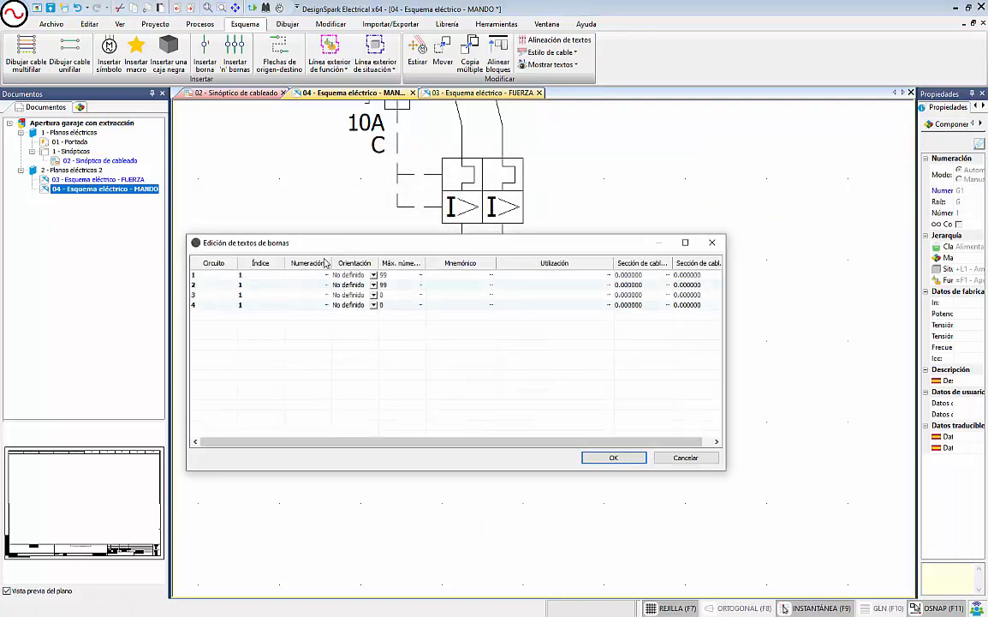
{"action": "left_click_drag", "start_coordinate": [331, 249], "coordinate": [350, 340]}
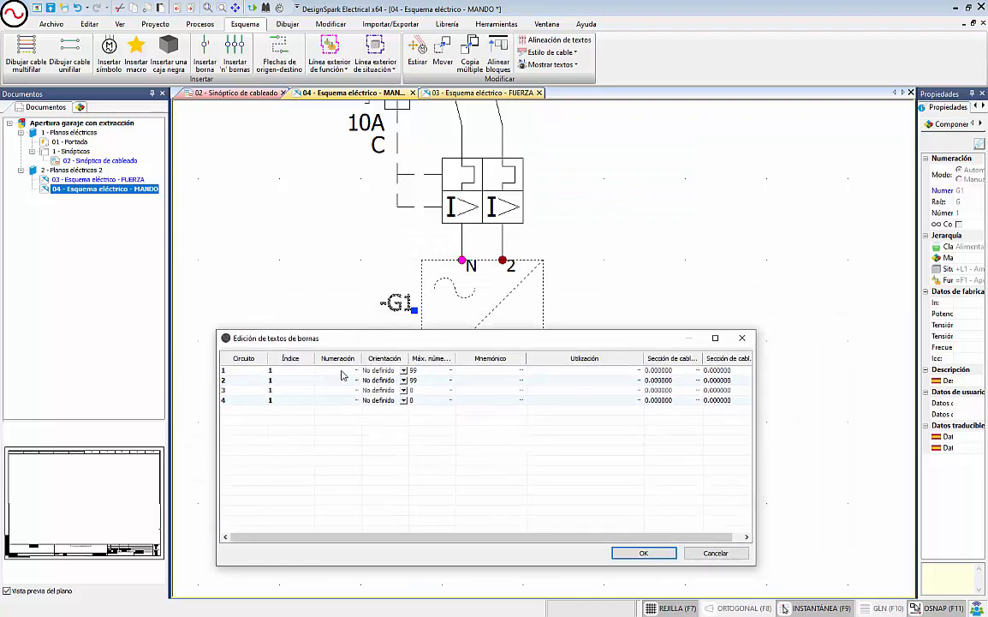
{"action": "left_click", "coordinate": [341, 374]}
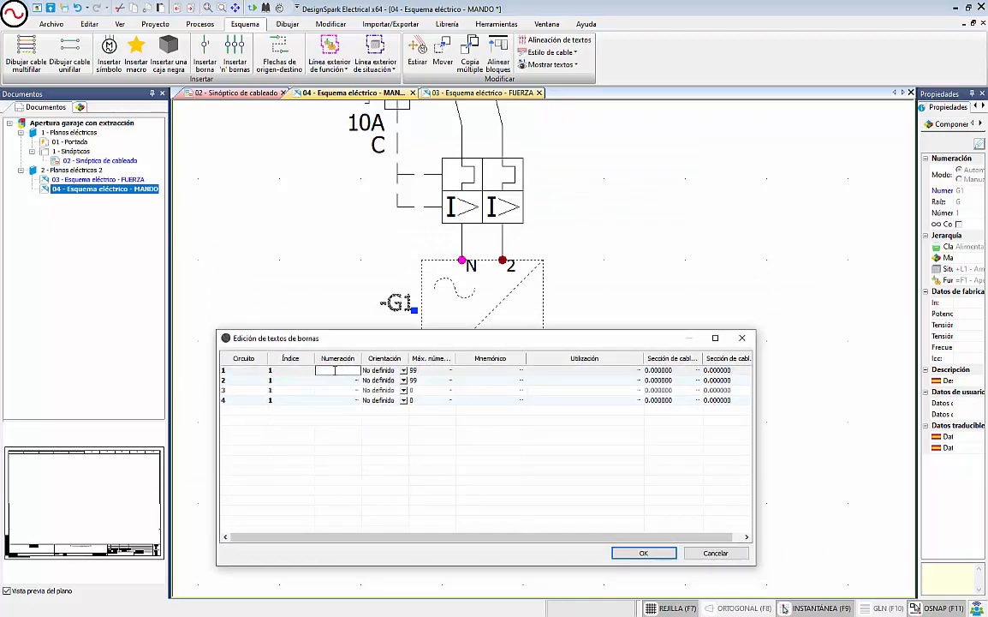
{"action": "type", "text": "N"}
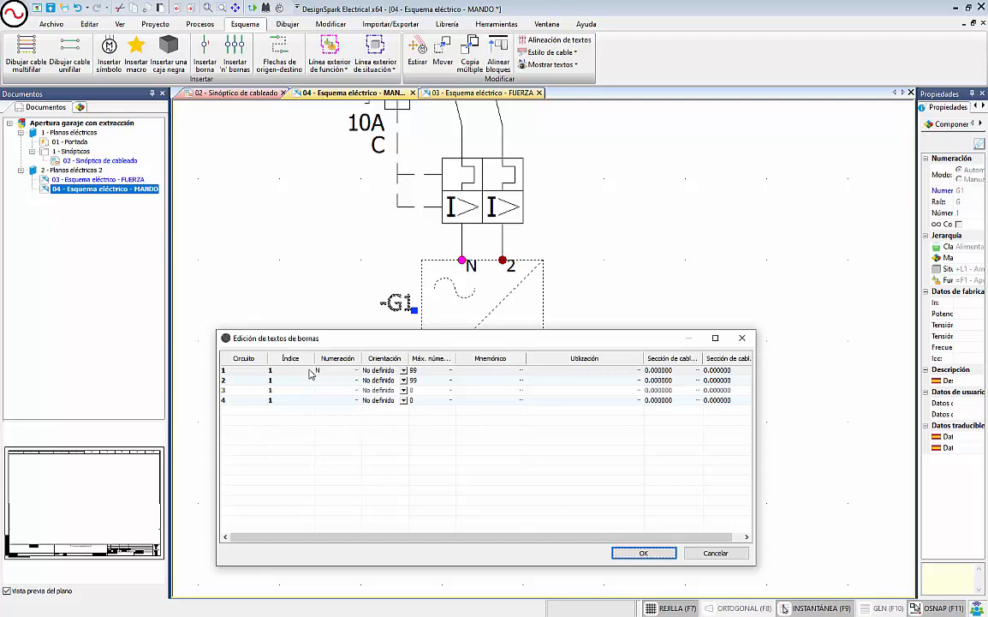
{"action": "left_click", "coordinate": [331, 381]}
{"action": "type", "text": "L"}
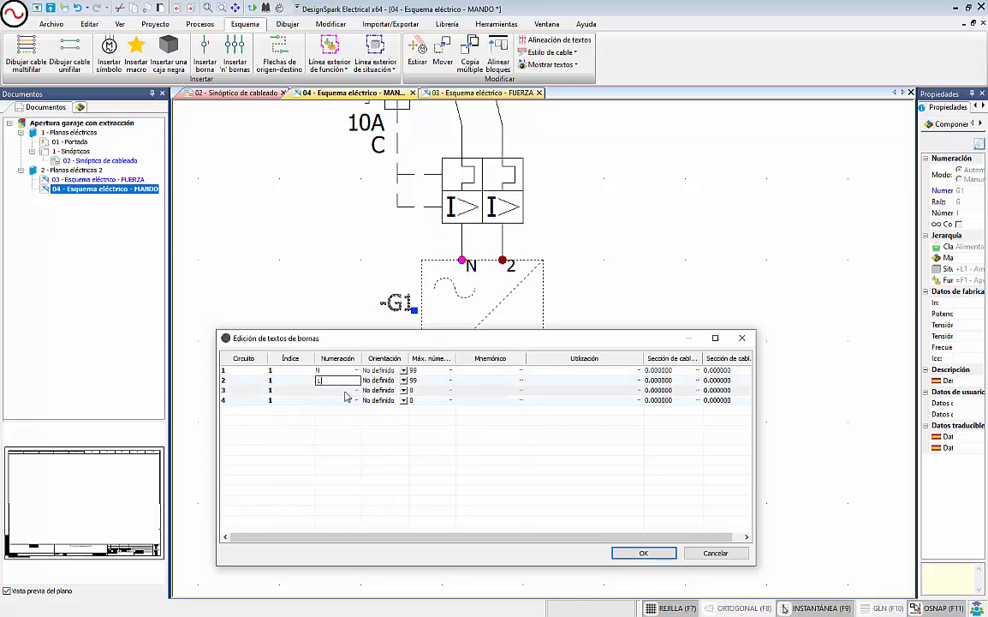
{"action": "left_click", "coordinate": [342, 390]}
{"action": "type", "text": "+"}
{"action": "left_click", "coordinate": [340, 401]}
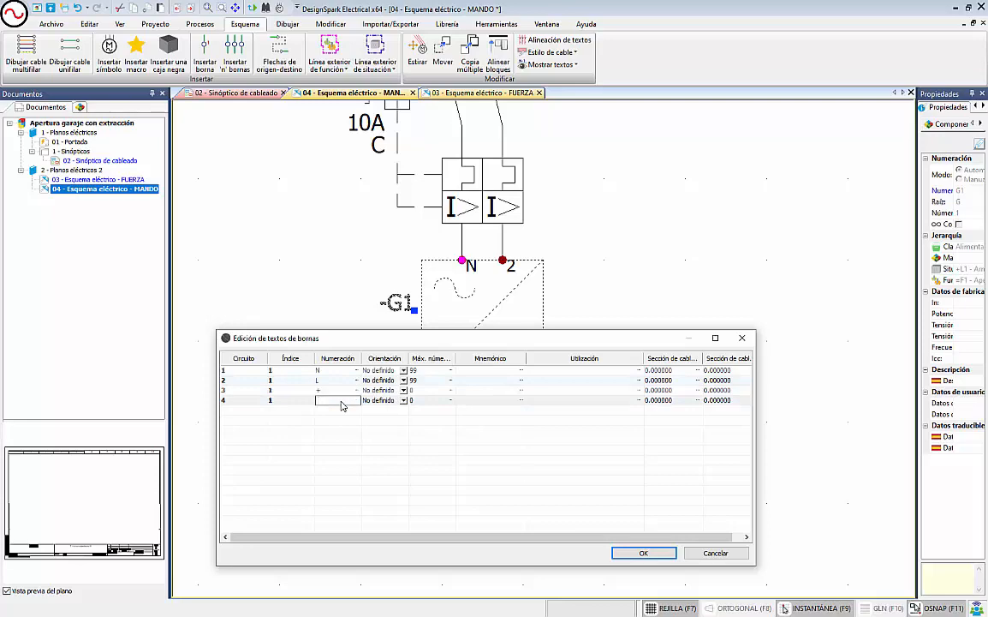
{"action": "left_click", "coordinate": [644, 553]}
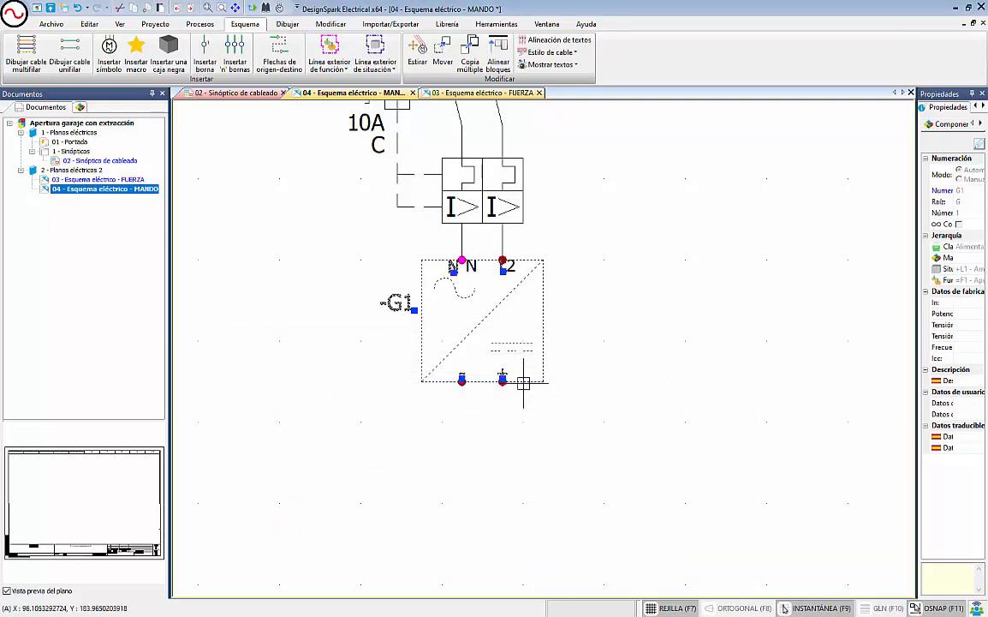
- With snapping off, move G1's N and L terminal texts above the symbol, beside their input terminals
{"action": "scroll", "coordinate": [475, 248], "scroll_direction": "up", "scroll_amount": 1}
{"action": "scroll", "coordinate": [474, 249], "scroll_direction": "up", "scroll_amount": 1}
{"action": "left_click", "coordinate": [446, 273]}
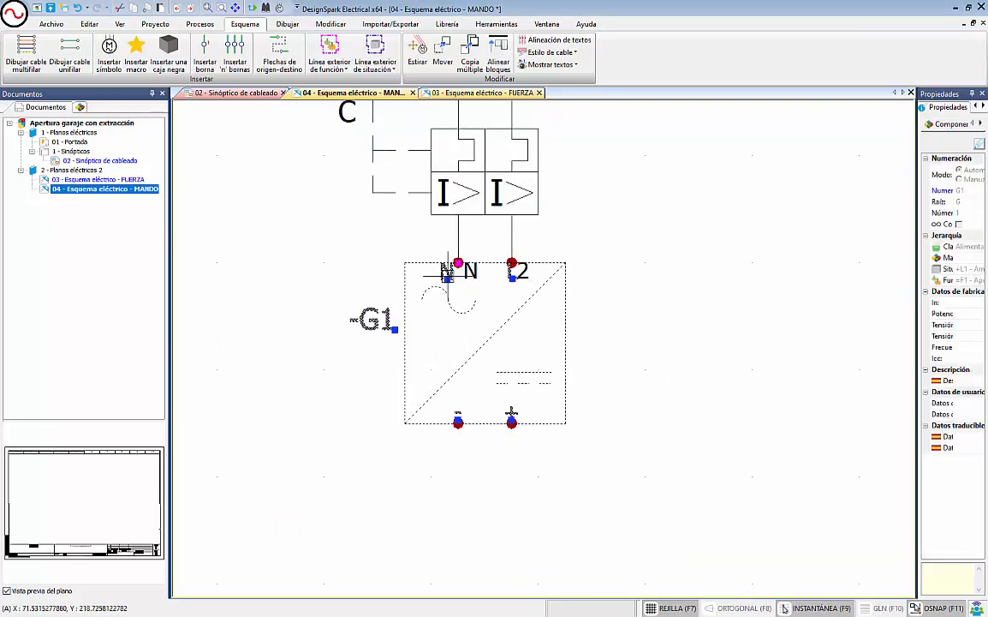
{"action": "left_click", "coordinate": [447, 279]}
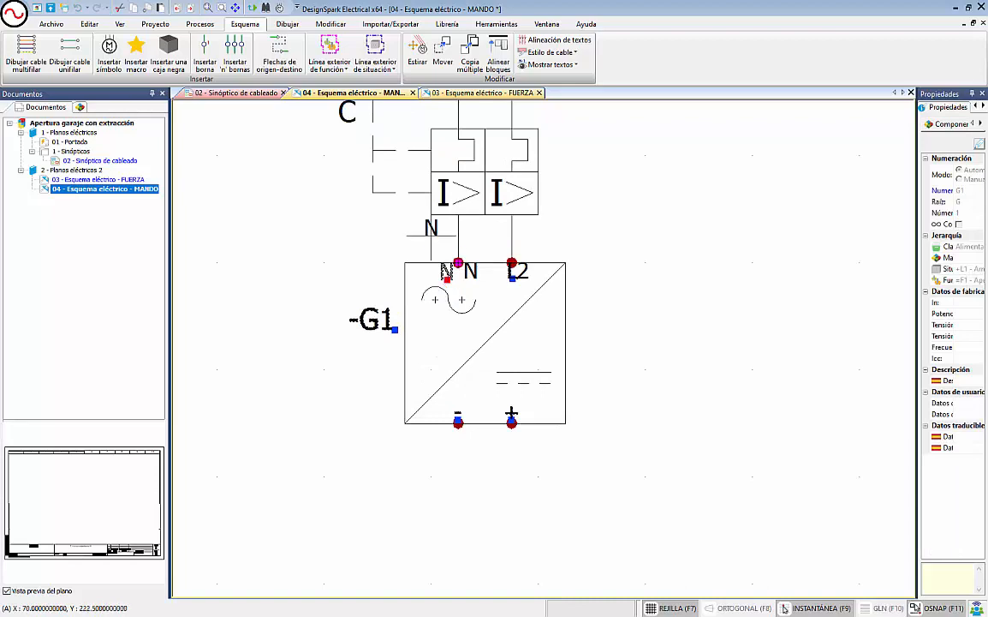
{"action": "left_click", "coordinate": [446, 273]}
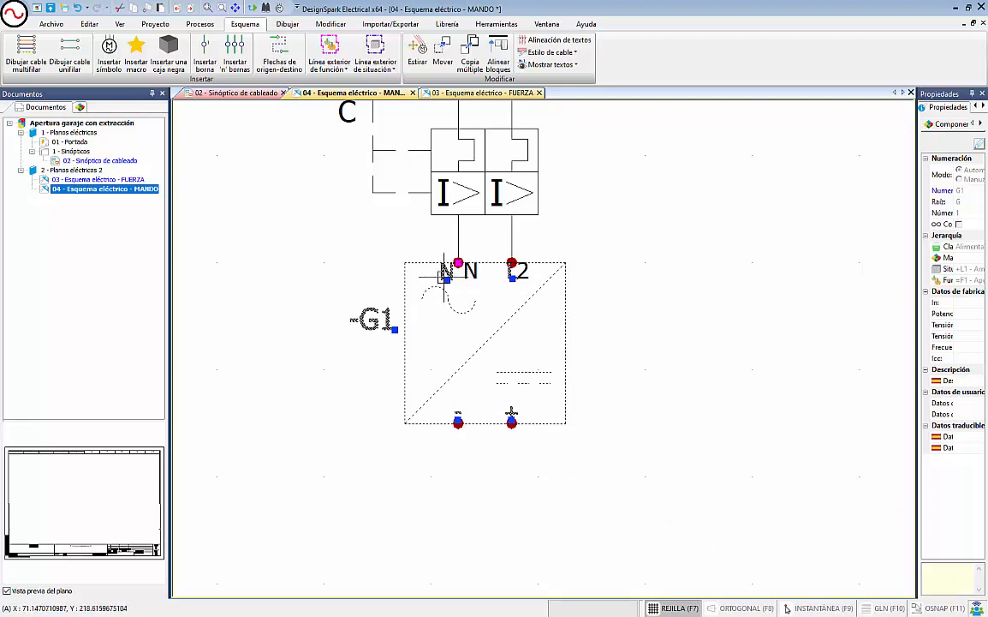
{"action": "left_click", "coordinate": [449, 279]}
{"action": "left_click", "coordinate": [439, 250]}
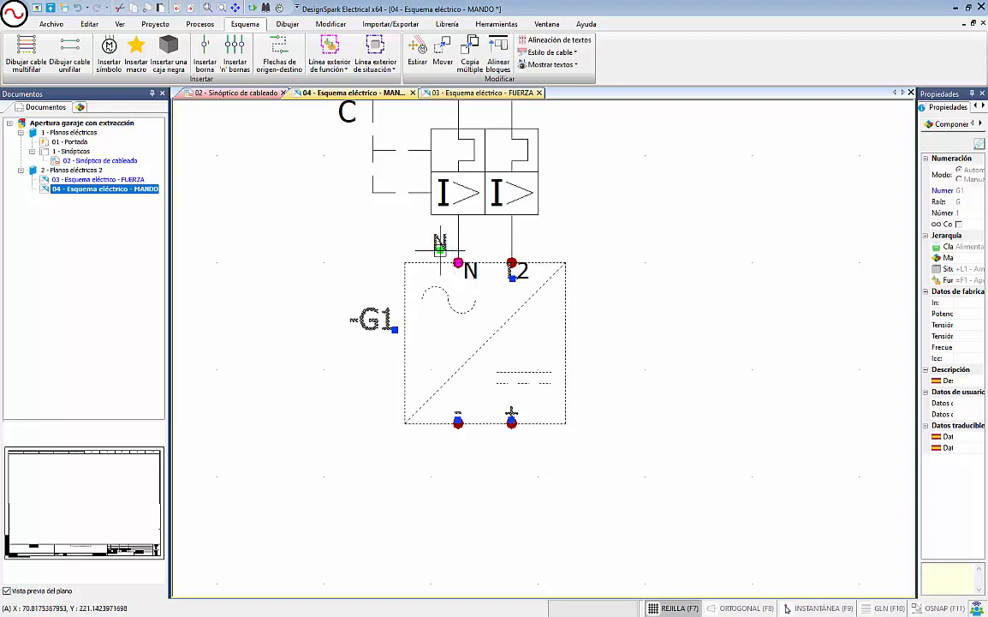
{"action": "left_click", "coordinate": [512, 274]}
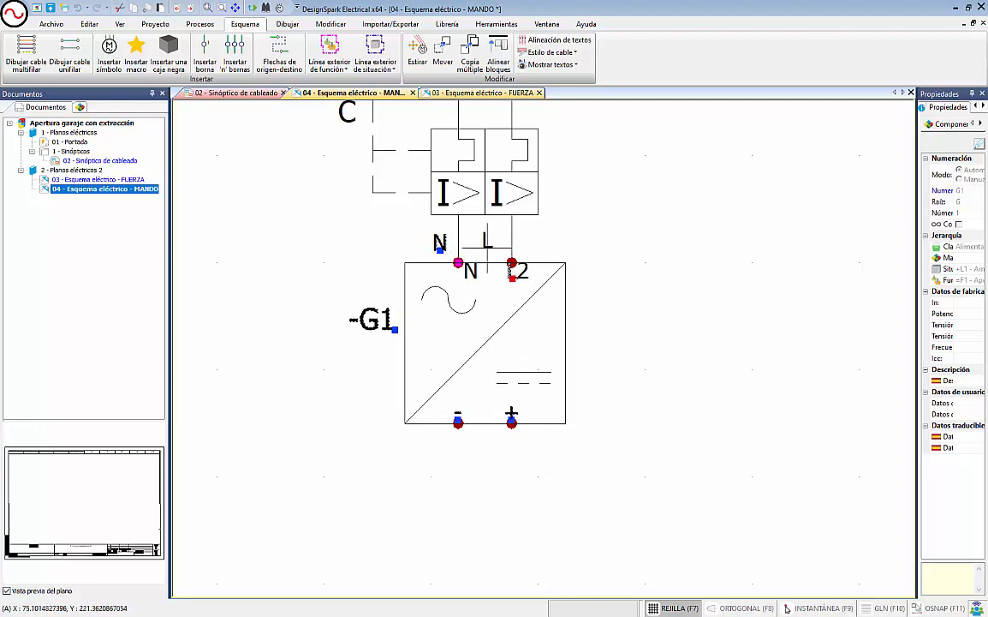
{"action": "left_click", "coordinate": [493, 249]}
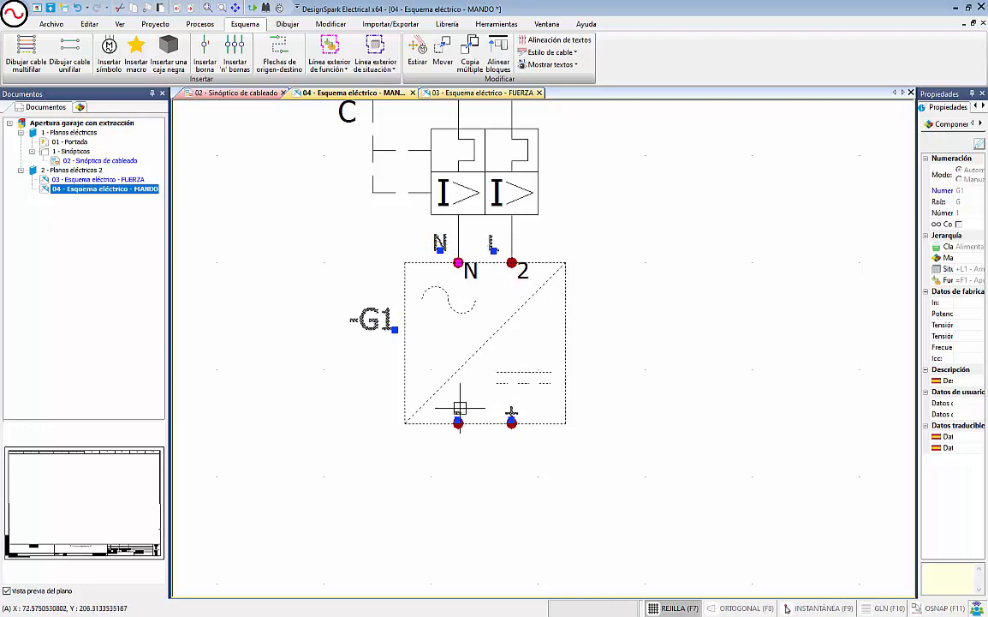
- Raise G1's - and + terminal texts slightly inside the symbol, undoing the accidental shift of the symbol
{"action": "left_click_drag", "start_coordinate": [457, 411], "coordinate": [456, 411]}
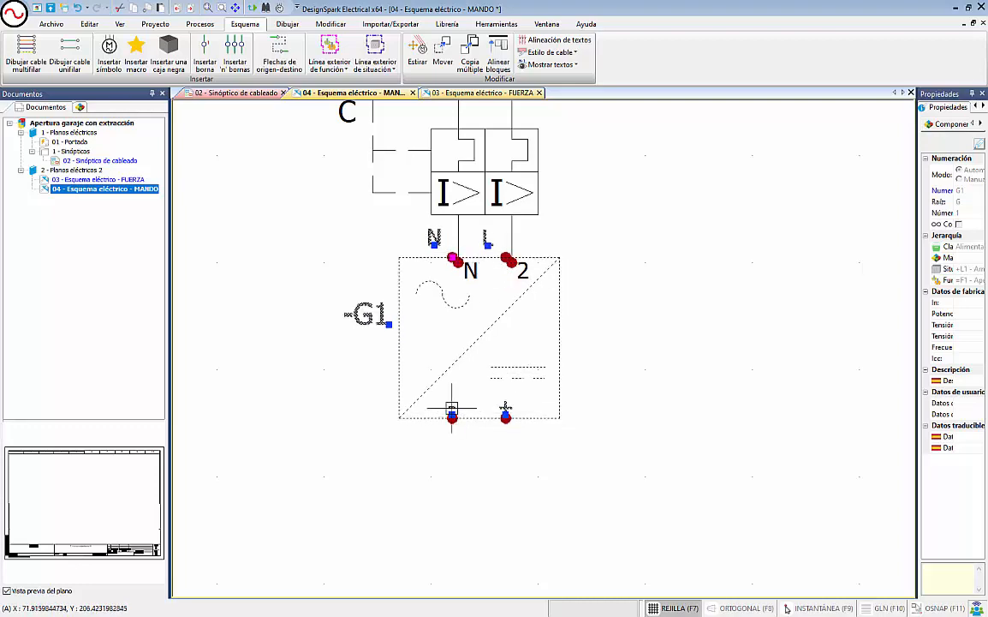
{"action": "key", "text": "ctrl+z"}
{"action": "left_click", "coordinate": [513, 412]}
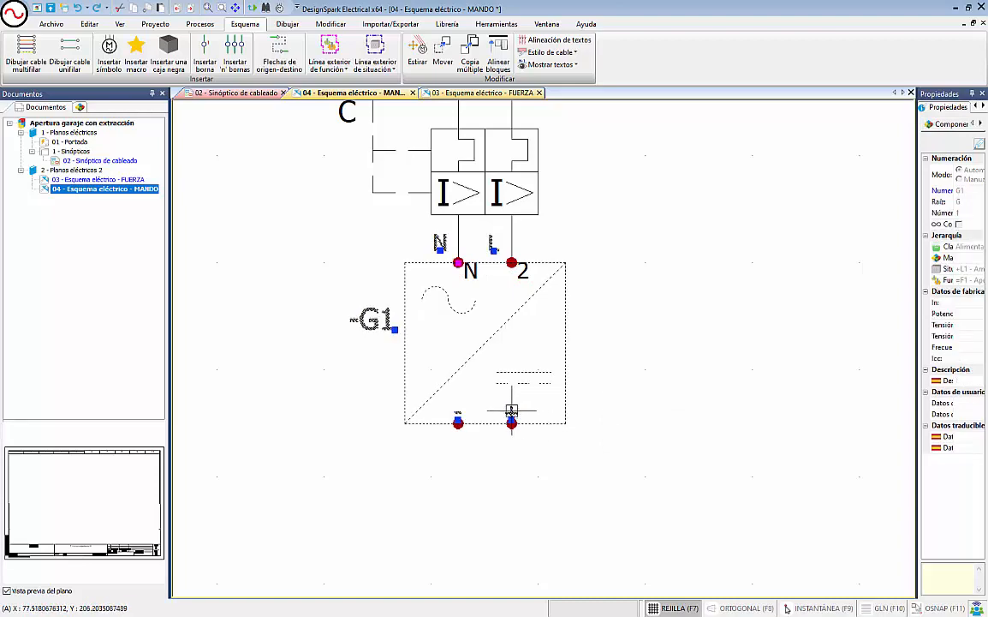
{"action": "key", "text": "Escape"}
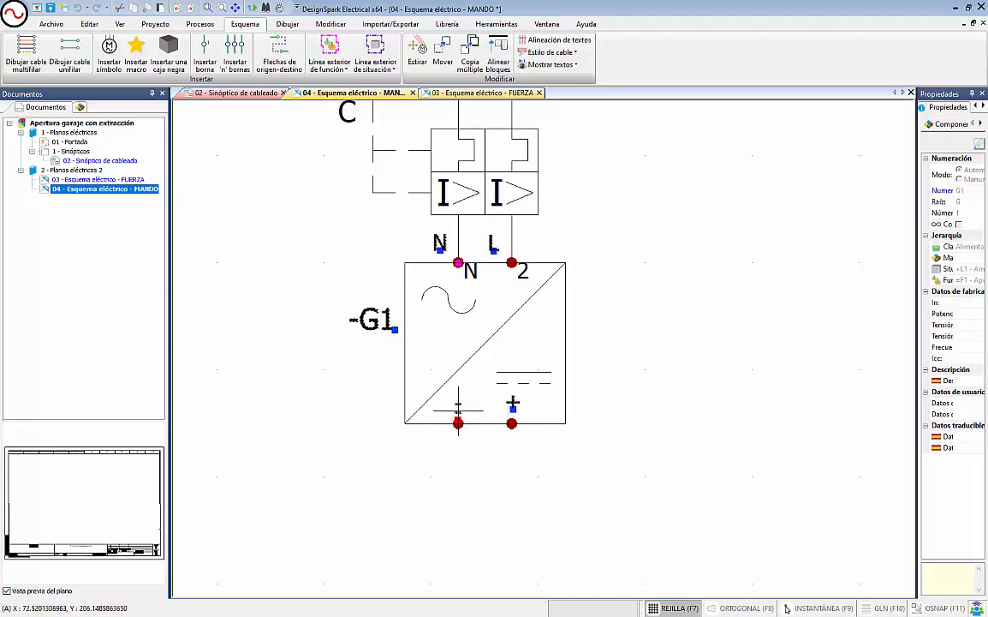
{"action": "left_click", "coordinate": [520, 268]}
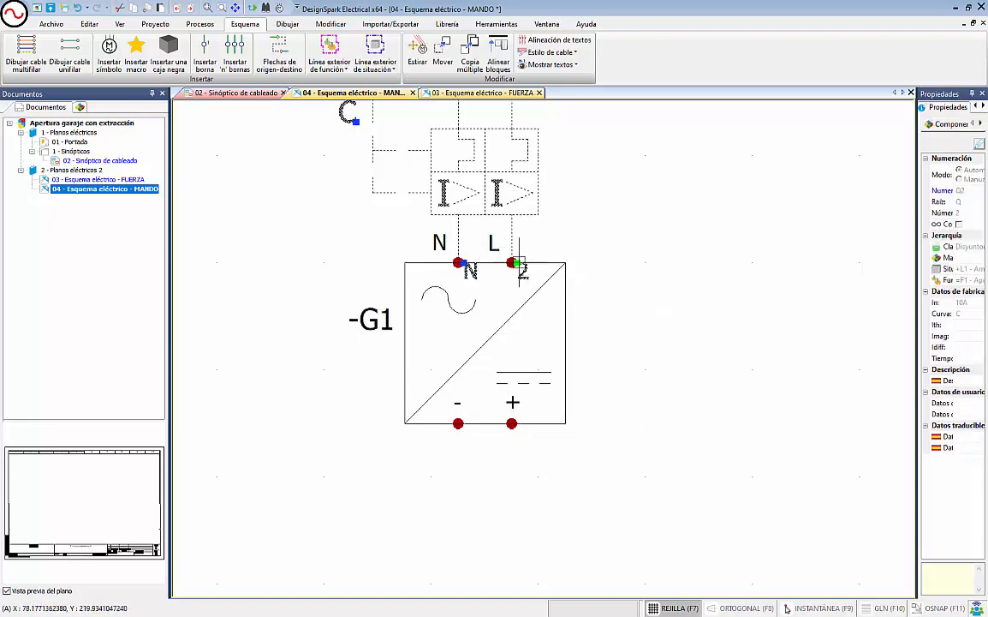
{"action": "scroll", "coordinate": [520, 269], "scroll_direction": "up", "scroll_amount": 1}
{"action": "scroll", "coordinate": [531, 223], "scroll_direction": "down", "scroll_amount": 3}
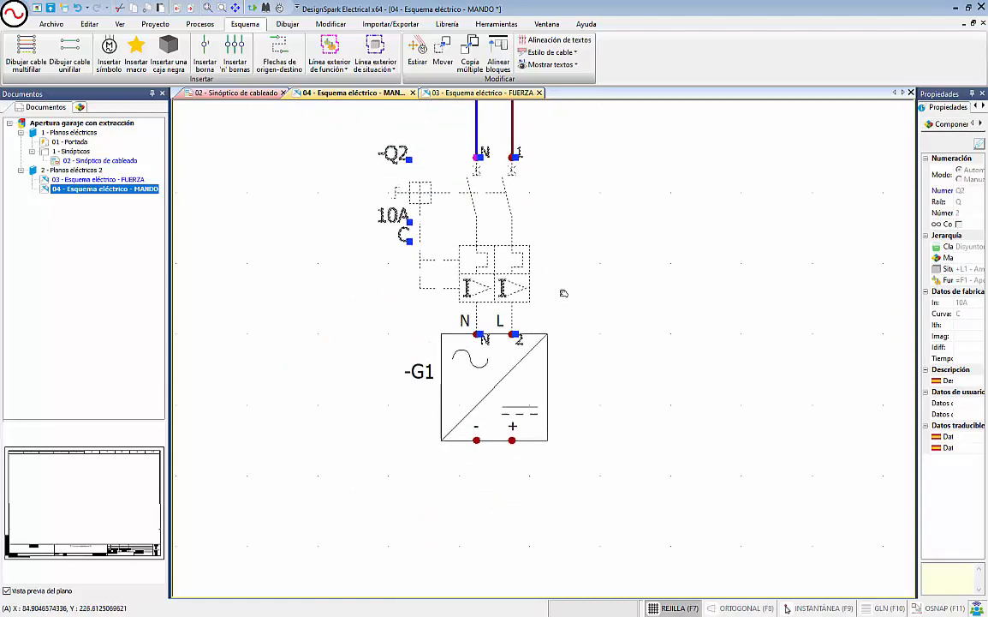
{"action": "middle_click_drag", "start_coordinate": [564, 293], "coordinate": [563, 306]}
{"action": "key", "text": "Escape"}
- Move power supply G1 freehand down, leaving a gap beneath breaker Q2
{"action": "scroll", "coordinate": [457, 365], "scroll_direction": "down", "scroll_amount": 3}
{"action": "middle_click_drag", "start_coordinate": [512, 404], "coordinate": [518, 375]}
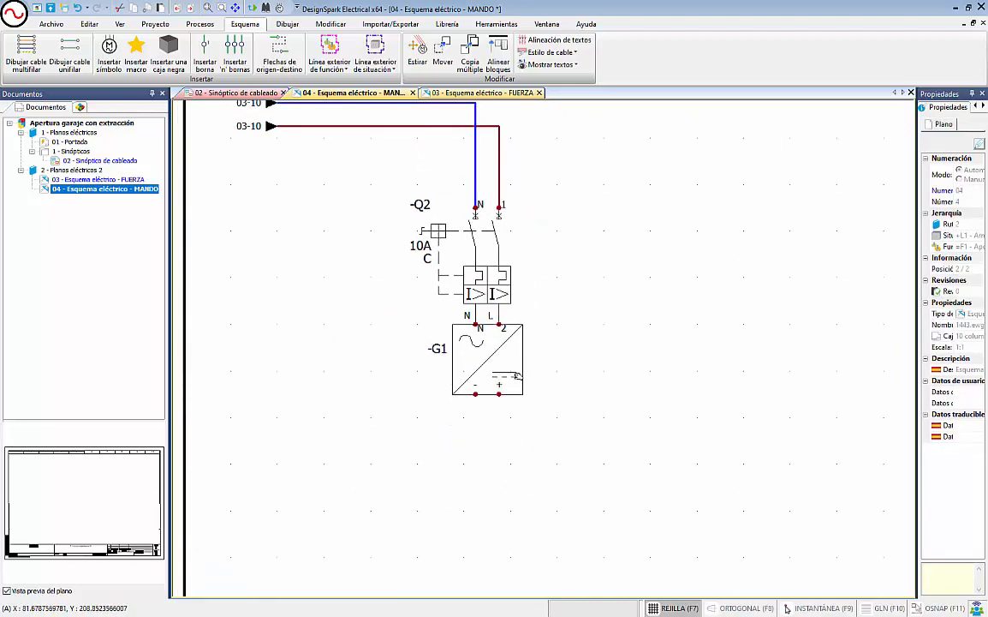
{"action": "left_click", "coordinate": [482, 371]}
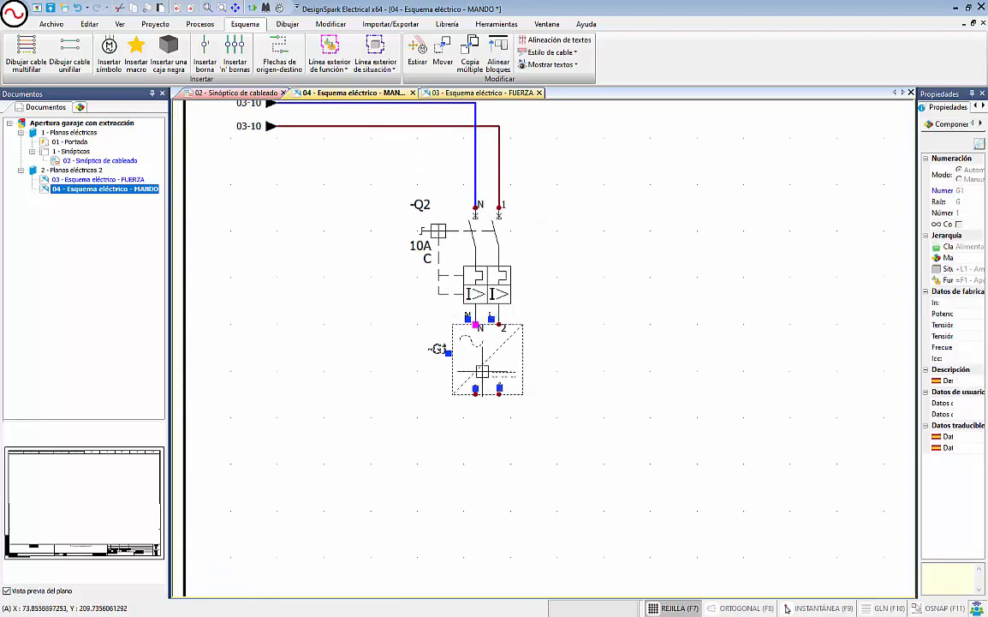
{"action": "left_click_drag", "start_coordinate": [482, 371], "coordinate": [506, 399]}
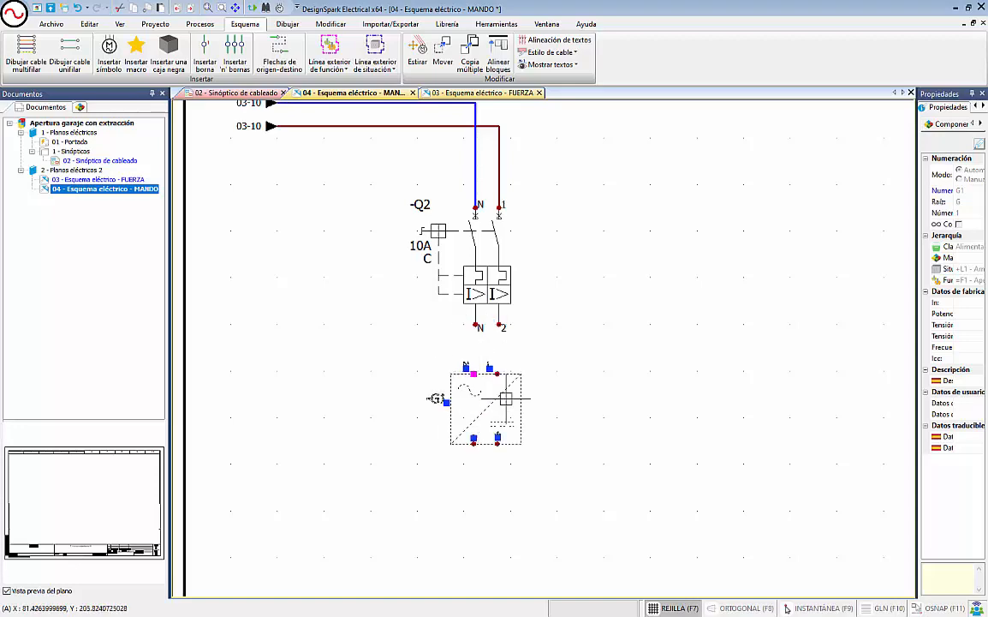
{"action": "key", "text": "Escape"}
{"action": "scroll", "coordinate": [478, 326], "scroll_direction": "up", "scroll_amount": 2}
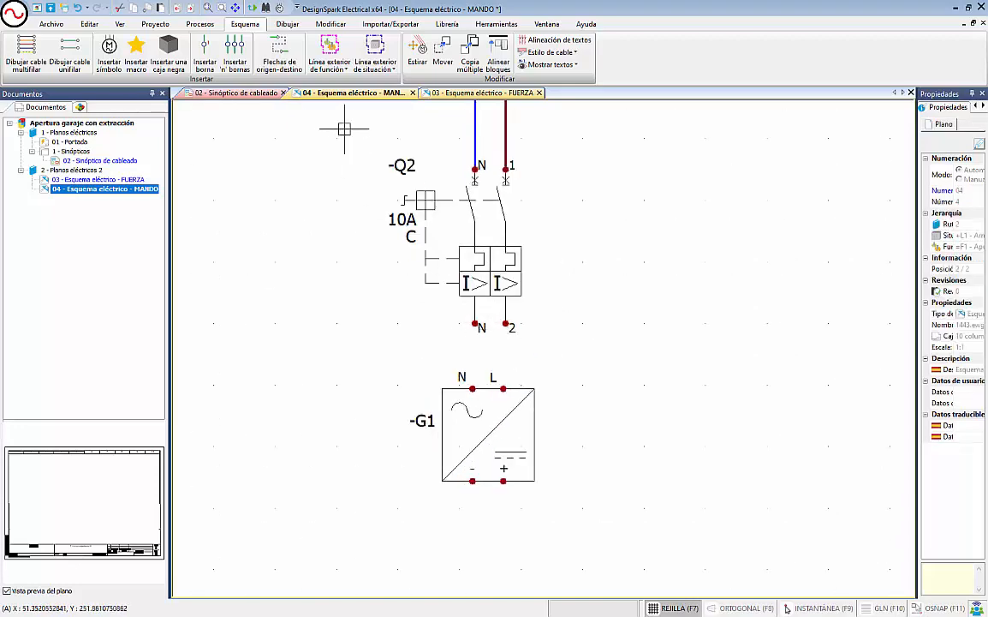
- Try to wire Neutro and Fase 1 from breaker Q2 to G1, and undo the wiring and G1's move
{"action": "left_click", "coordinate": [40, 57]}
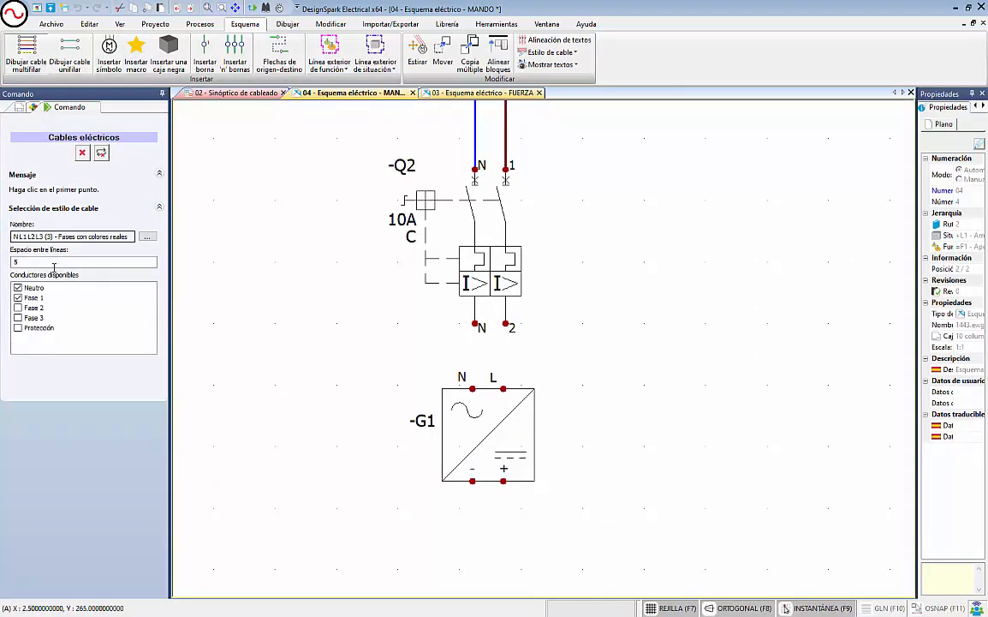
{"action": "left_click", "coordinate": [475, 324]}
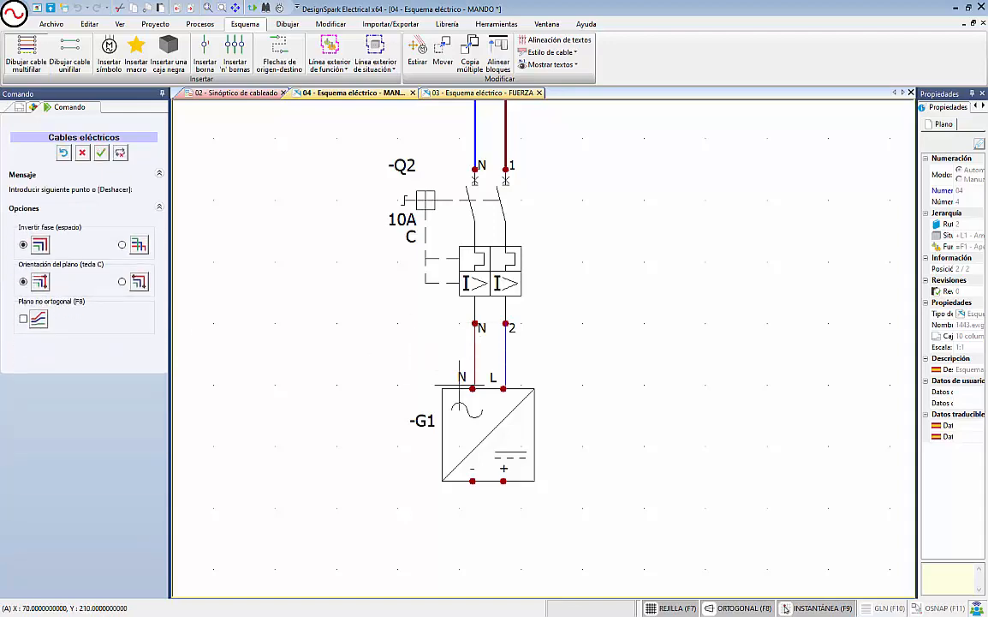
{"action": "left_click", "coordinate": [472, 388]}
{"action": "key", "text": "ctrl+z"}
{"action": "scroll", "coordinate": [477, 387], "scroll_direction": "down", "scroll_amount": 1}
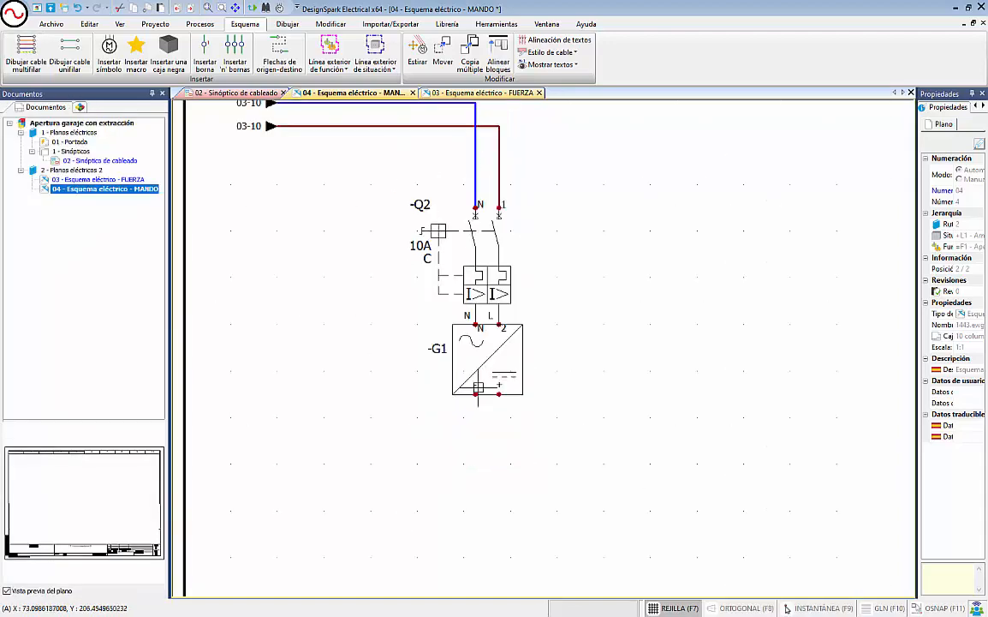
- Turn on snapping and orthogonal mode, and move power supply G1 straight down below breaker Q2 with terminals aligned
{"action": "left_click", "coordinate": [814, 610]}
{"action": "left_click", "coordinate": [750, 609]}
{"action": "scroll", "coordinate": [544, 404], "scroll_direction": "up", "scroll_amount": 2}
{"action": "left_click", "coordinate": [462, 389]}
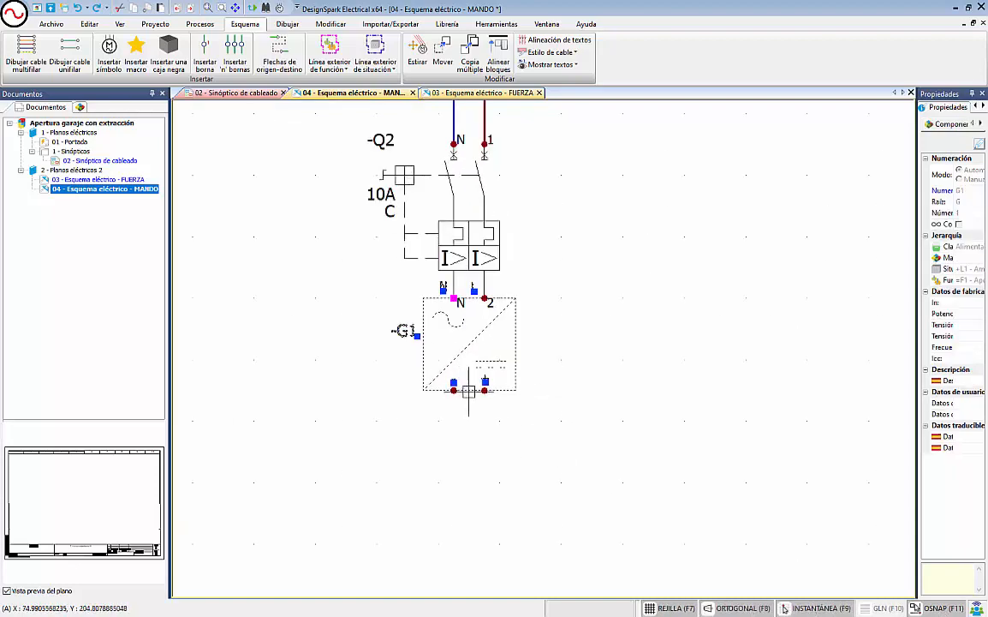
{"action": "left_click_drag", "start_coordinate": [464, 400], "coordinate": [465, 475]}
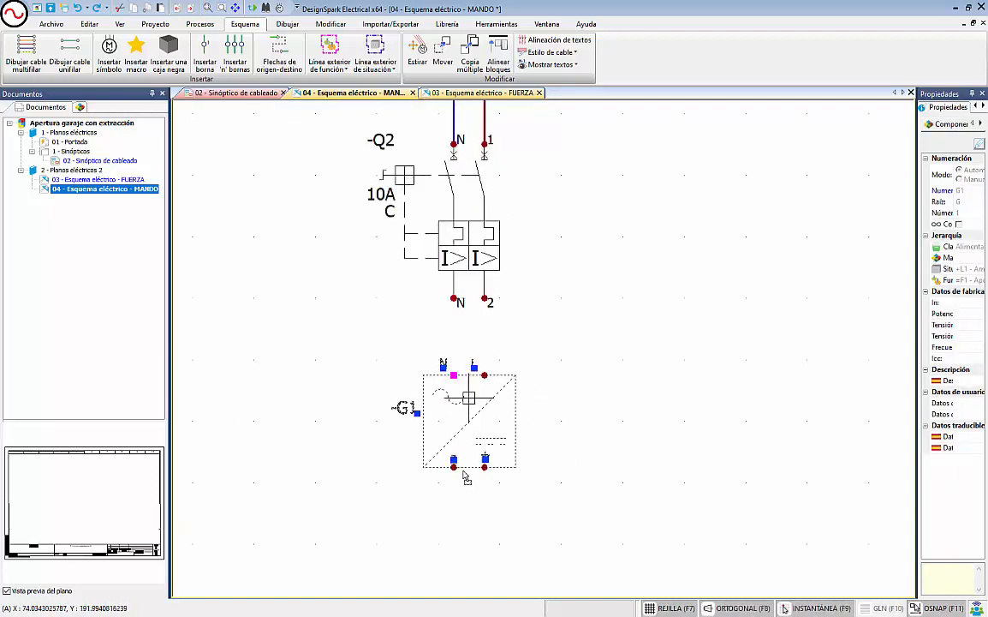
{"action": "key", "text": "Escape"}
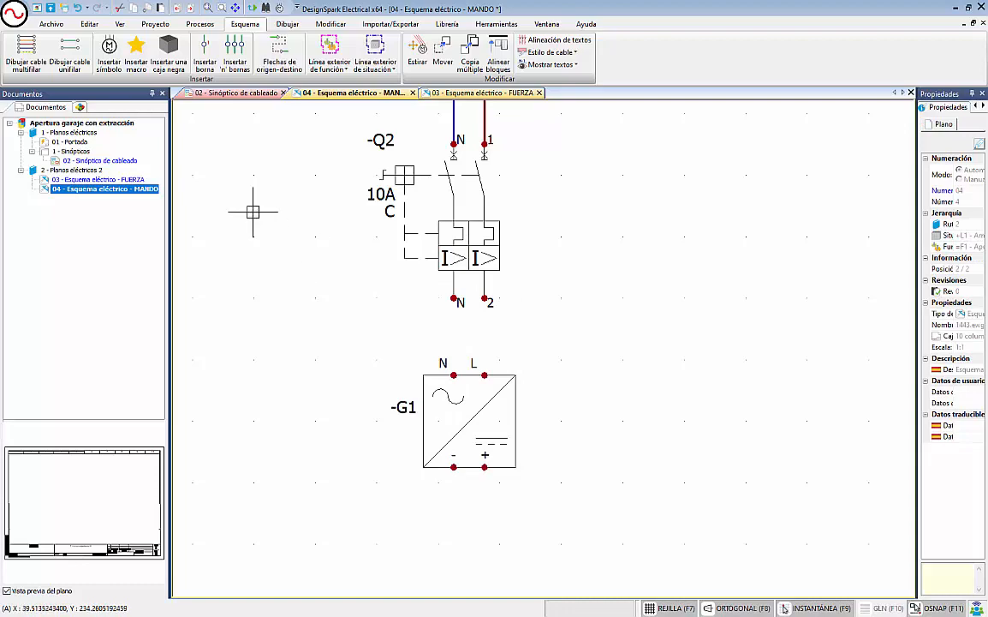
- Draw the Neutro and Fase 1 multiwire cables from breaker Q2's outputs to G1's N and L terminals
{"action": "left_click", "coordinate": [26, 53]}
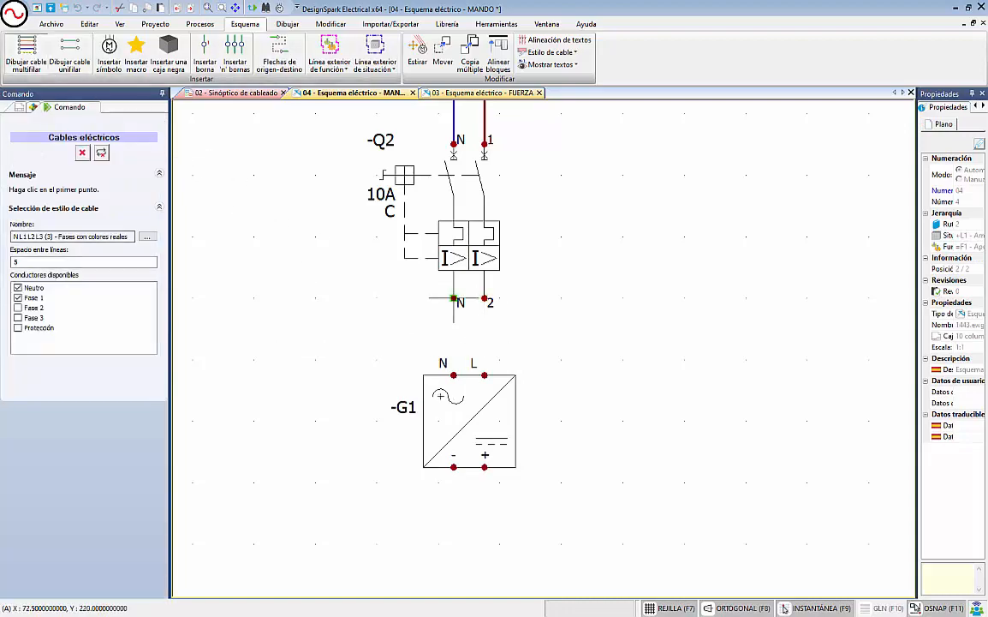
{"action": "left_click", "coordinate": [454, 299]}
{"action": "left_click", "coordinate": [454, 375]}
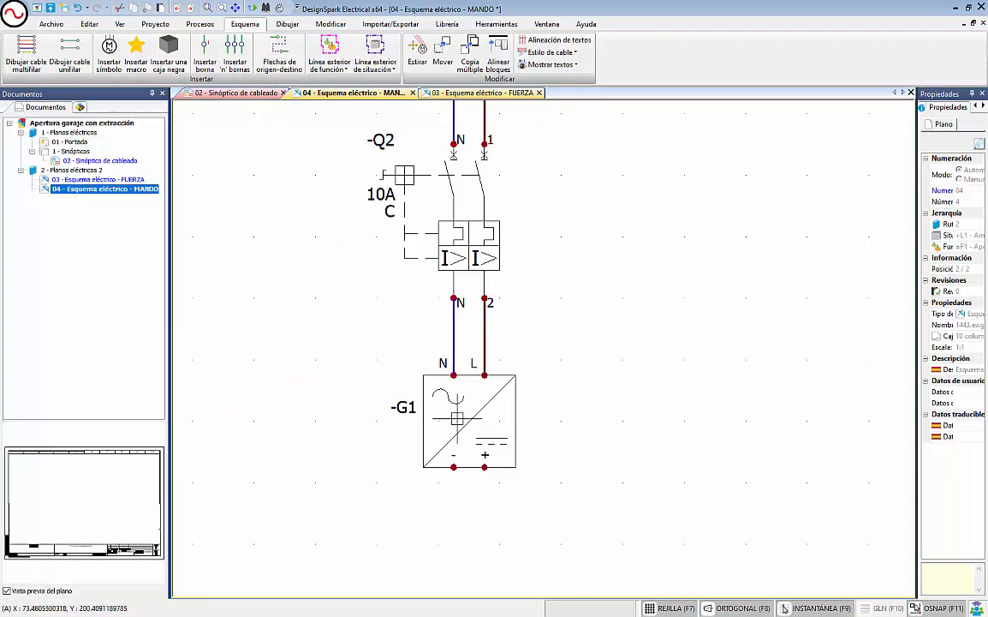
- Review the control schematic from the origin arrows through breaker Q2 to power supply G1 and the free space beside it
{"action": "scroll", "coordinate": [458, 418], "scroll_direction": "down", "scroll_amount": 1}
{"action": "middle_click_drag", "start_coordinate": [518, 422], "coordinate": [555, 296]}
{"action": "scroll", "coordinate": [549, 286], "scroll_direction": "down", "scroll_amount": 1}
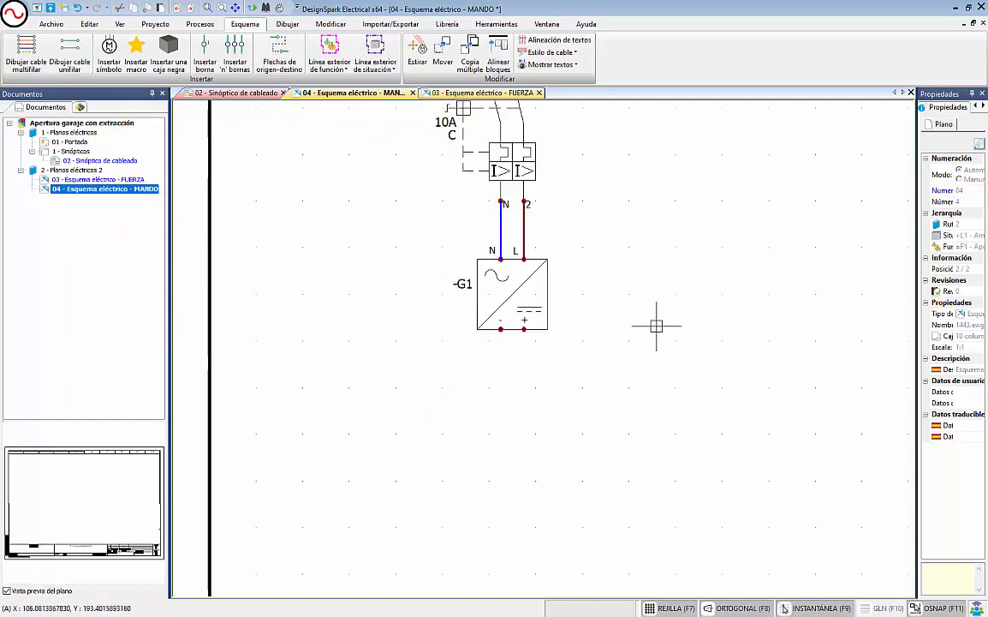
{"action": "middle_click_drag", "start_coordinate": [656, 326], "coordinate": [594, 432]}
{"action": "scroll", "coordinate": [543, 351], "scroll_direction": "down", "scroll_amount": 2}
{"action": "middle_click_drag", "start_coordinate": [522, 301], "coordinate": [474, 311]}
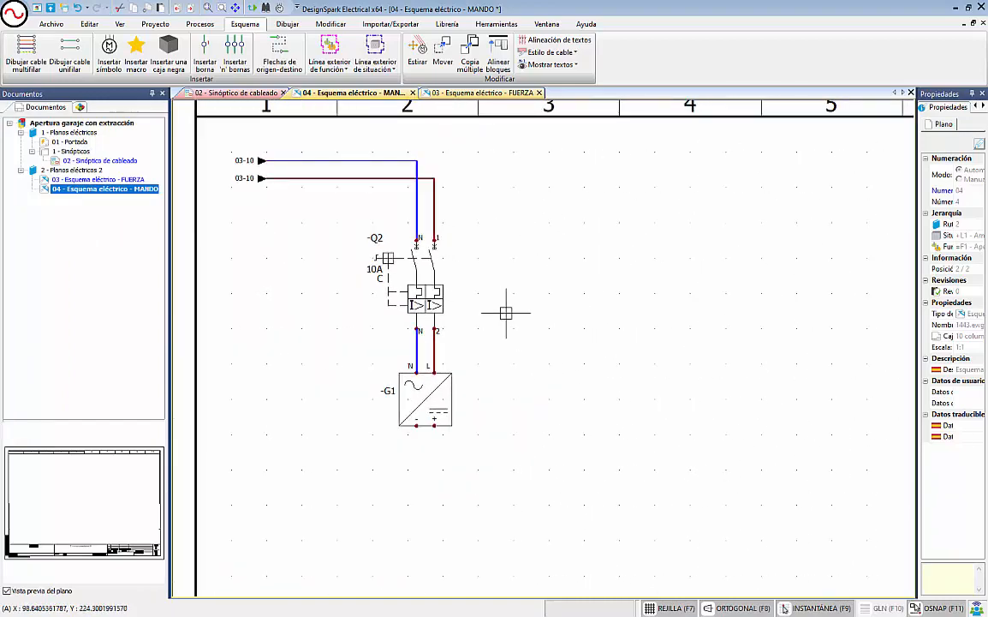
{"action": "middle_click_drag", "start_coordinate": [547, 313], "coordinate": [487, 267]}
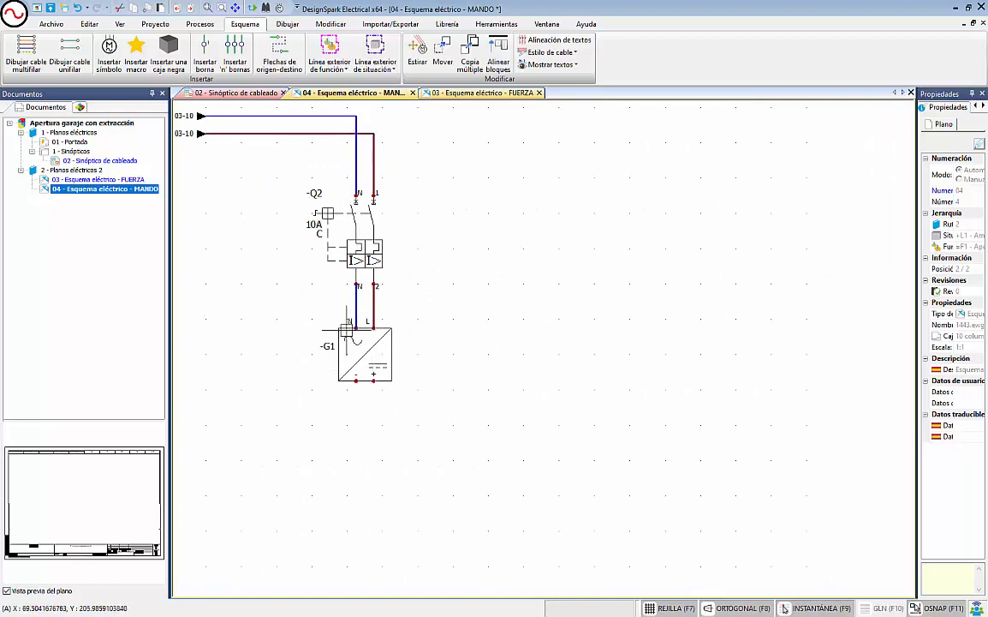
{"action": "scroll", "coordinate": [434, 328], "scroll_direction": "down", "scroll_amount": 1}
{"action": "middle_click_drag", "start_coordinate": [510, 341], "coordinate": [512, 325]}
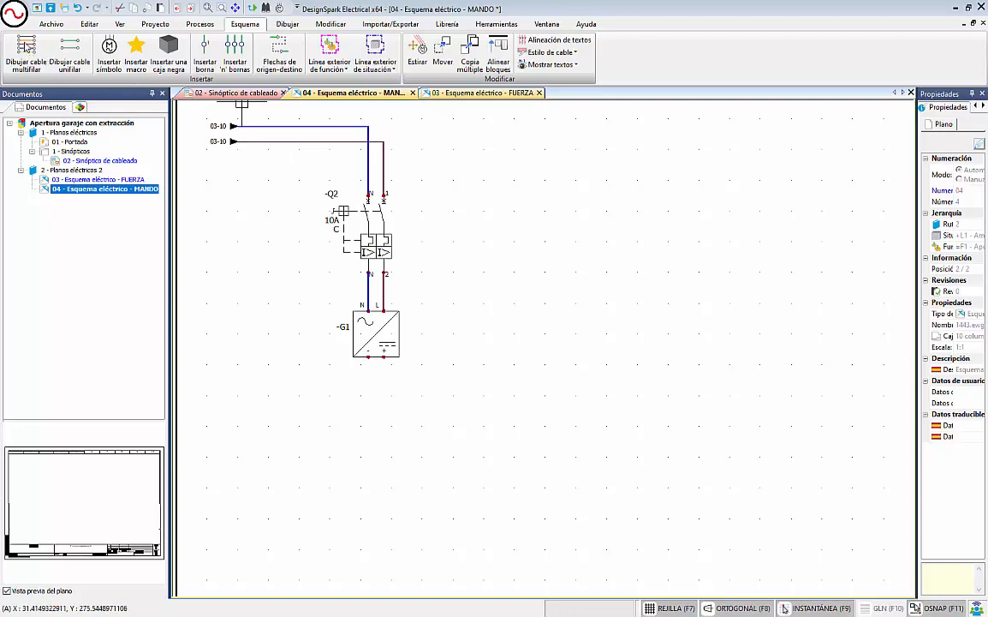
- Rename the Command wire style in the Eléctrico group to 0Vcc in the wire style manager
{"action": "left_click", "coordinate": [35, 47]}
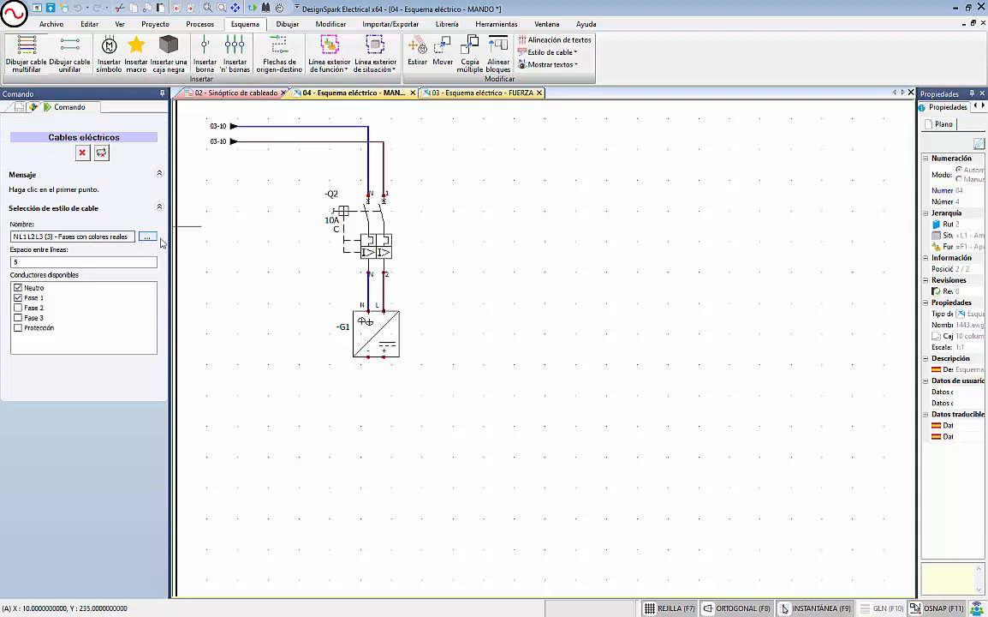
{"action": "left_click", "coordinate": [148, 237]}
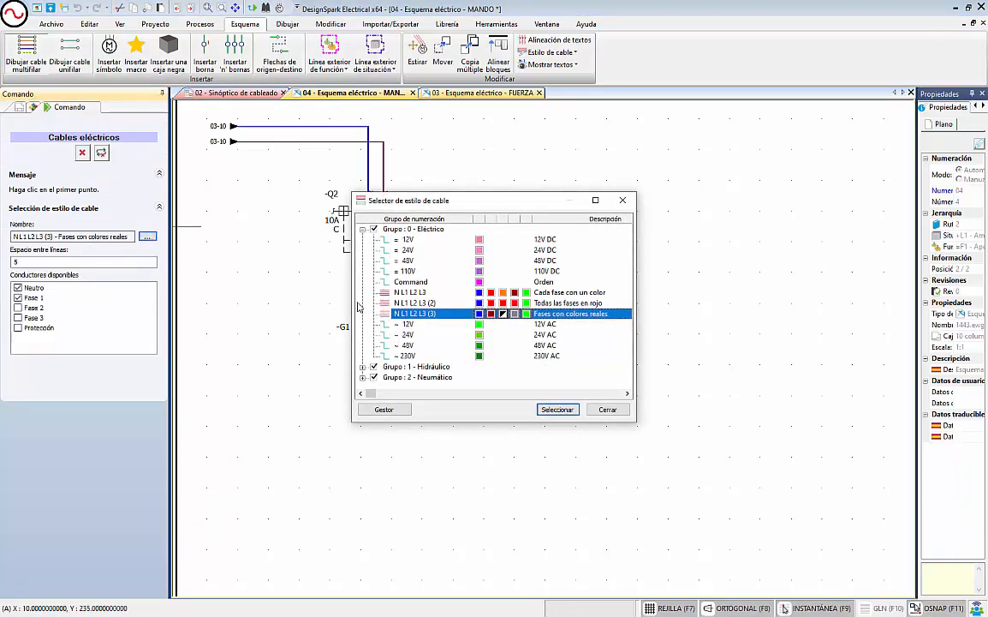
{"action": "left_click", "coordinate": [416, 252]}
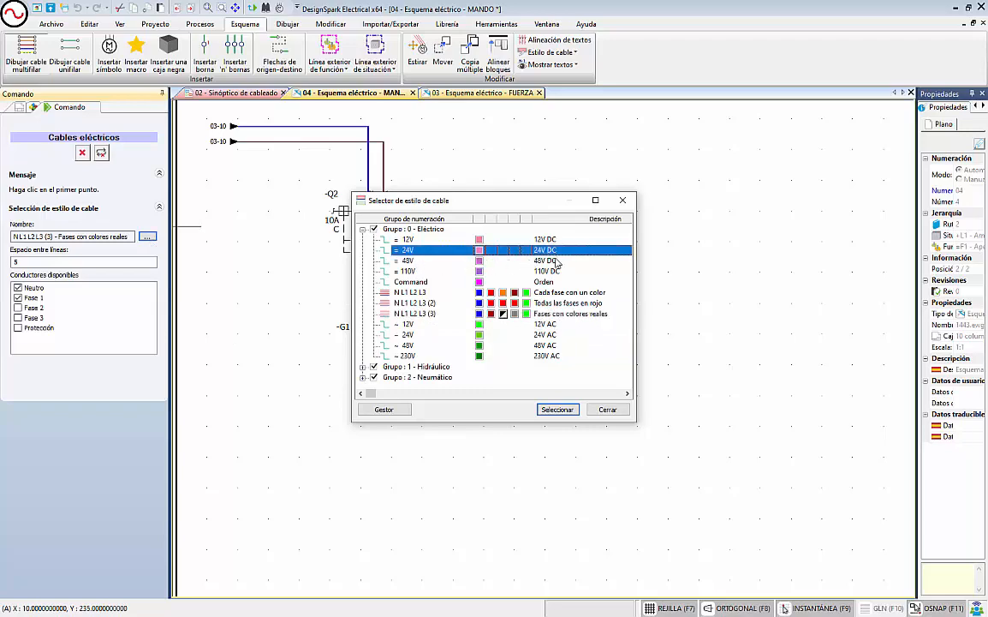
{"action": "left_click", "coordinate": [419, 283]}
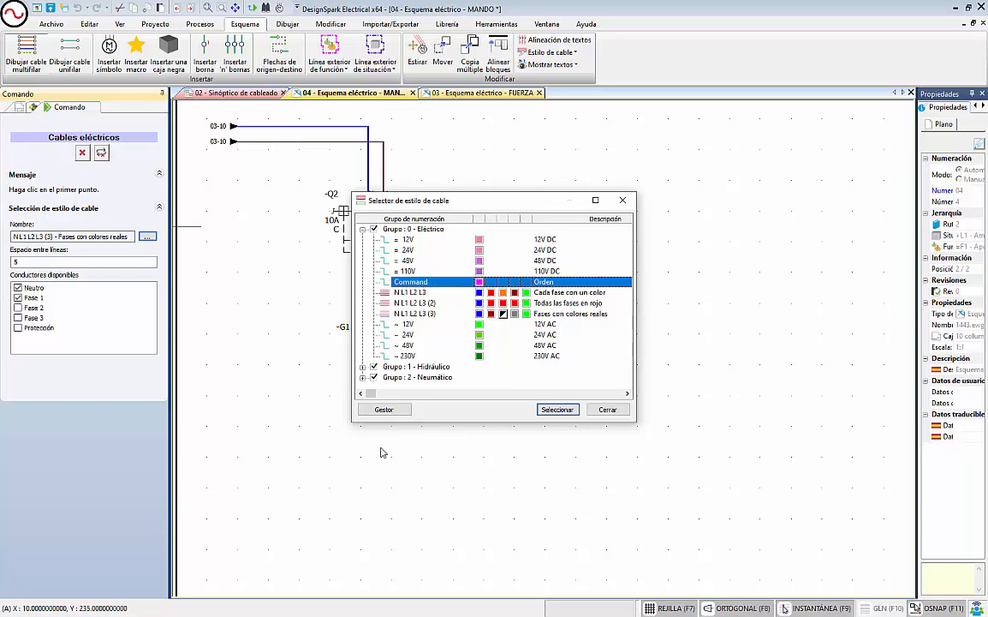
{"action": "left_click", "coordinate": [390, 409]}
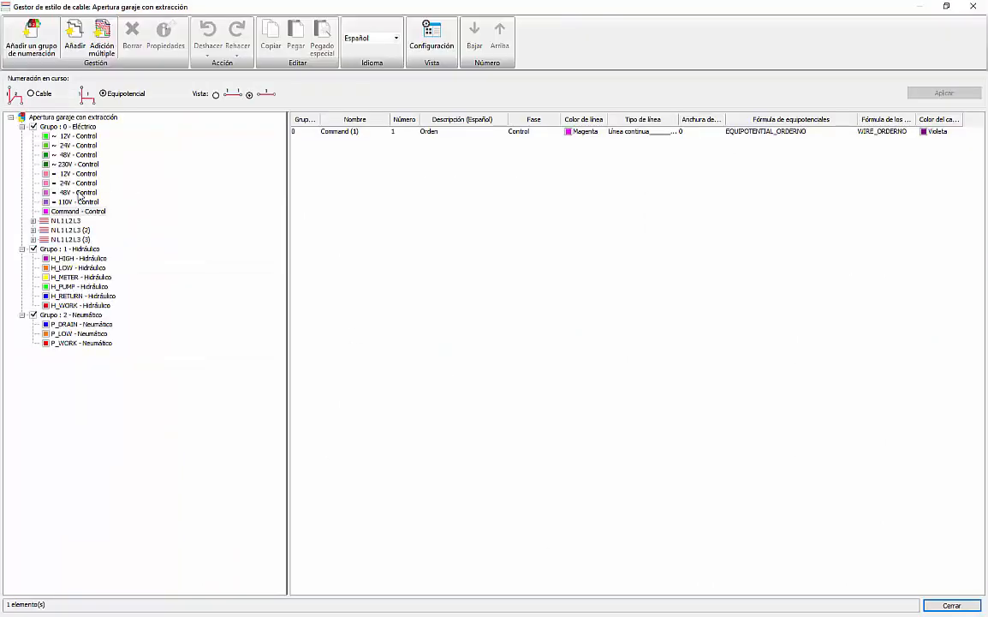
{"action": "left_click", "coordinate": [84, 213]}
{"action": "right_click", "coordinate": [83, 213]}
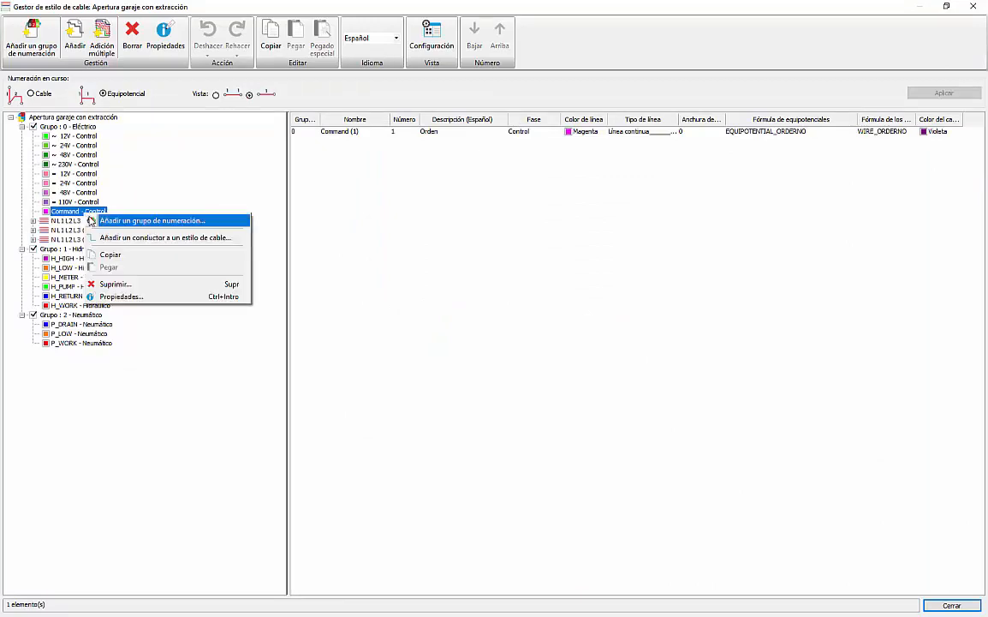
{"action": "left_click", "coordinate": [116, 296]}
{"action": "left_click", "coordinate": [553, 234]}
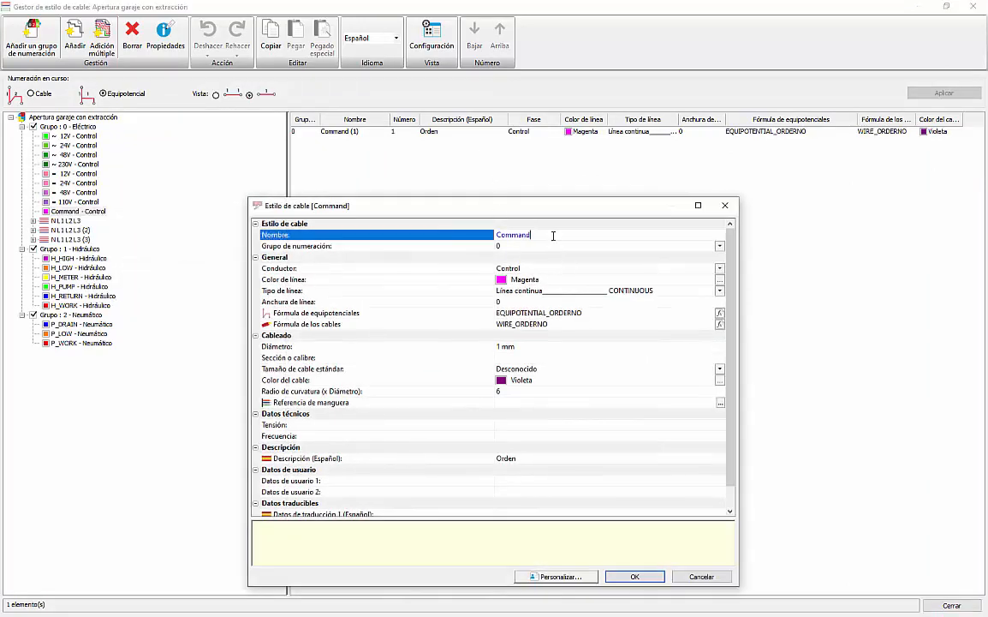
{"action": "type", "text": "o"}
{"action": "type", "text": "Vcc"}
{"action": "left_click", "coordinate": [635, 576]}
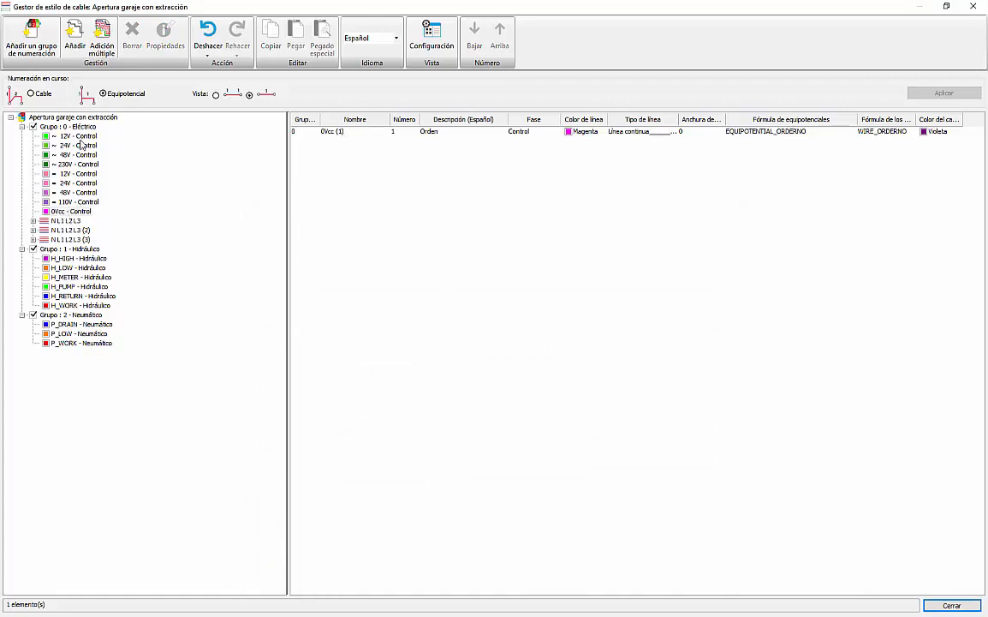
- Compare the 0Vcc style with the 24V DC style in the wire style manager and selector, and close both without applying a style
{"action": "left_click", "coordinate": [80, 137]}
{"action": "left_click", "coordinate": [82, 202]}
{"action": "left_click", "coordinate": [81, 212]}
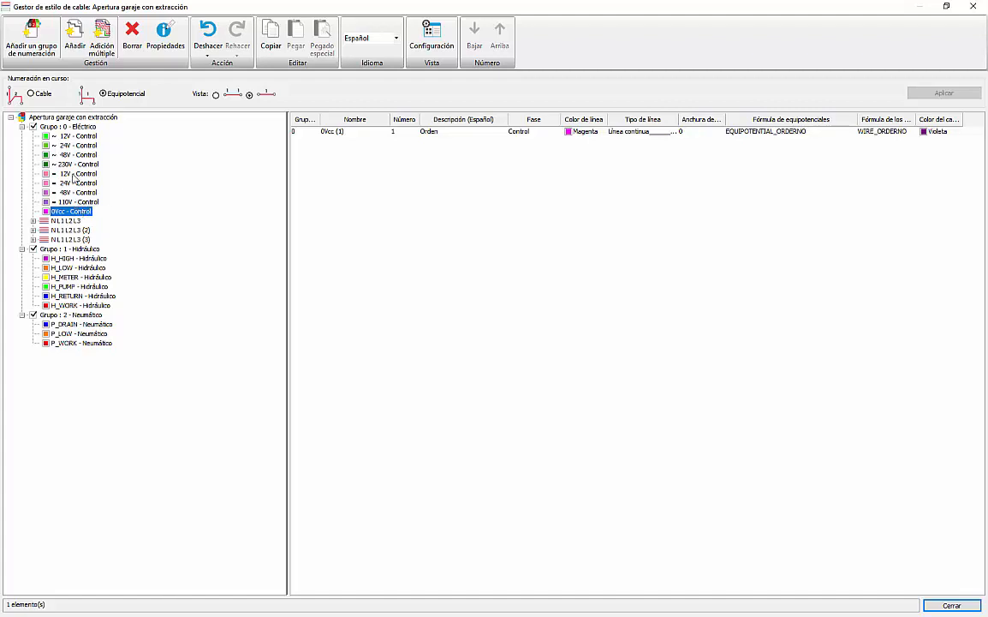
{"action": "left_click", "coordinate": [79, 183]}
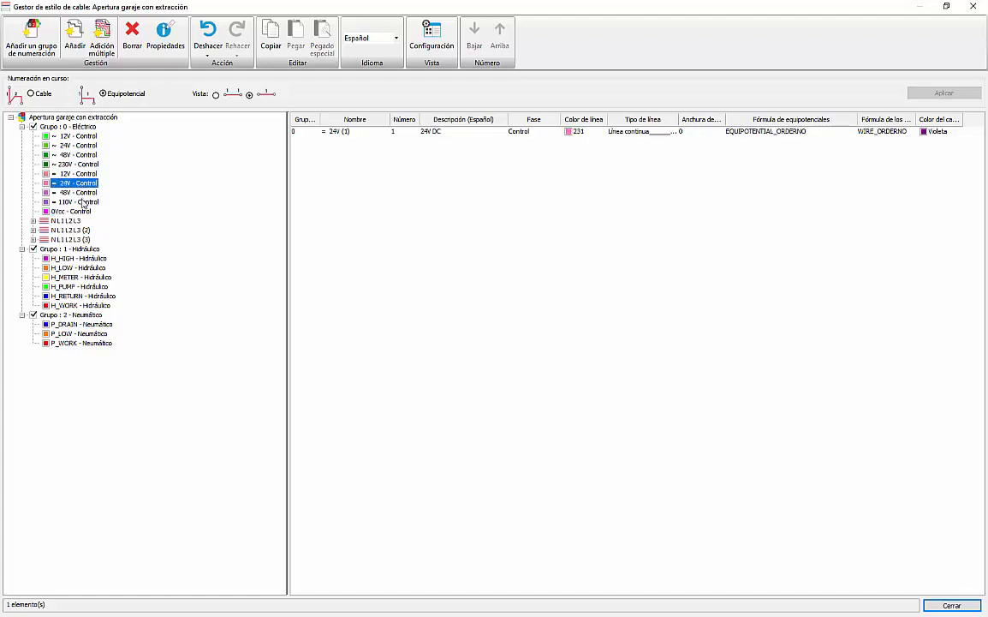
{"action": "left_click", "coordinate": [84, 211]}
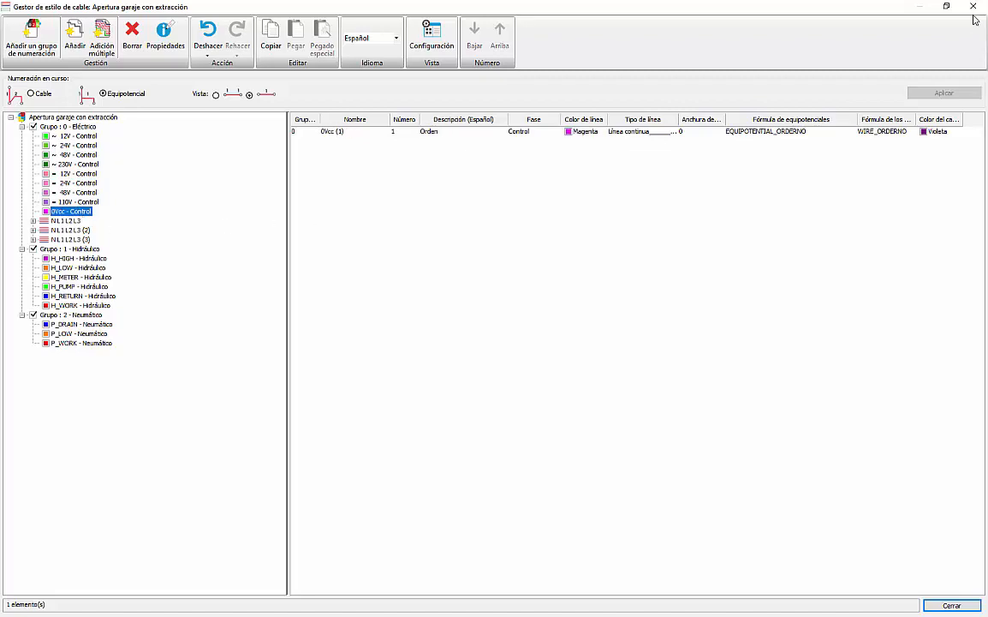
{"action": "left_click", "coordinate": [973, 7]}
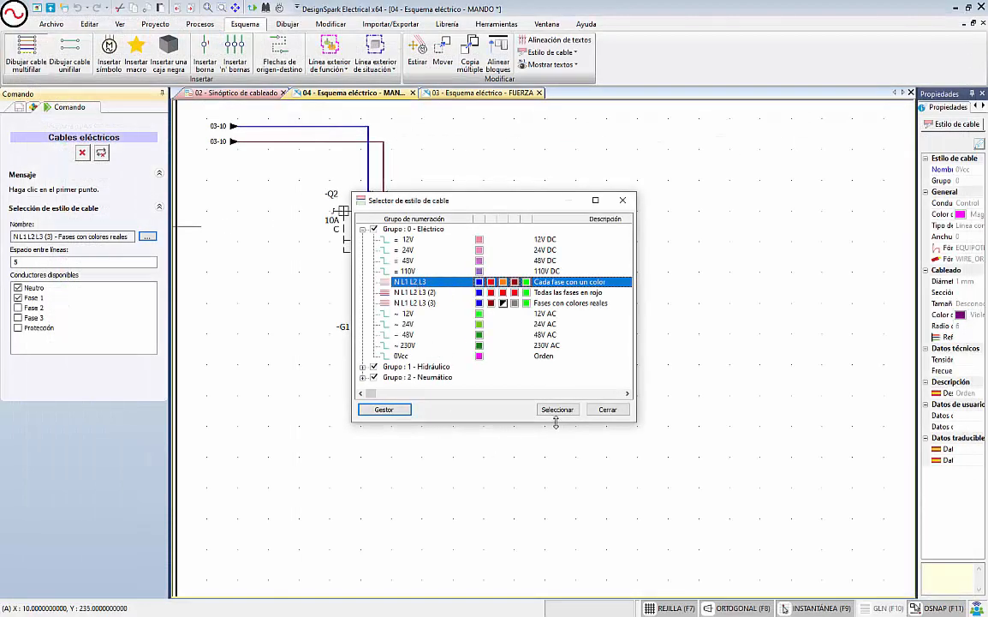
{"action": "left_click", "coordinate": [414, 250]}
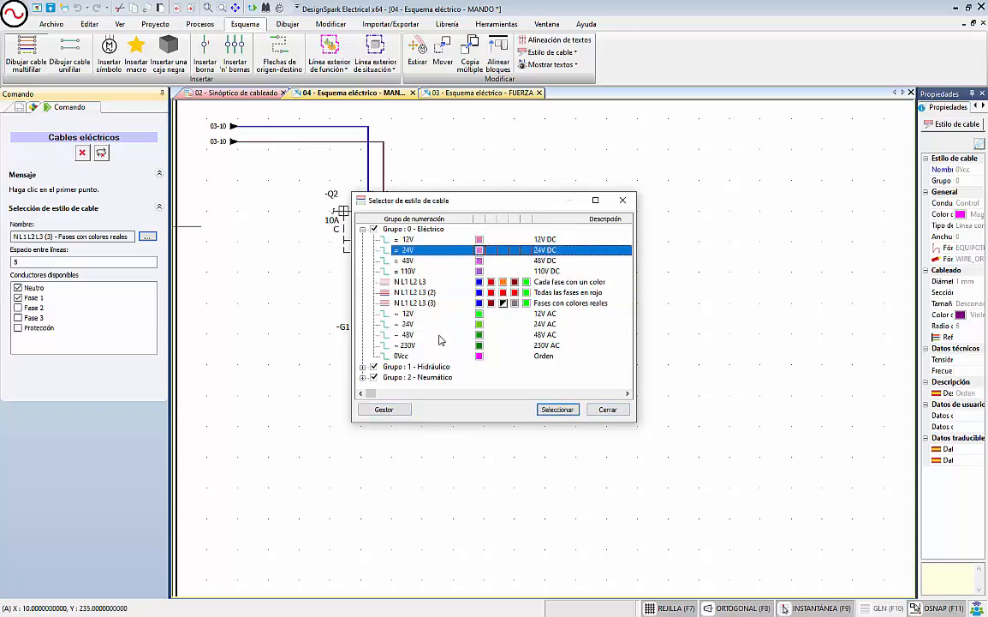
{"action": "left_click", "coordinate": [417, 356]}
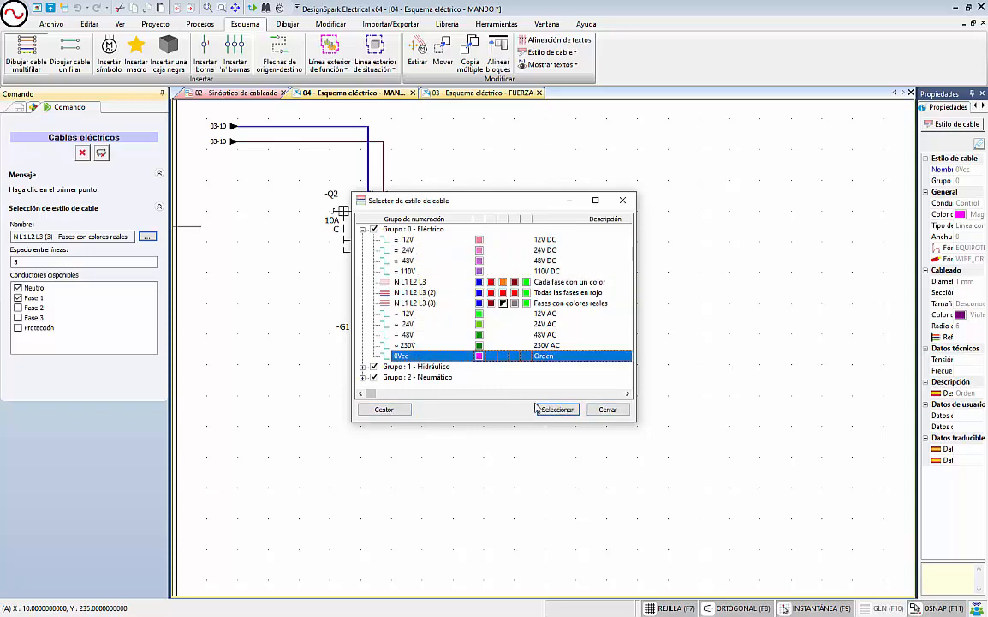
{"action": "left_click", "coordinate": [606, 410]}
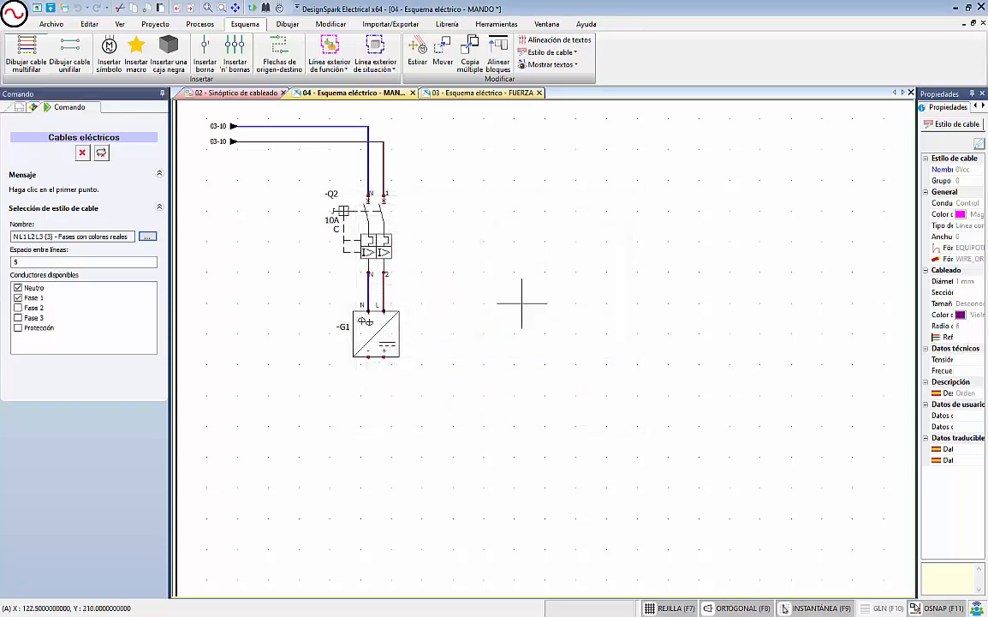
- Draw a single = 24V wire from G1's + terminal down, across, up beside breaker Q2 to the Fase 1 arrow's level and along to column 5
{"action": "scroll", "coordinate": [523, 300], "scroll_direction": "down", "scroll_amount": 1}
{"action": "middle_click_drag", "start_coordinate": [468, 320], "coordinate": [458, 307]}
{"action": "left_click", "coordinate": [71, 60]}
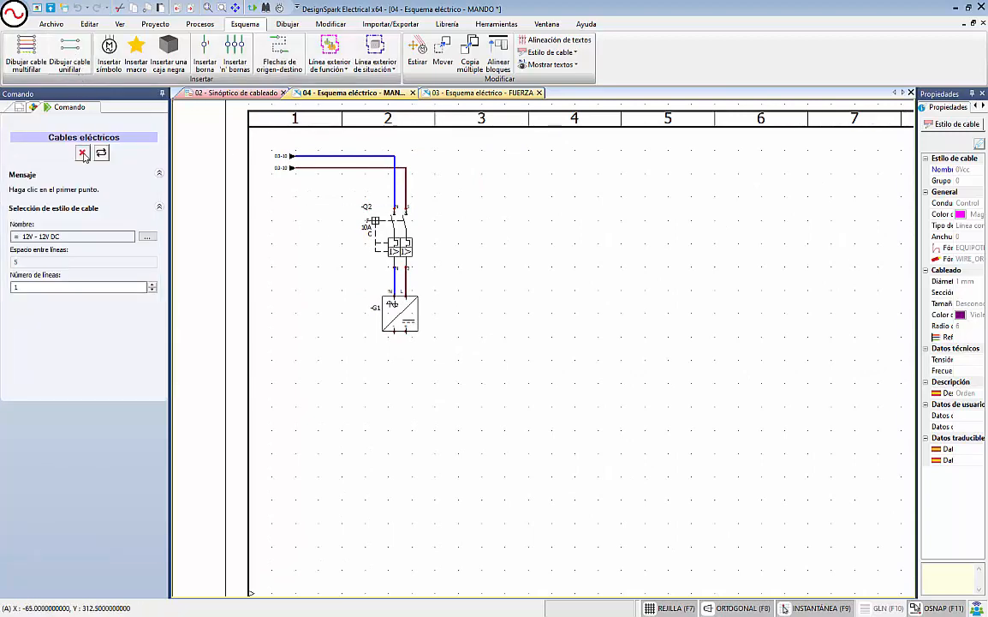
{"action": "left_click", "coordinate": [147, 238]}
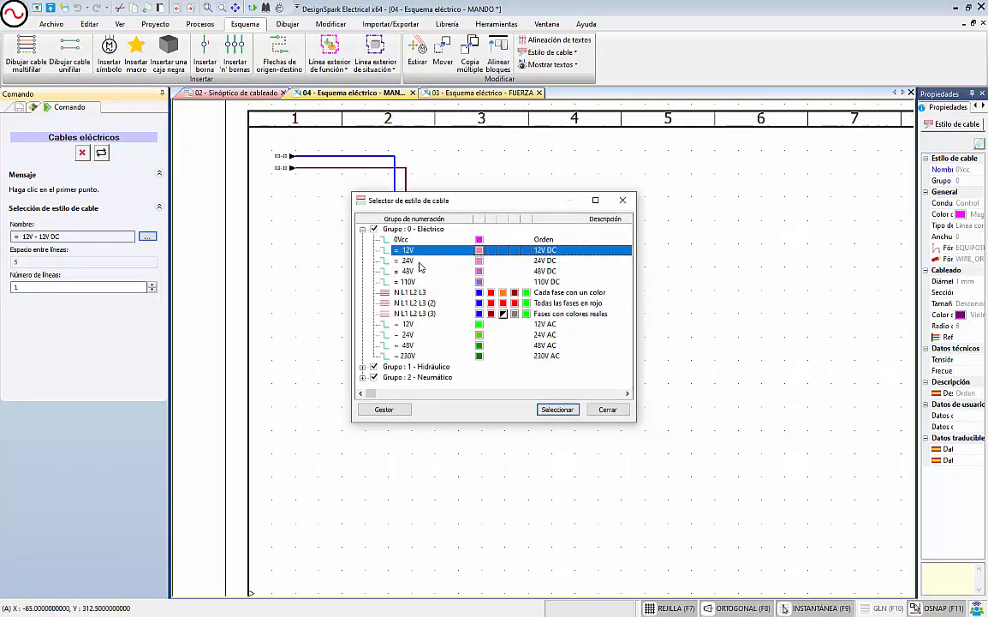
{"action": "left_click", "coordinate": [407, 260]}
{"action": "left_click", "coordinate": [555, 407]}
{"action": "scroll", "coordinate": [411, 377], "scroll_direction": "up", "scroll_amount": 4}
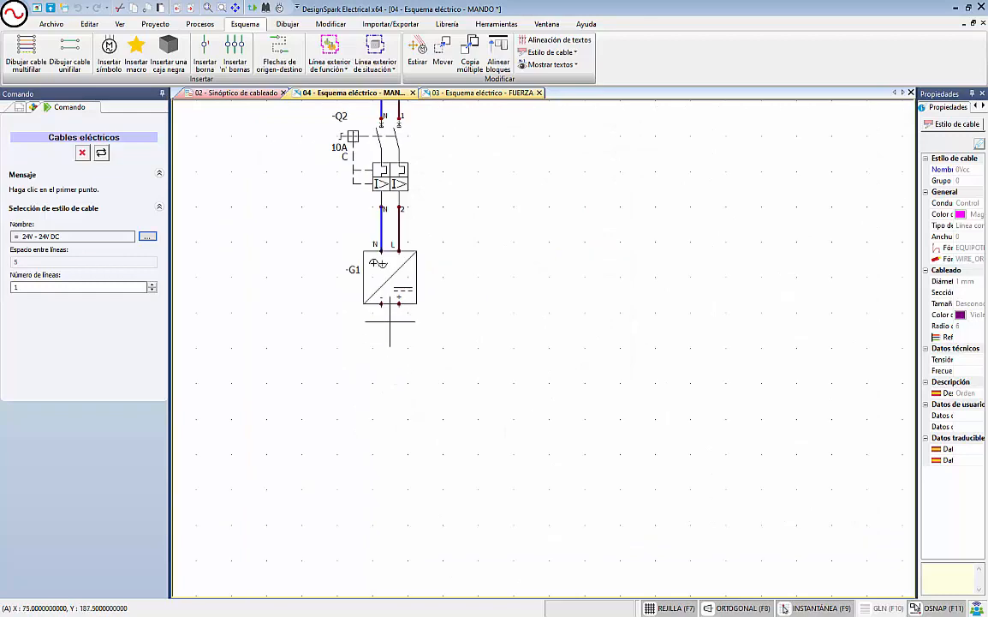
{"action": "left_click", "coordinate": [398, 302]}
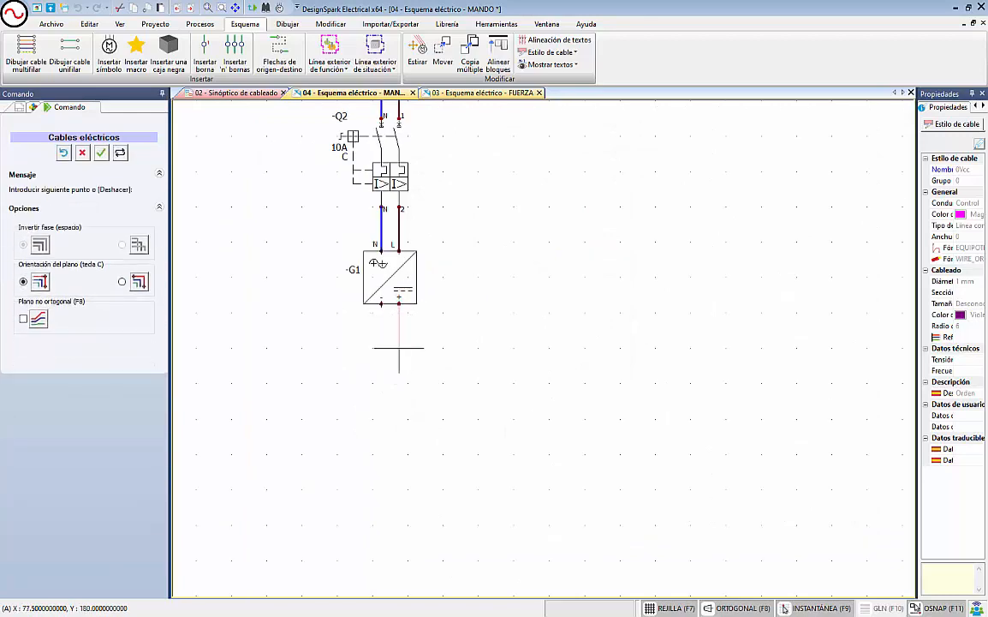
{"action": "left_click", "coordinate": [479, 348]}
{"action": "scroll", "coordinate": [496, 232], "scroll_direction": "down", "scroll_amount": 2}
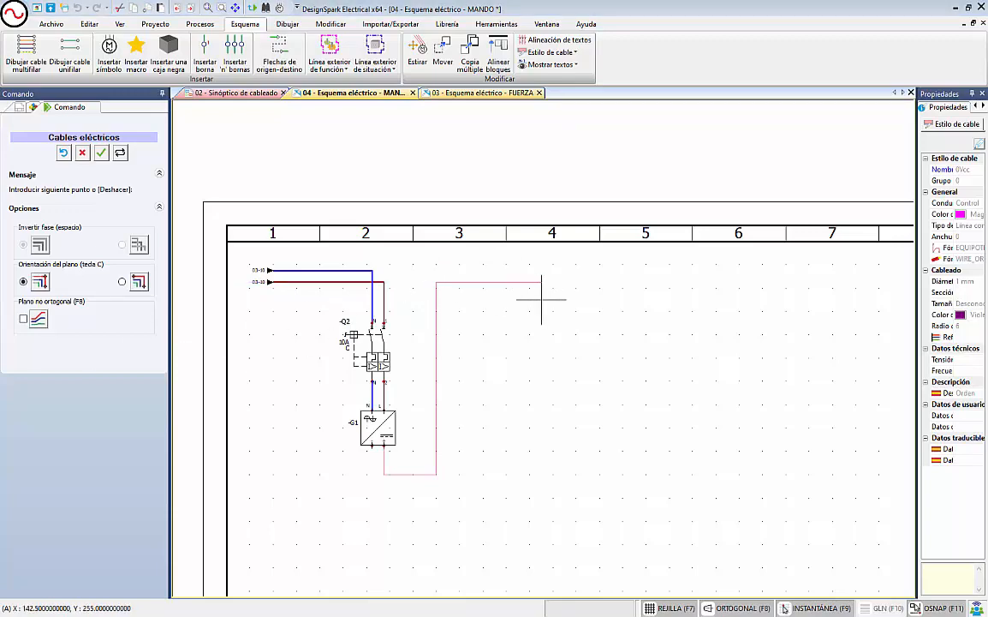
{"action": "right_click", "coordinate": [670, 322]}
- Draw a single 0Vcc wire from G1's - terminal down to the lower part of the sheet and horizontally to the end of column 9
{"action": "middle_click_drag", "start_coordinate": [496, 344], "coordinate": [534, 185]}
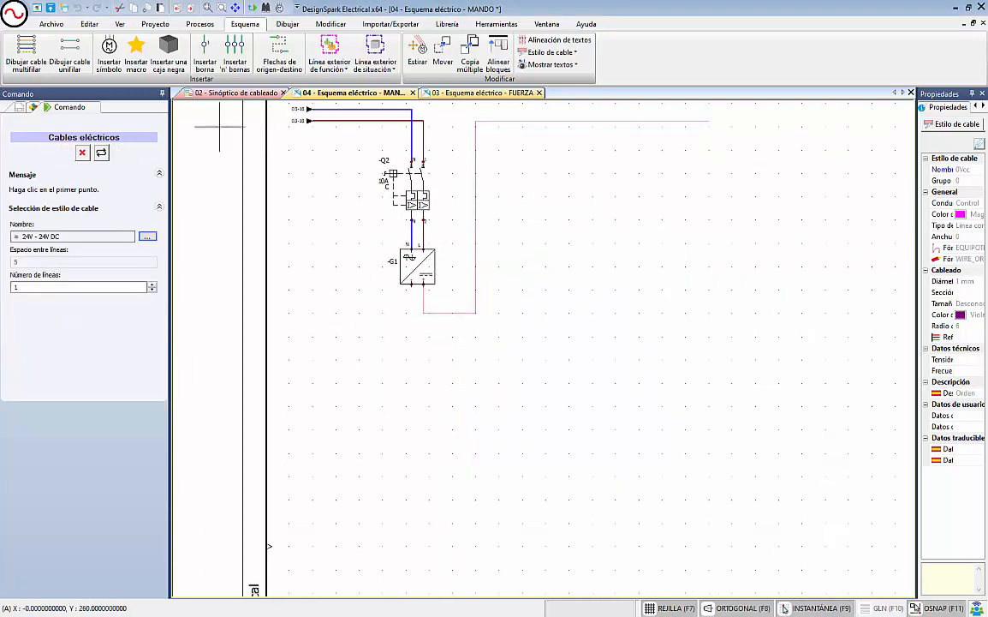
{"action": "left_click", "coordinate": [85, 67]}
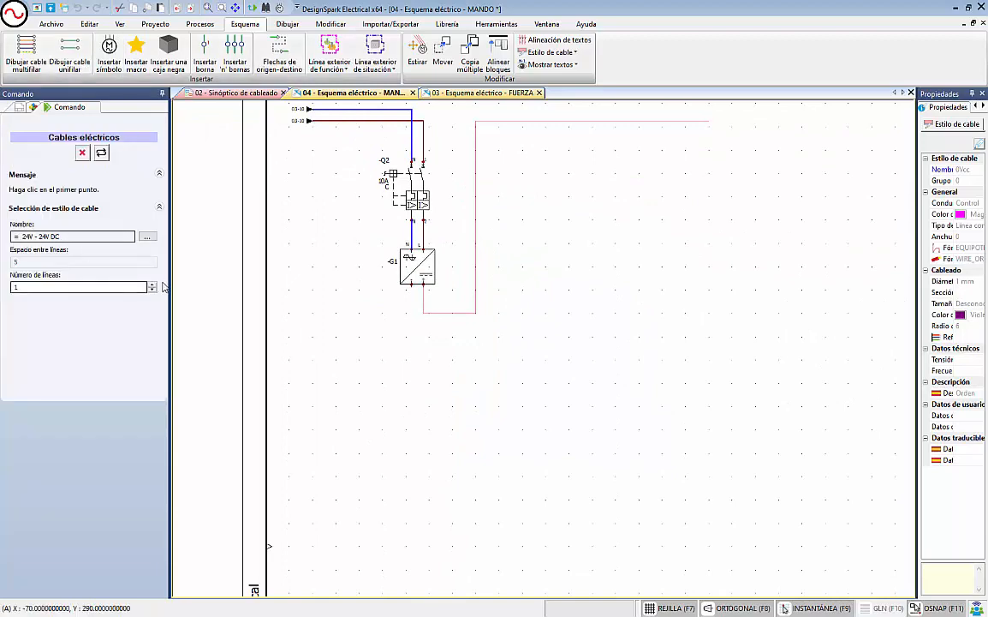
{"action": "left_click", "coordinate": [149, 238]}
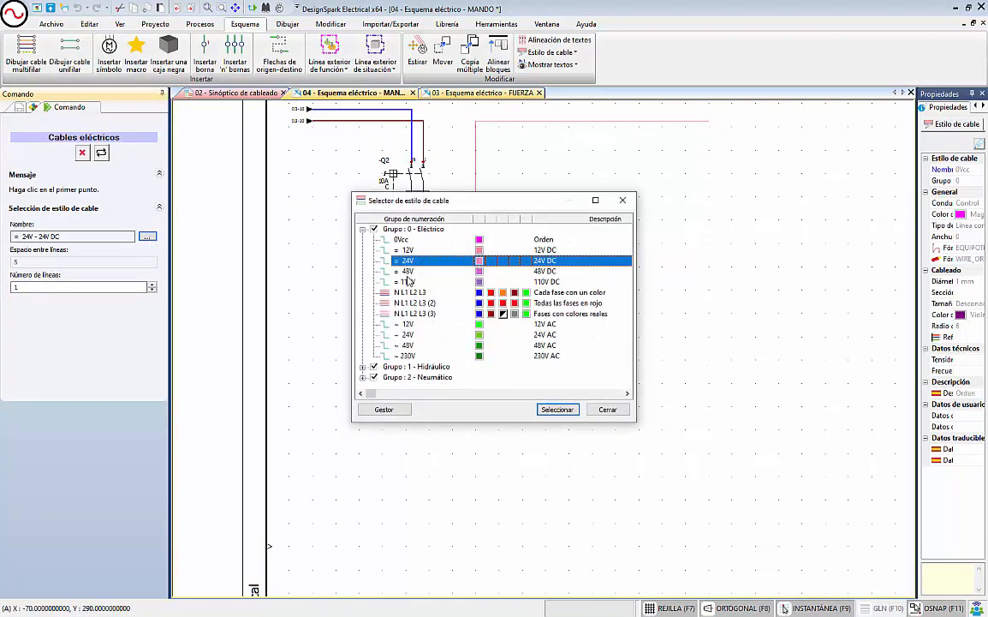
{"action": "left_click", "coordinate": [413, 242]}
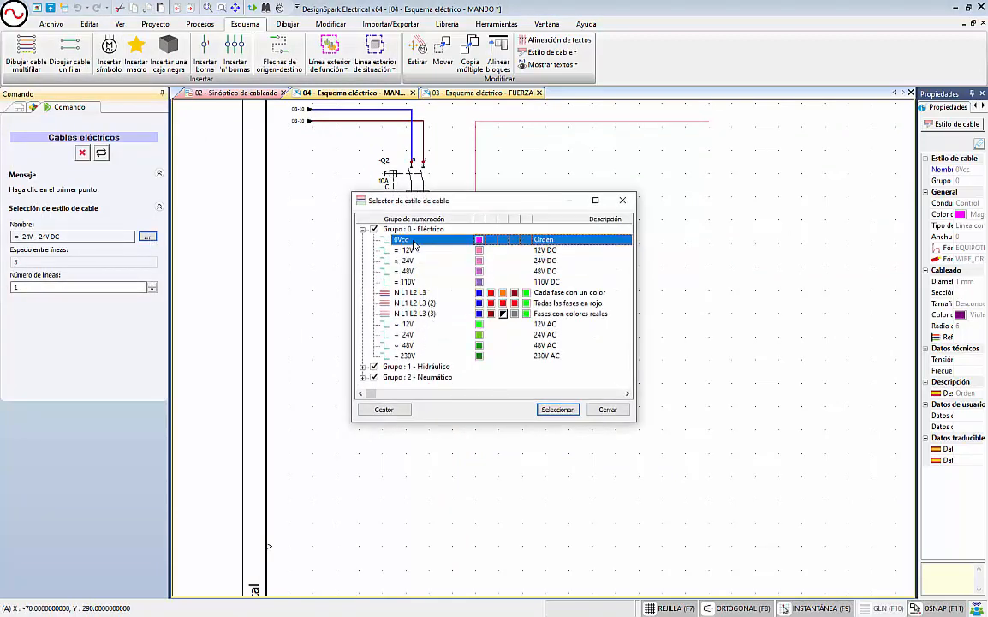
{"action": "left_click", "coordinate": [555, 410]}
{"action": "left_click", "coordinate": [411, 284]}
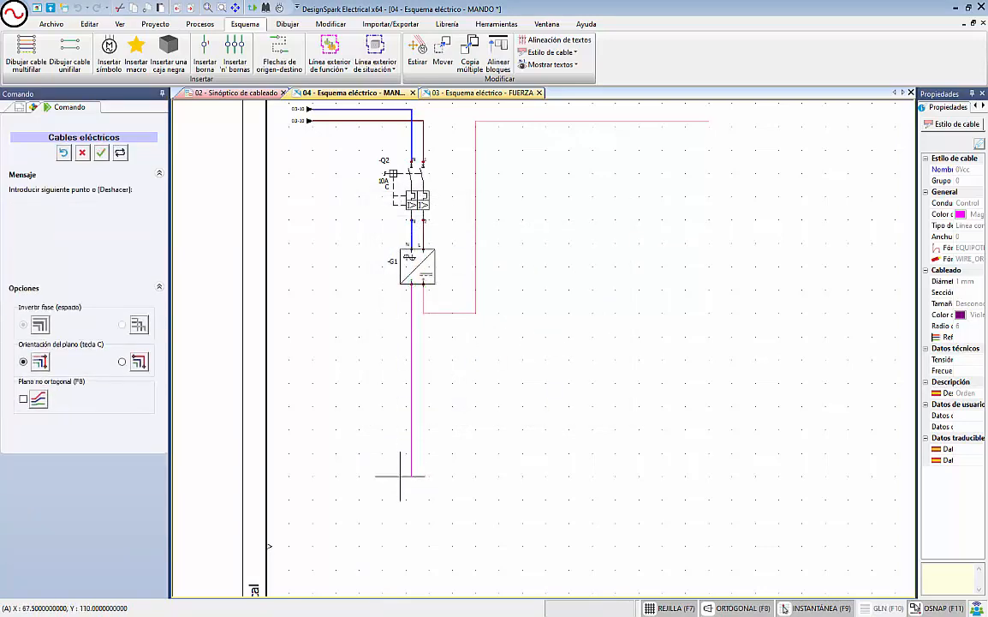
{"action": "middle_click_drag", "start_coordinate": [408, 532], "coordinate": [379, 414]}
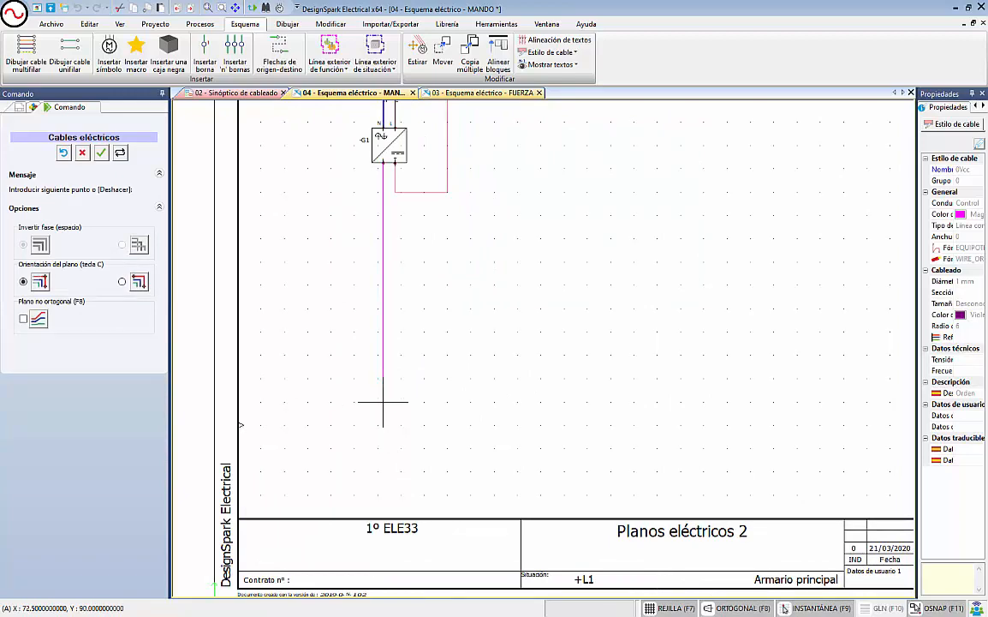
{"action": "scroll", "coordinate": [662, 398], "scroll_direction": "down", "scroll_amount": 2}
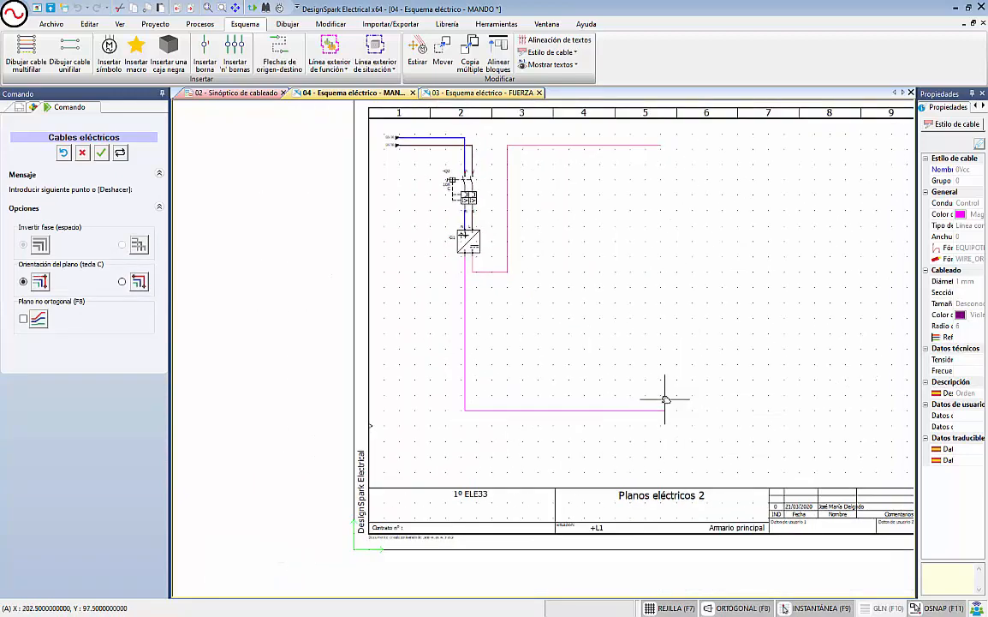
{"action": "middle_click_drag", "start_coordinate": [707, 402], "coordinate": [570, 368]}
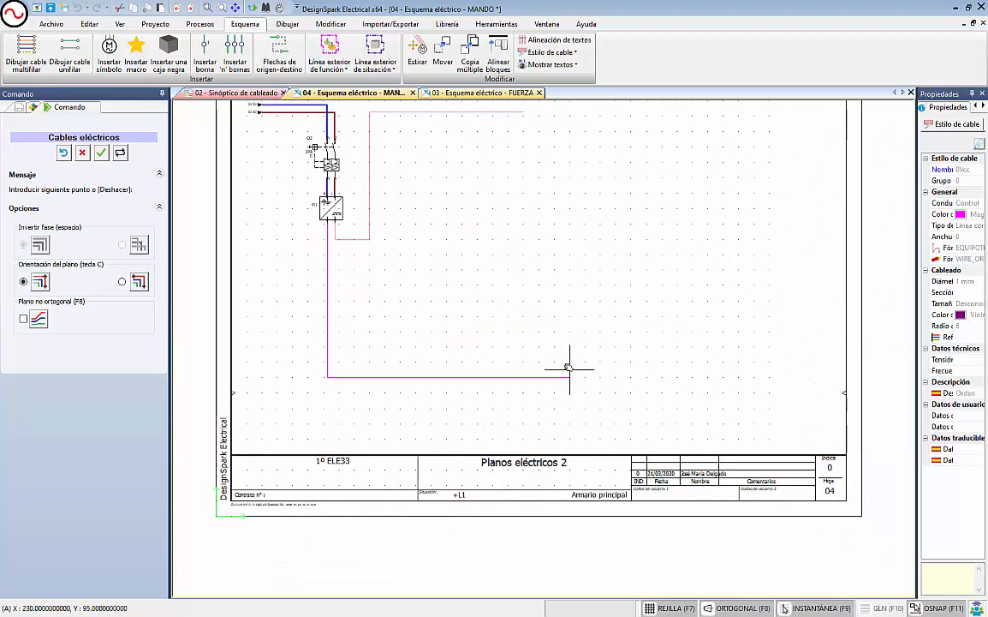
{"action": "left_click", "coordinate": [780, 377]}
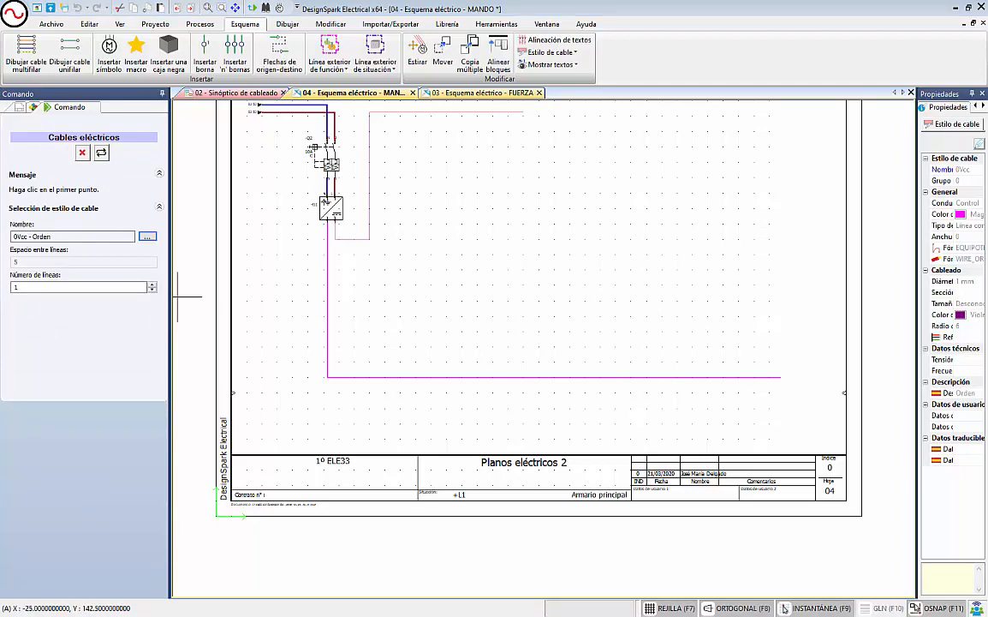
{"action": "middle_click_drag", "start_coordinate": [472, 273], "coordinate": [480, 368]}
{"action": "scroll", "coordinate": [448, 228], "scroll_direction": "up", "scroll_amount": 2}
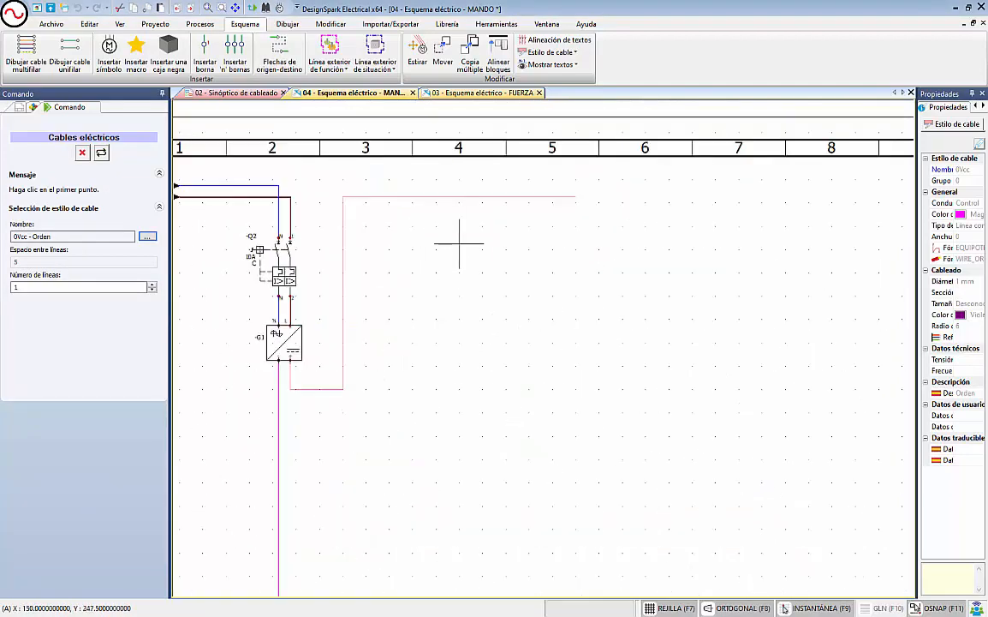
{"action": "middle_click_drag", "start_coordinate": [447, 424], "coordinate": [401, 304]}
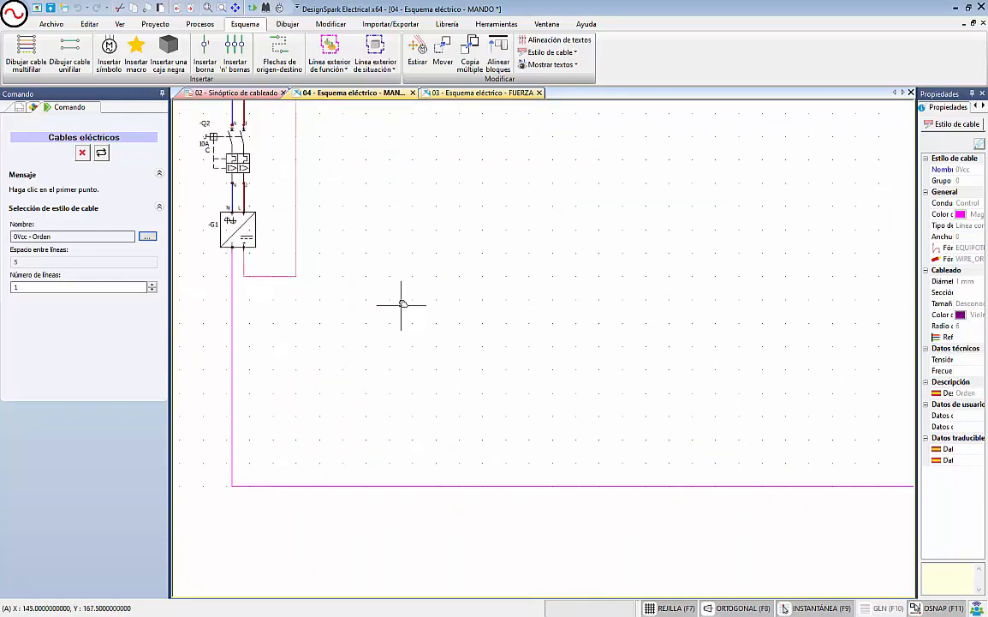
{"action": "middle_click_drag", "start_coordinate": [529, 314], "coordinate": [547, 384]}
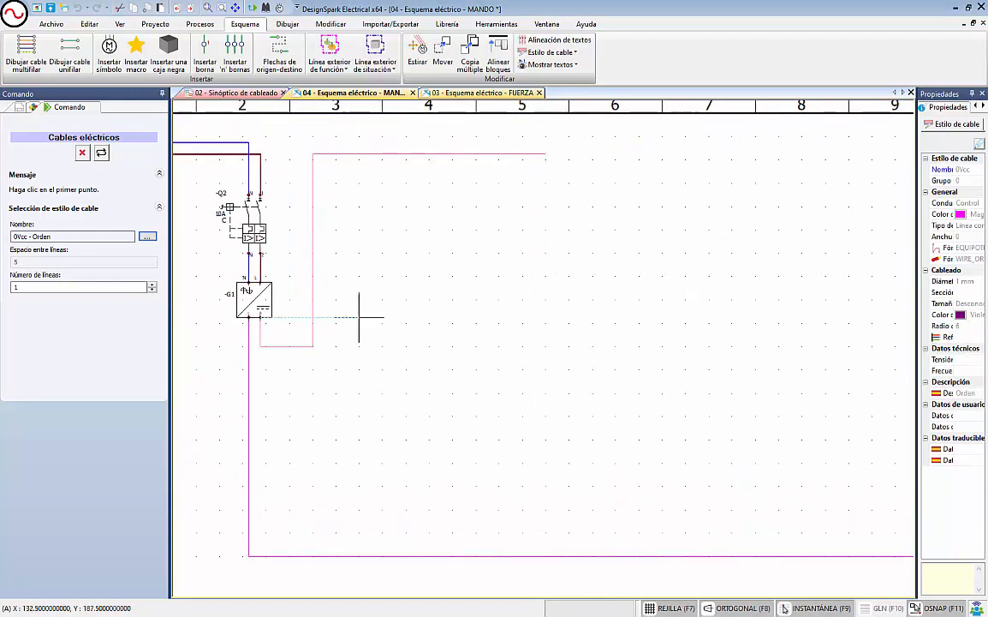
{"action": "left_click", "coordinate": [83, 152]}
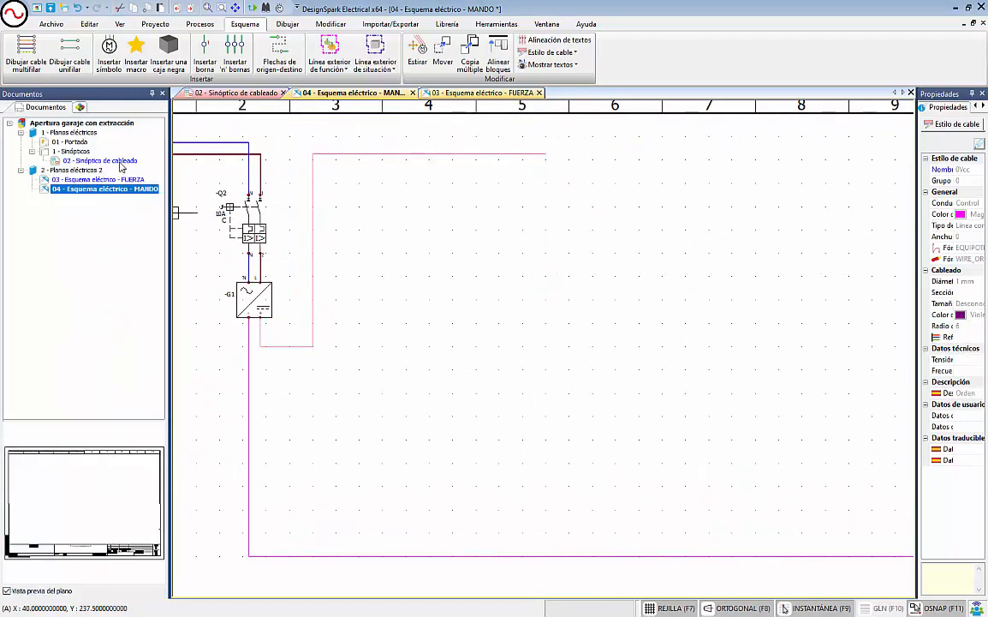
- Open drawing 02 - Sinóptico de cableado and examine devices S1 to S4 with their cables W3 to W6
{"action": "double_click", "coordinate": [120, 163]}
{"action": "scroll", "coordinate": [505, 351], "scroll_direction": "up", "scroll_amount": 3}
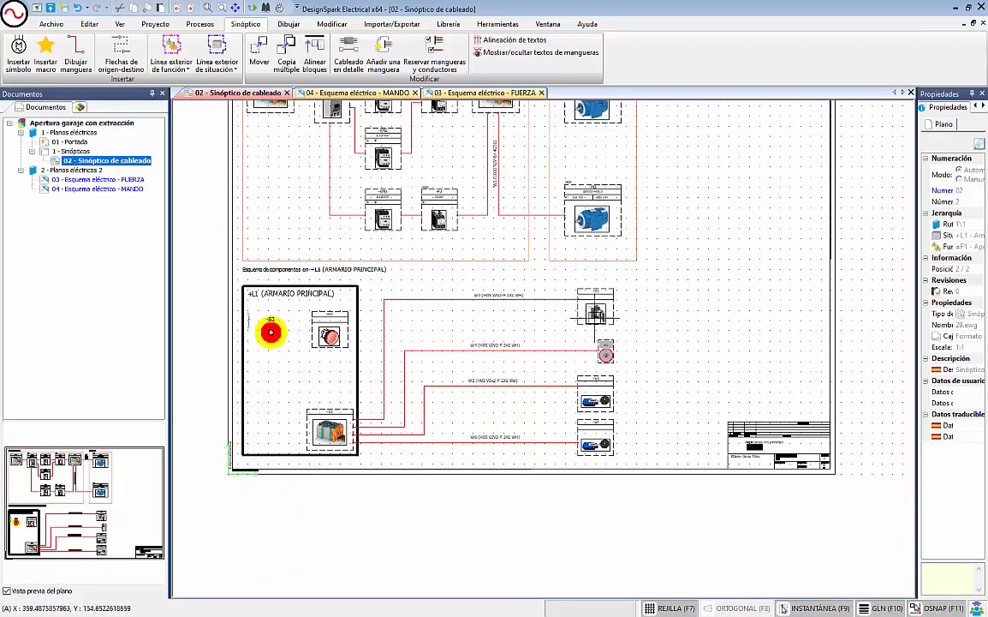
{"action": "scroll", "coordinate": [585, 445], "scroll_direction": "up", "scroll_amount": 2}
{"action": "scroll", "coordinate": [608, 350], "scroll_direction": "up", "scroll_amount": 2}
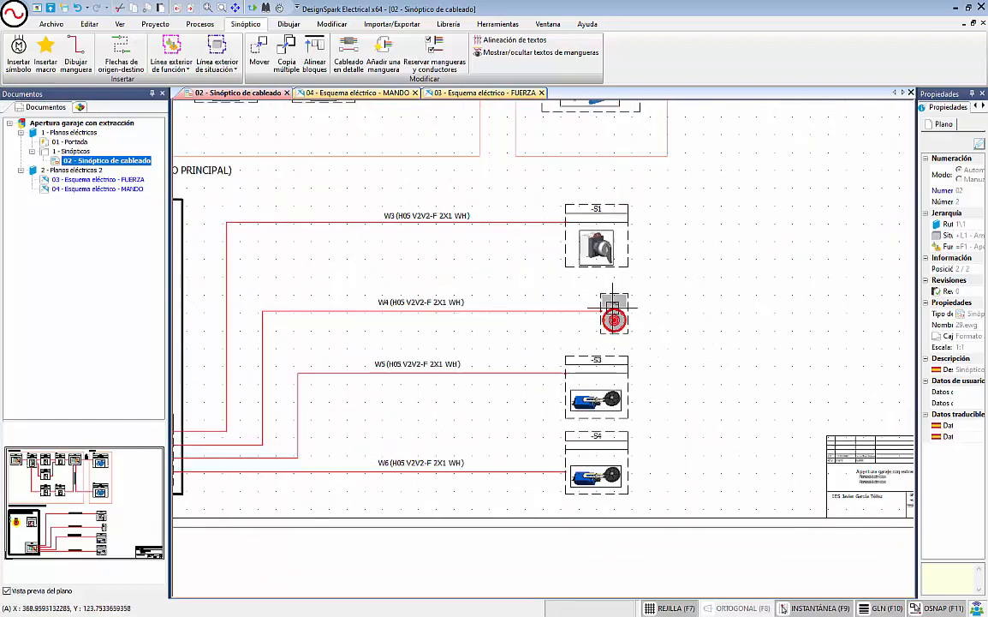
- Insert the photoelectric Sensor symbol from the Detectores, sensores class beside S1, with Datos de usuario 1 set to "Sensor fotoeléctrico"
{"action": "scroll", "coordinate": [604, 249], "scroll_direction": "down", "scroll_amount": 1}
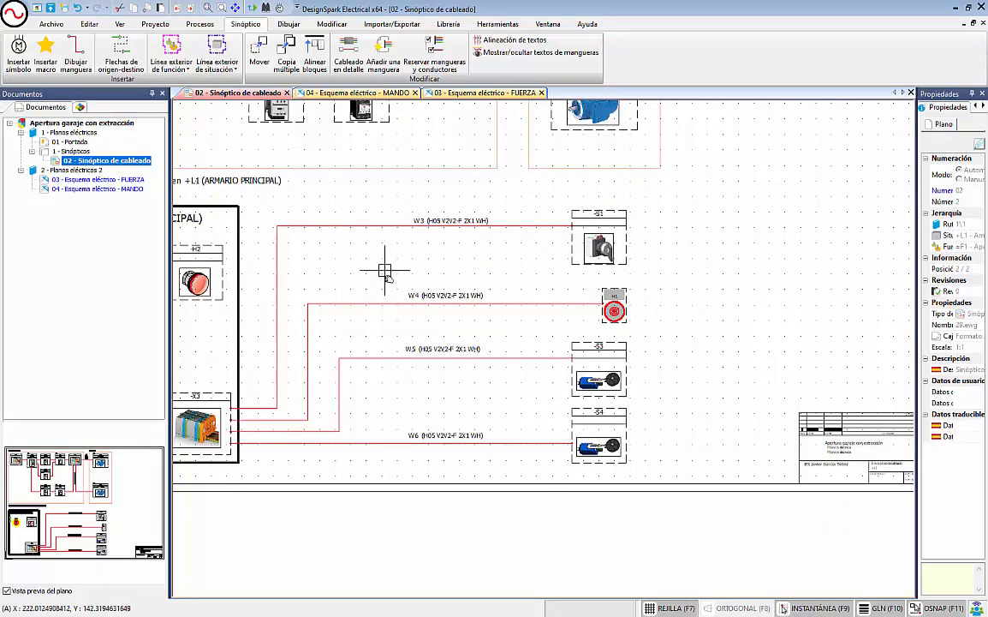
{"action": "scroll", "coordinate": [385, 272], "scroll_direction": "up", "scroll_amount": 1}
{"action": "scroll", "coordinate": [214, 437], "scroll_direction": "down", "scroll_amount": 1}
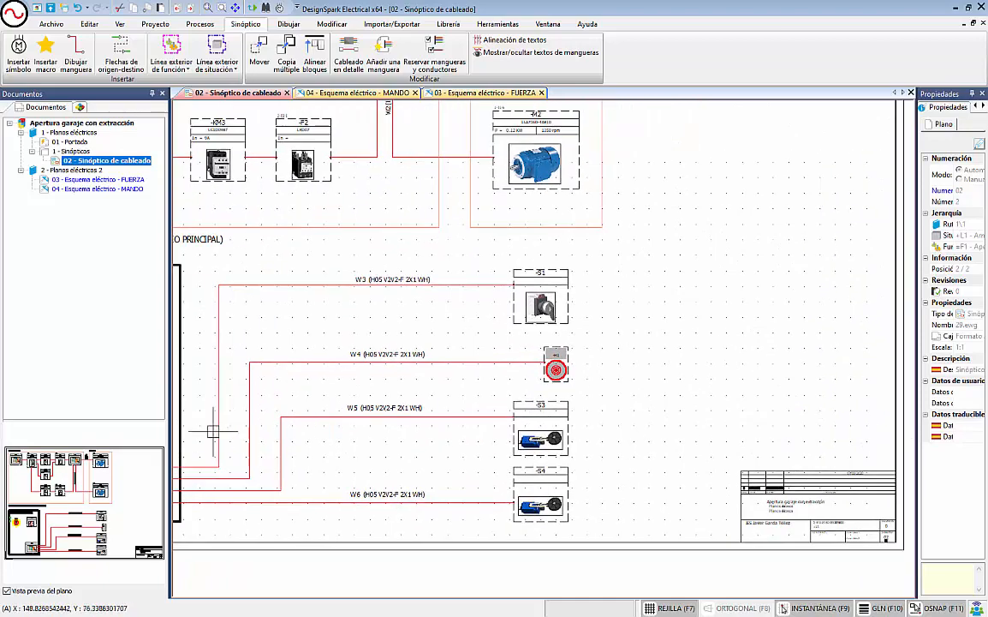
{"action": "scroll", "coordinate": [213, 431], "scroll_direction": "up", "scroll_amount": 1}
{"action": "scroll", "coordinate": [617, 340], "scroll_direction": "down", "scroll_amount": 1}
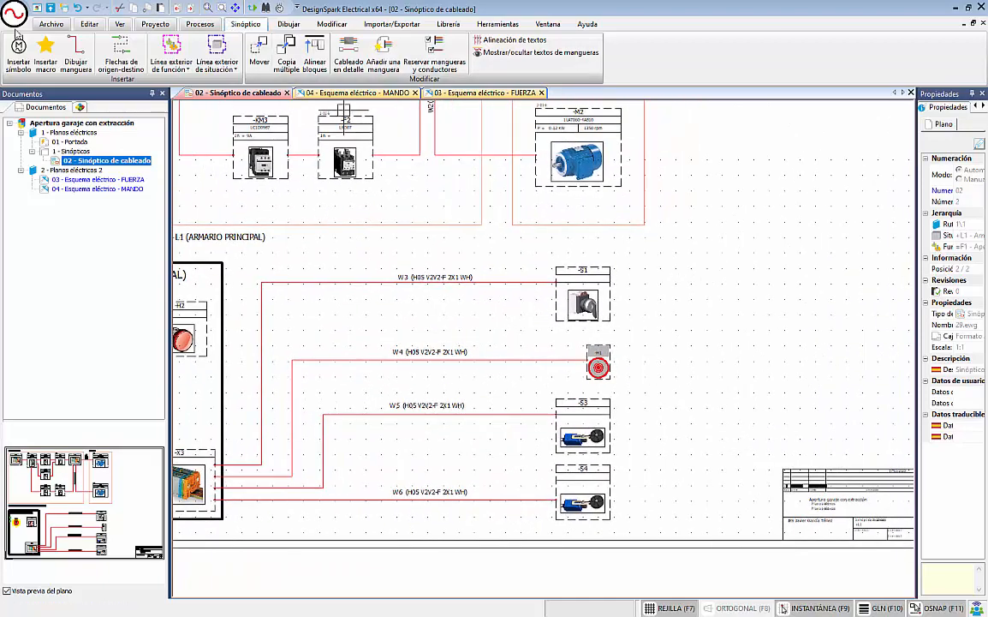
{"action": "left_click", "coordinate": [17, 51]}
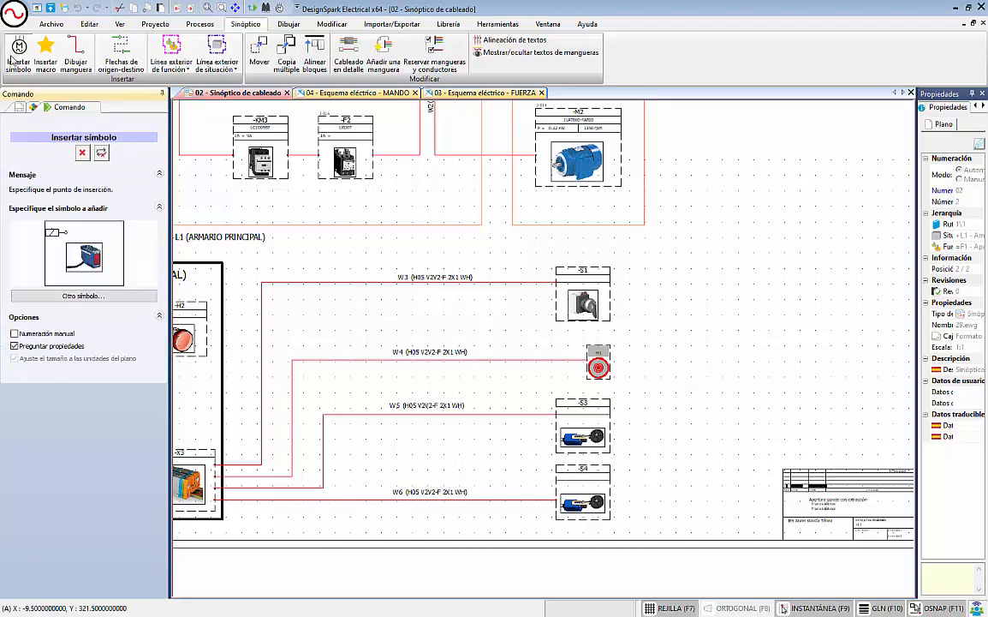
{"action": "left_click", "coordinate": [84, 297]}
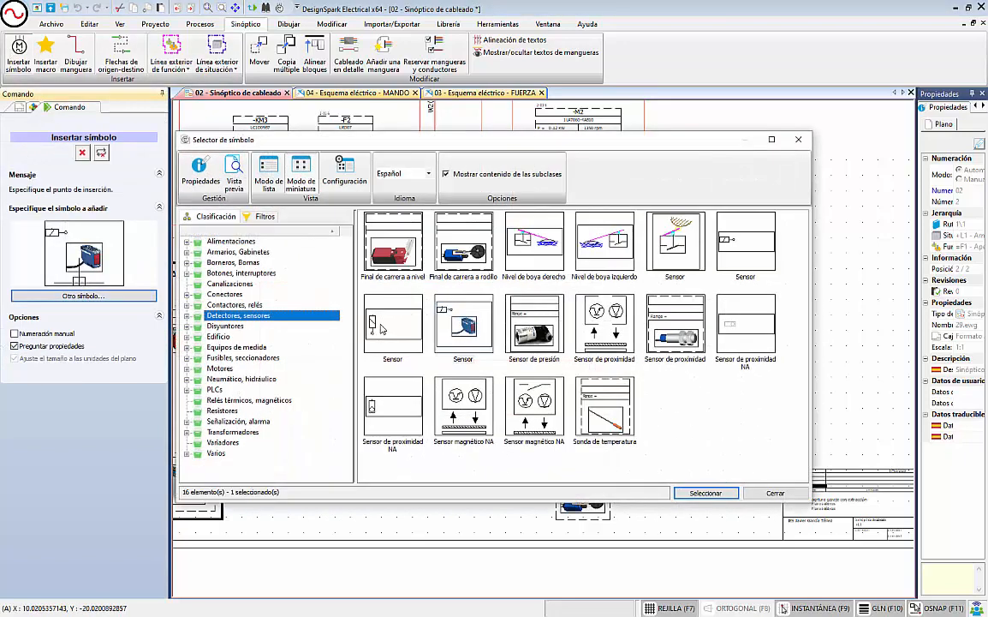
{"action": "left_click", "coordinate": [466, 330]}
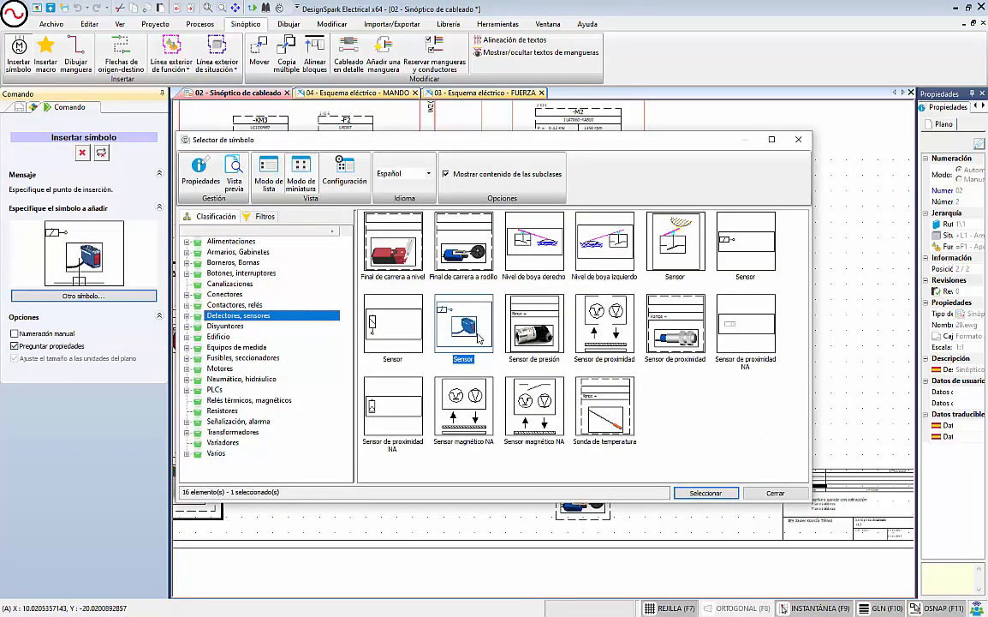
{"action": "left_click", "coordinate": [706, 492]}
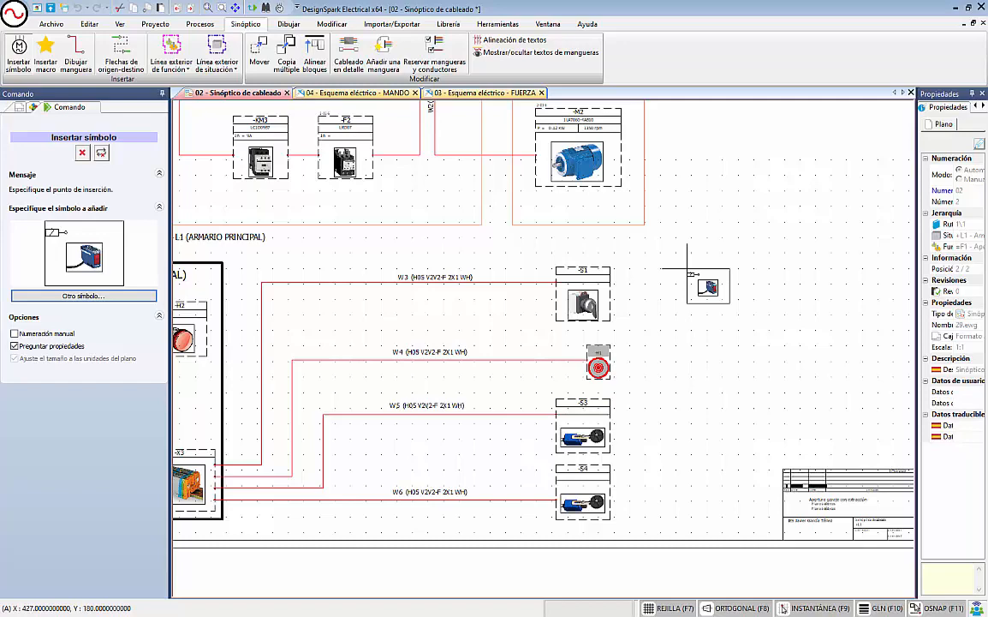
{"action": "left_click", "coordinate": [686, 267]}
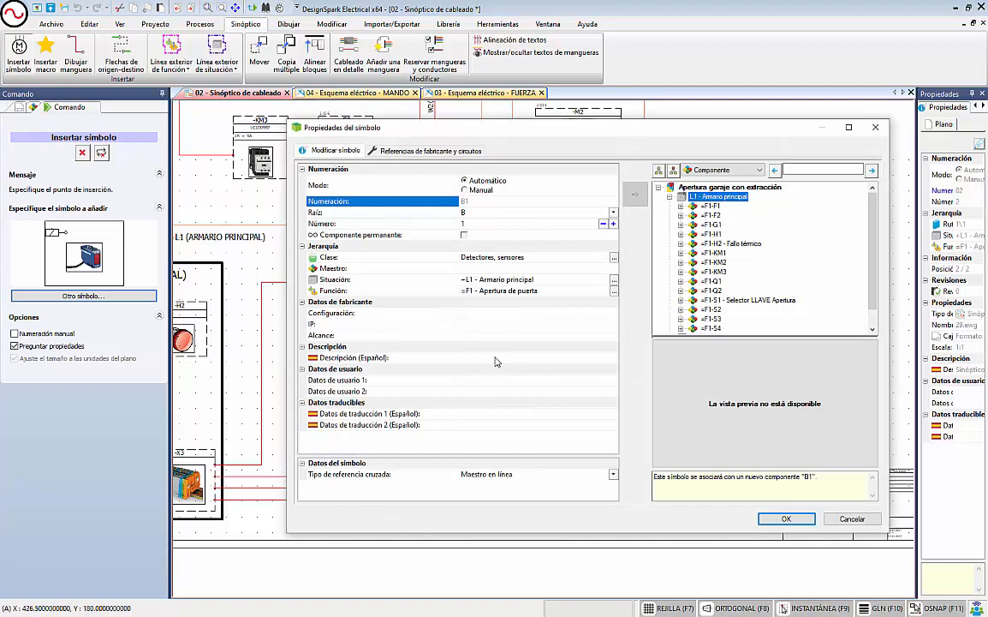
{"action": "left_click", "coordinate": [525, 381]}
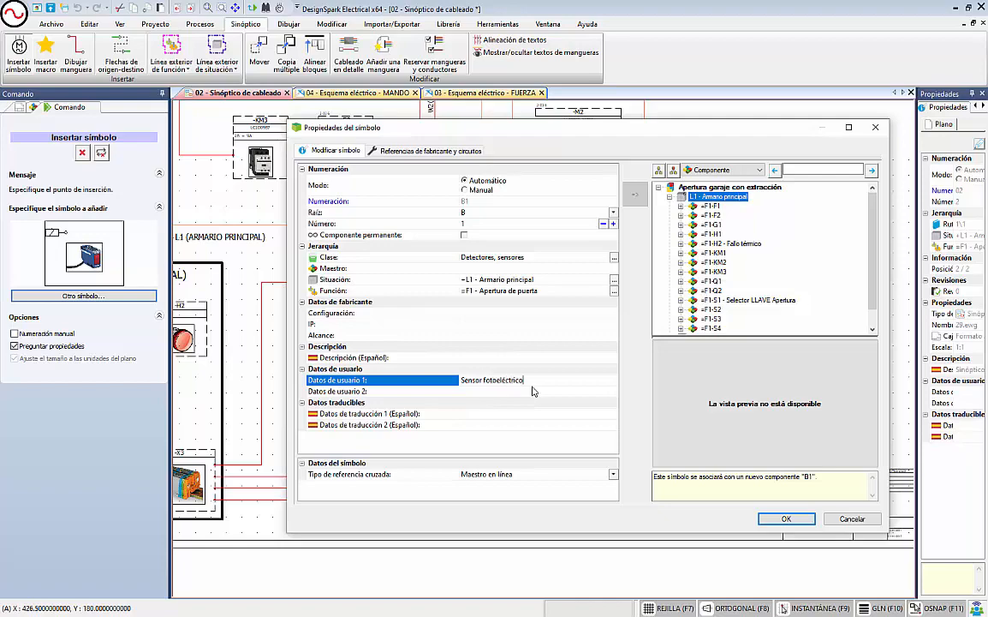
{"action": "left_click", "coordinate": [786, 519]}
- Set the Spanish description of sensor B1 to "Sensor fotoeléctrico", copied from its Datos de usuario 1
{"action": "scroll", "coordinate": [673, 302], "scroll_direction": "up", "scroll_amount": 4}
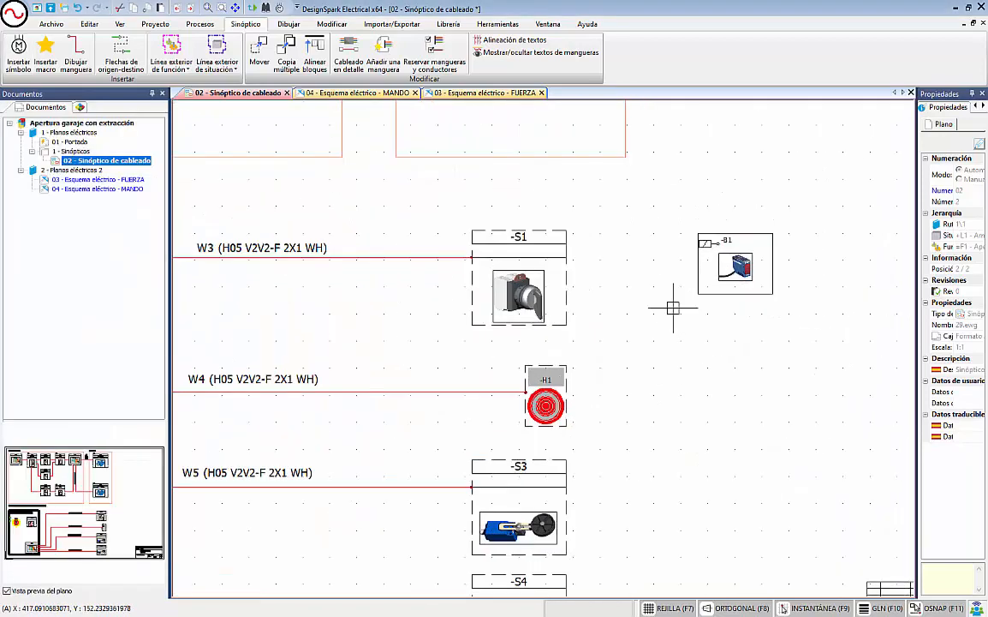
{"action": "middle_click_drag", "start_coordinate": [770, 233], "coordinate": [679, 269]}
{"action": "double_click", "coordinate": [658, 273]}
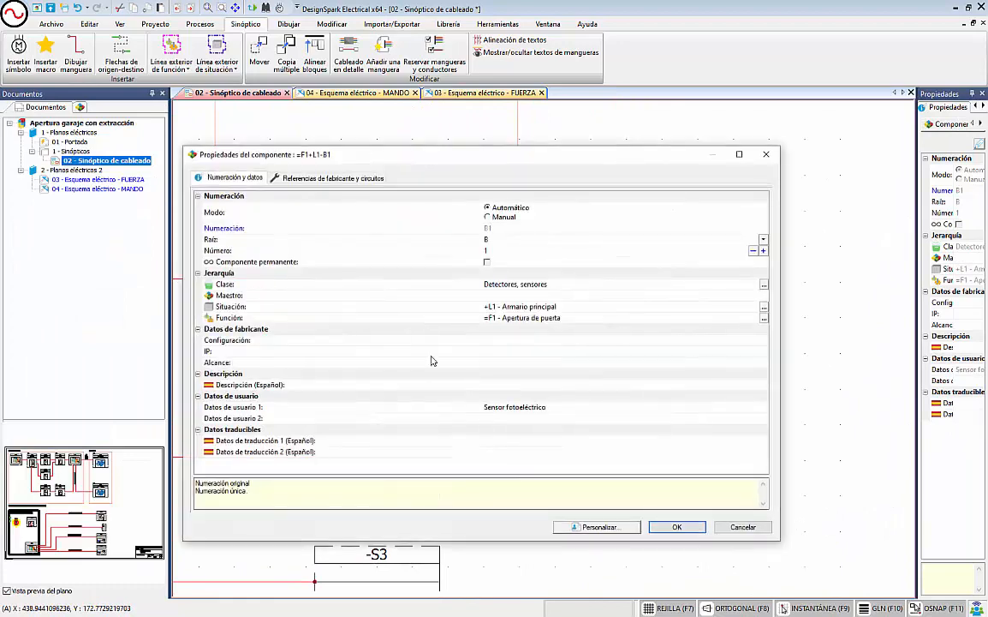
{"action": "left_click", "coordinate": [572, 410]}
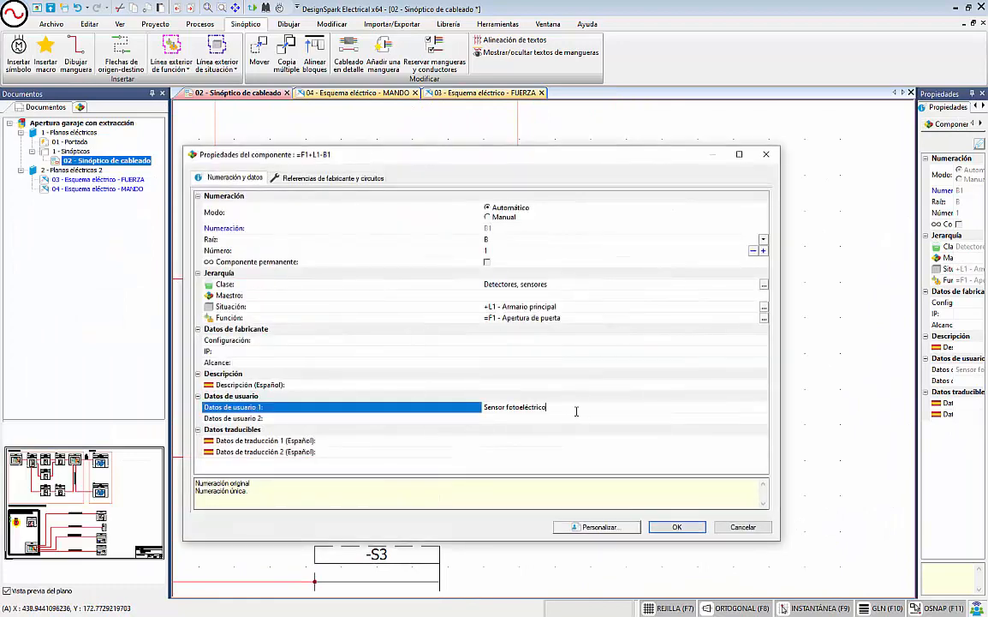
{"action": "left_click", "coordinate": [518, 387]}
{"action": "left_click", "coordinate": [677, 527]}
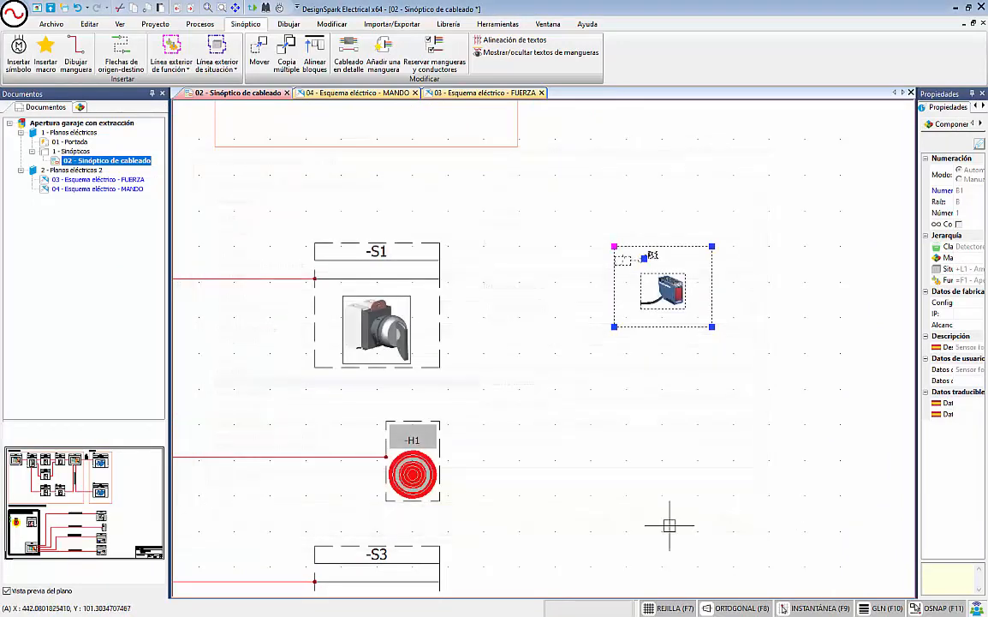
- Move the text "Selector LLAVE Apertura" from S1's Spanish description to its Datos de usuario 1
{"action": "scroll", "coordinate": [516, 335], "scroll_direction": "down", "scroll_amount": 1}
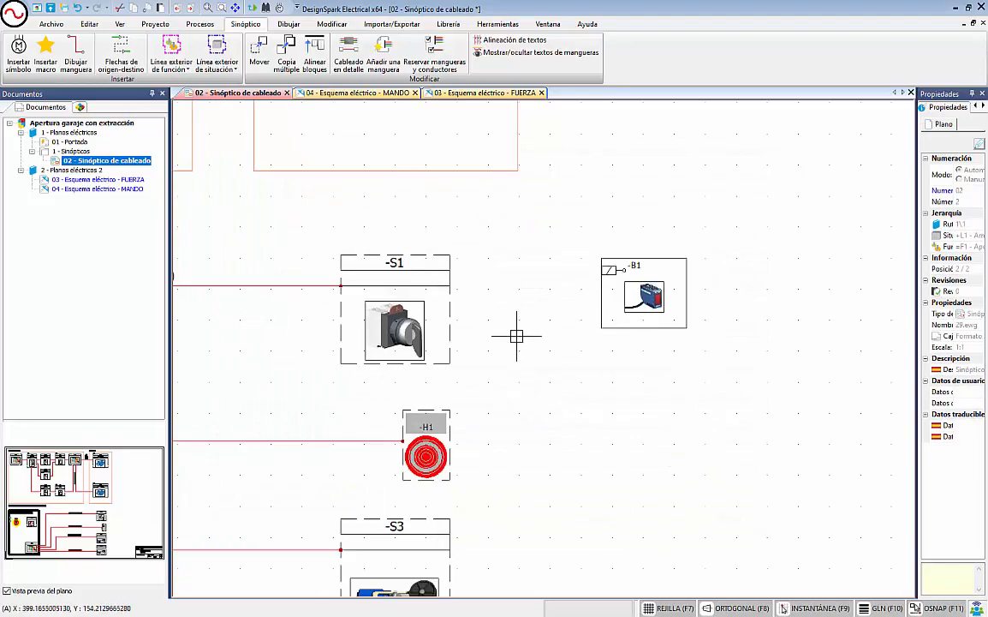
{"action": "scroll", "coordinate": [517, 335], "scroll_direction": "down", "scroll_amount": 2}
{"action": "middle_click_drag", "start_coordinate": [535, 316], "coordinate": [620, 283]}
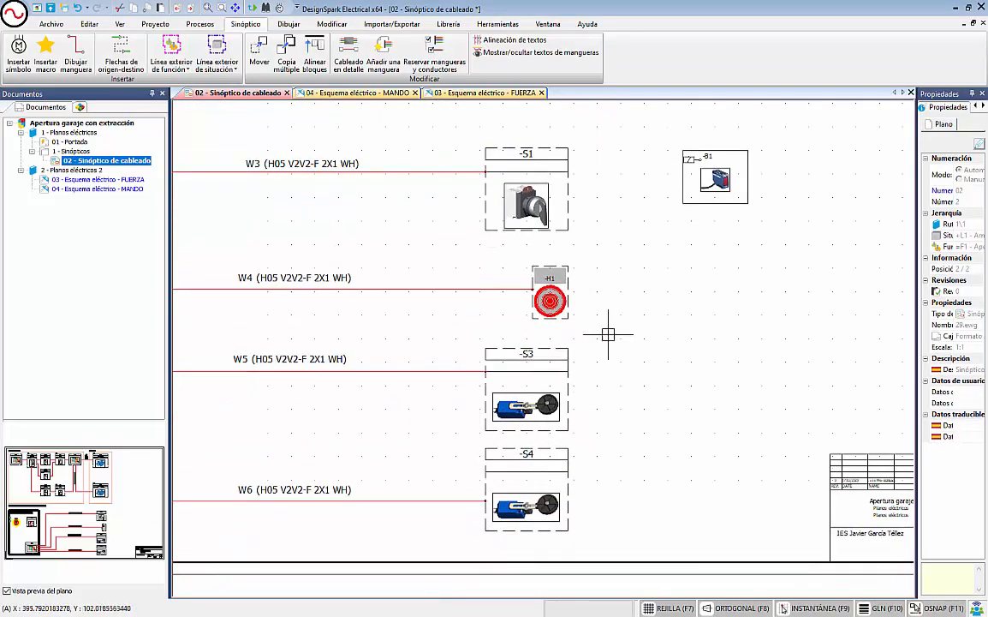
{"action": "middle_click_drag", "start_coordinate": [618, 296], "coordinate": [629, 340]}
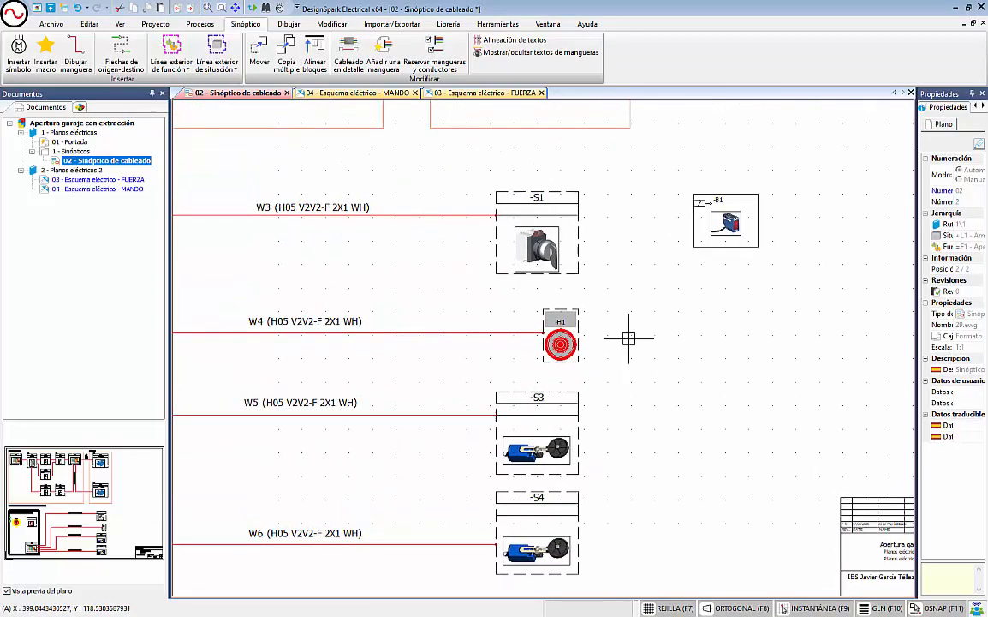
{"action": "double_click", "coordinate": [562, 214]}
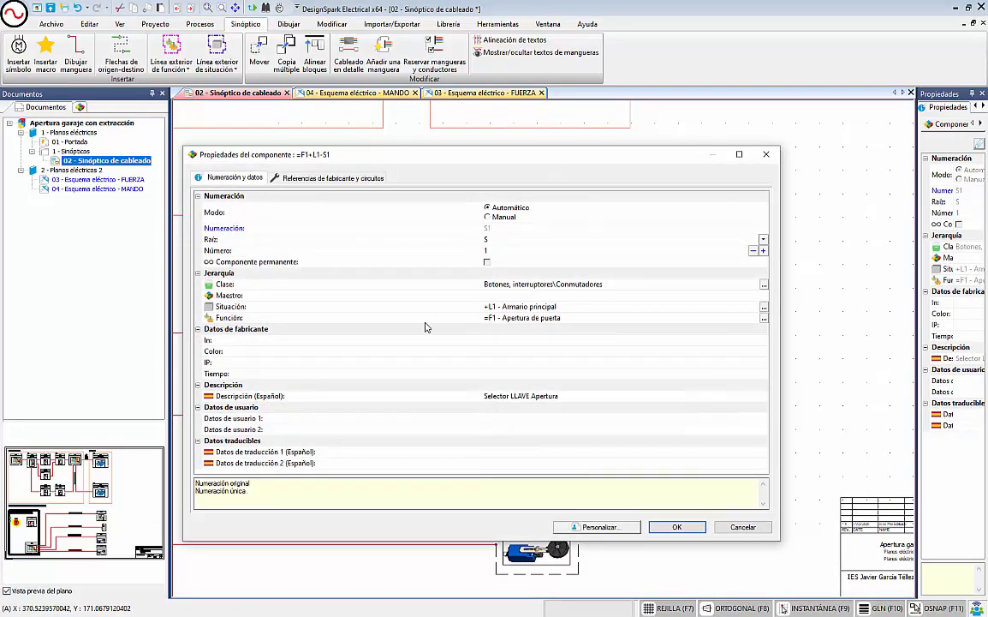
{"action": "left_click", "coordinate": [458, 395]}
{"action": "key", "text": "ctrl+c"}
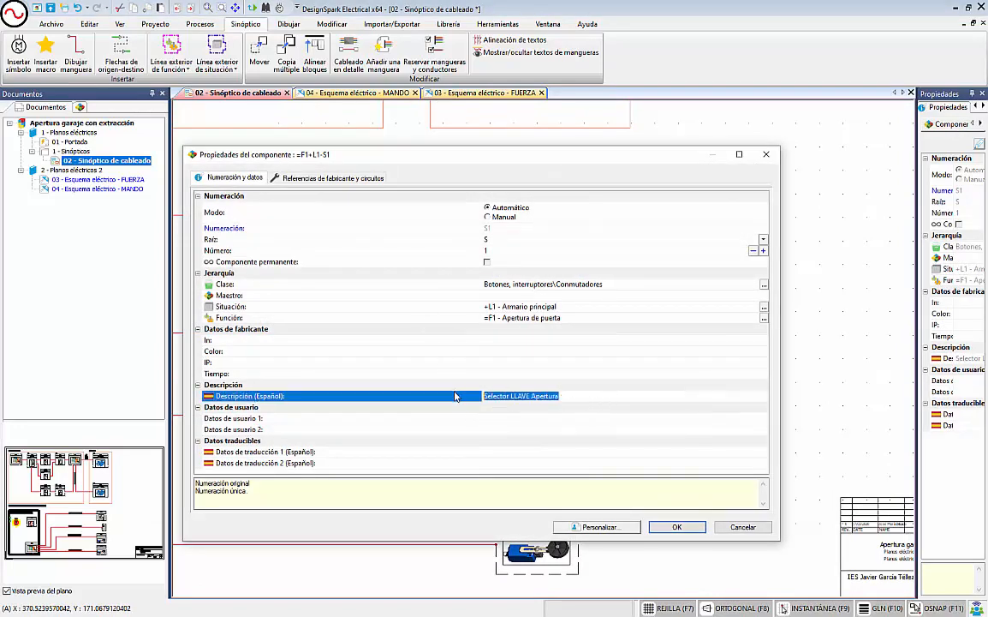
{"action": "key", "text": "Delete"}
{"action": "left_click", "coordinate": [505, 420]}
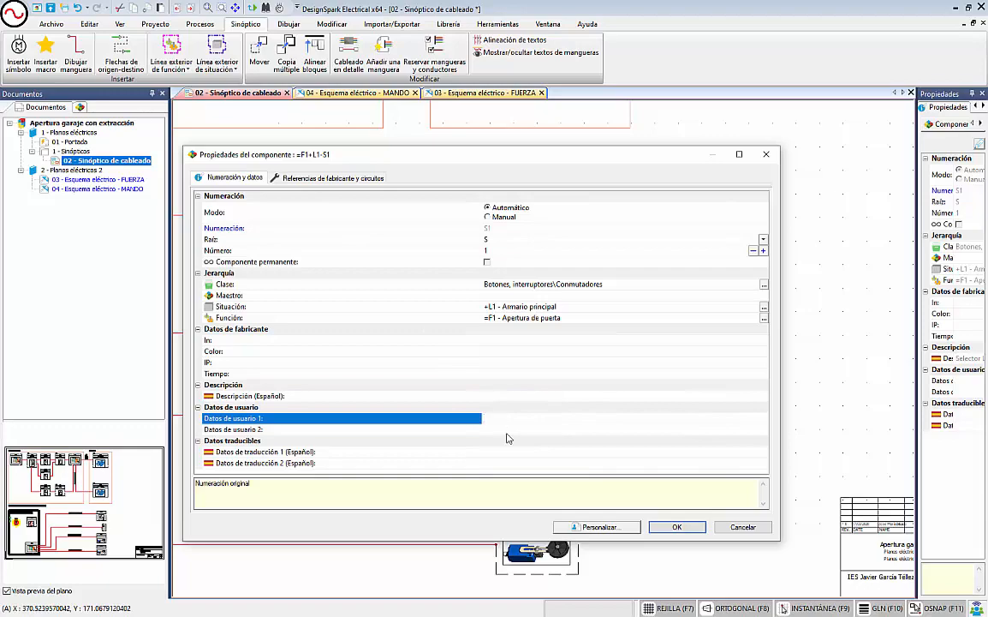
{"action": "key", "text": "ctrl+v"}
{"action": "key", "text": "Return"}
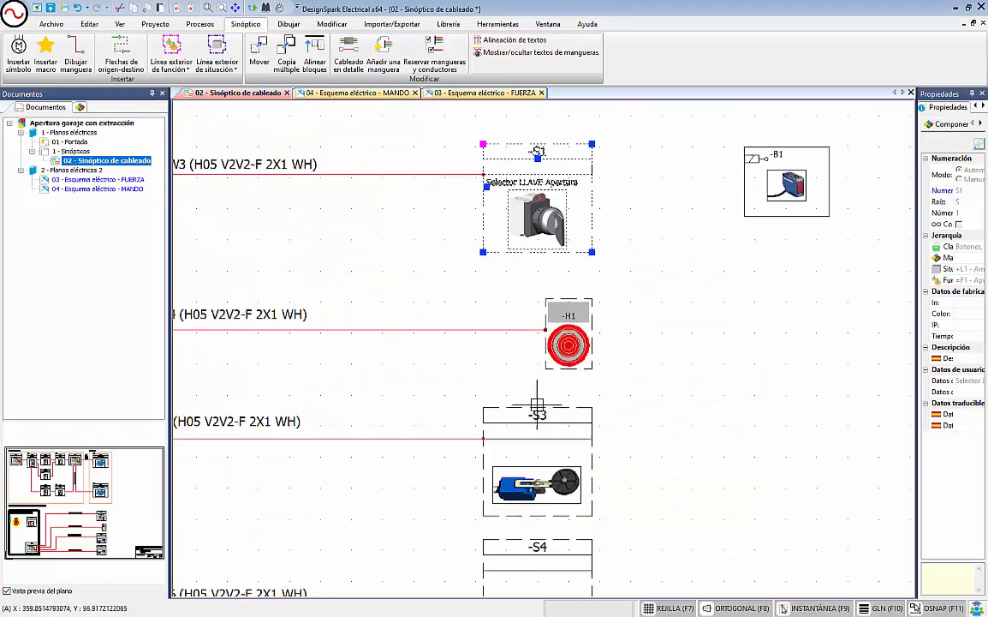
- Set Datos de usuario 1 to "FCSuperior" for limit switch S3 and "FCInferior" for S4
{"action": "double_click", "coordinate": [538, 410]}
{"action": "left_click", "coordinate": [524, 407]}
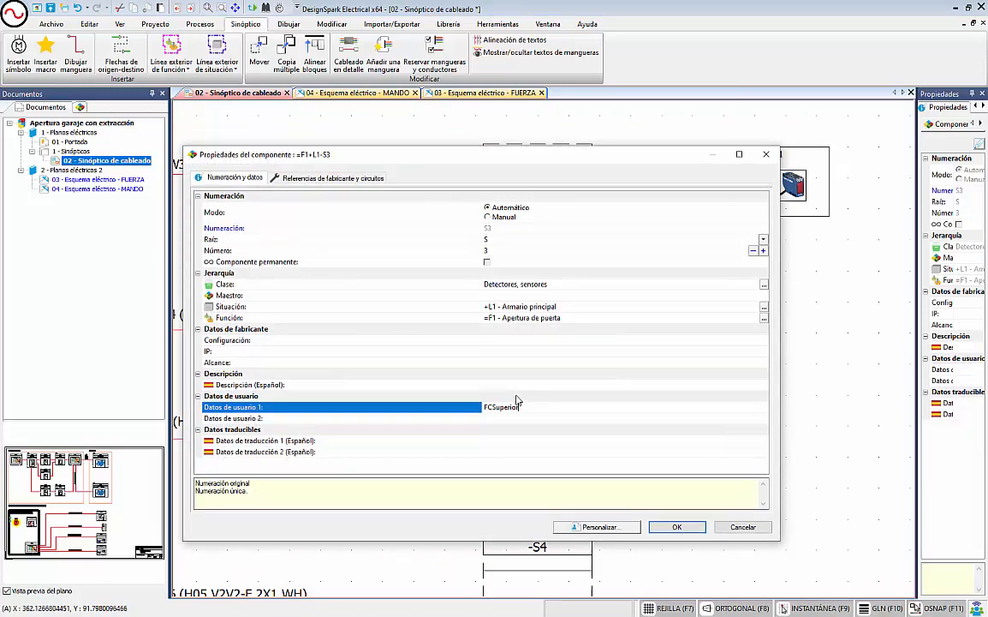
{"action": "left_click", "coordinate": [681, 527]}
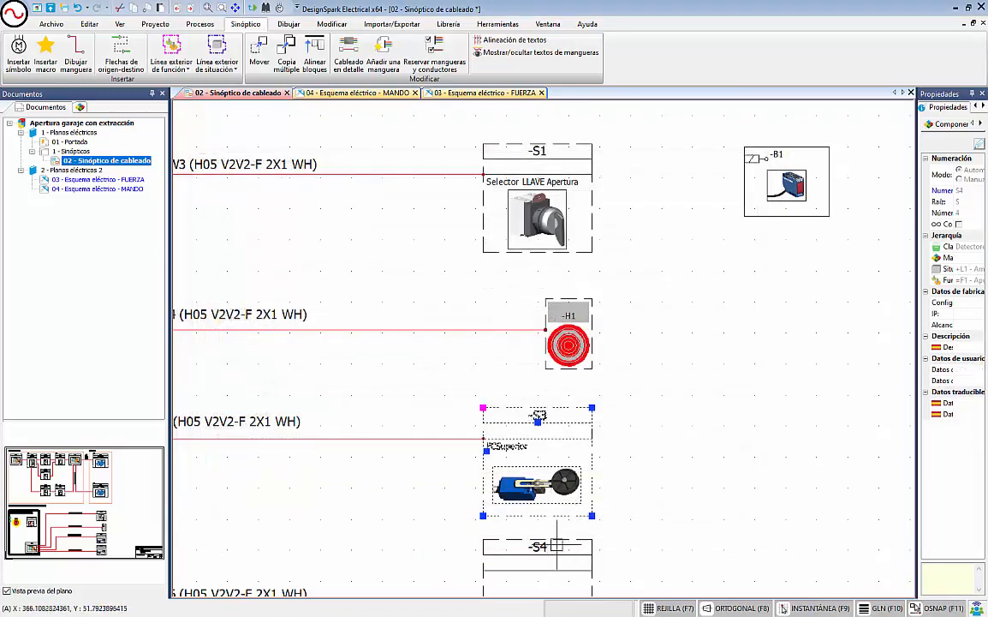
{"action": "double_click", "coordinate": [556, 546]}
{"action": "left_click", "coordinate": [525, 408]}
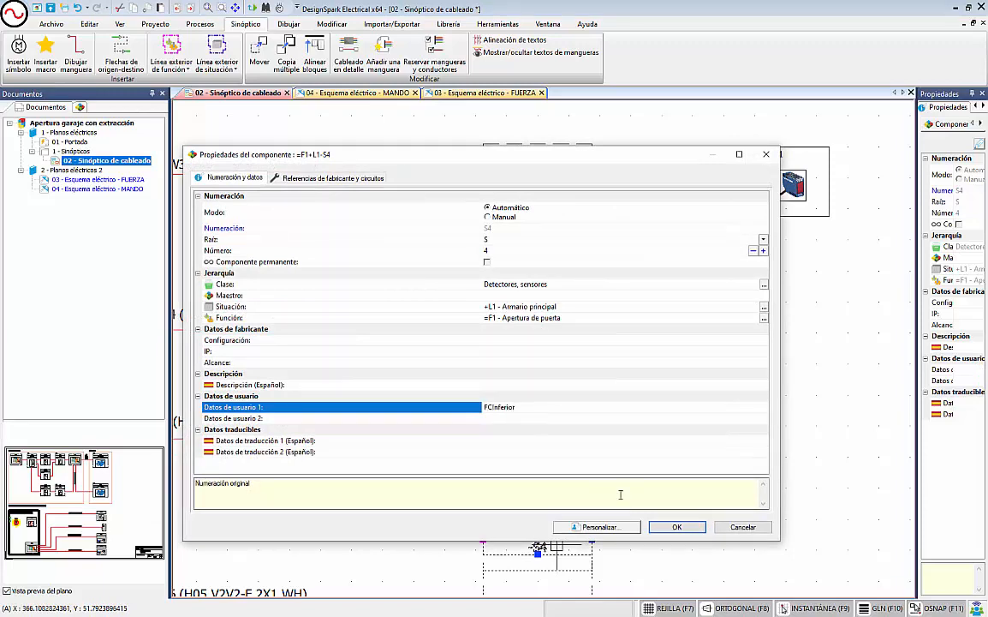
{"action": "left_click", "coordinate": [675, 526]}
- Set Datos de usuario 1 of the signal light H1 to "Baliza"
{"action": "double_click", "coordinate": [570, 345]}
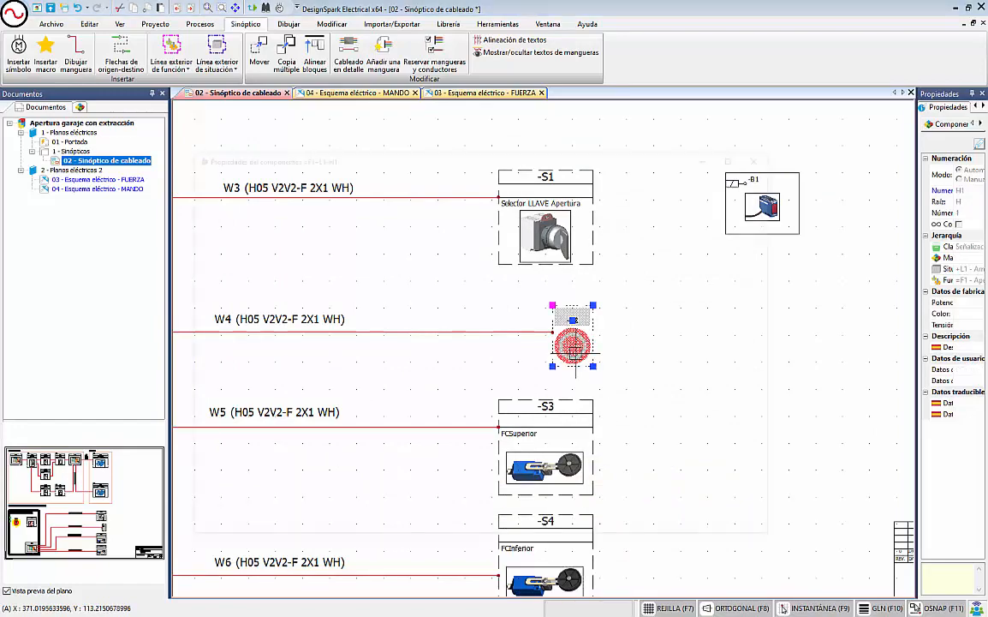
{"action": "left_click", "coordinate": [540, 408]}
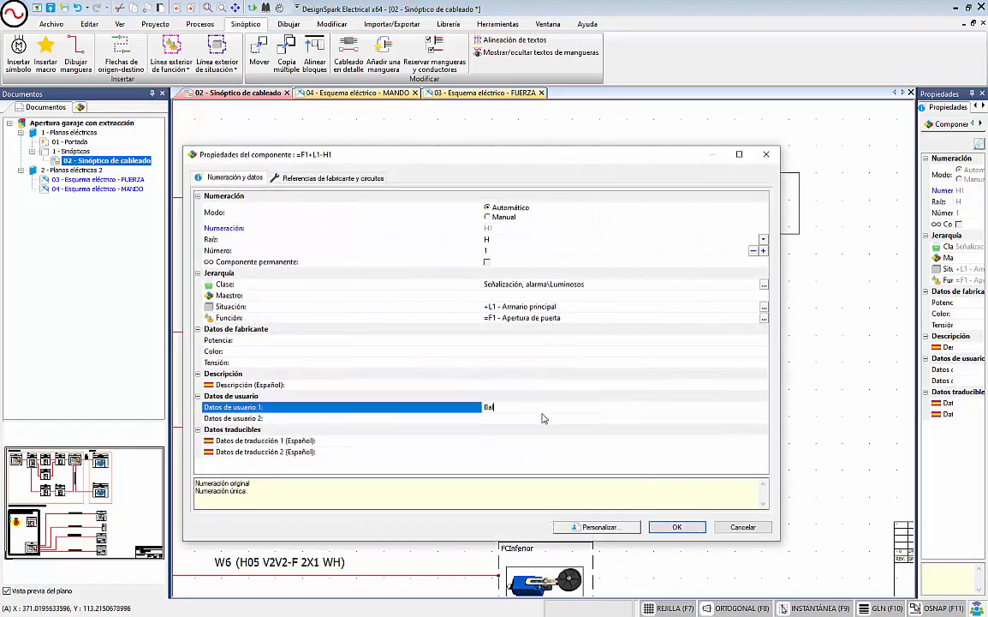
{"action": "type", "text": "Baliza"}
{"action": "left_click", "coordinate": [676, 527]}
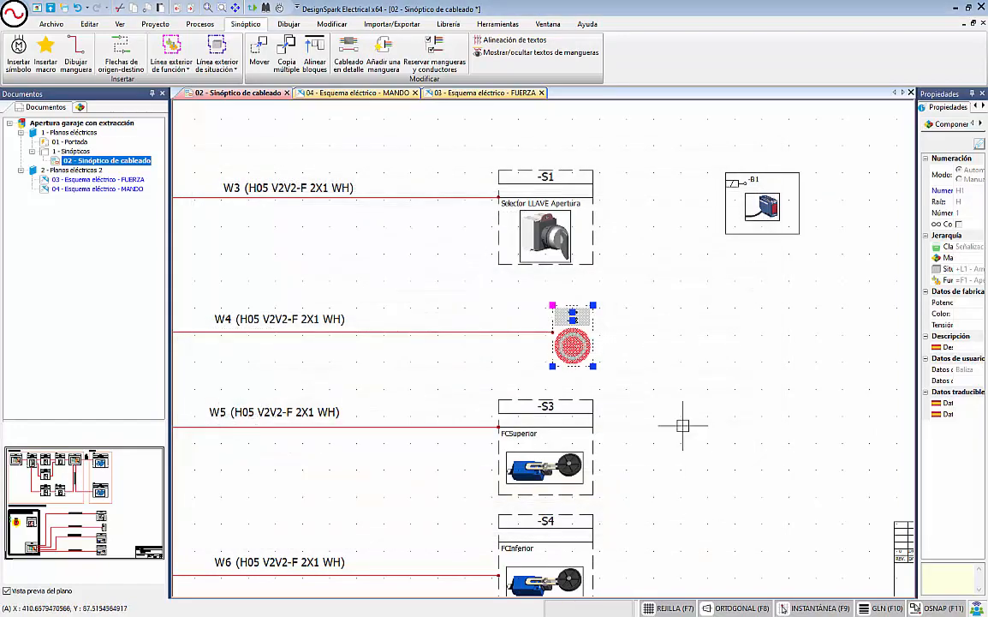
{"action": "scroll", "coordinate": [593, 300], "scroll_direction": "up", "scroll_amount": 3}
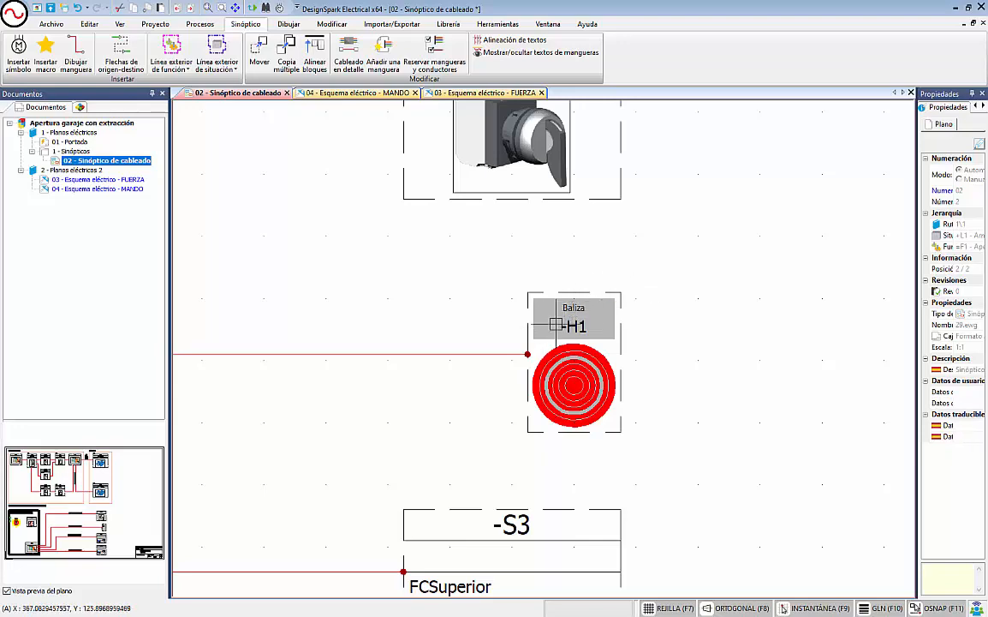
{"action": "scroll", "coordinate": [557, 325], "scroll_direction": "down", "scroll_amount": 1}
- Open the library symbol of sensor B1 for editing
{"action": "middle_click_drag", "start_coordinate": [661, 244], "coordinate": [717, 346]}
{"action": "scroll", "coordinate": [713, 367], "scroll_direction": "down", "scroll_amount": 2}
{"action": "middle_click_drag", "start_coordinate": [876, 251], "coordinate": [614, 281]}
{"action": "scroll", "coordinate": [614, 280], "scroll_direction": "up", "scroll_amount": 2}
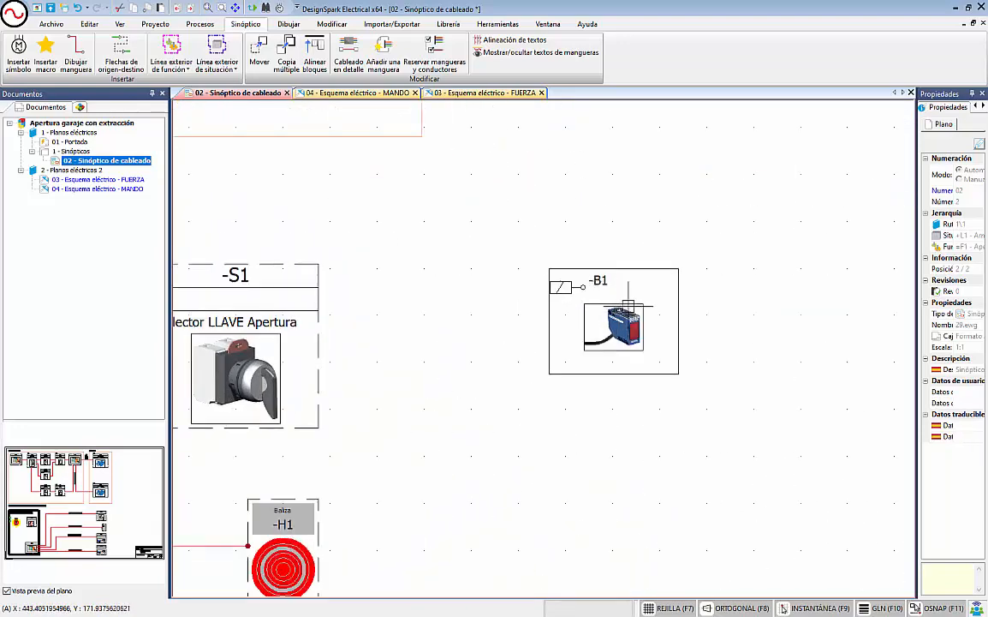
{"action": "left_click", "coordinate": [628, 304]}
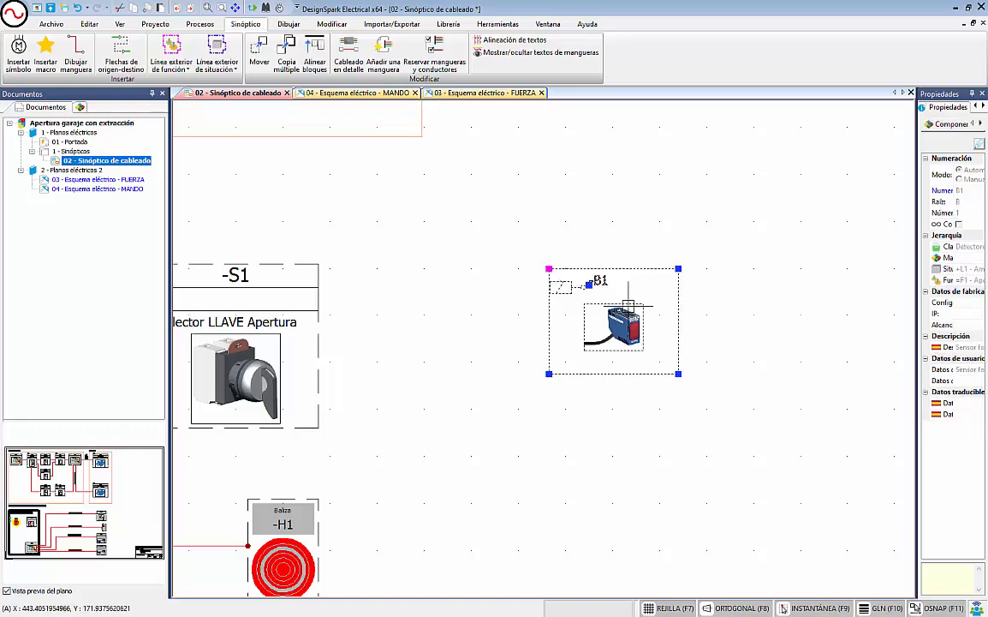
{"action": "right_click", "coordinate": [615, 302]}
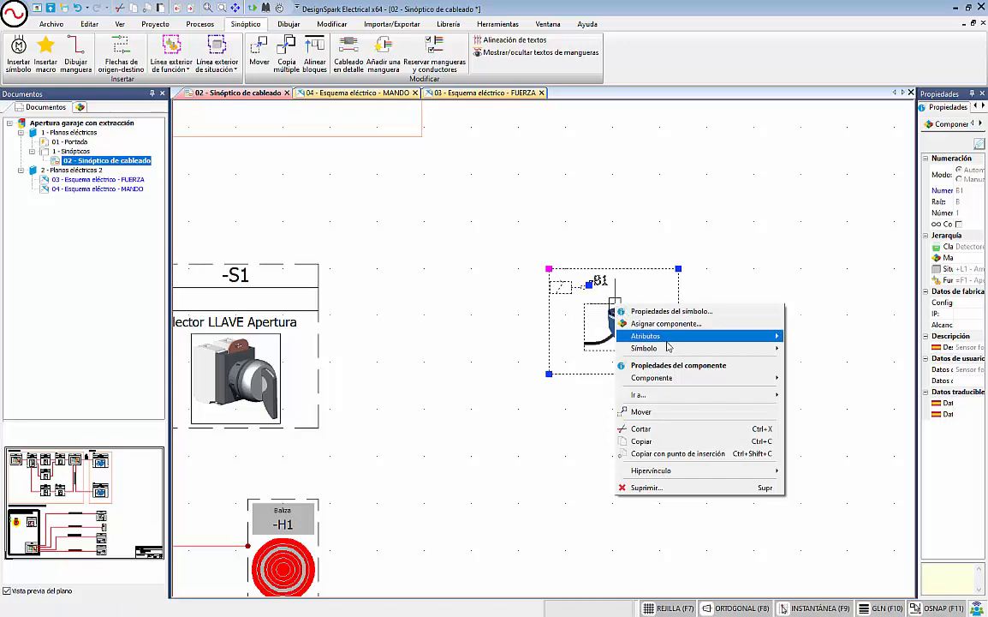
{"action": "mouse_move", "coordinate": [702, 348]}
{"action": "left_click", "coordinate": [824, 375]}
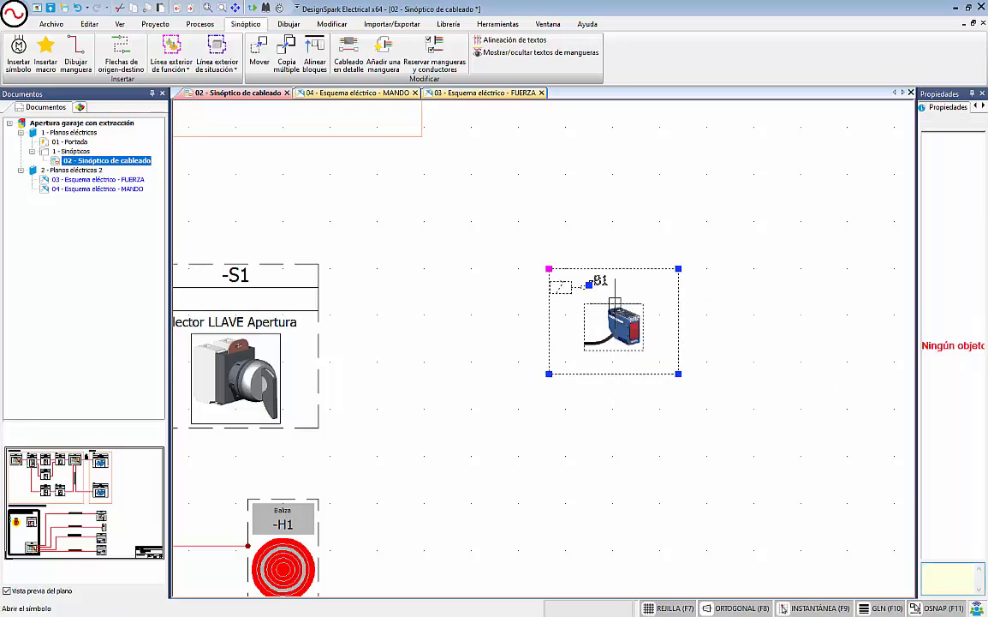
{"action": "scroll", "coordinate": [589, 231], "scroll_direction": "down", "scroll_amount": 2}
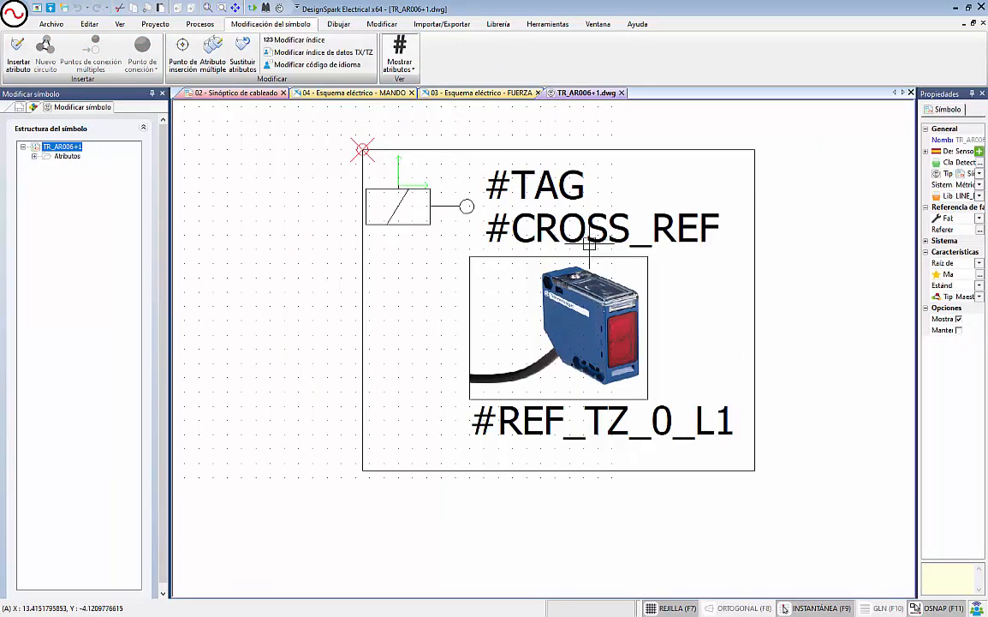
- Display the attributes of the sensor symbol TR_AR006+1 by their descriptions
{"action": "left_click", "coordinate": [416, 70]}
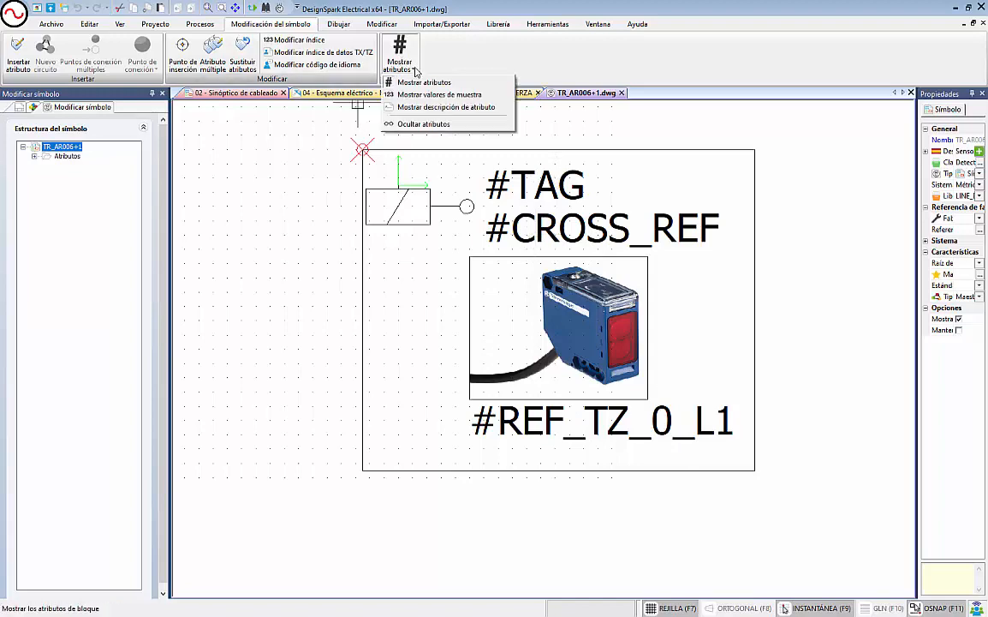
{"action": "left_click", "coordinate": [422, 107]}
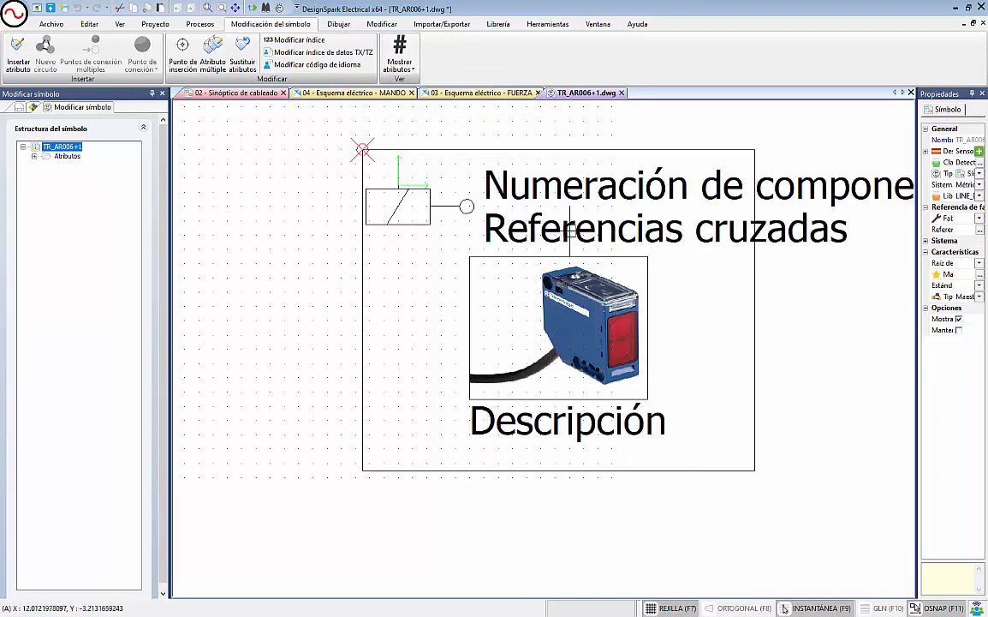
{"action": "middle_click_drag", "start_coordinate": [668, 184], "coordinate": [534, 208]}
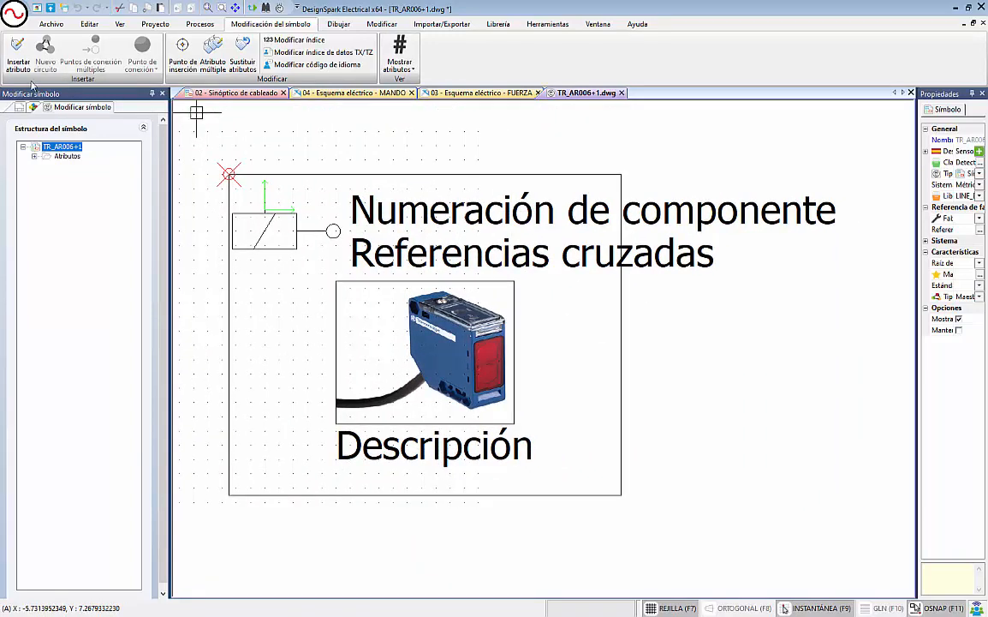
{"action": "left_click", "coordinate": [18, 58]}
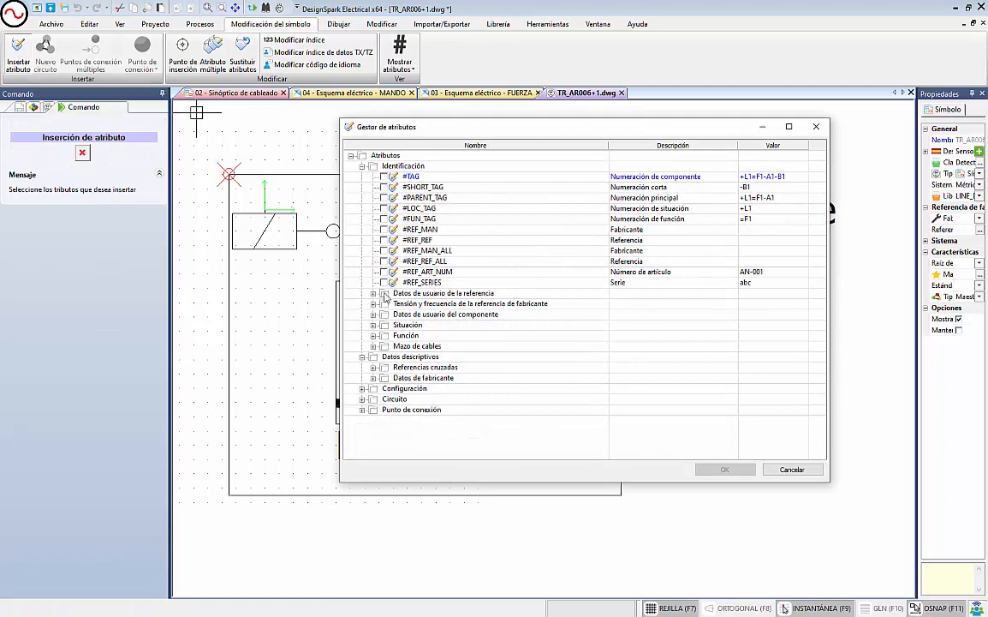
{"action": "left_click", "coordinate": [374, 294]}
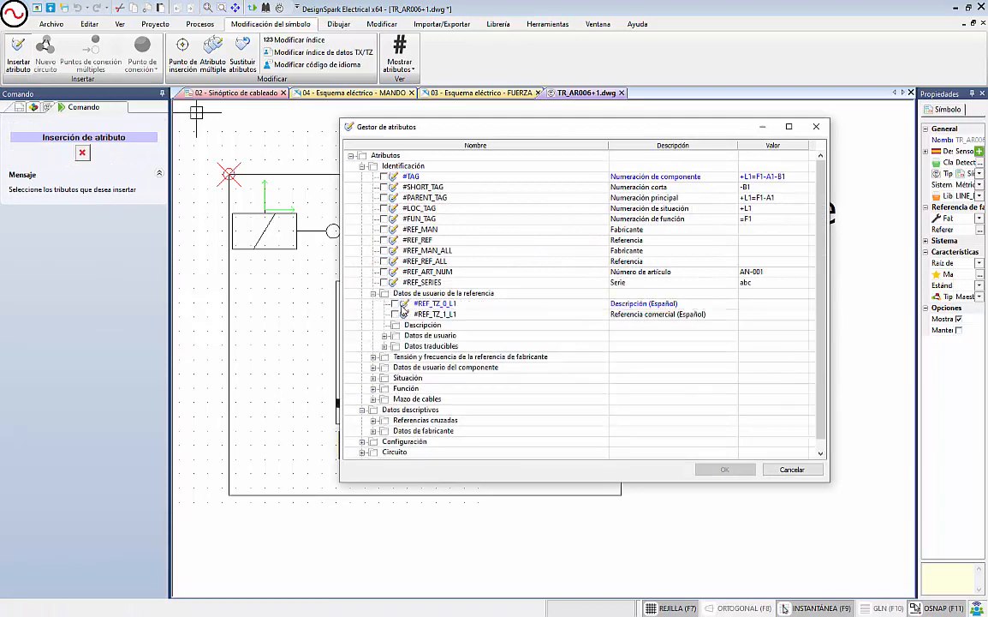
{"action": "left_click", "coordinate": [395, 304]}
{"action": "left_click", "coordinate": [726, 469]}
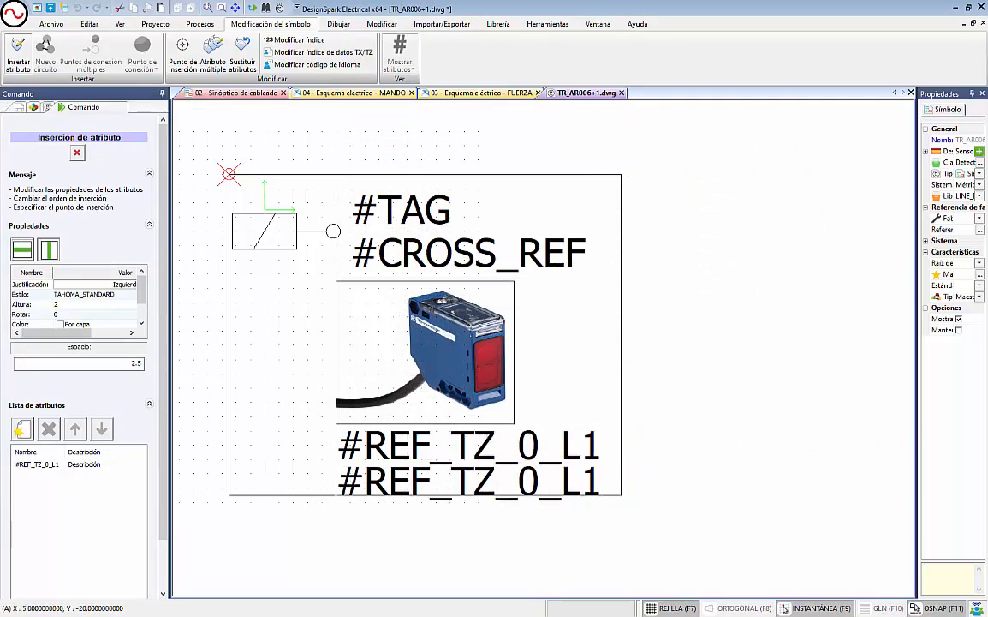
{"action": "key", "text": "Escape"}
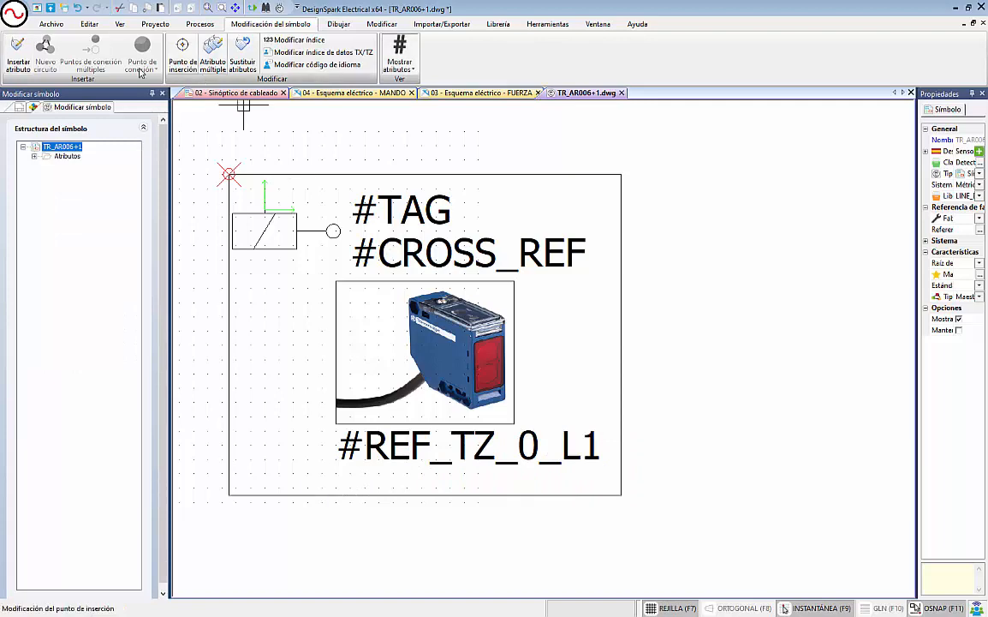
- Insert the reference attribute #REF_TX_0 (Datos de usuario 1) just below the description attribute in the sensor symbol
{"action": "left_click", "coordinate": [17, 65]}
{"action": "left_click", "coordinate": [373, 293]}
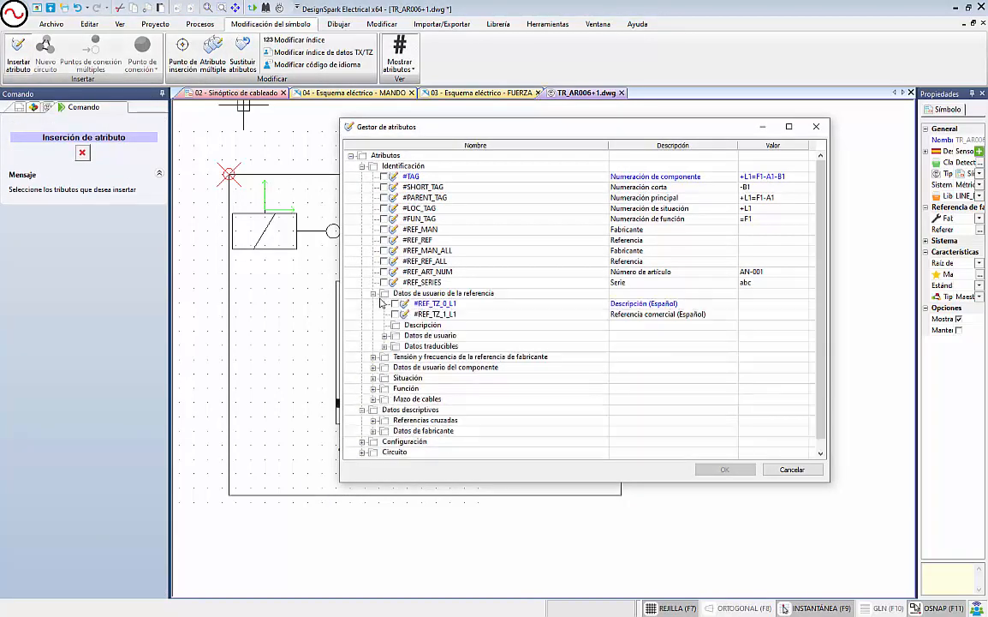
{"action": "left_click", "coordinate": [385, 335]}
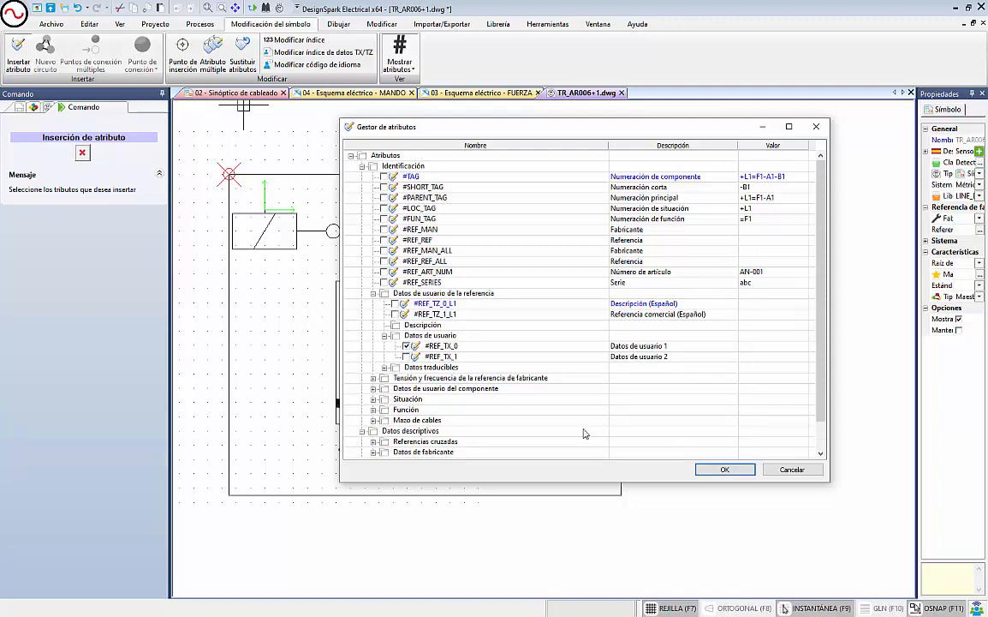
{"action": "left_click", "coordinate": [725, 470]}
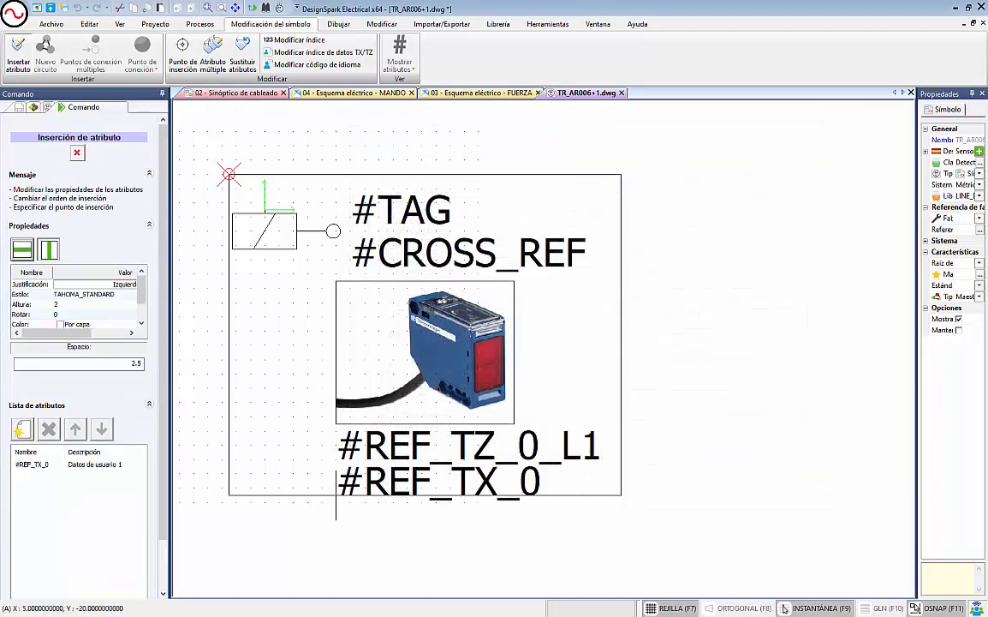
{"action": "left_click", "coordinate": [336, 496]}
- Enlarge the symbol's outer frame by moving its lower-right corner to X 30, Y -22.5, and save and close the symbol
{"action": "left_click", "coordinate": [296, 495]}
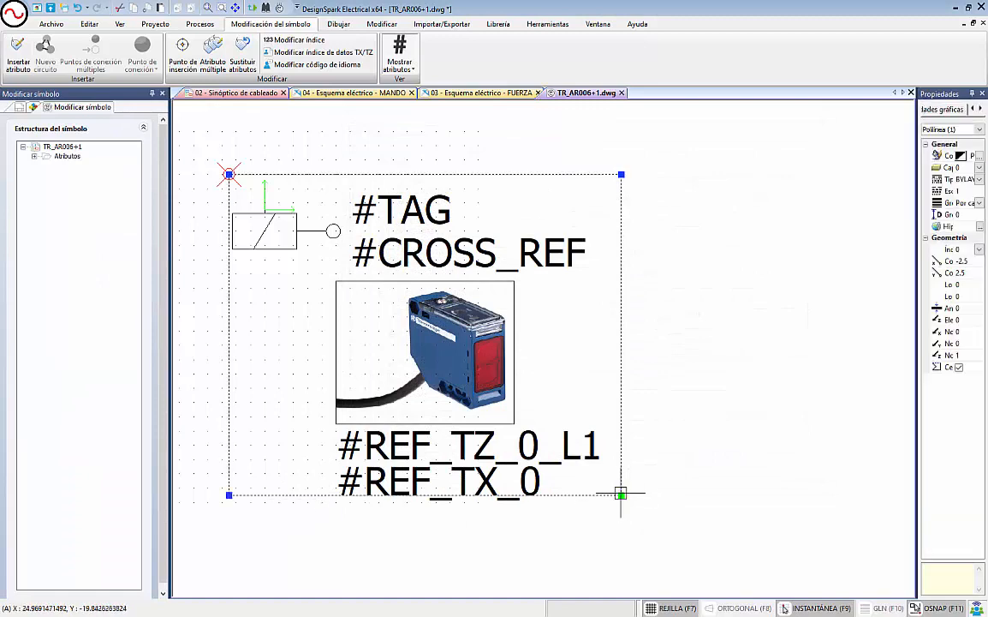
{"action": "mouse_move", "coordinate": [621, 497]}
{"action": "left_mouse_down"}
{"action": "mouse_move", "coordinate": [642, 520]}
{"action": "mouse_move", "coordinate": [621, 495]}
{"action": "left_mouse_up"}
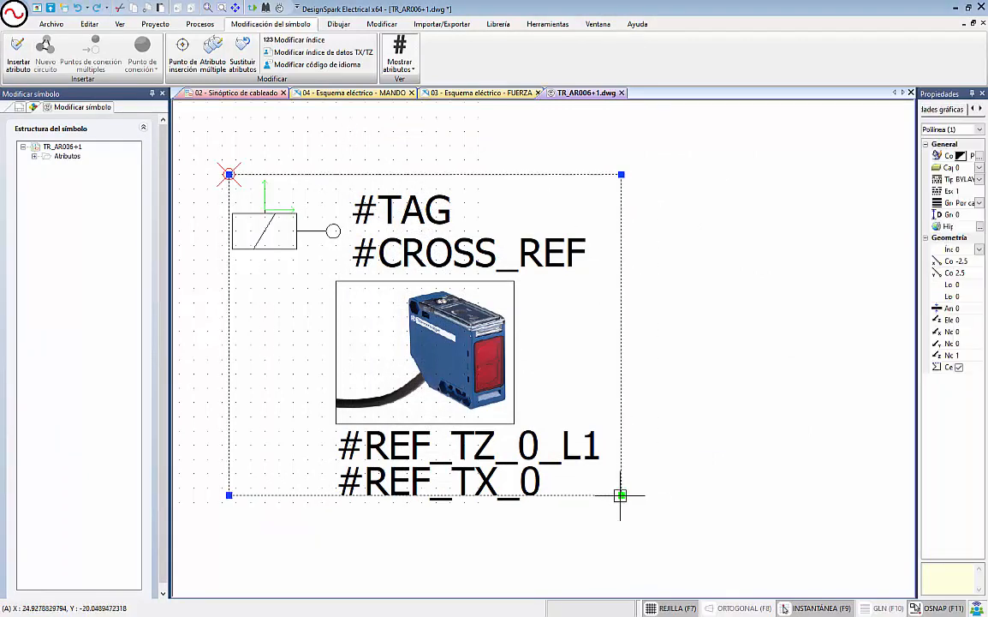
{"action": "left_click", "coordinate": [621, 495]}
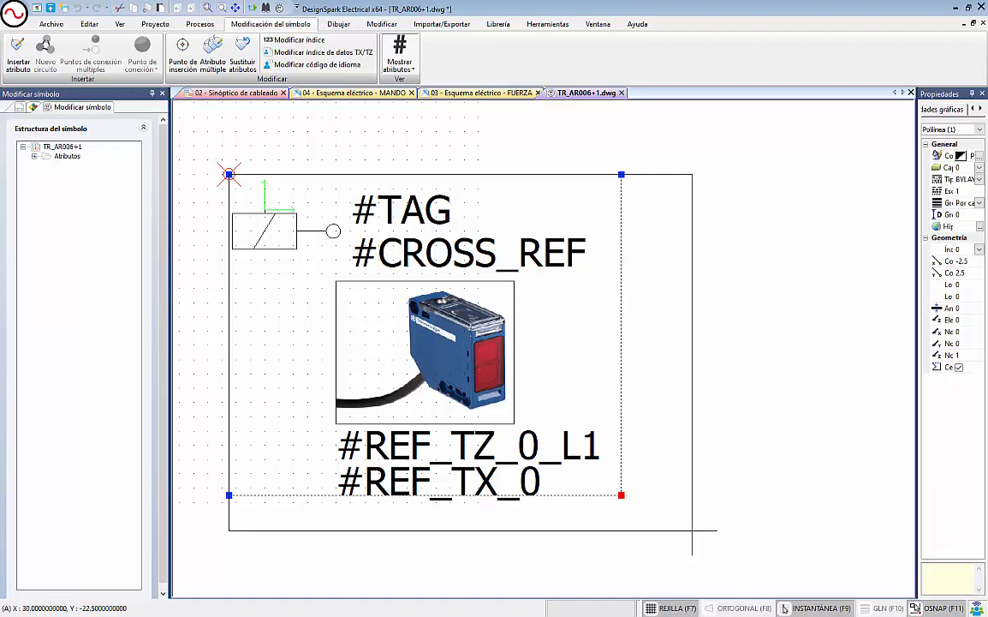
{"action": "left_click", "coordinate": [692, 530]}
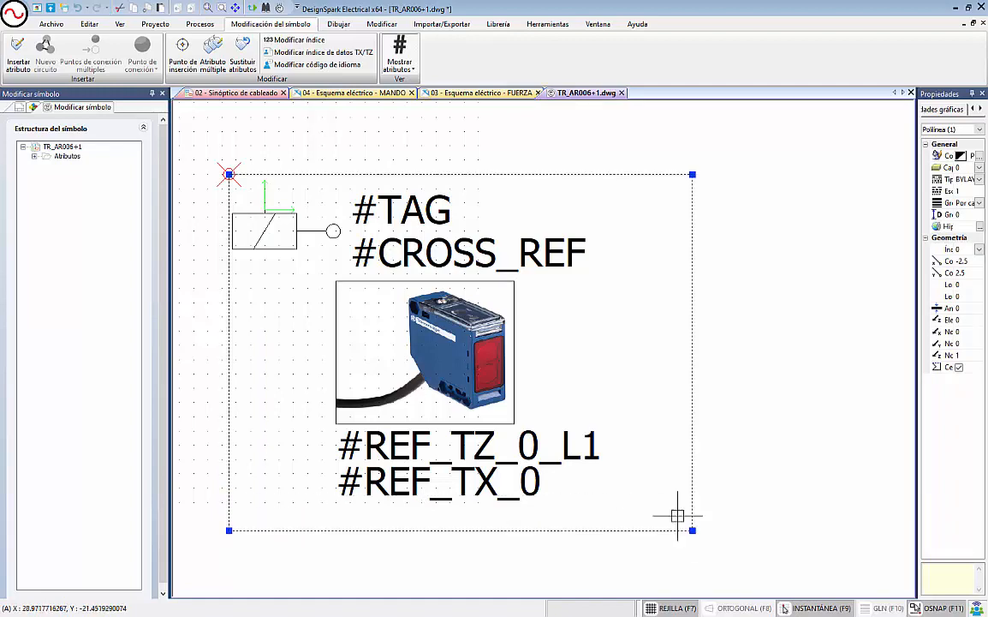
{"action": "left_click", "coordinate": [621, 92]}
{"action": "left_click", "coordinate": [482, 345]}
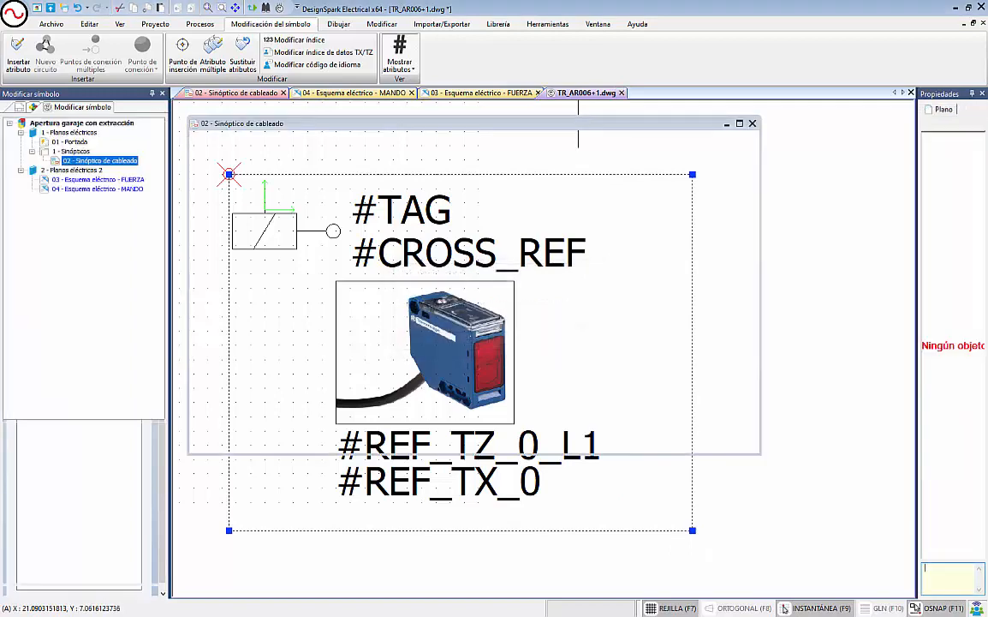
- Check the description and user data in the component properties of sensor B1 in the wiring synoptic
{"action": "left_click", "coordinate": [619, 267]}
{"action": "right_click", "coordinate": [620, 268]}
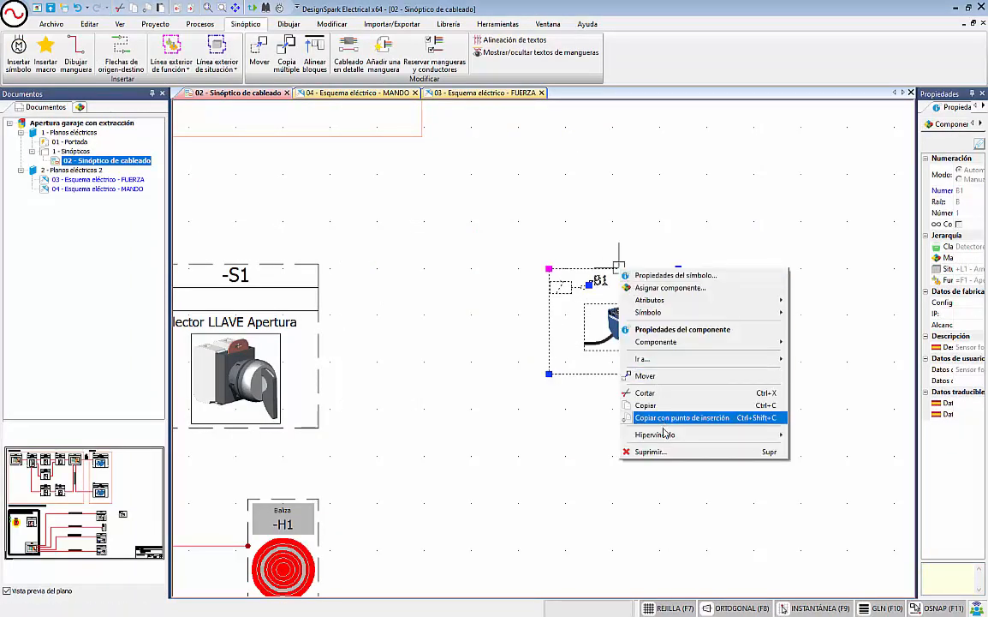
{"action": "left_click", "coordinate": [695, 336]}
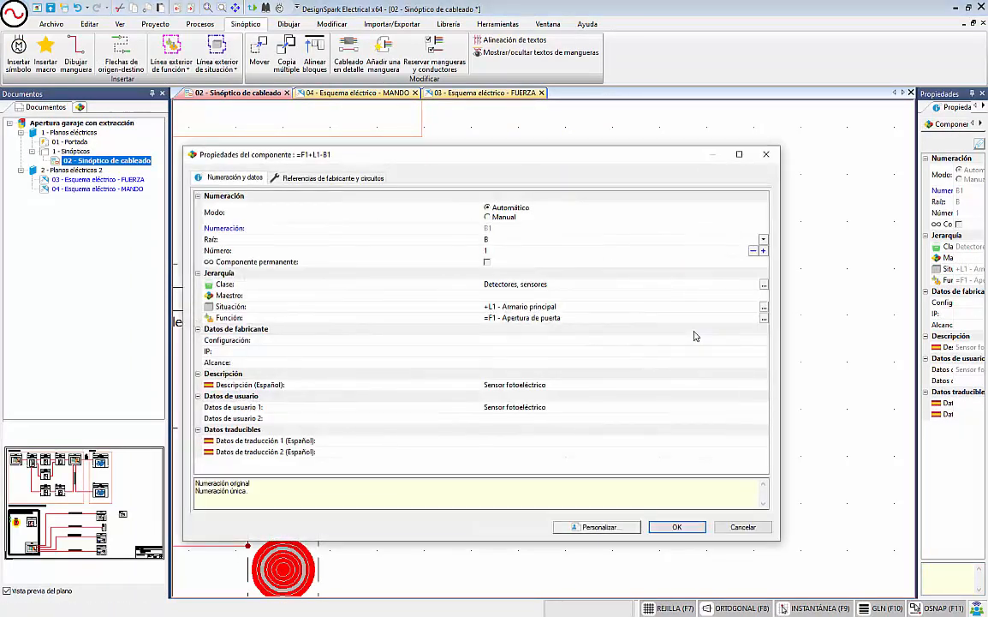
{"action": "left_click", "coordinate": [574, 384]}
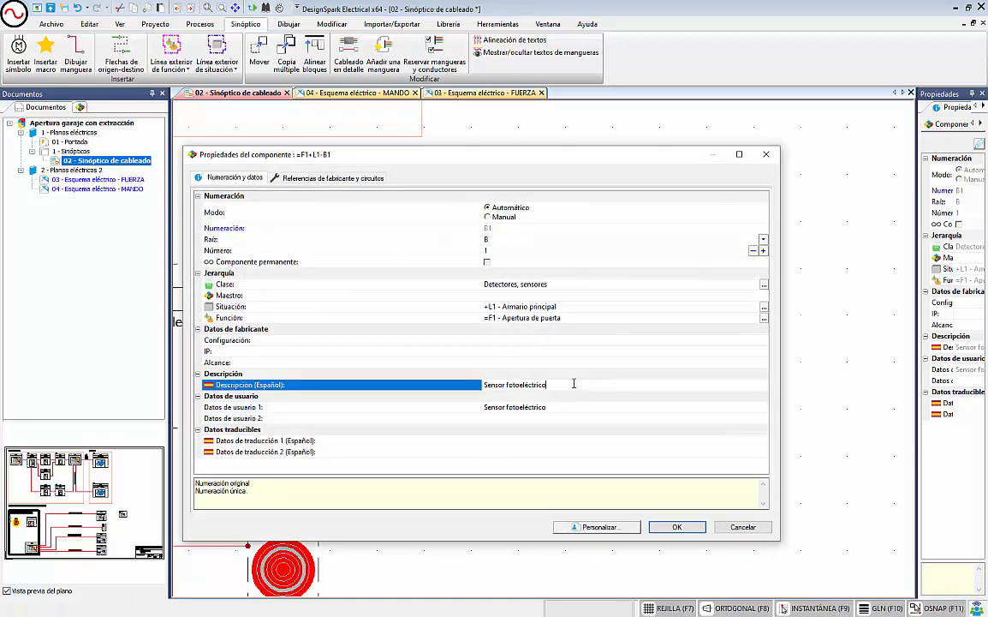
{"action": "left_click", "coordinate": [677, 527]}
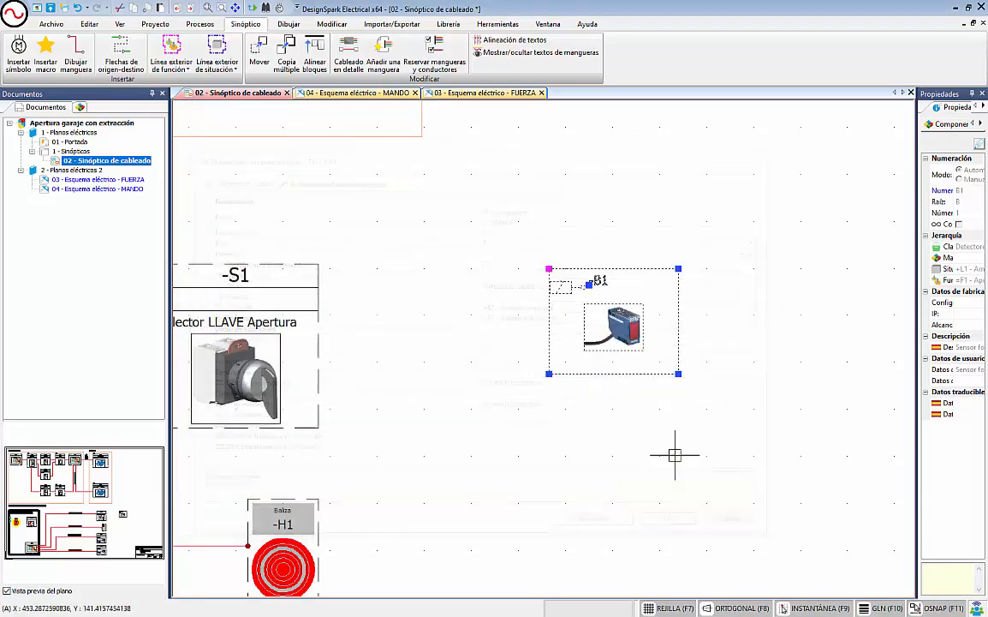
- Try to update the placed symbol of sensor B1 from the edited library symbol
{"action": "right_click", "coordinate": [626, 268]}
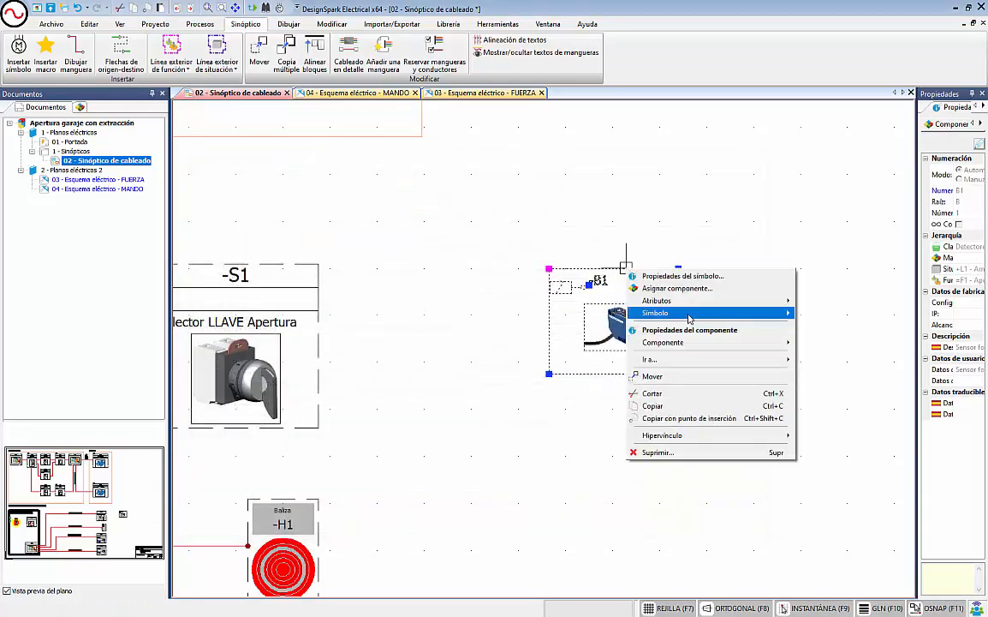
{"action": "mouse_move", "coordinate": [688, 317]}
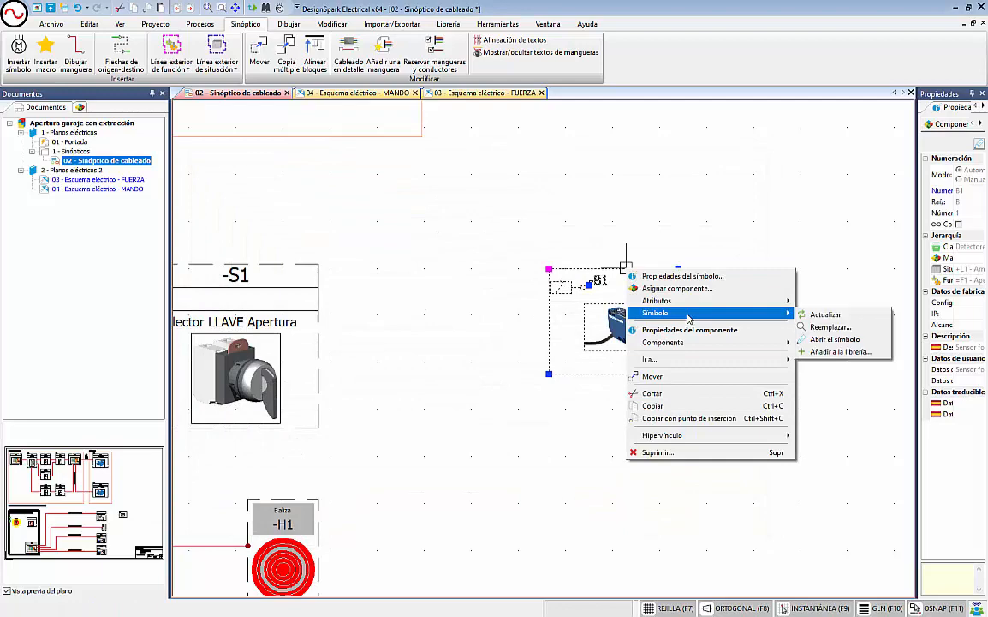
{"action": "left_click", "coordinate": [835, 315]}
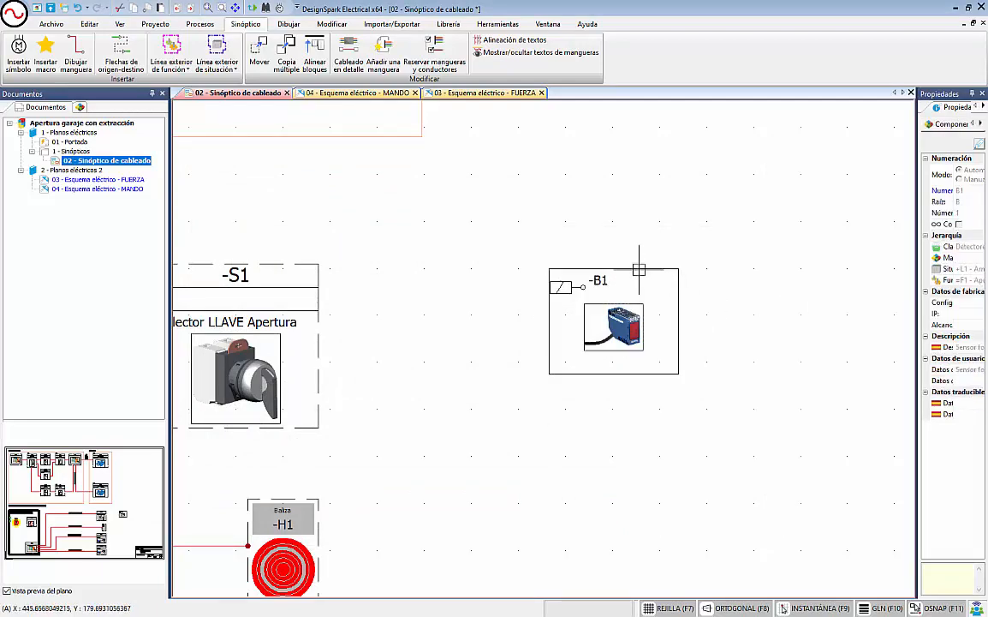
- Delete sensor B1 and reinsert its symbol beside S1 with Datos de usuario 1 set to "Sensor fotoeléctrico puerta"
{"action": "left_click", "coordinate": [638, 270]}
{"action": "key", "text": "Delete"}
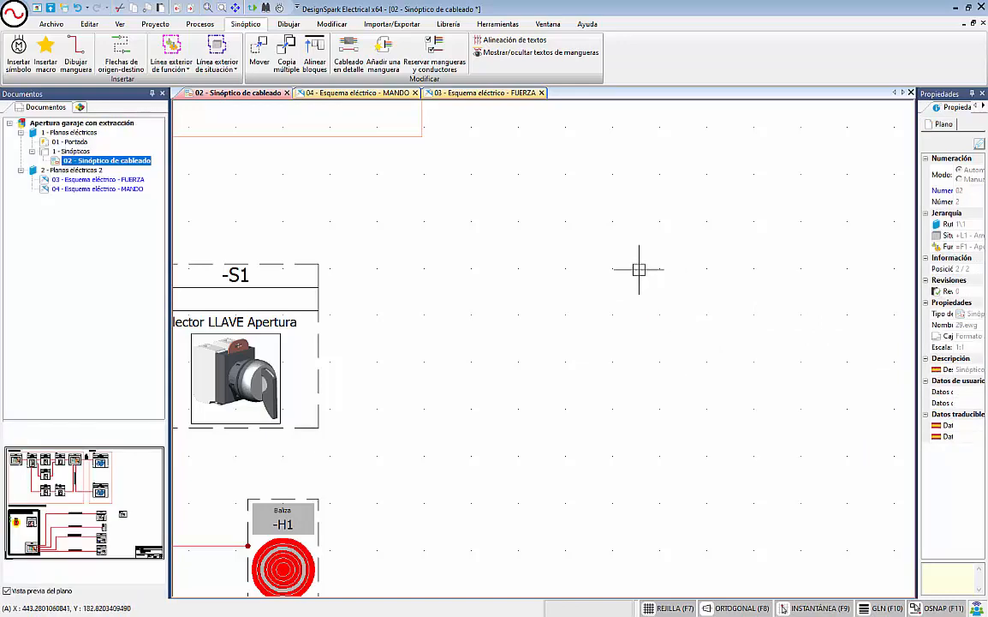
{"action": "left_click", "coordinate": [18, 60]}
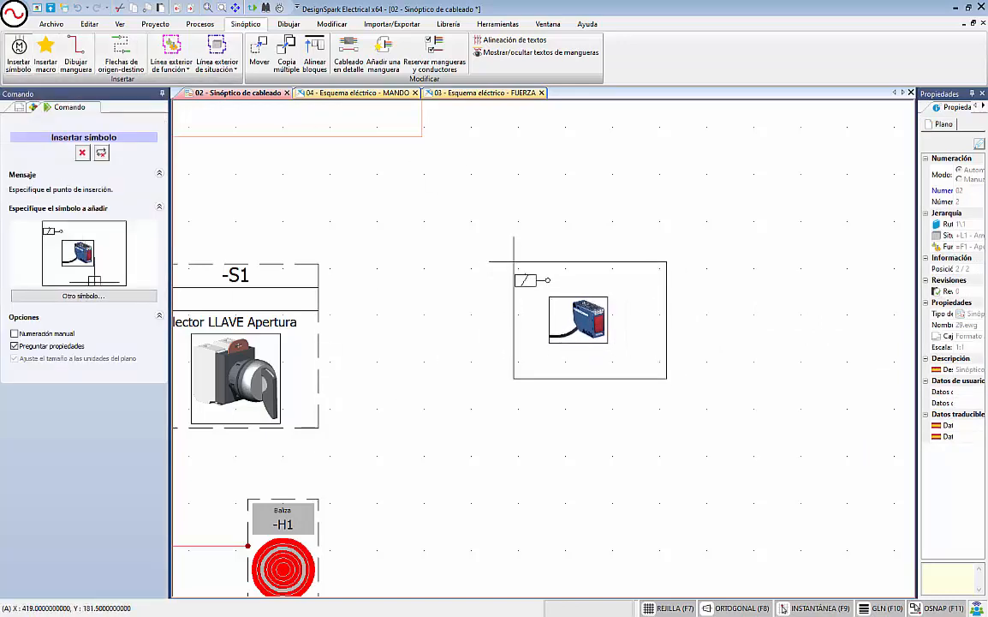
{"action": "left_click", "coordinate": [523, 264]}
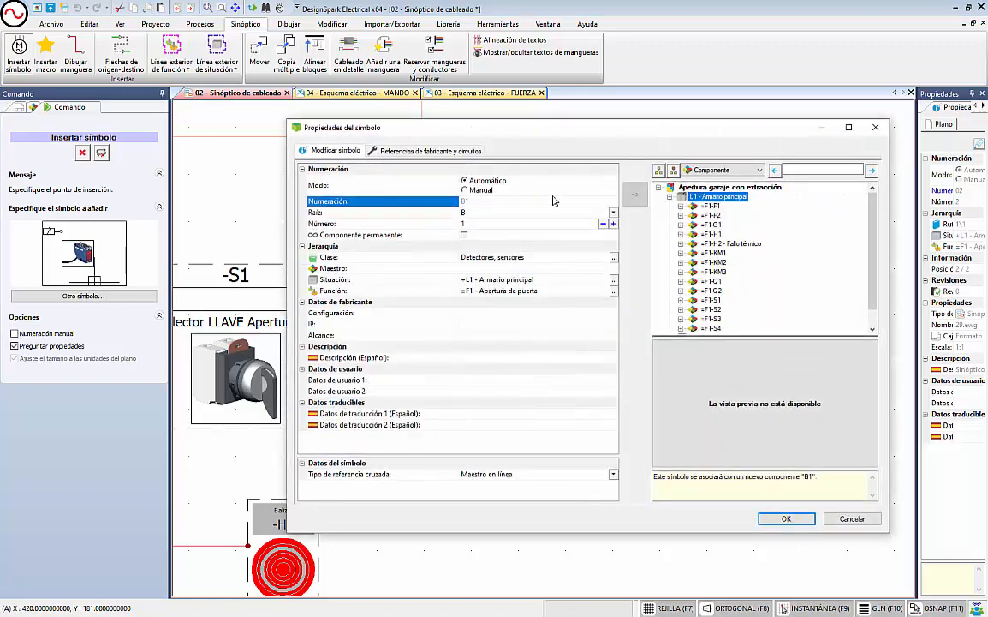
{"action": "left_click", "coordinate": [514, 380]}
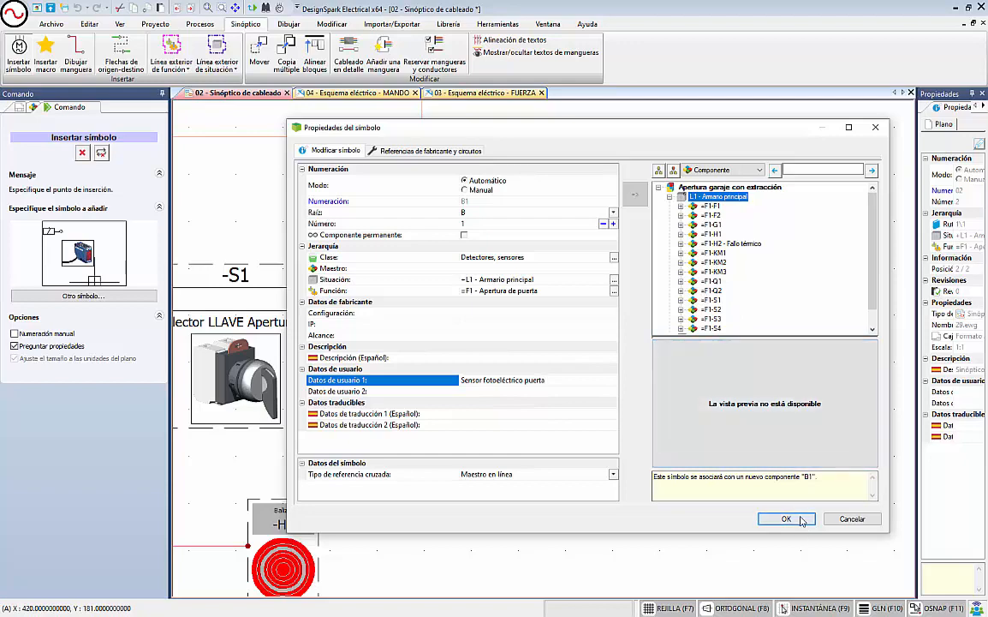
{"action": "scroll", "coordinate": [722, 282], "scroll_direction": "down", "scroll_amount": 1}
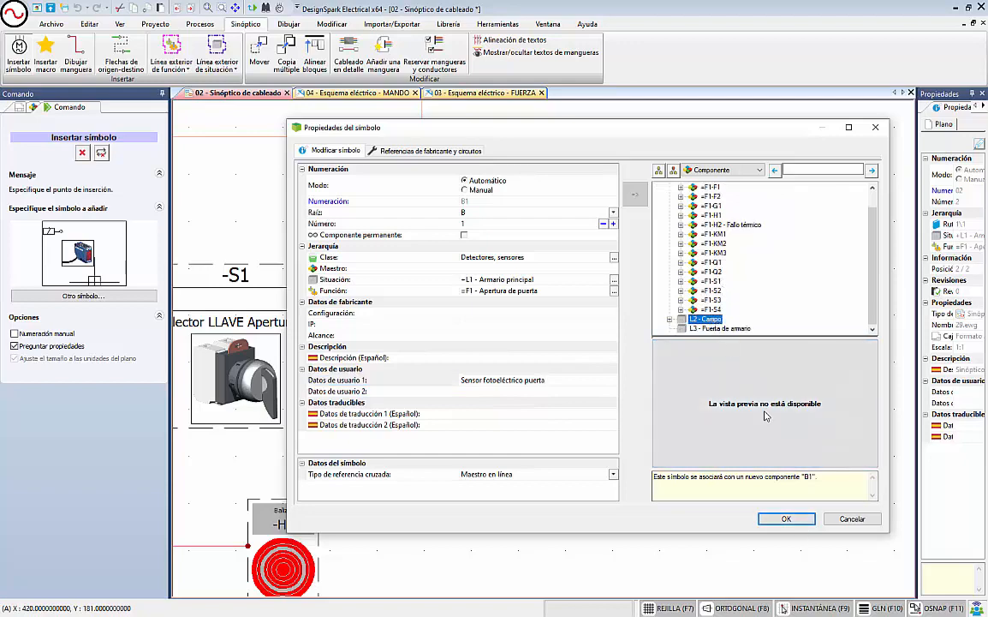
{"action": "left_click", "coordinate": [786, 519]}
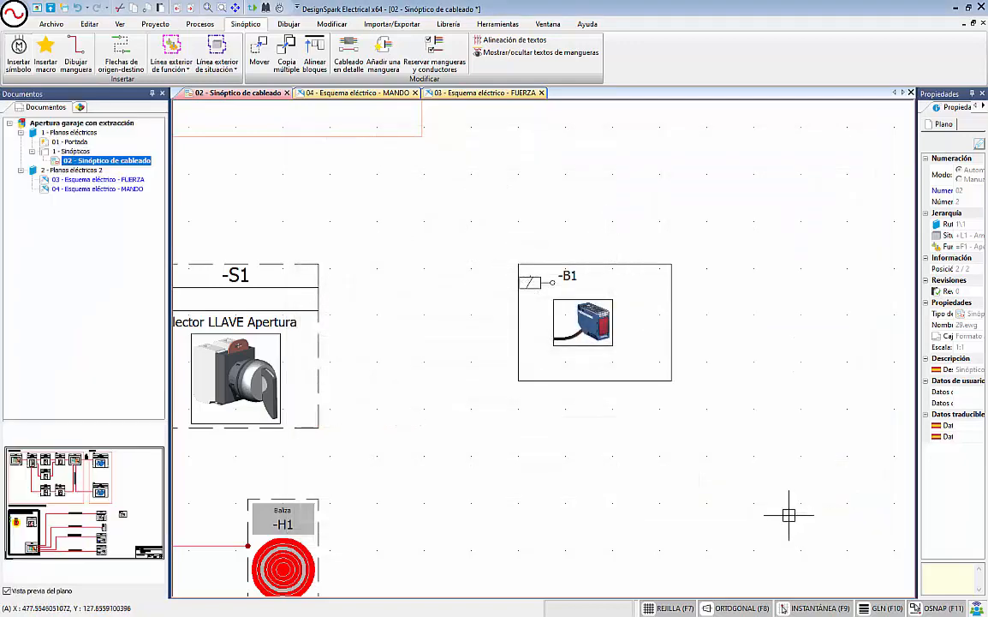
{"action": "left_click", "coordinate": [591, 346]}
{"action": "right_click", "coordinate": [590, 346]}
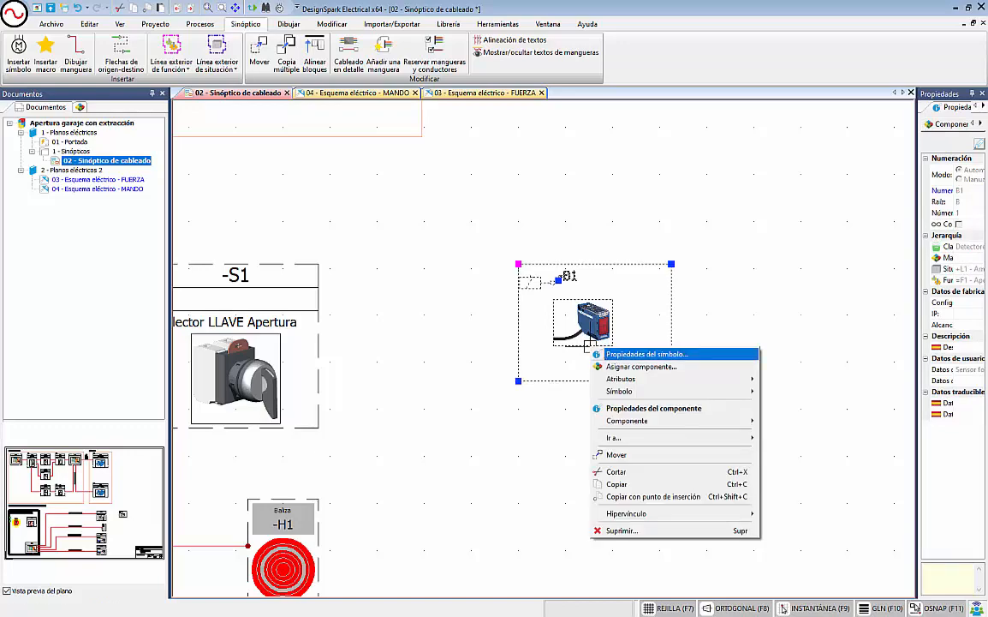
{"action": "key", "text": "Escape"}
{"action": "key", "text": "Escape"}
- Draw a cable from terminal block X3, up and over the W3 cable, to the upper edge of sensor B1
{"action": "scroll", "coordinate": [440, 227], "scroll_direction": "down", "scroll_amount": 2}
{"action": "middle_click_drag", "start_coordinate": [443, 261], "coordinate": [630, 316]}
{"action": "scroll", "coordinate": [617, 320], "scroll_direction": "down", "scroll_amount": 2}
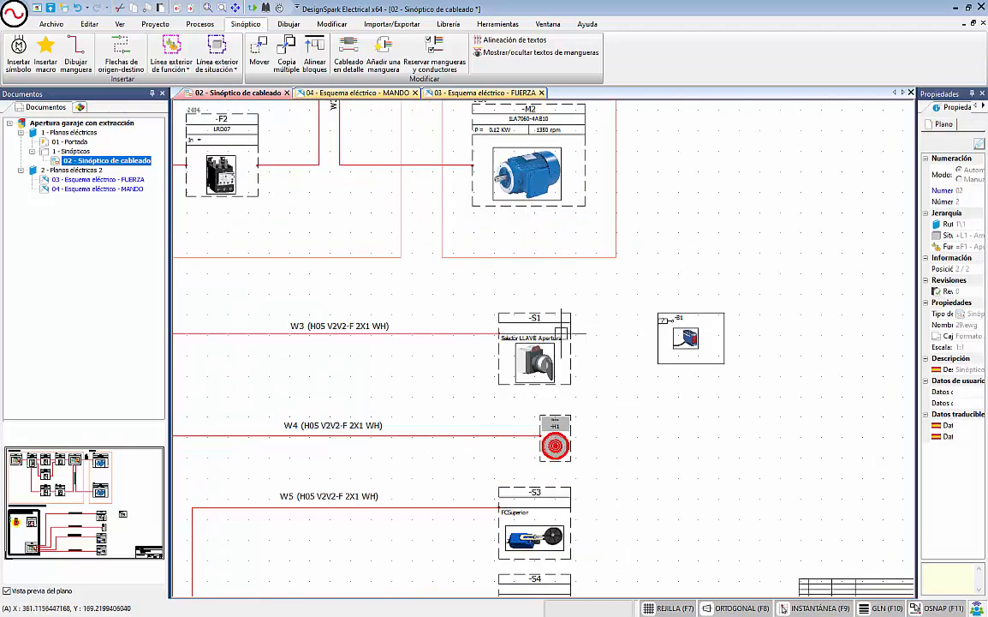
{"action": "middle_click_drag", "start_coordinate": [439, 347], "coordinate": [574, 375]}
{"action": "middle_click_drag", "start_coordinate": [405, 383], "coordinate": [444, 371]}
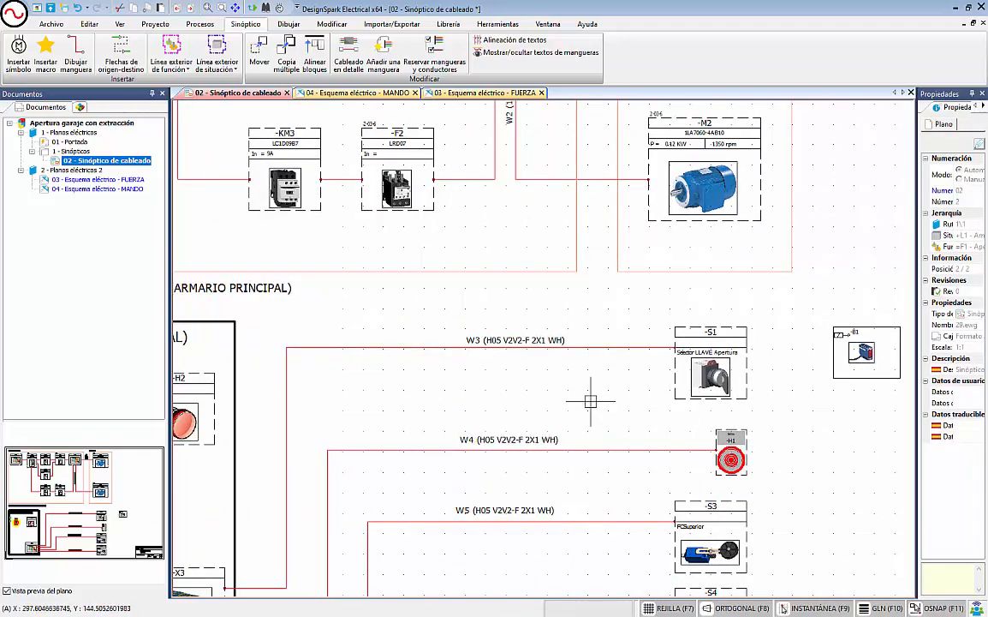
{"action": "middle_click_drag", "start_coordinate": [476, 414], "coordinate": [531, 347]}
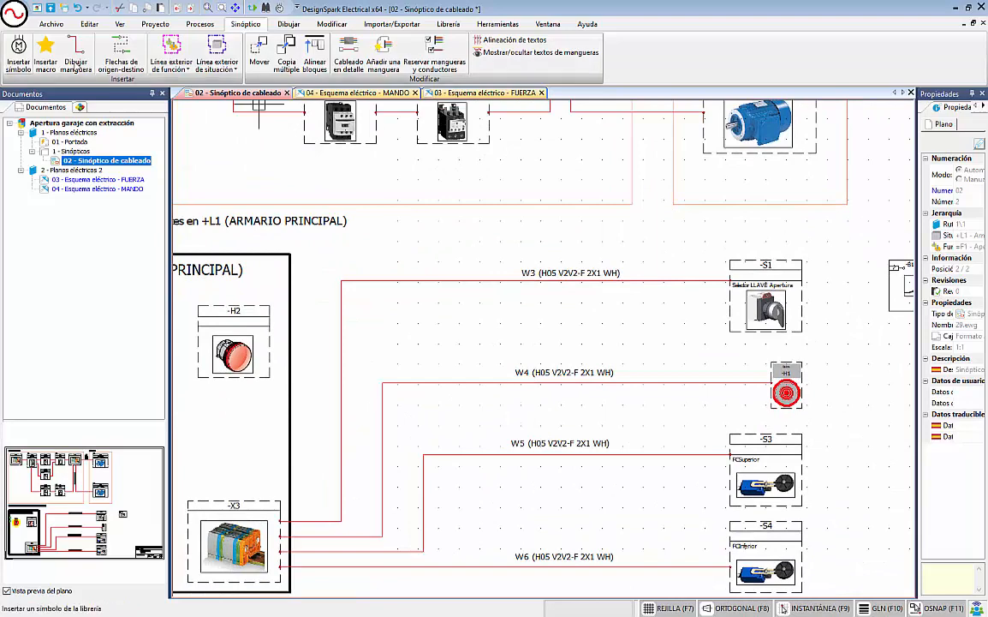
{"action": "left_click", "coordinate": [75, 51]}
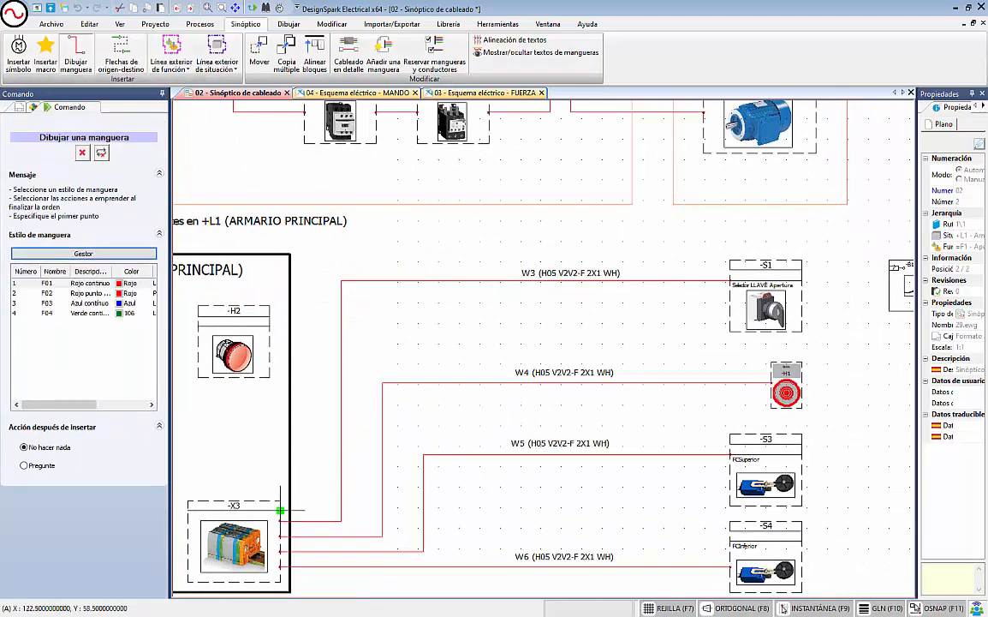
{"action": "left_click", "coordinate": [280, 510]}
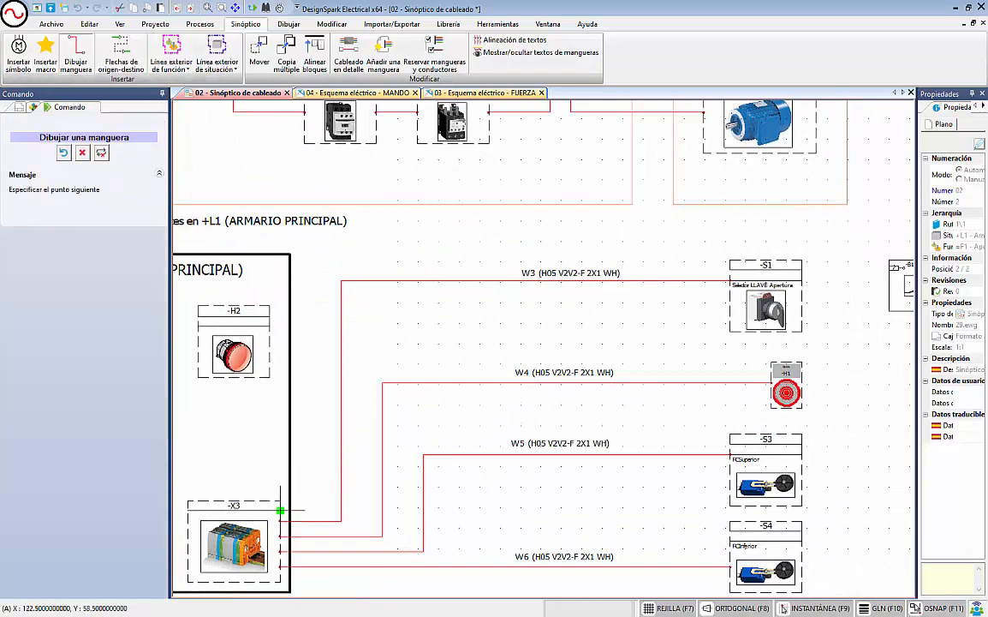
{"action": "left_click", "coordinate": [325, 505]}
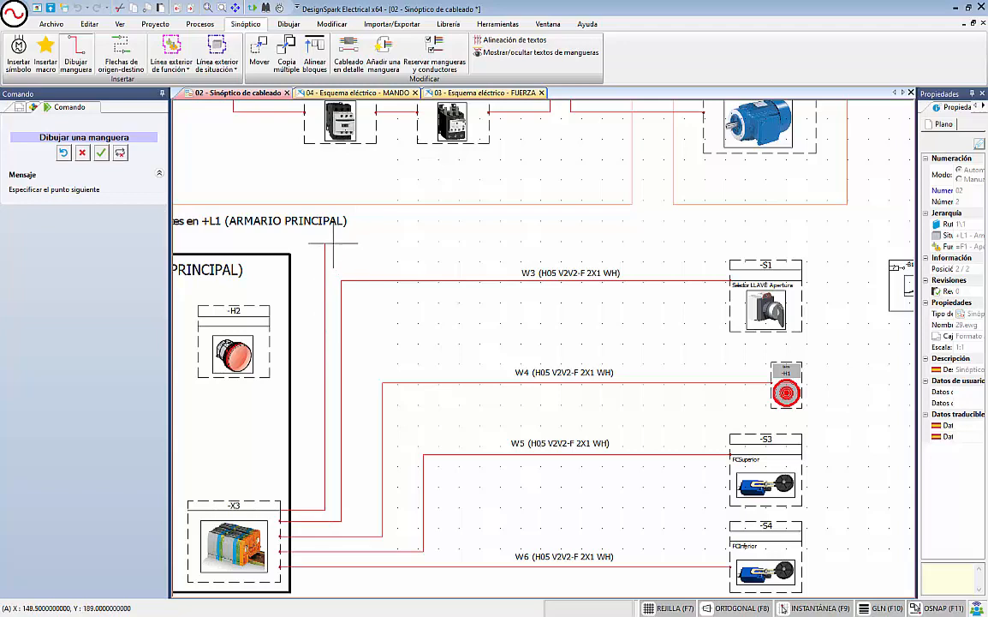
{"action": "left_click", "coordinate": [336, 240]}
{"action": "middle_click_drag", "start_coordinate": [816, 214], "coordinate": [620, 214]}
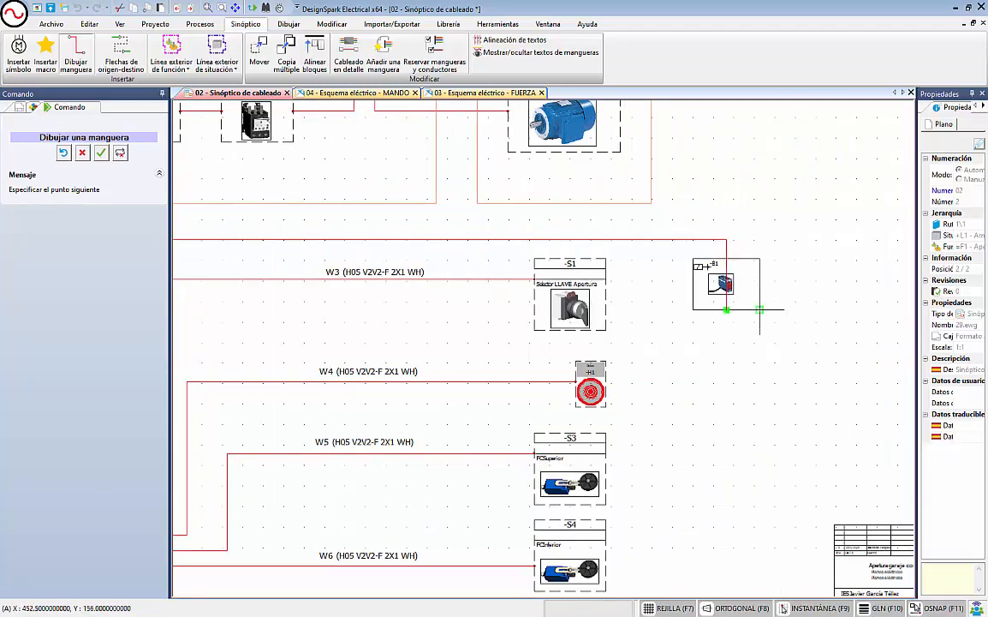
{"action": "left_click", "coordinate": [727, 257]}
- Extend the loose end of the new X3 cable to meet the upper edge of sensor B1
{"action": "scroll", "coordinate": [735, 250], "scroll_direction": "up", "scroll_amount": 4}
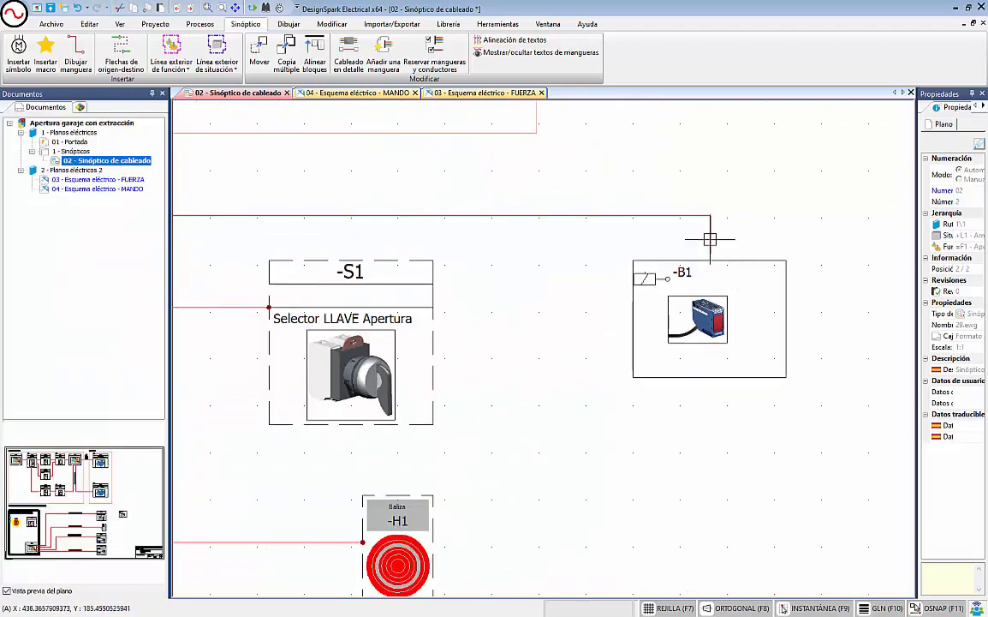
{"action": "scroll", "coordinate": [708, 238], "scroll_direction": "up", "scroll_amount": 3}
{"action": "left_click", "coordinate": [711, 258]}
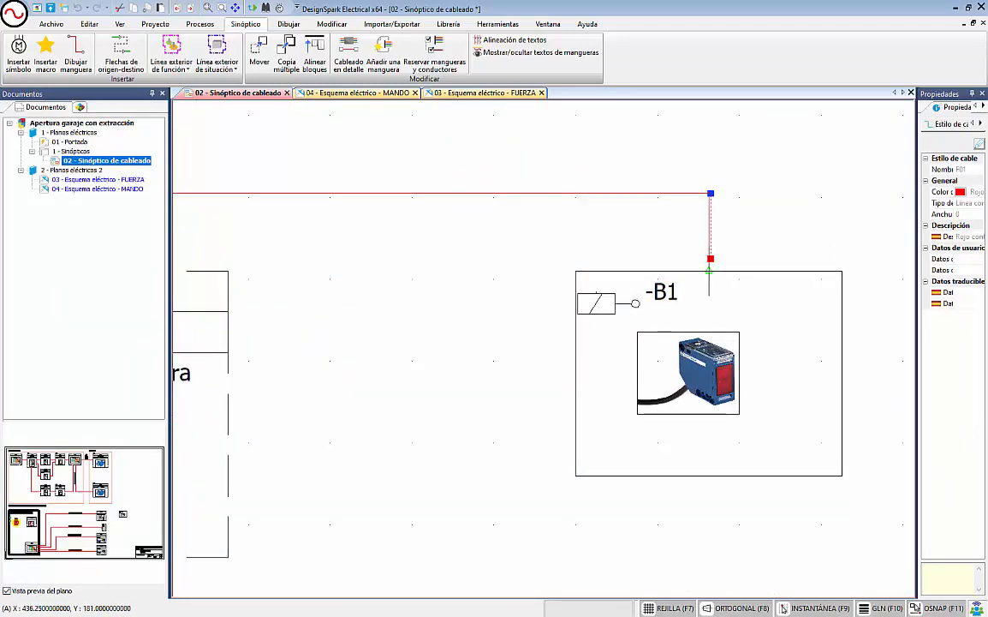
{"action": "left_click", "coordinate": [709, 271]}
{"action": "scroll", "coordinate": [420, 358], "scroll_direction": "down", "scroll_amount": 3}
{"action": "middle_click_drag", "start_coordinate": [380, 391], "coordinate": [706, 295]}
{"action": "middle_click_drag", "start_coordinate": [183, 519], "coordinate": [538, 394]}
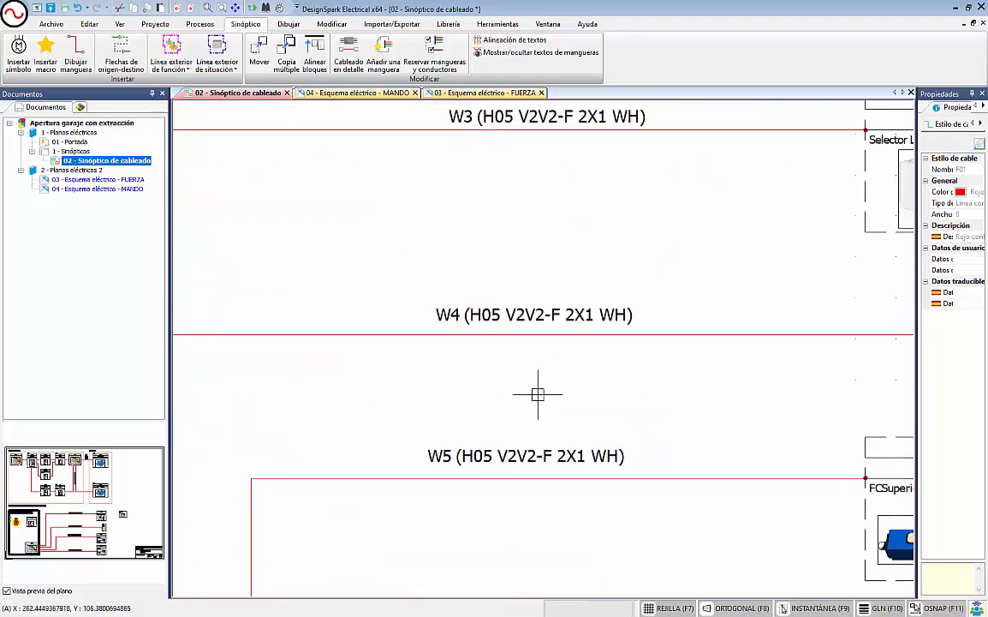
{"action": "middle_click_drag", "start_coordinate": [214, 407], "coordinate": [539, 407]}
{"action": "middle_click_drag", "start_coordinate": [329, 580], "coordinate": [476, 369]}
{"action": "scroll", "coordinate": [476, 369], "scroll_direction": "up", "scroll_amount": 3}
{"action": "key", "text": "Escape"}
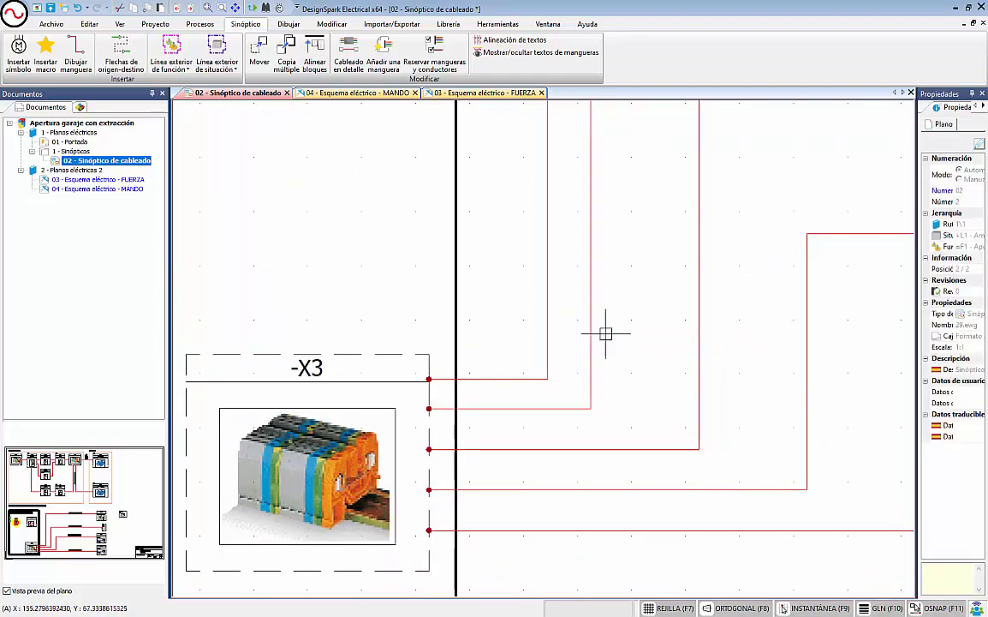
- Check the available X3 terminals in the detailed wiring of the new cable between X3 and B1
{"action": "scroll", "coordinate": [605, 333], "scroll_direction": "down", "scroll_amount": 3}
{"action": "middle_click_drag", "start_coordinate": [874, 155], "coordinate": [663, 308]}
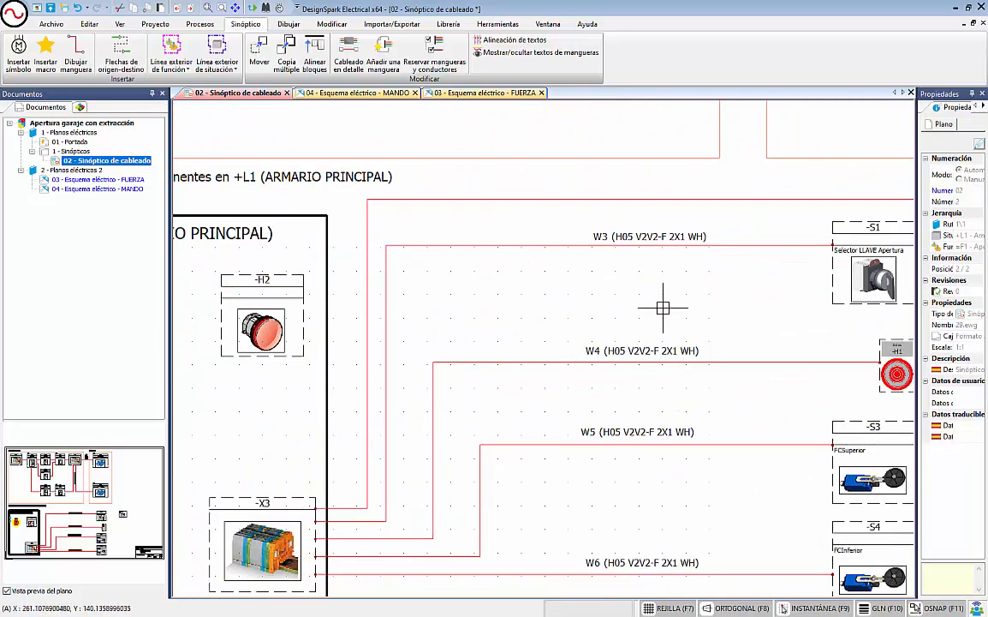
{"action": "scroll", "coordinate": [471, 377], "scroll_direction": "down", "scroll_amount": 3}
{"action": "middle_click_drag", "start_coordinate": [328, 469], "coordinate": [421, 404]}
{"action": "scroll", "coordinate": [423, 404], "scroll_direction": "up", "scroll_amount": 2}
{"action": "middle_click_drag", "start_coordinate": [749, 153], "coordinate": [671, 240]}
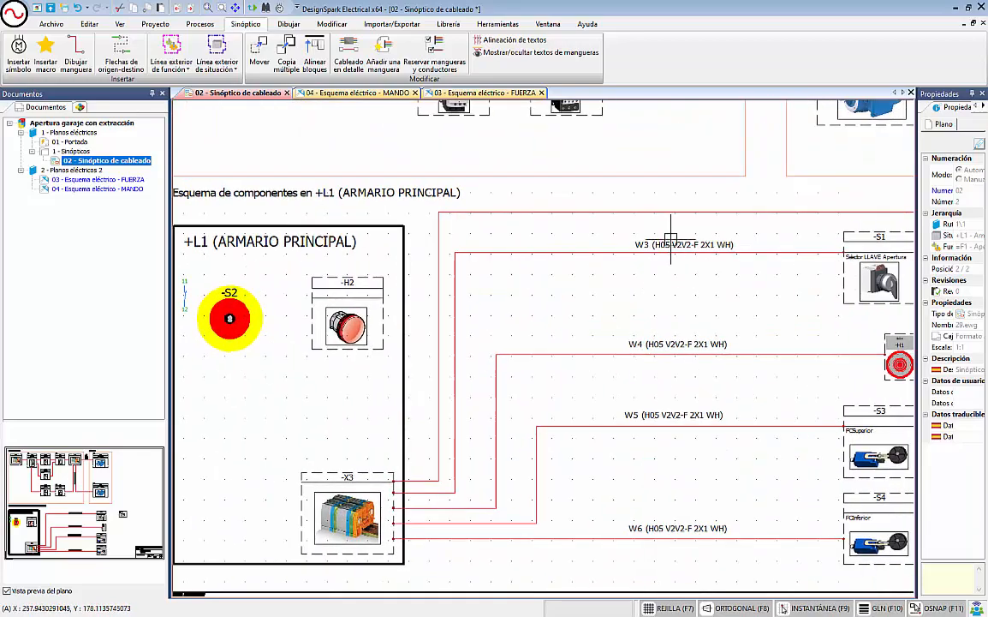
{"action": "double_click", "coordinate": [680, 208]}
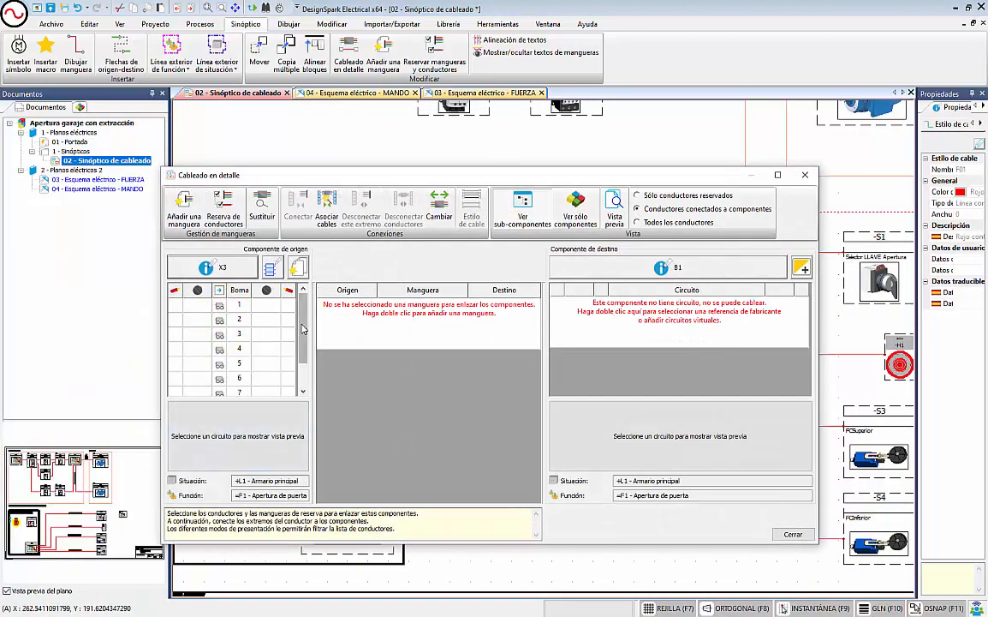
{"action": "left_click_drag", "start_coordinate": [301, 328], "coordinate": [302, 372]}
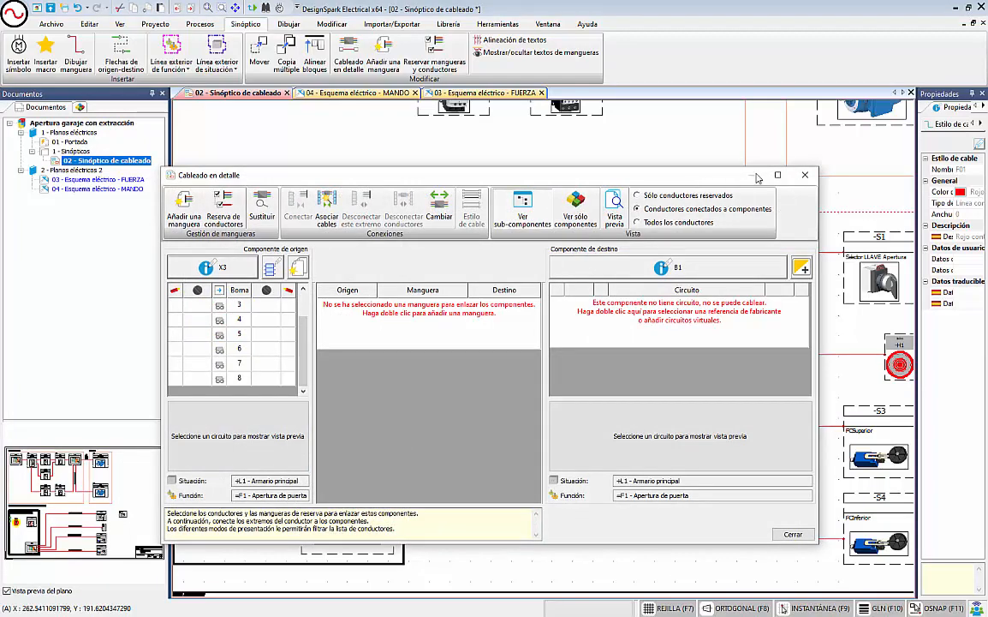
{"action": "left_click", "coordinate": [811, 176]}
{"action": "scroll", "coordinate": [684, 352], "scroll_direction": "up", "scroll_amount": 3}
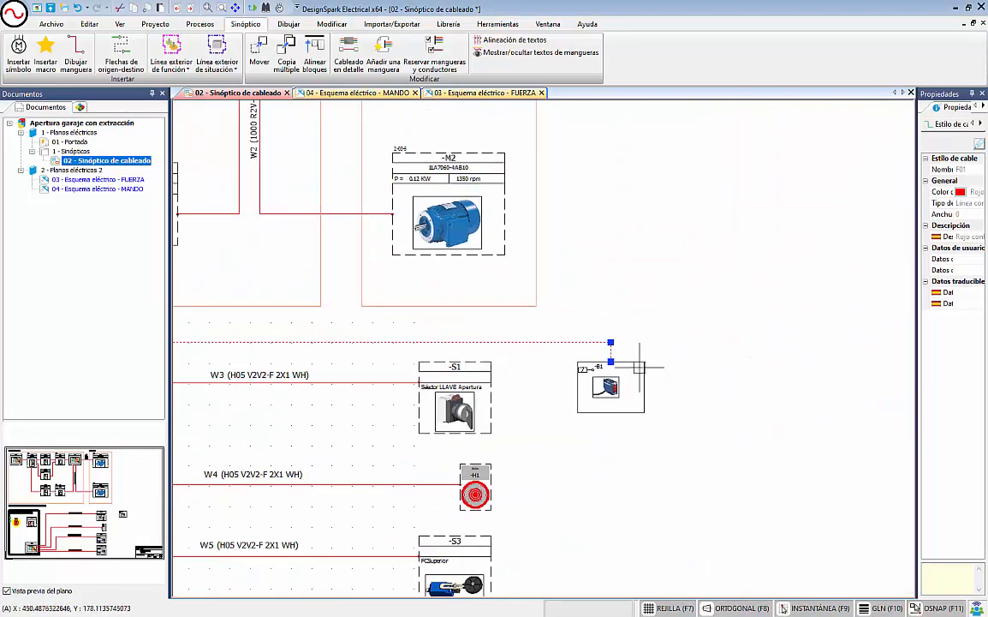
{"action": "key", "text": "Escape"}
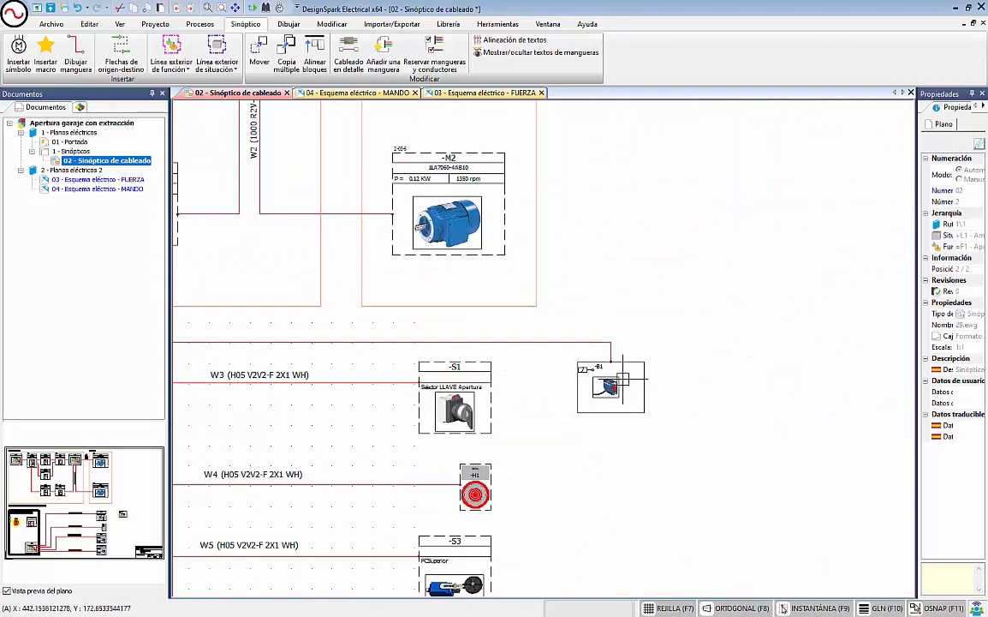
- Check which cable reference and conductors W3 uses in its detailed wiring between X3 and S1
{"action": "middle_click_drag", "start_coordinate": [360, 366], "coordinate": [648, 256]}
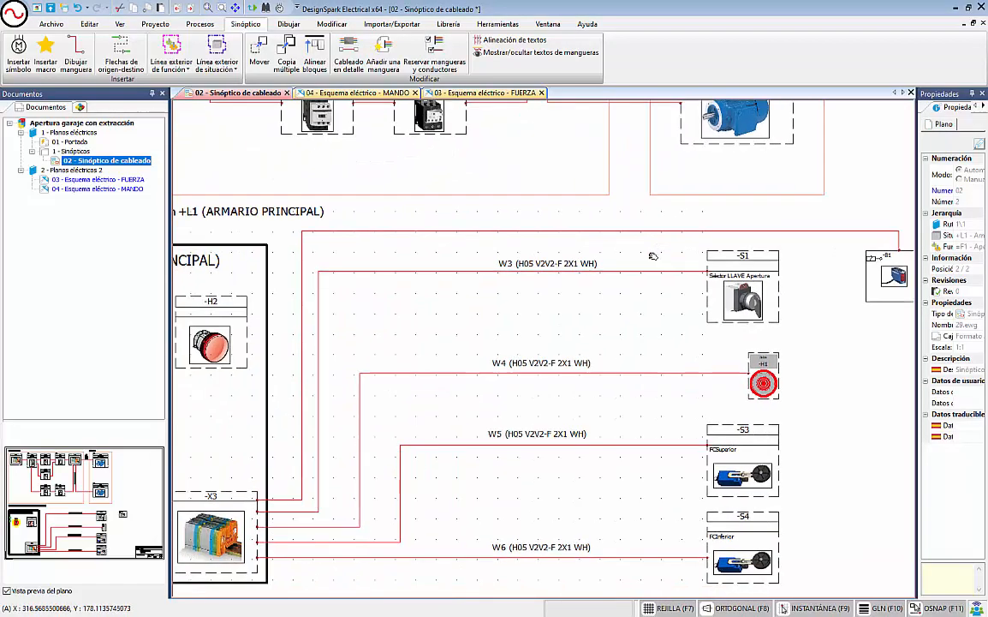
{"action": "middle_click_drag", "start_coordinate": [840, 259], "coordinate": [662, 297]}
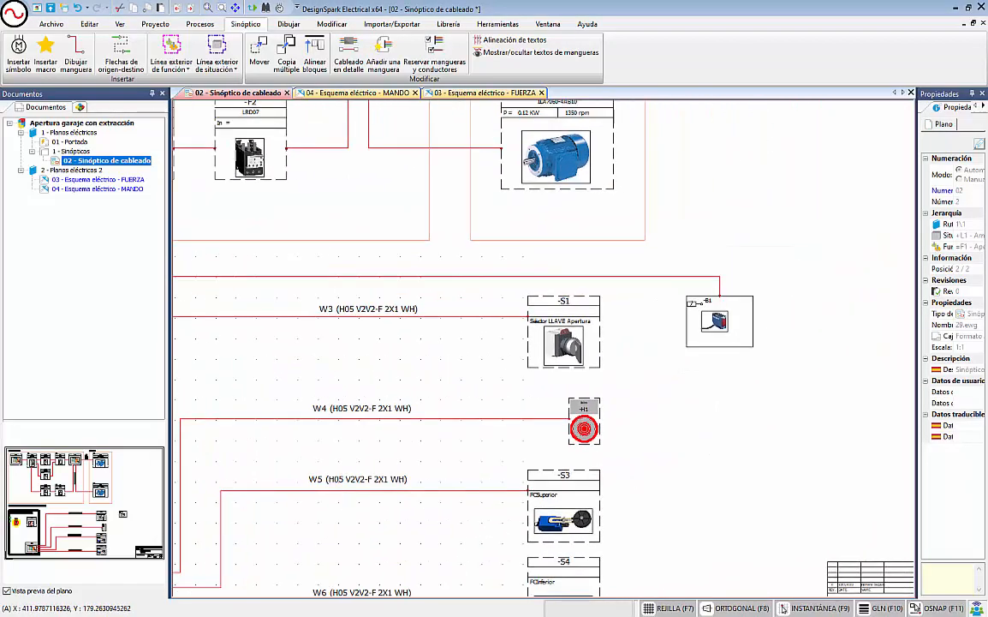
{"action": "double_click", "coordinate": [482, 317]}
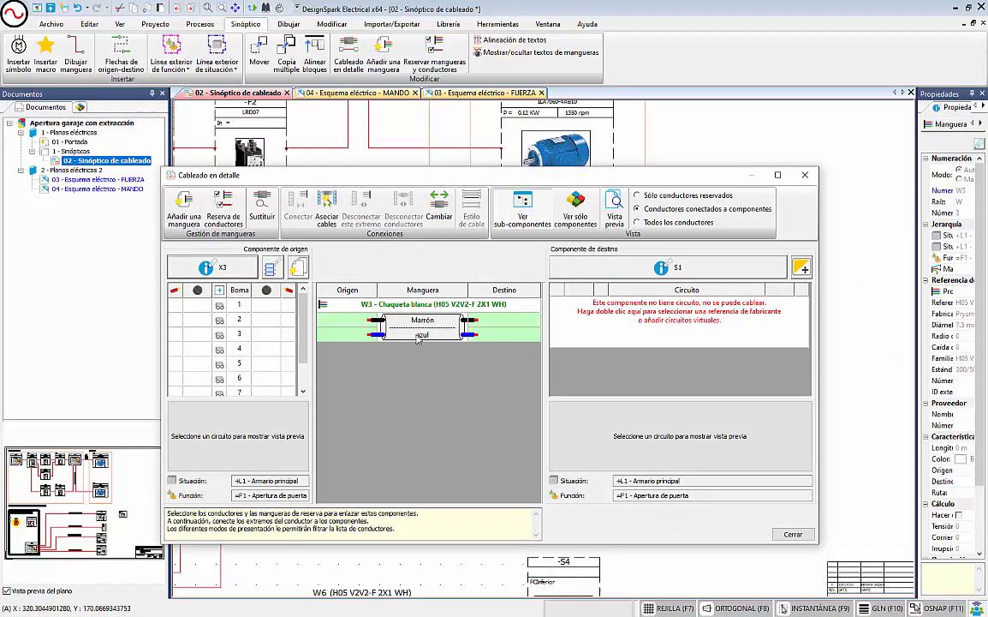
{"action": "left_click", "coordinate": [803, 173]}
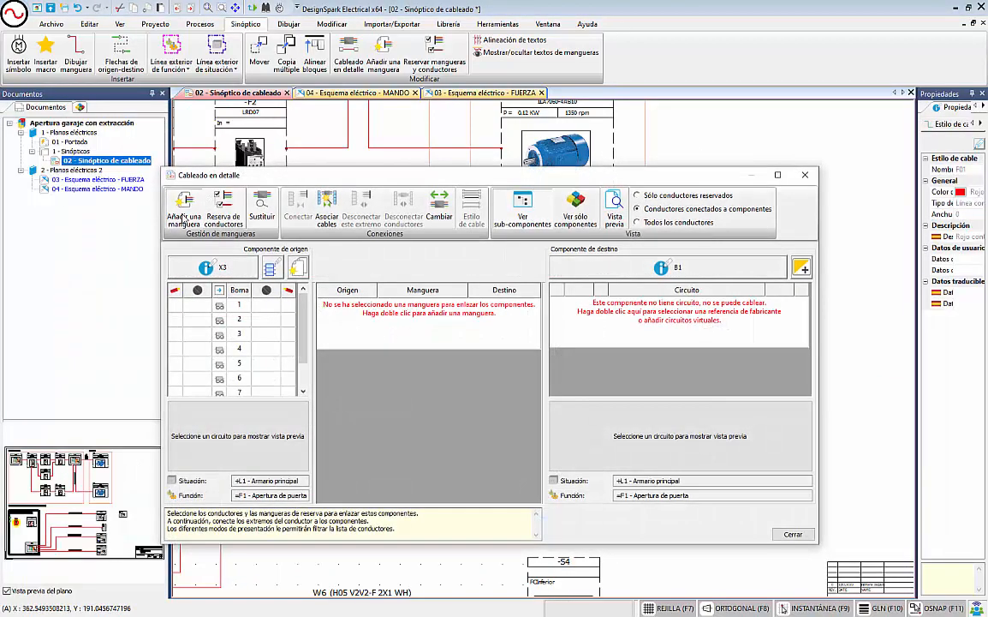
- Assign the two-conductor, 1 mm² cable reference H05 V2V2-F 2X1 WH to the connection between X3 and B1
{"action": "left_click", "coordinate": [184, 213]}
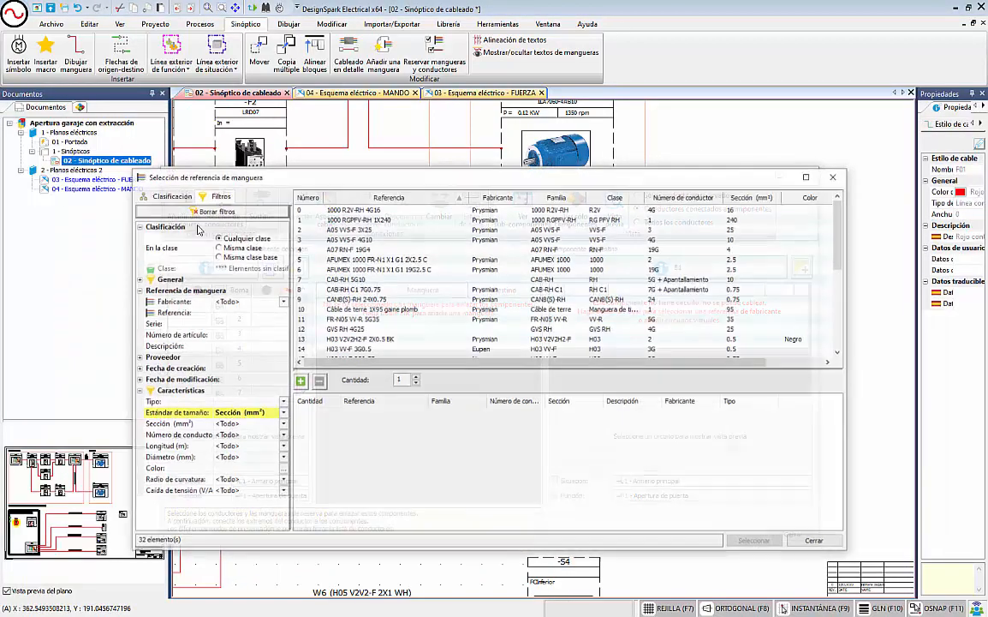
{"action": "left_click", "coordinate": [685, 197]}
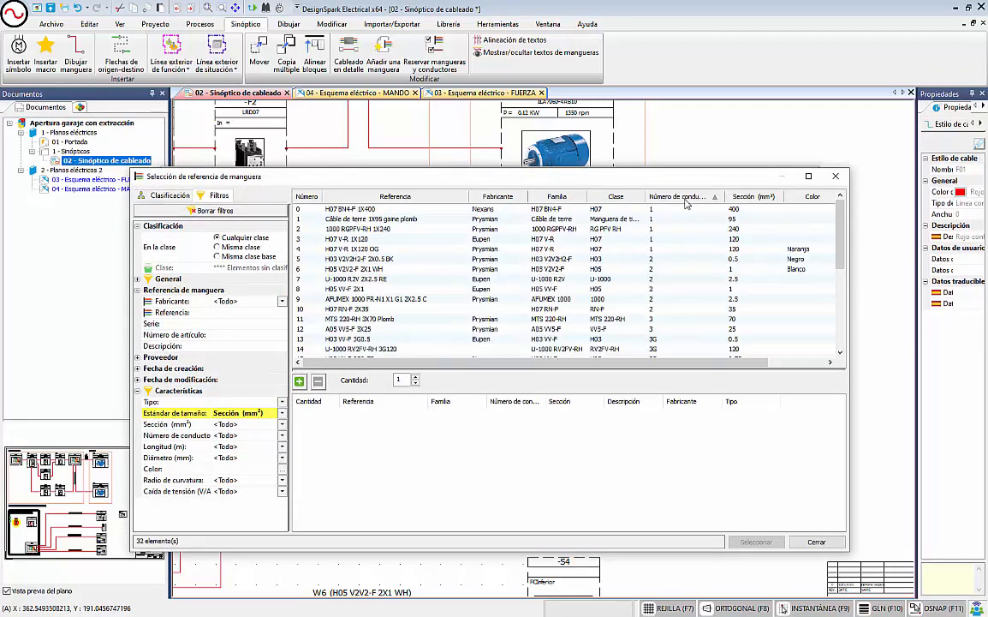
{"action": "left_click", "coordinate": [727, 271]}
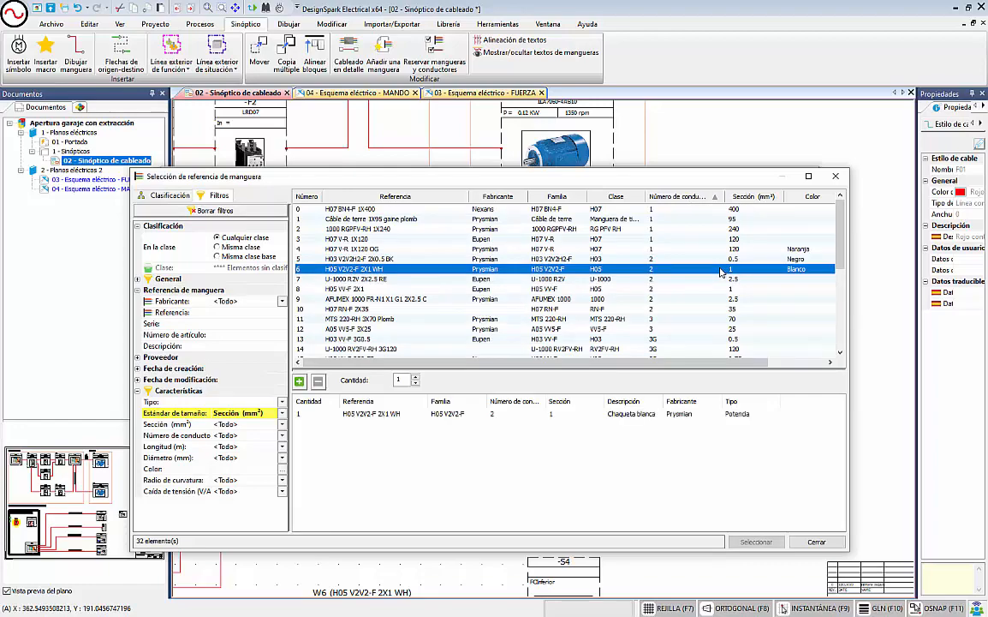
{"action": "left_click", "coordinate": [756, 541]}
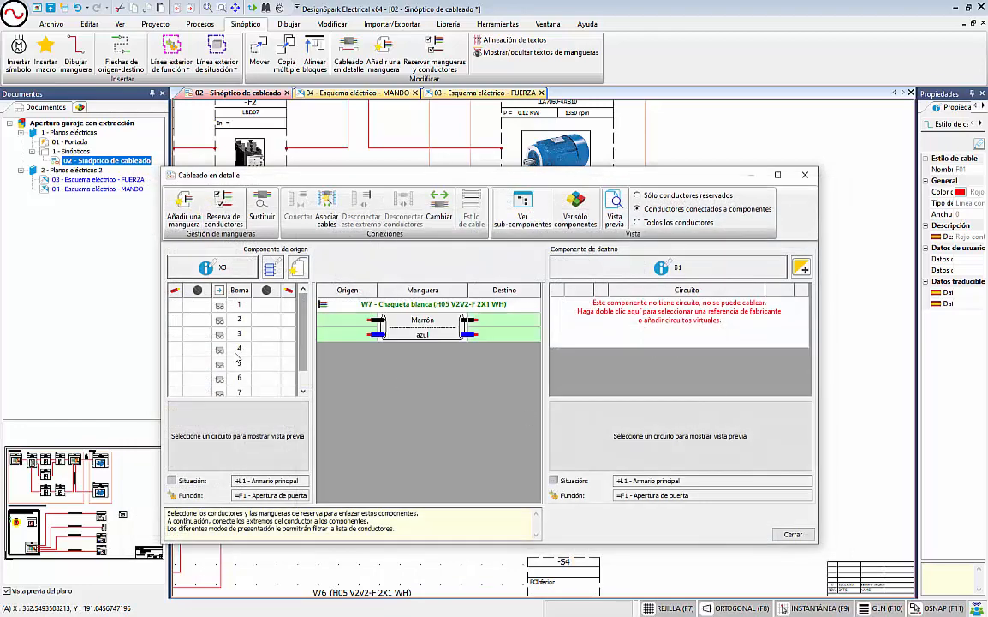
- Insert 2 additional terminals in terminal block X3
{"action": "scroll", "coordinate": [244, 309], "scroll_direction": "down", "scroll_amount": 1}
{"action": "left_click", "coordinate": [269, 270]}
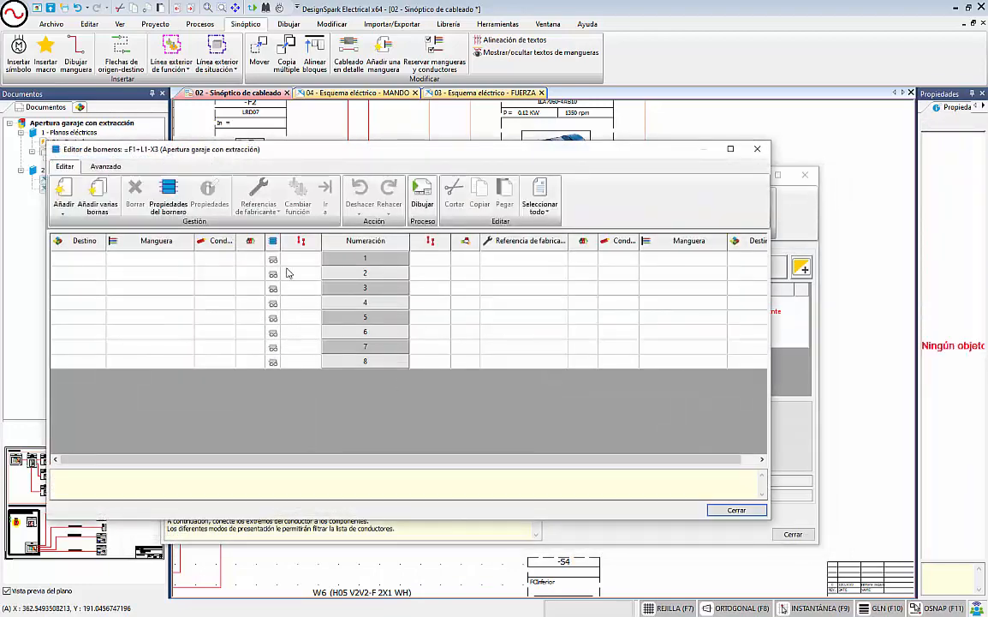
{"action": "left_click", "coordinate": [107, 209]}
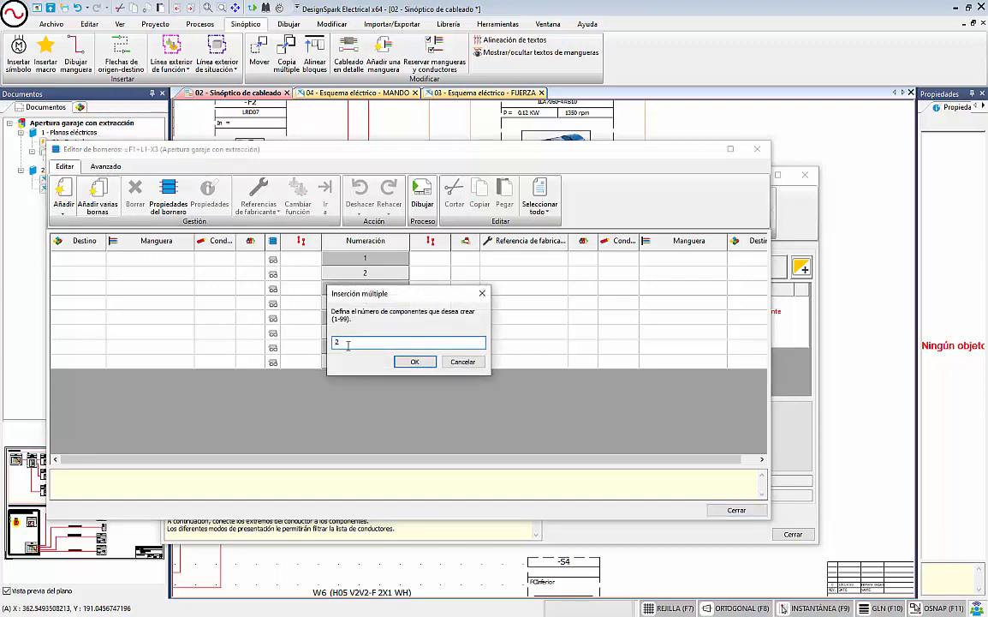
{"action": "left_click", "coordinate": [413, 361]}
{"action": "left_click", "coordinate": [733, 572]}
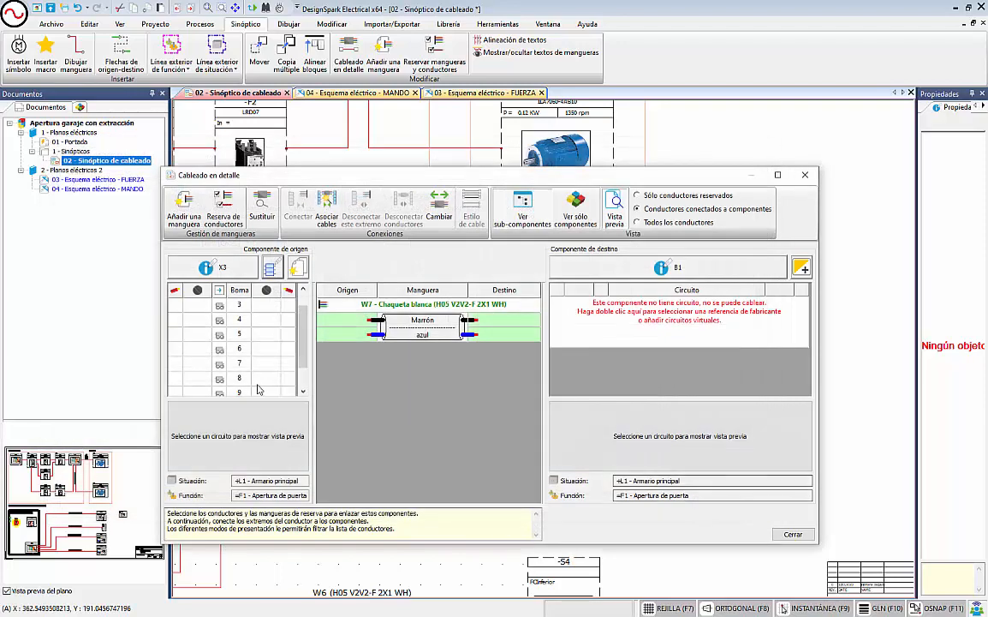
- Connect X3 terminal 9 to the Marrón conductor of W7 and terminal 10 to its azul conductor
{"action": "left_click_drag", "start_coordinate": [265, 363], "coordinate": [352, 325]}
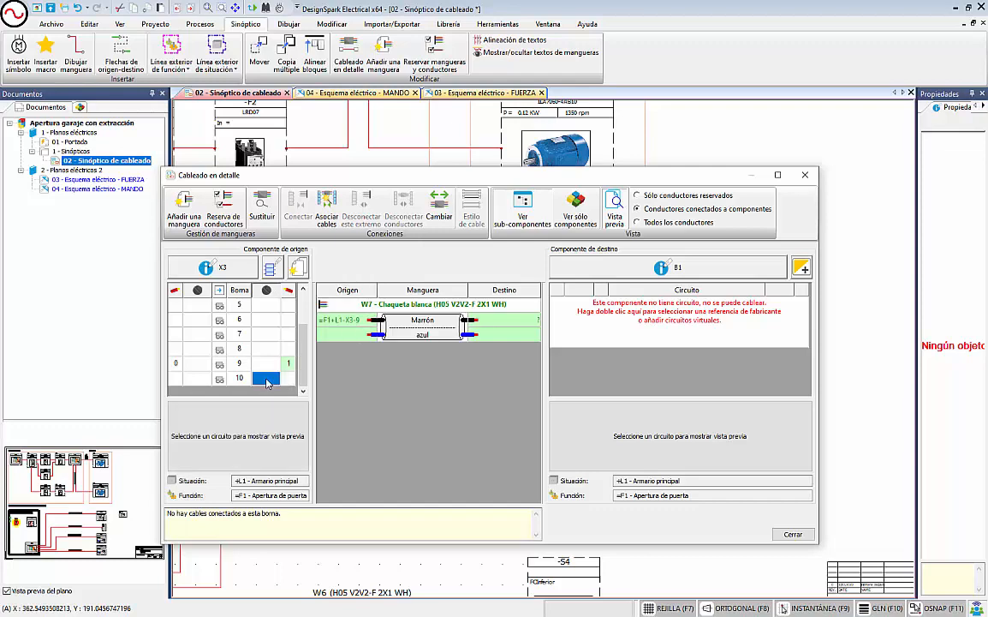
{"action": "left_click_drag", "start_coordinate": [265, 382], "coordinate": [336, 342]}
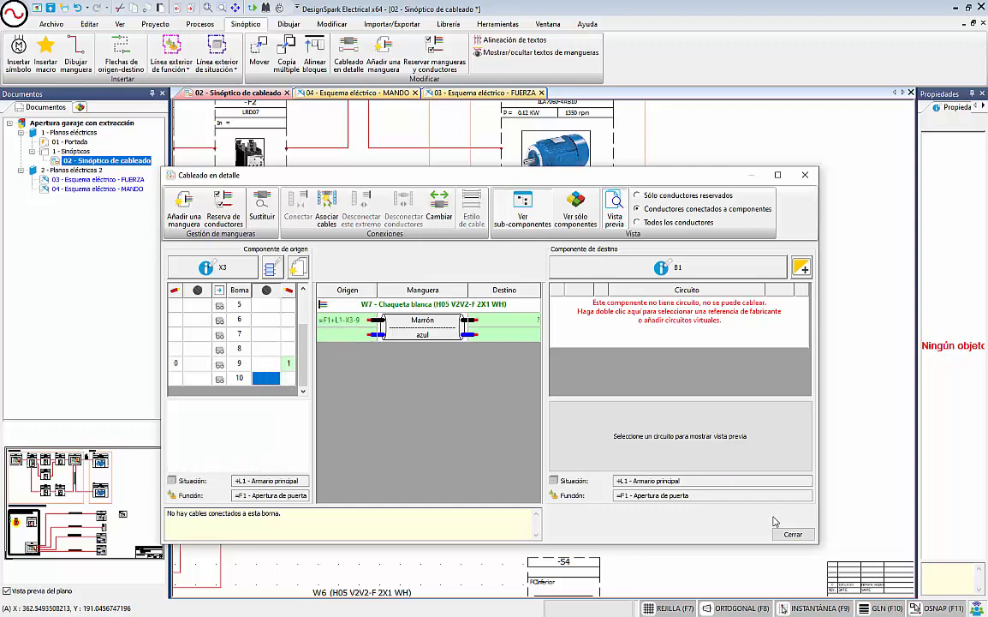
{"action": "left_click", "coordinate": [793, 533]}
- Connect X3 terminal 1 to the Marrón conductor of W3 and terminal 2 to its azul conductor
{"action": "middle_click_drag", "start_coordinate": [394, 317], "coordinate": [702, 328]}
{"action": "scroll", "coordinate": [702, 328], "scroll_direction": "up", "scroll_amount": 1}
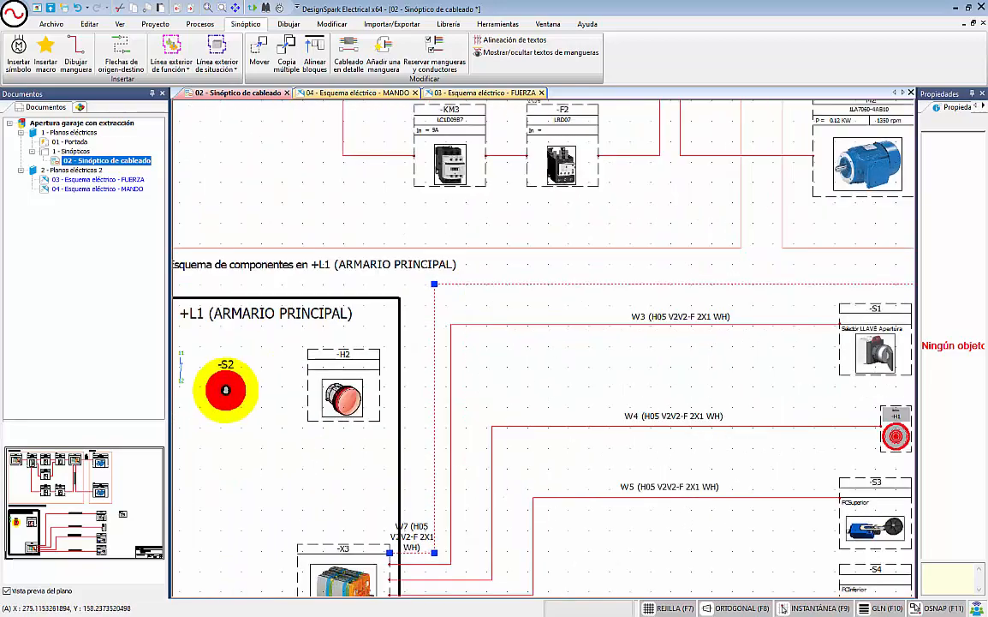
{"action": "scroll", "coordinate": [703, 328], "scroll_direction": "down", "scroll_amount": 1}
{"action": "double_click", "coordinate": [584, 328]}
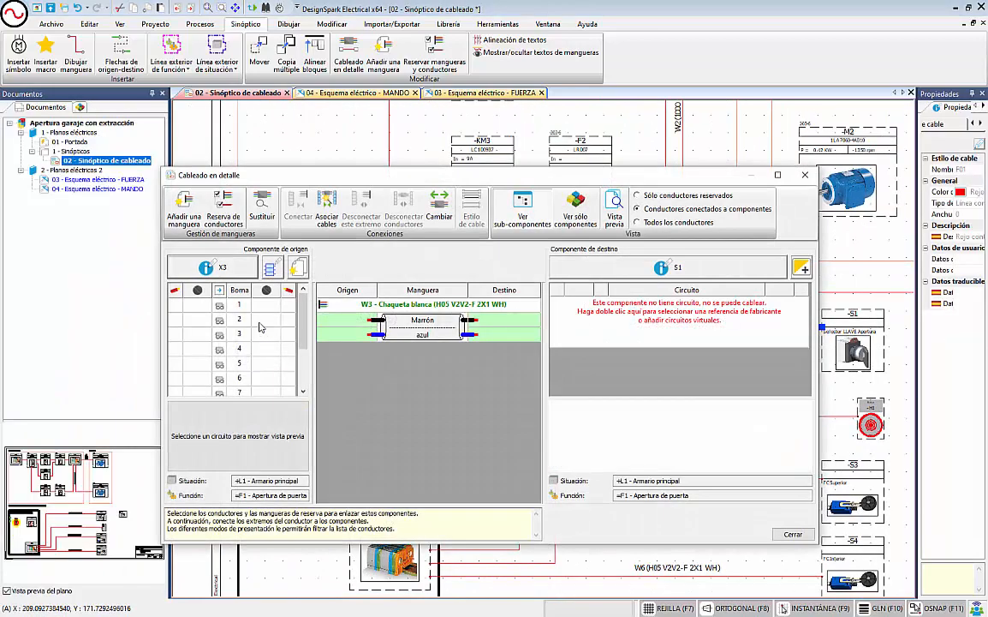
{"action": "left_click", "coordinate": [264, 304]}
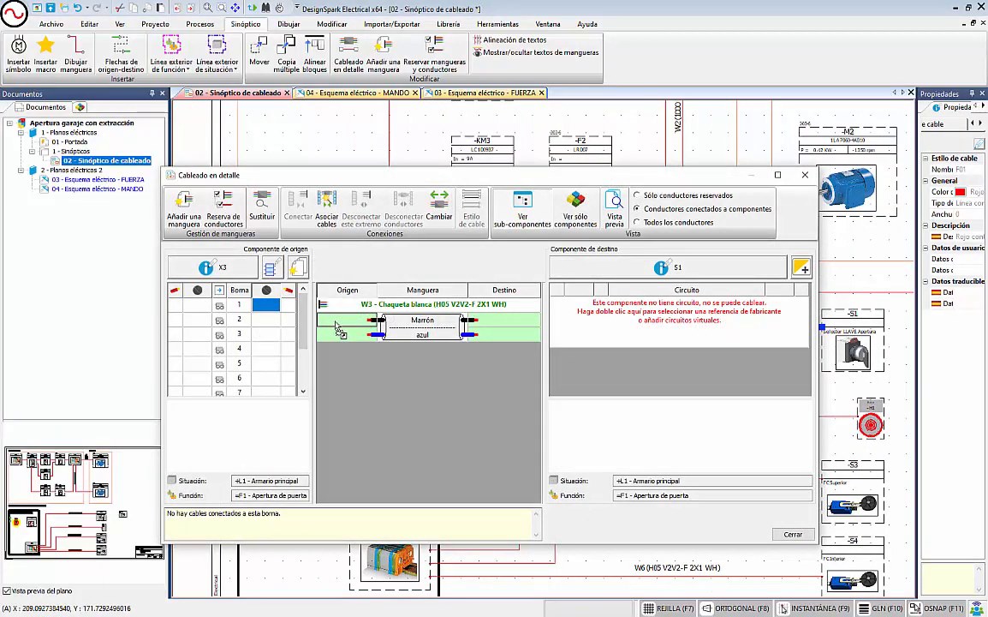
{"action": "left_click_drag", "start_coordinate": [391, 358], "coordinate": [349, 321]}
{"action": "left_click_drag", "start_coordinate": [273, 324], "coordinate": [349, 336]}
{"action": "left_click_drag", "start_coordinate": [435, 358], "coordinate": [347, 335]}
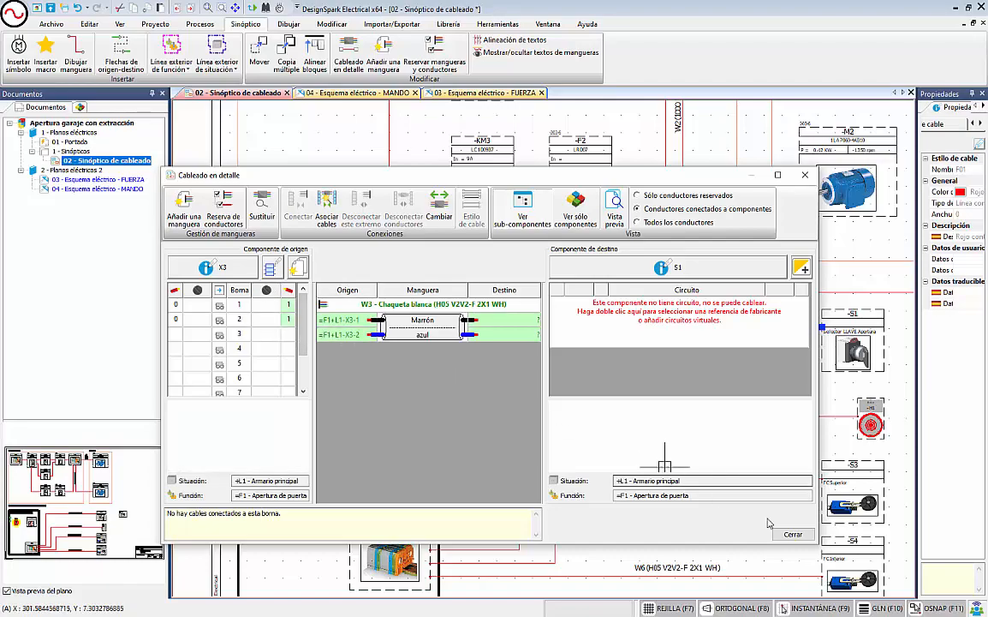
{"action": "left_click", "coordinate": [793, 533]}
- Check the X3 terminal connections of cable W7 in its detailed wiring
{"action": "scroll", "coordinate": [585, 346], "scroll_direction": "down", "scroll_amount": 2}
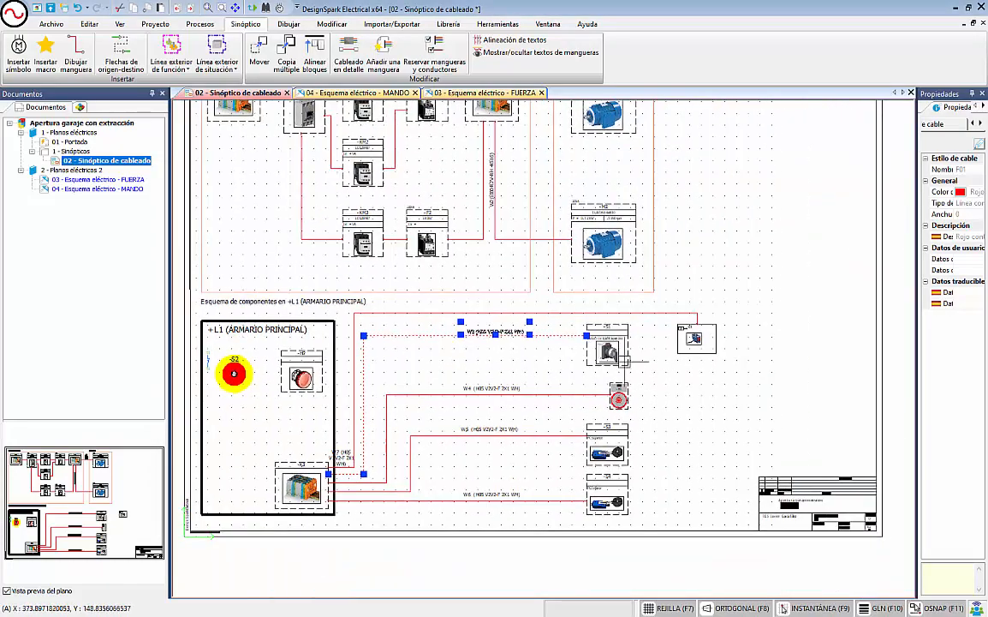
{"action": "scroll", "coordinate": [563, 325], "scroll_direction": "up", "scroll_amount": 4}
{"action": "double_click", "coordinate": [510, 305]}
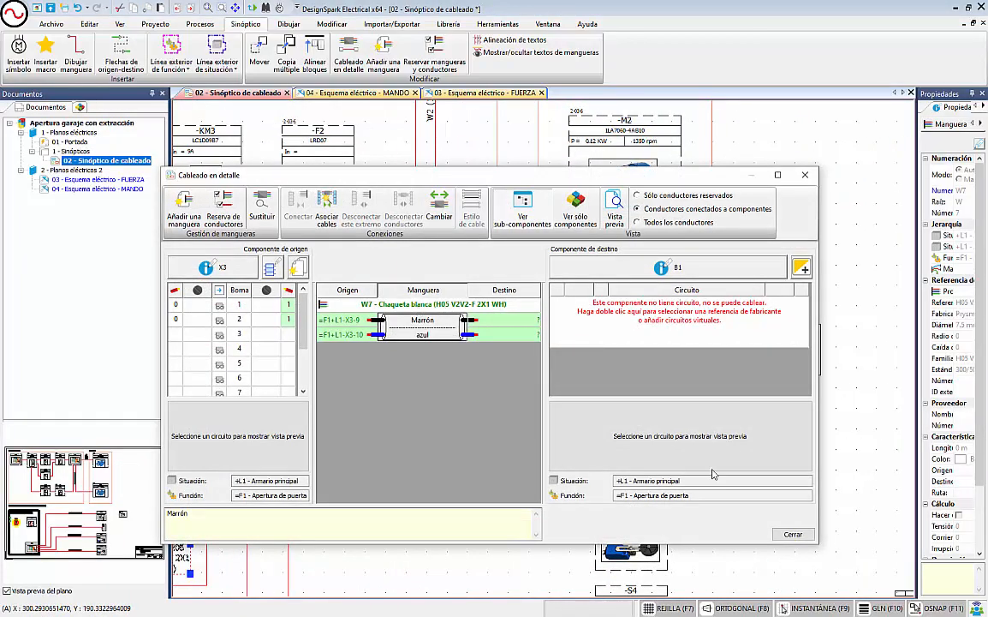
{"action": "left_click", "coordinate": [795, 534]}
- Move the W7 label above its horizontal run, widen it to a single line and align it over the W3 label
{"action": "middle_click_drag", "start_coordinate": [480, 453], "coordinate": [658, 319]}
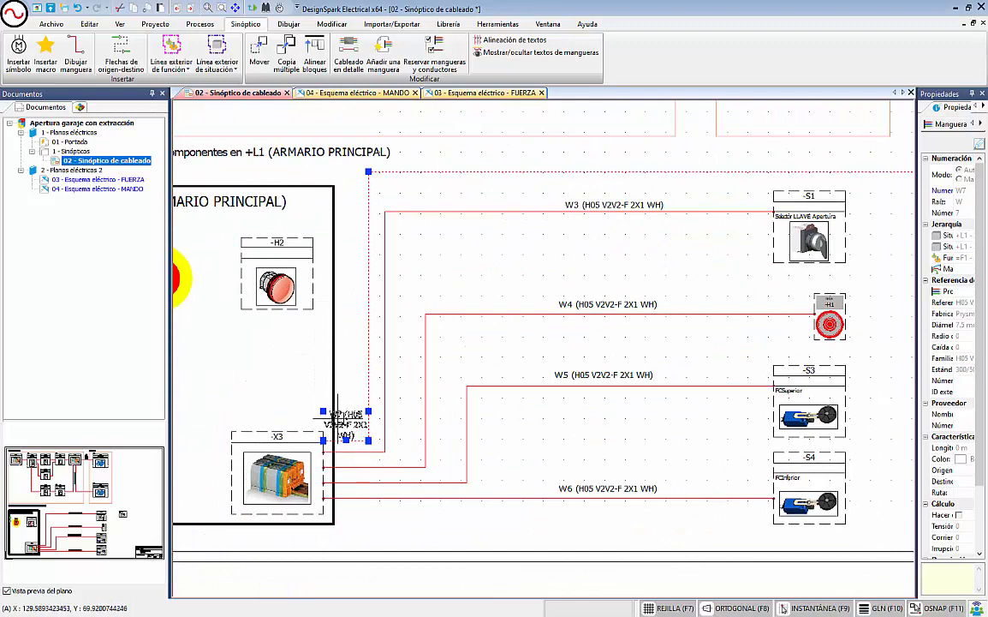
{"action": "left_click_drag", "start_coordinate": [560, 228], "coordinate": [634, 180]}
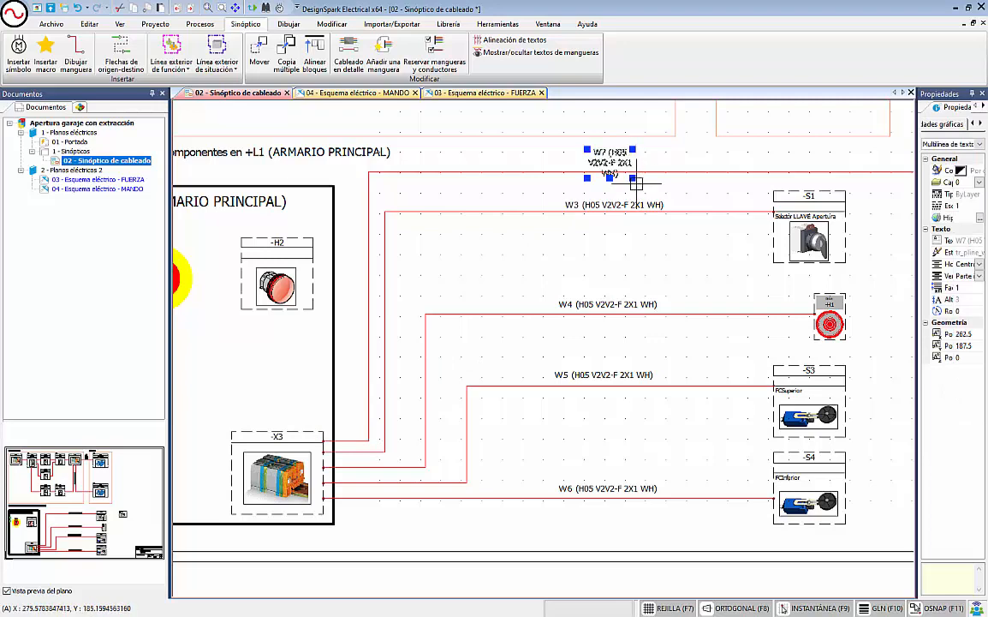
{"action": "left_click", "coordinate": [633, 178]}
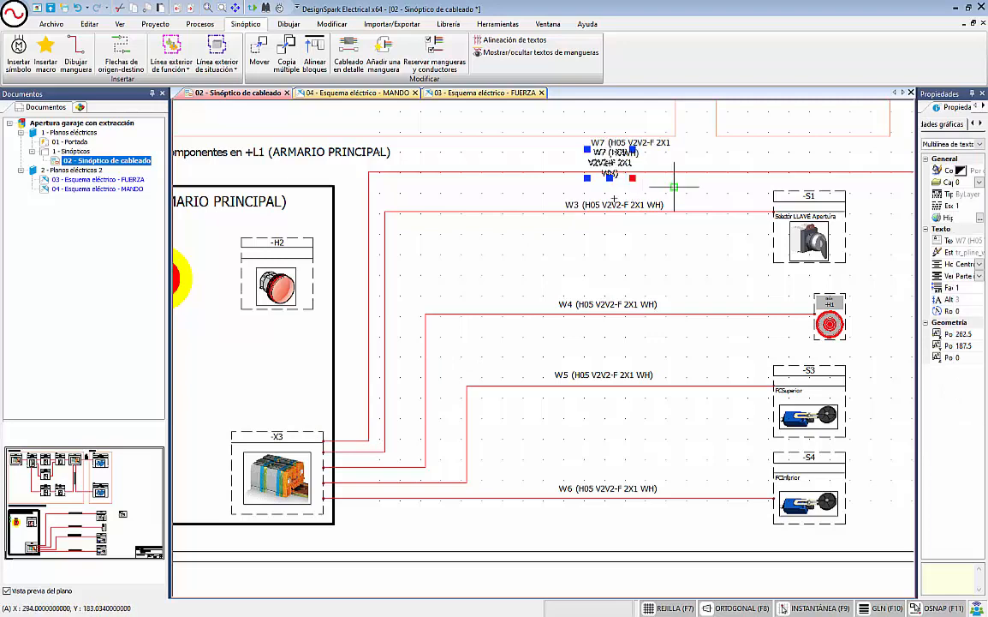
{"action": "left_click", "coordinate": [719, 155]}
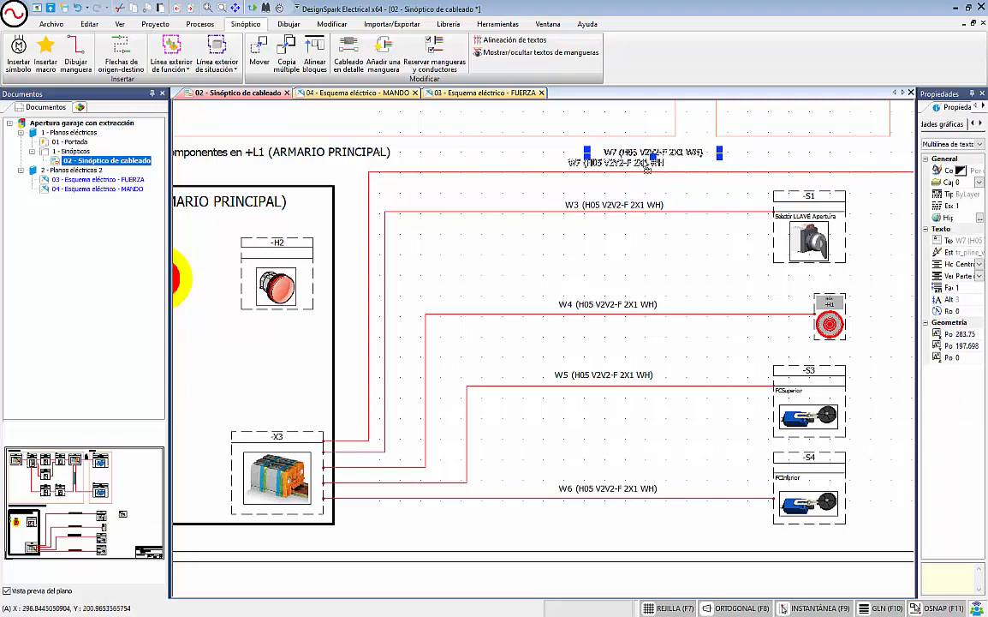
{"action": "left_click_drag", "start_coordinate": [648, 168], "coordinate": [648, 168]}
{"action": "scroll", "coordinate": [660, 278], "scroll_direction": "down", "scroll_amount": 1}
{"action": "middle_click_drag", "start_coordinate": [653, 278], "coordinate": [405, 321]}
{"action": "key", "text": "Escape"}
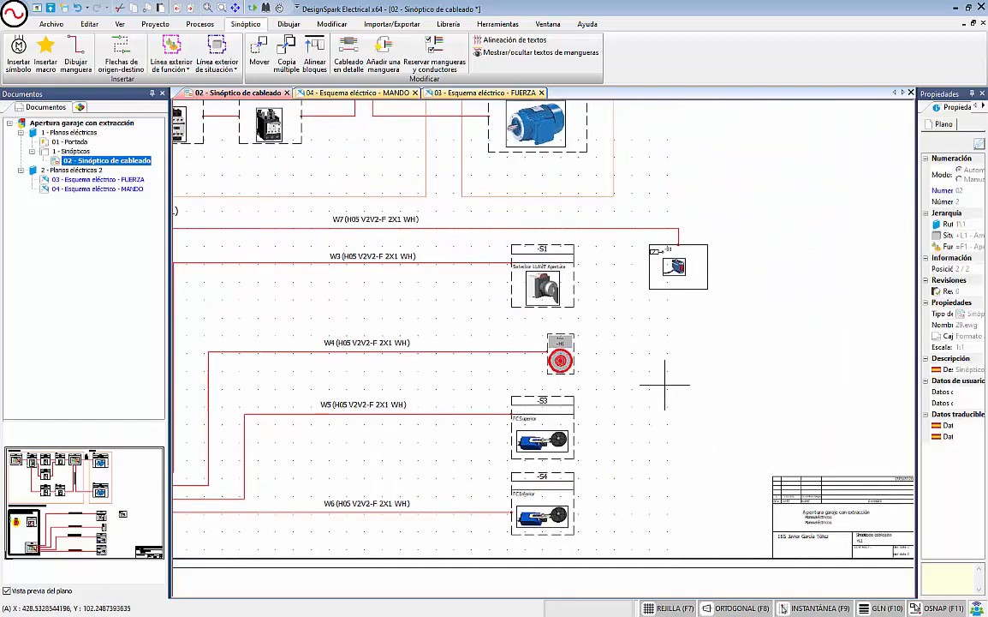
- Open the drawing 04 - Esquema eléctrico - MANDO
{"action": "scroll", "coordinate": [664, 385], "scroll_direction": "down", "scroll_amount": 1}
{"action": "double_click", "coordinate": [128, 188]}
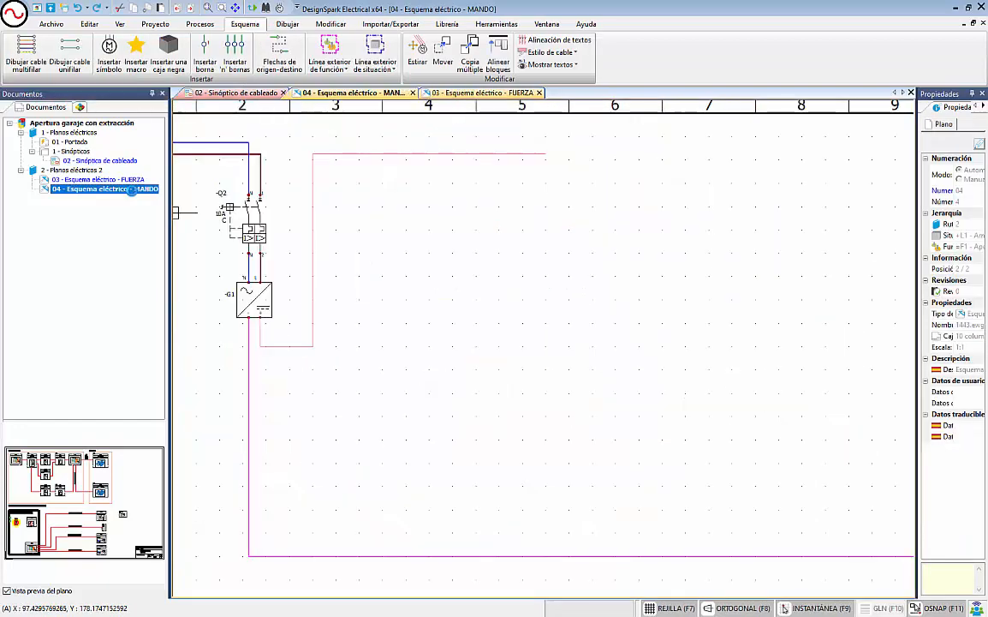
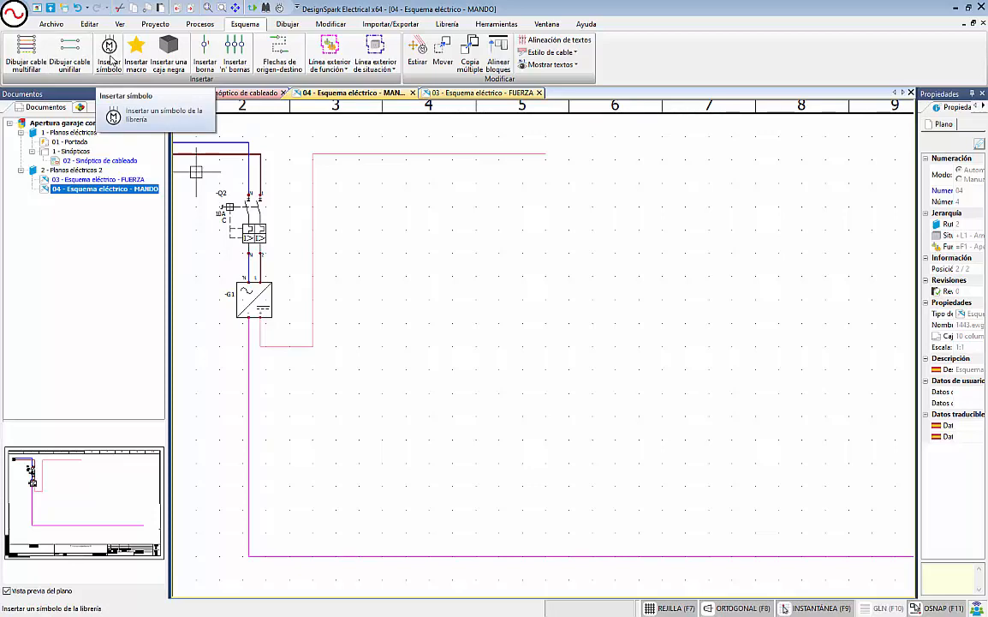
- Start inserting a symbol and find Sensor de proximidad NA, 3 cables in the Detectores, sensores class
{"action": "left_click", "coordinate": [110, 58]}
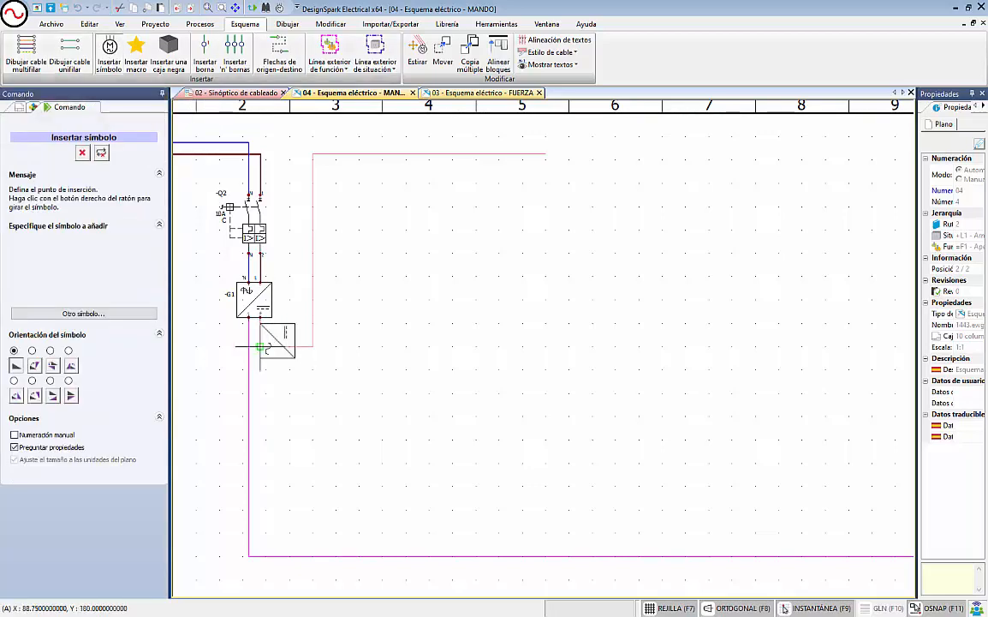
{"action": "left_click", "coordinate": [83, 314]}
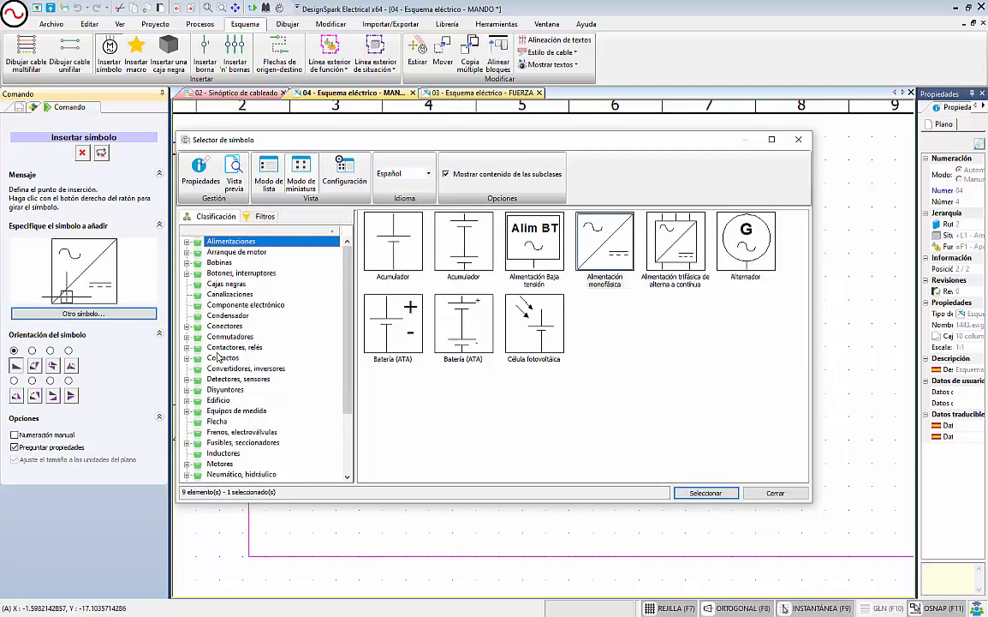
{"action": "left_click", "coordinate": [237, 379]}
{"action": "scroll", "coordinate": [605, 360], "scroll_direction": "down", "scroll_amount": 5}
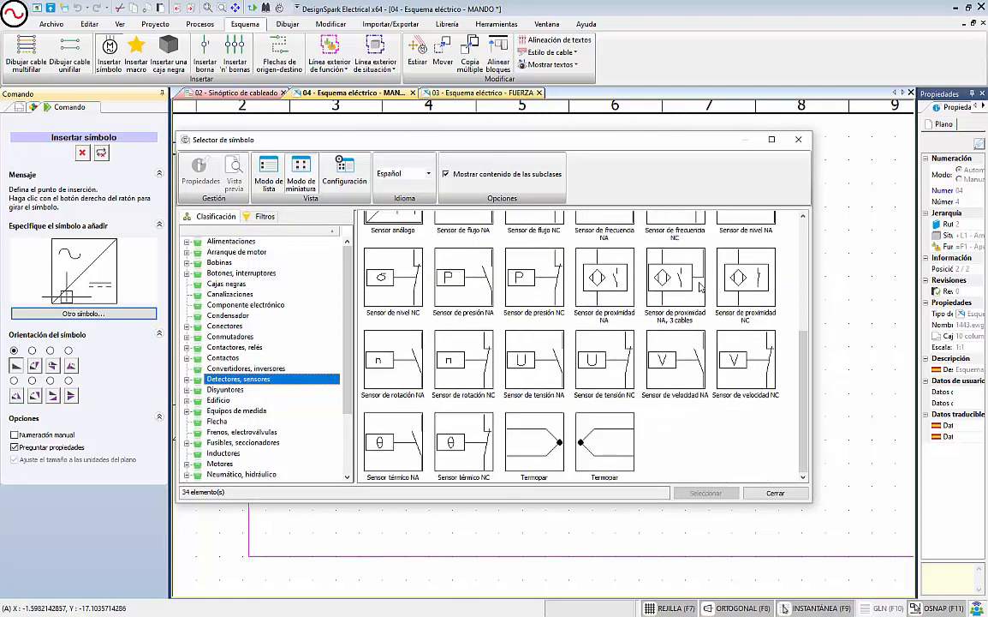
{"action": "left_click", "coordinate": [694, 287]}
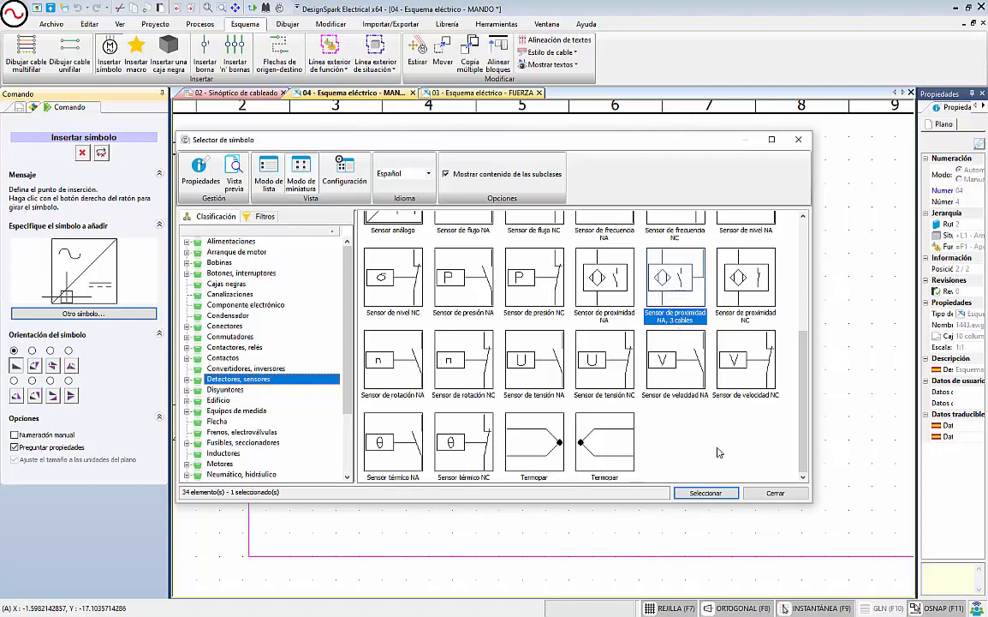
- Check the light barrier symbols in the Camino subclass, and choose Sensor de proximidad NA, 3 cables for insertion
{"action": "scroll", "coordinate": [555, 403], "scroll_direction": "up", "scroll_amount": 3}
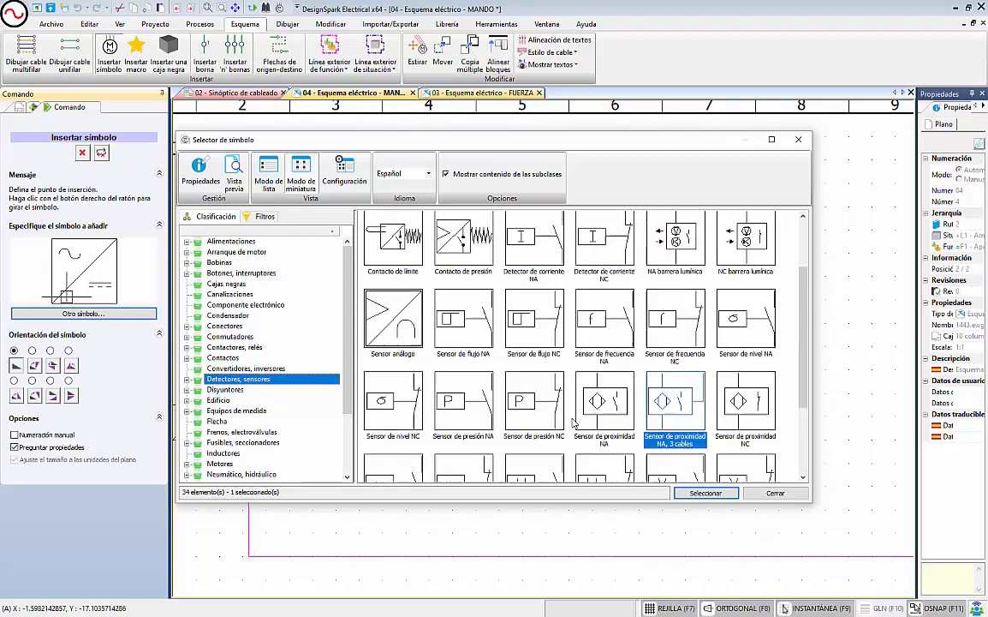
{"action": "left_click", "coordinate": [187, 379]}
{"action": "left_click", "coordinate": [227, 391]}
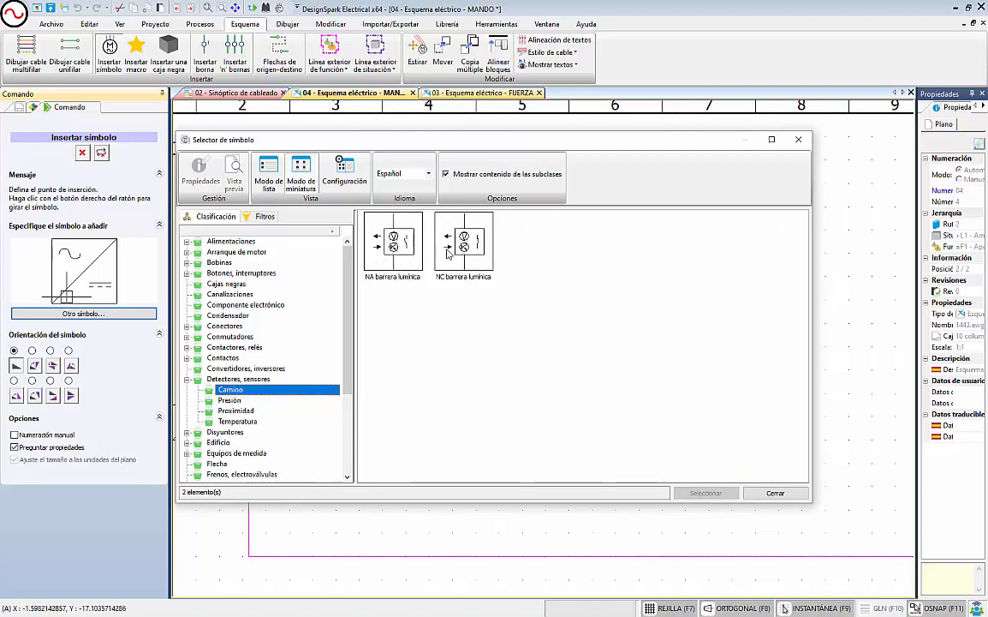
{"action": "left_click", "coordinate": [242, 379]}
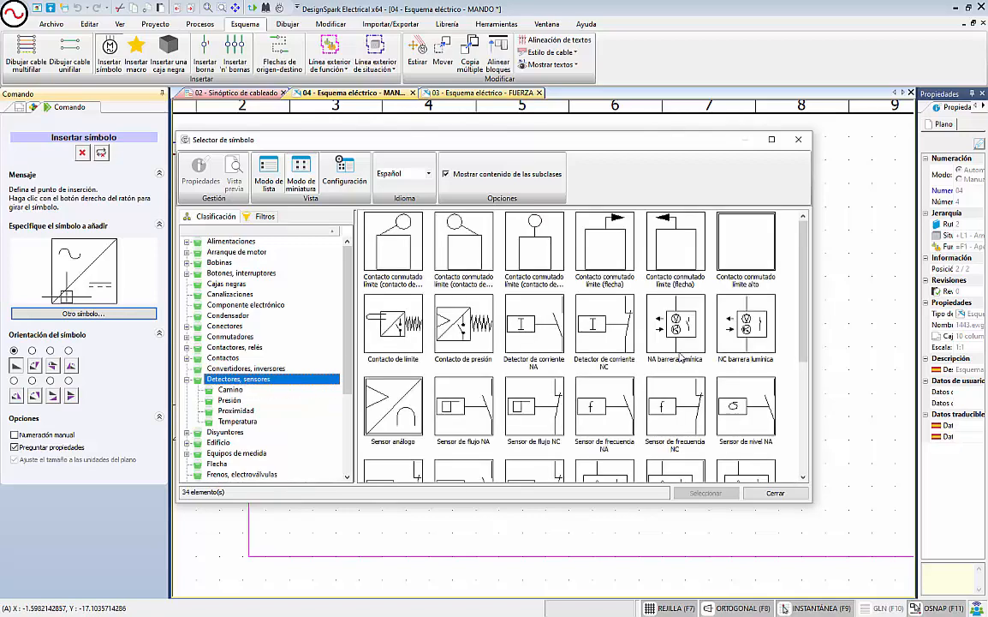
{"action": "scroll", "coordinate": [676, 359], "scroll_direction": "down", "scroll_amount": 3}
{"action": "scroll", "coordinate": [647, 362], "scroll_direction": "up", "scroll_amount": 3}
{"action": "scroll", "coordinate": [610, 390], "scroll_direction": "down", "scroll_amount": 2}
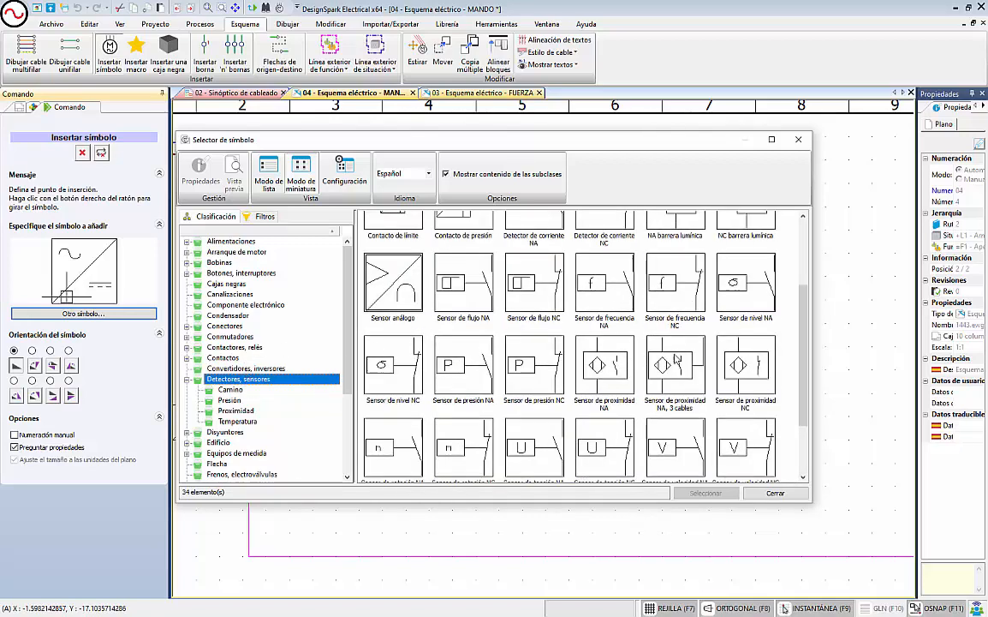
{"action": "left_click", "coordinate": [674, 359]}
{"action": "left_click", "coordinate": [706, 493]}
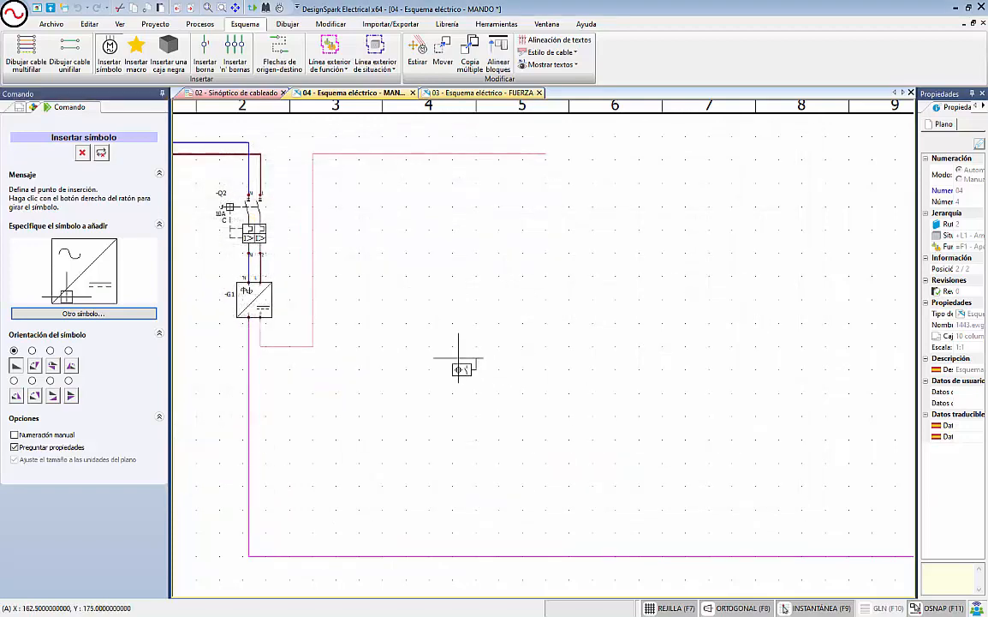
- Try several orientations for the sensor symbol and flip it vertically, with its side terminal pointing down on the right
{"action": "scroll", "coordinate": [462, 368], "scroll_direction": "up", "scroll_amount": 3}
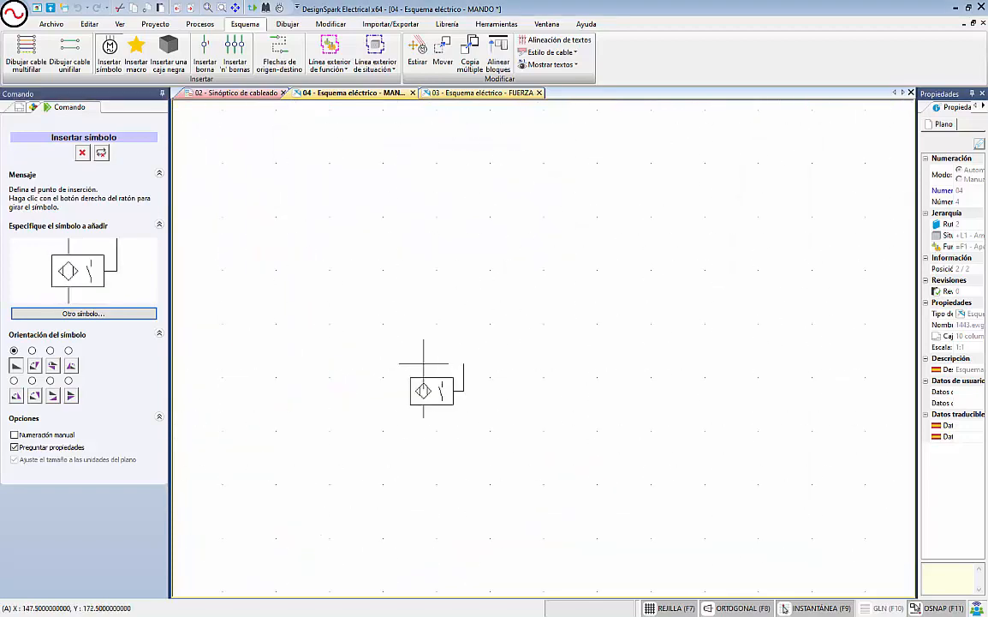
{"action": "left_click", "coordinate": [31, 350]}
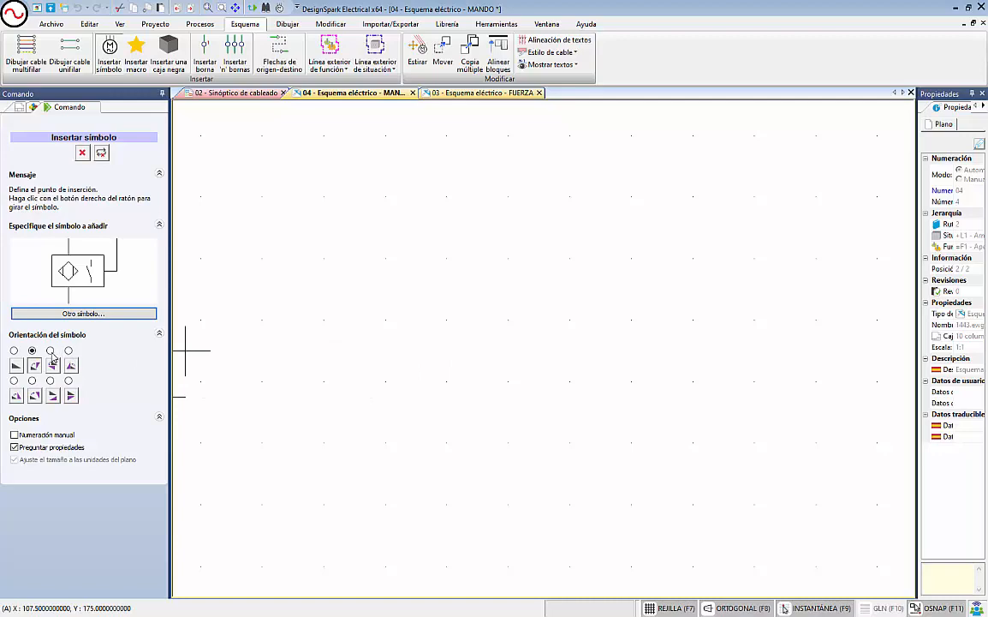
{"action": "left_click", "coordinate": [49, 351]}
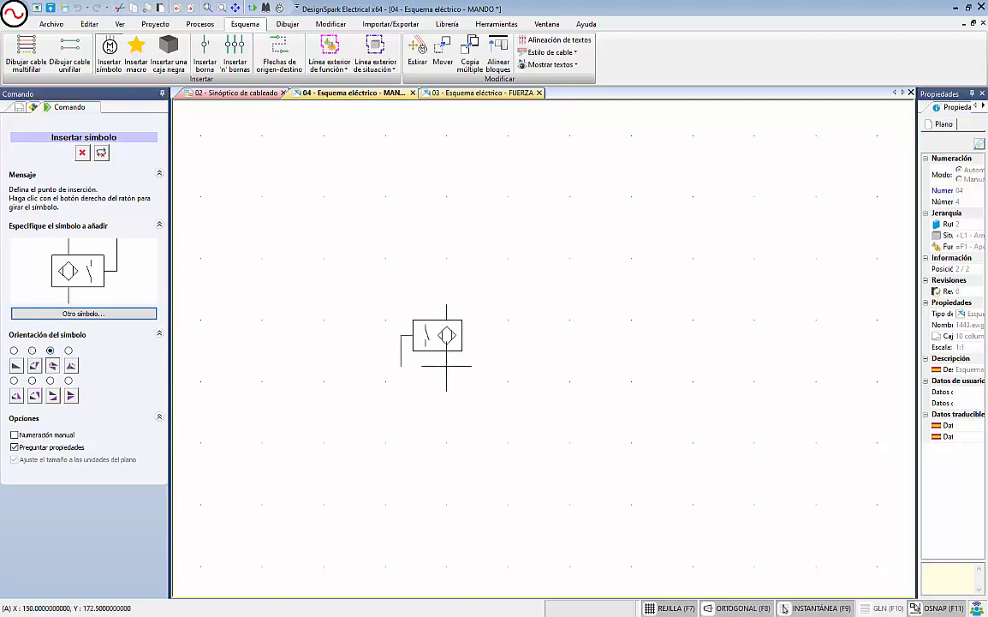
{"action": "left_click", "coordinate": [69, 350]}
{"action": "left_click", "coordinate": [69, 380]}
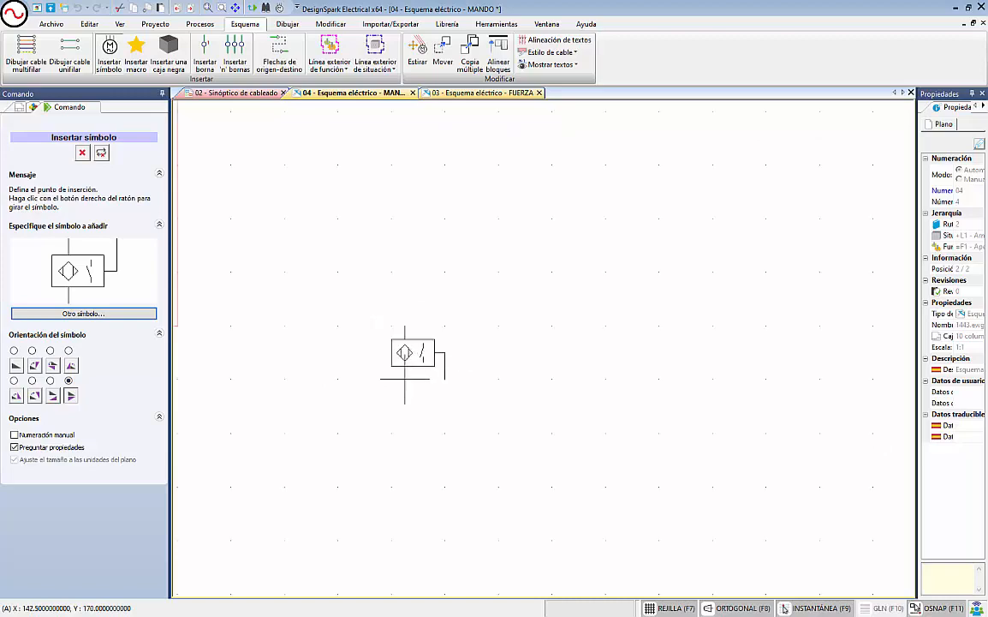
{"action": "scroll", "coordinate": [410, 368], "scroll_direction": "down", "scroll_amount": 2}
{"action": "mouse_move", "coordinate": [413, 452]}
{"action": "middle_mouse_down"}
{"action": "mouse_move", "coordinate": [439, 525]}
{"action": "mouse_move", "coordinate": [395, 516]}
{"action": "mouse_move", "coordinate": [397, 441]}
{"action": "mouse_move", "coordinate": [431, 389]}
{"action": "middle_mouse_up"}
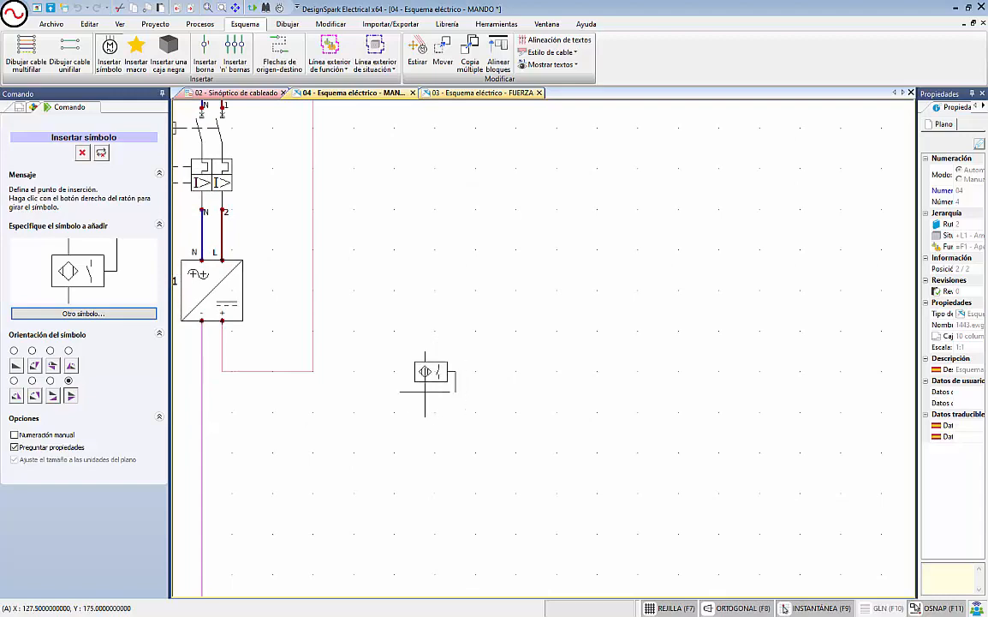
- Place the sensor symbol to the right of power supply G1 and associate it with the existing component =F1-B1
{"action": "left_click", "coordinate": [415, 381]}
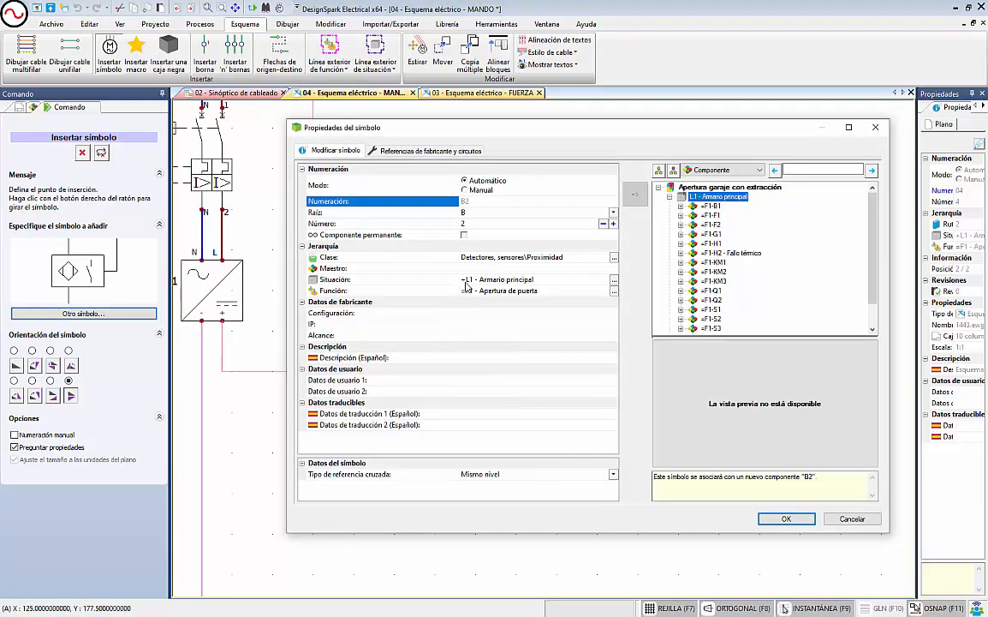
{"action": "left_click", "coordinate": [714, 206]}
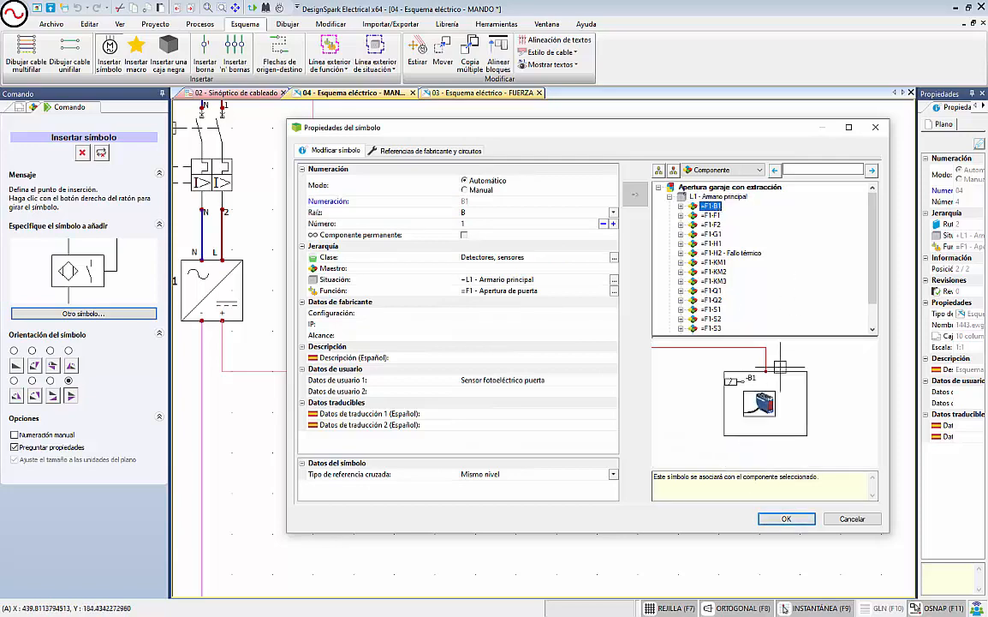
{"action": "left_click", "coordinate": [787, 519]}
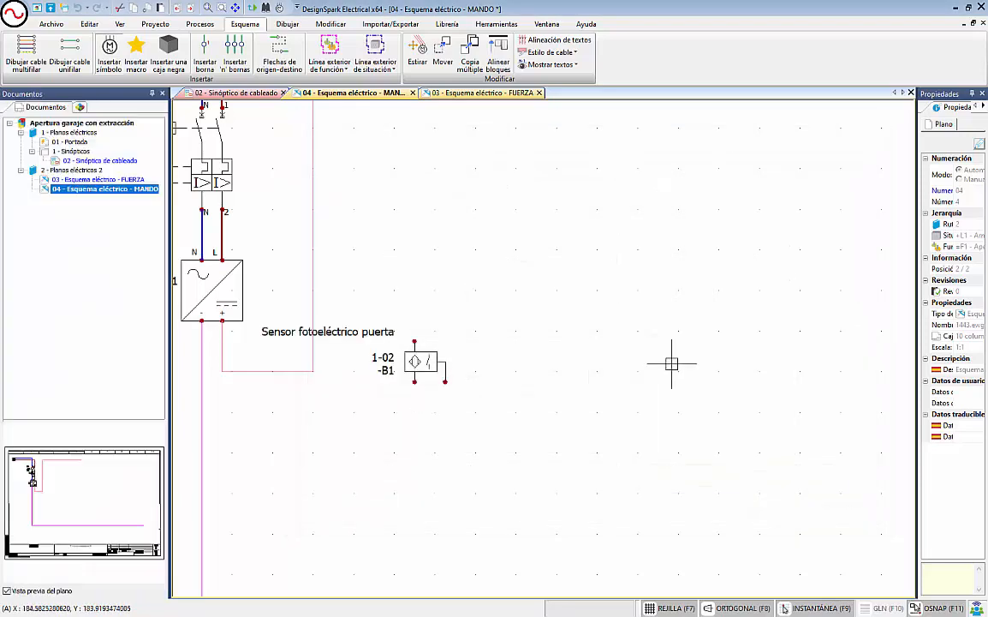
- Move the Sensor fotoeléctrico puerta text of B1 below its -B1 tag
{"action": "left_click", "coordinate": [405, 334]}
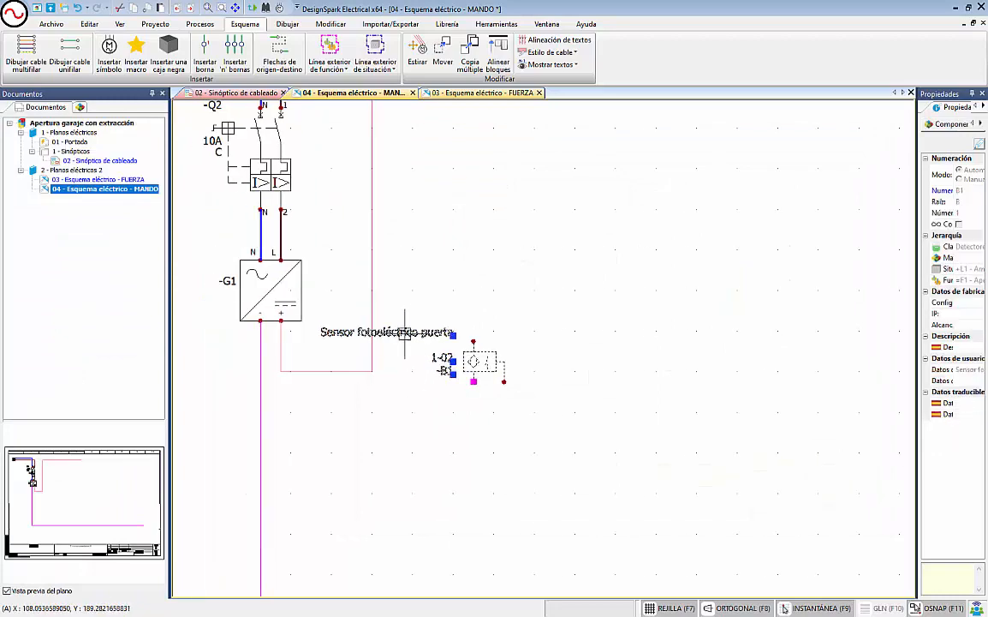
{"action": "left_click", "coordinate": [453, 335]}
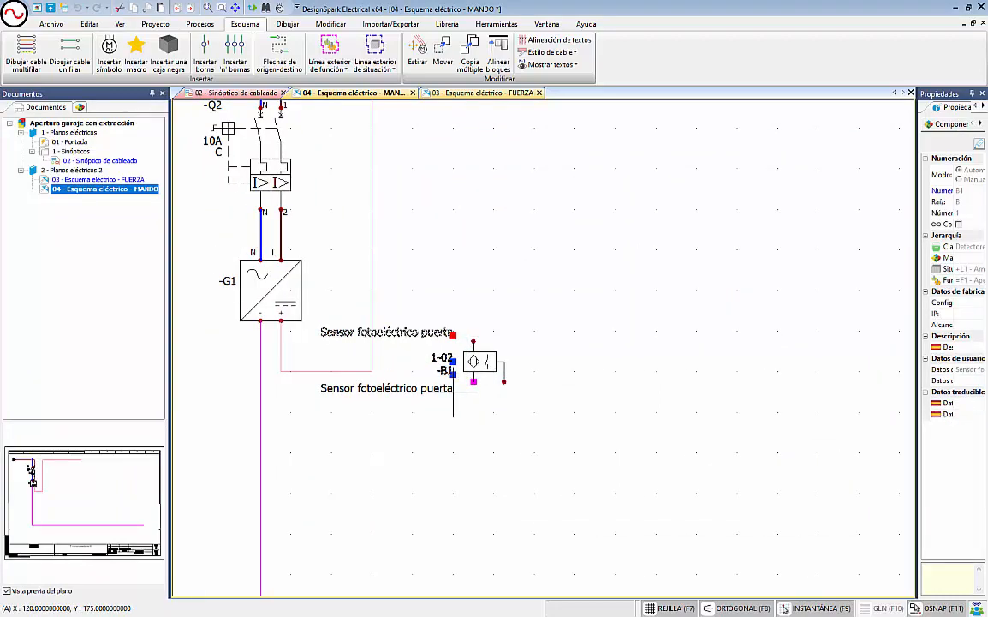
{"action": "left_click", "coordinate": [453, 392]}
{"action": "key", "text": "Escape"}
{"action": "middle_click_drag", "start_coordinate": [506, 284], "coordinate": [489, 350]}
{"action": "middle_click_drag", "start_coordinate": [495, 422], "coordinate": [497, 442]}
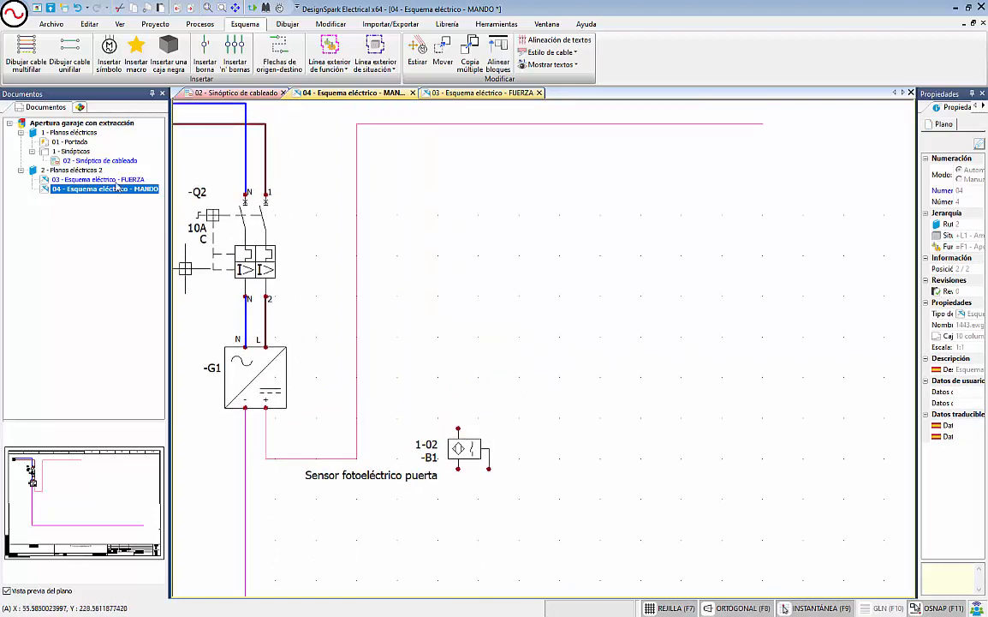
- Review the wiring synoptic and the FUERZA schematic, and return to the MANDO schematic
{"action": "left_click", "coordinate": [239, 94]}
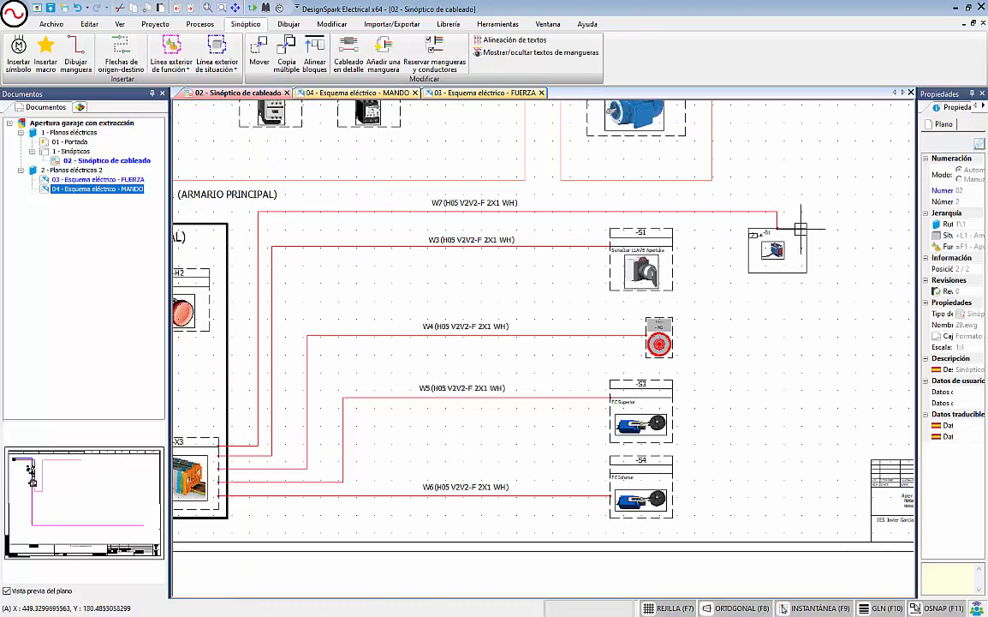
{"action": "left_click", "coordinate": [432, 91]}
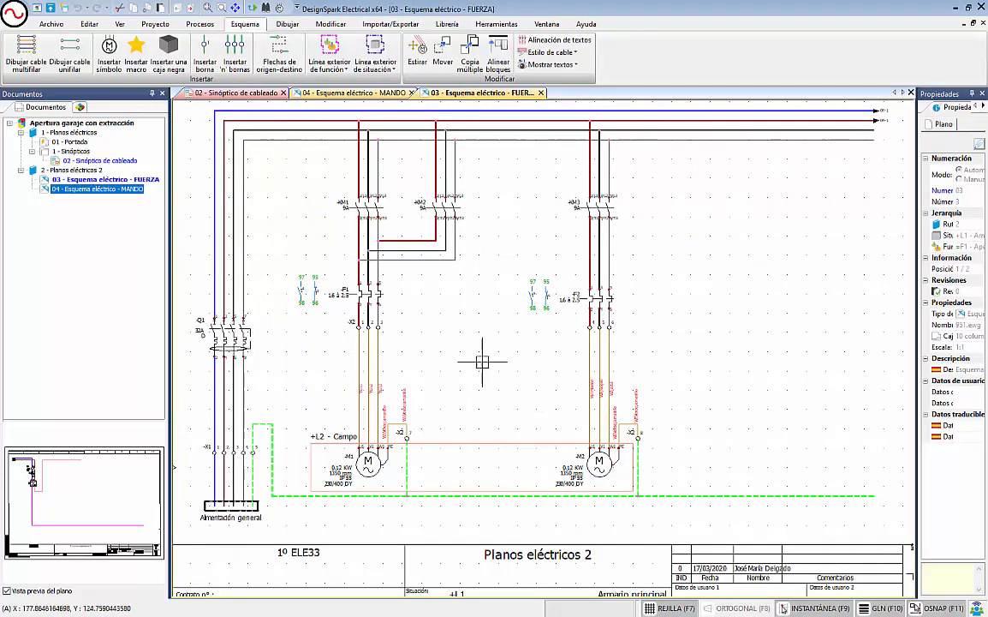
{"action": "left_click", "coordinate": [353, 94]}
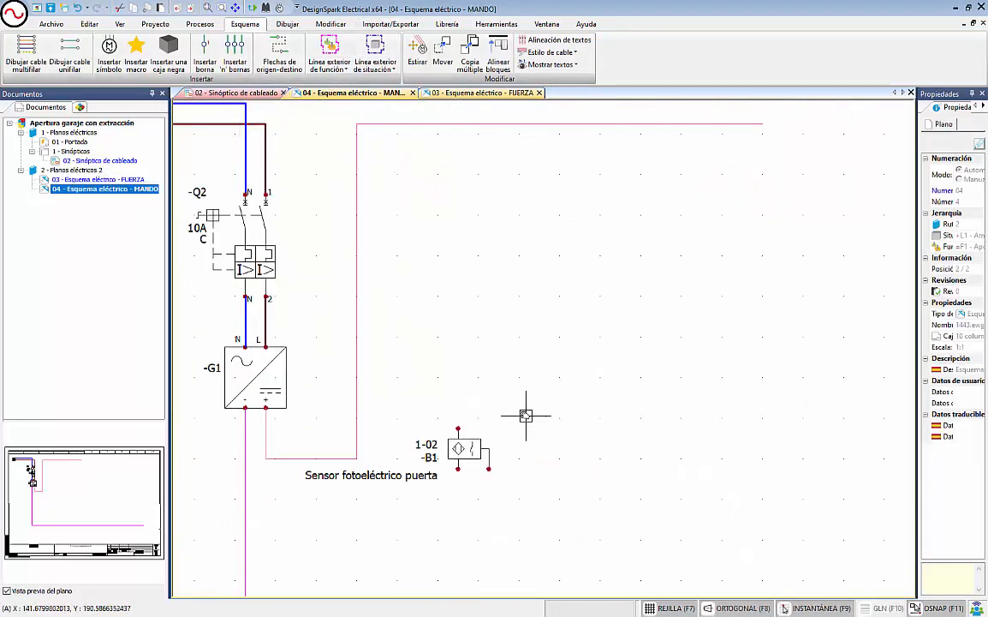
- Number the terminals of B1's sensor circuit BN, BU and BK in the component properties
{"action": "scroll", "coordinate": [526, 416], "scroll_direction": "up", "scroll_amount": 4}
{"action": "double_click", "coordinate": [477, 440]}
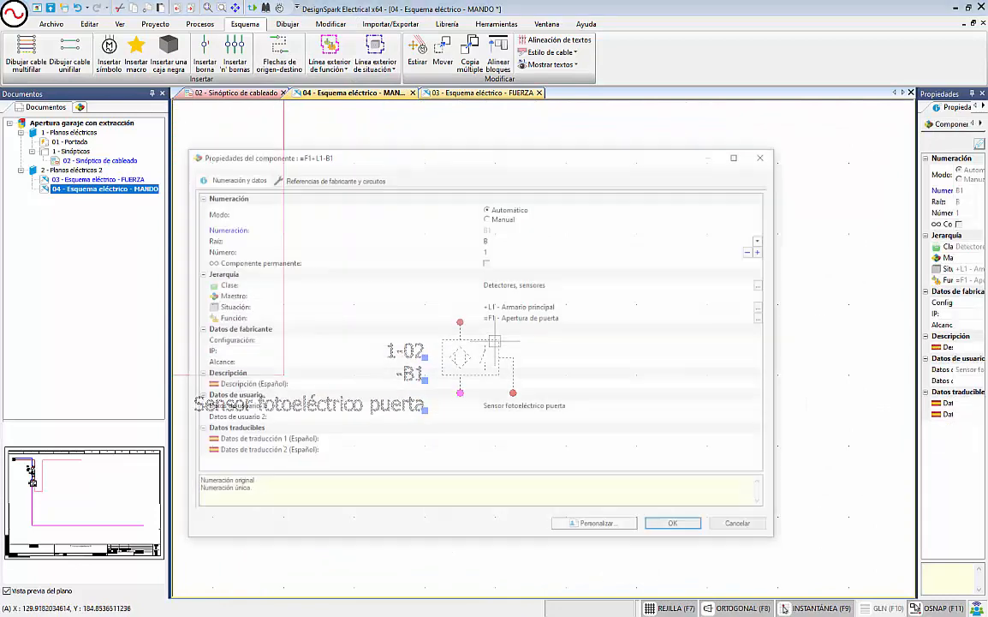
{"action": "left_click", "coordinate": [343, 178]}
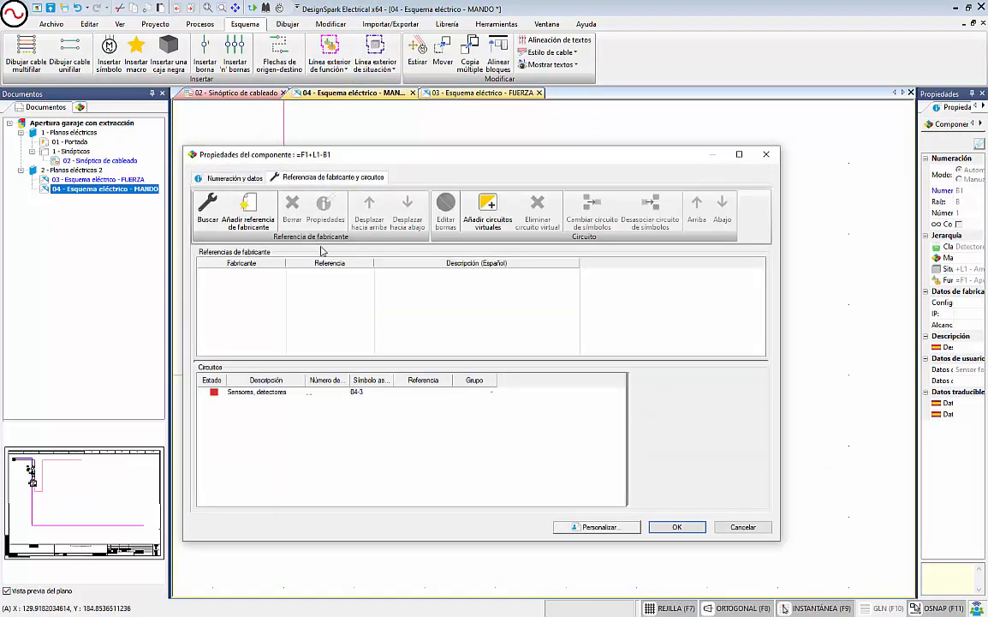
{"action": "left_click", "coordinate": [278, 392]}
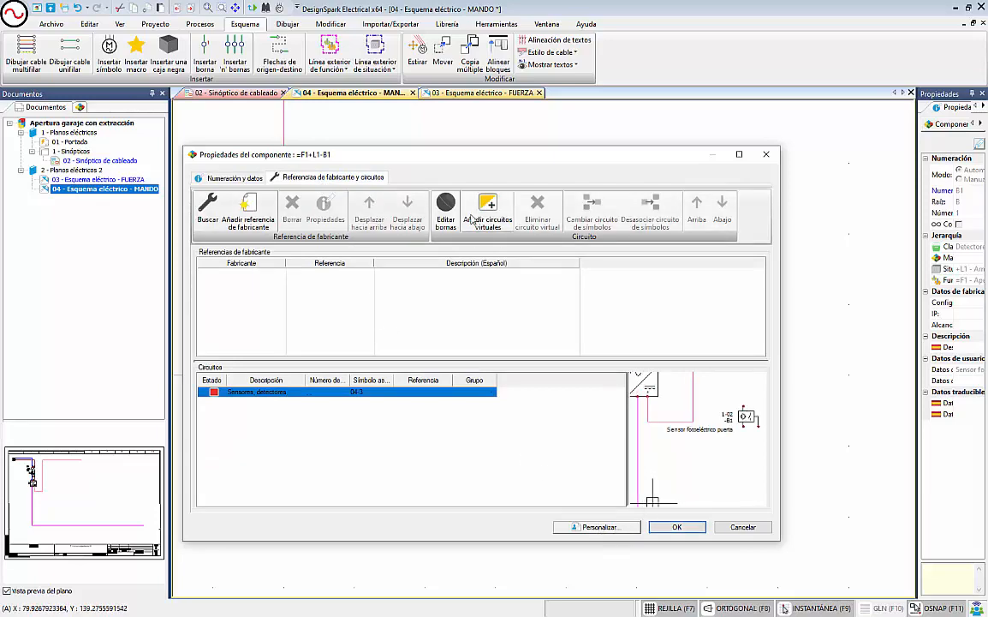
{"action": "left_click", "coordinate": [446, 207]}
{"action": "left_click", "coordinate": [337, 371]}
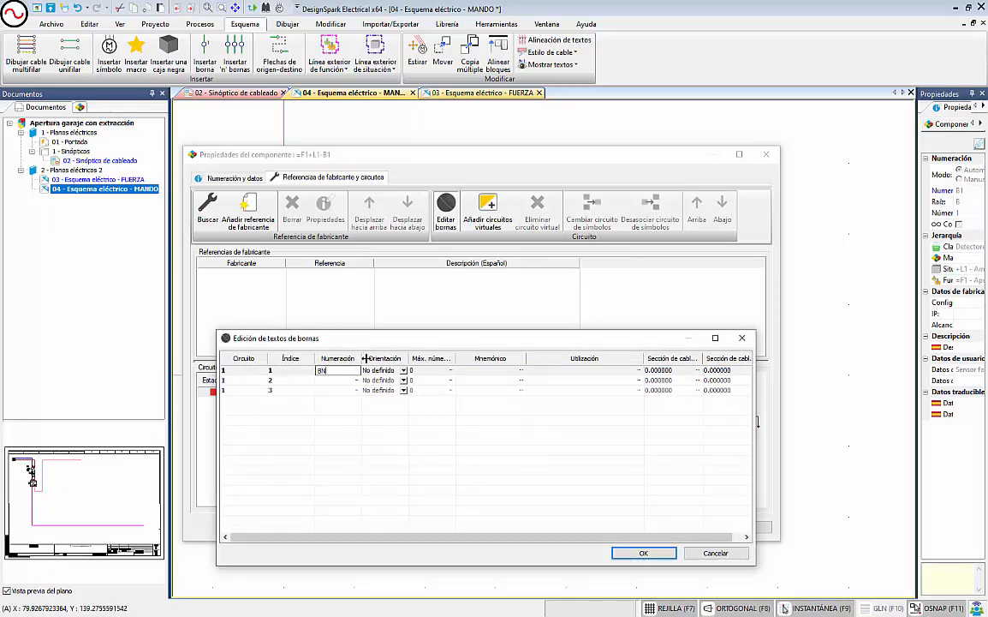
{"action": "left_click", "coordinate": [339, 379]}
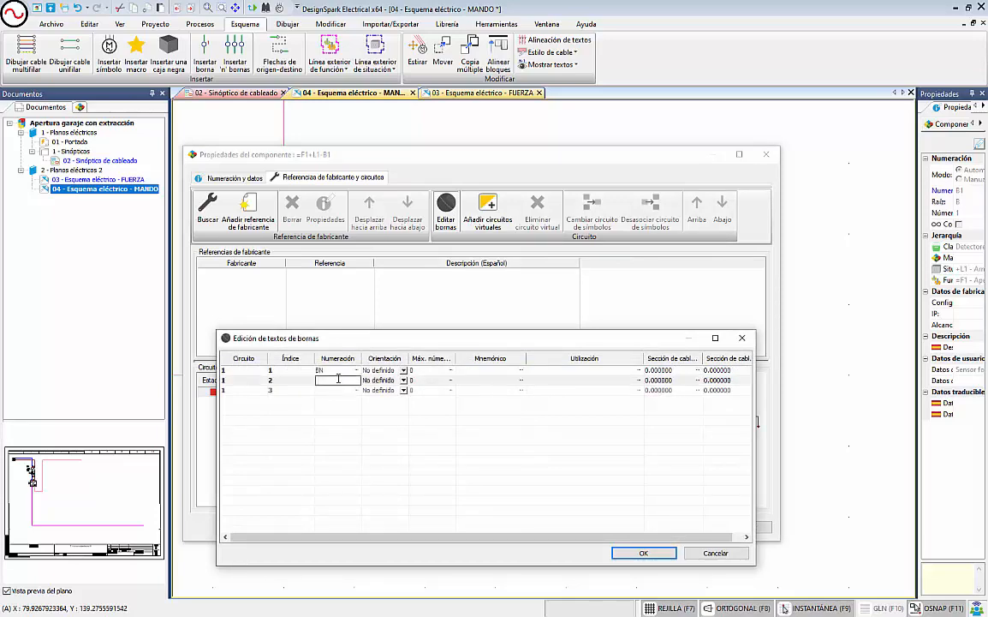
{"action": "type", "text": "BU"}
{"action": "left_click", "coordinate": [337, 390]}
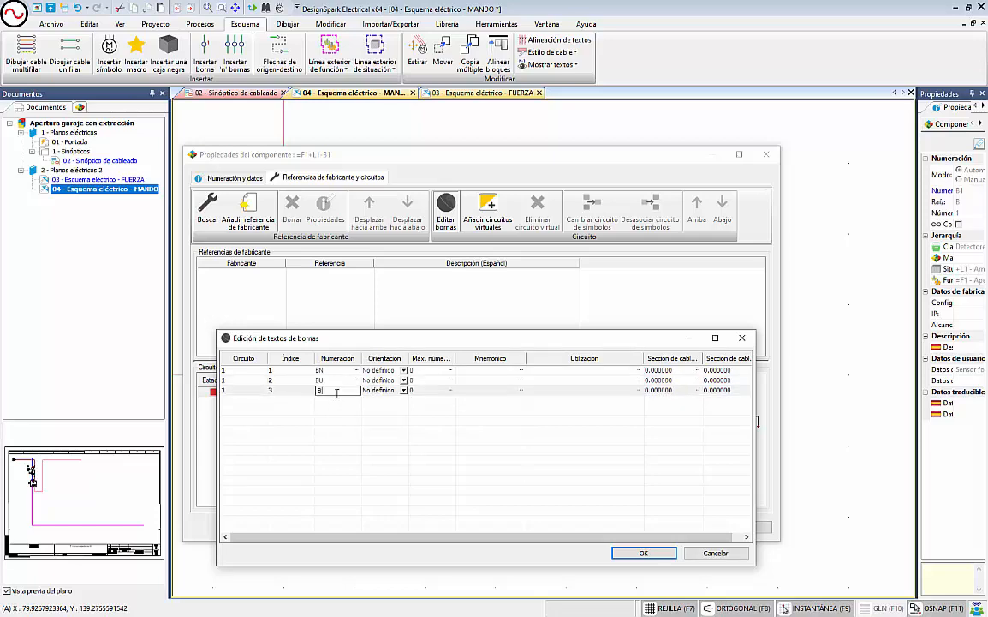
{"action": "left_click", "coordinate": [643, 553]}
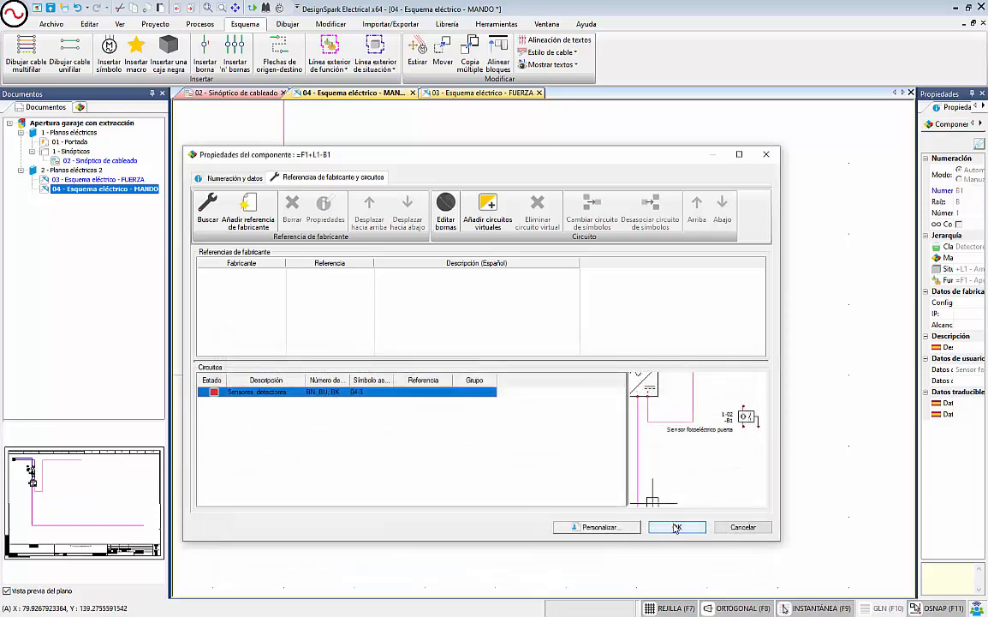
{"action": "left_click", "coordinate": [673, 525]}
{"action": "scroll", "coordinate": [514, 343], "scroll_direction": "up", "scroll_amount": 2}
{"action": "key", "text": "Escape"}
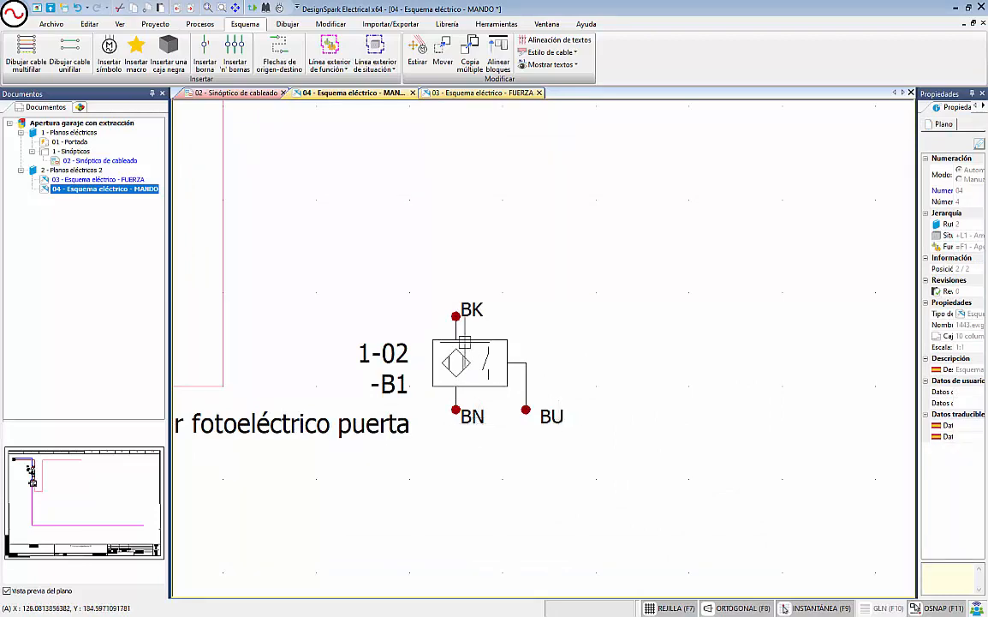
- Renumber the terminal texts of B1's symbol as BU, BK and BN for indices 1, 2 and 3
{"action": "left_click", "coordinate": [492, 348]}
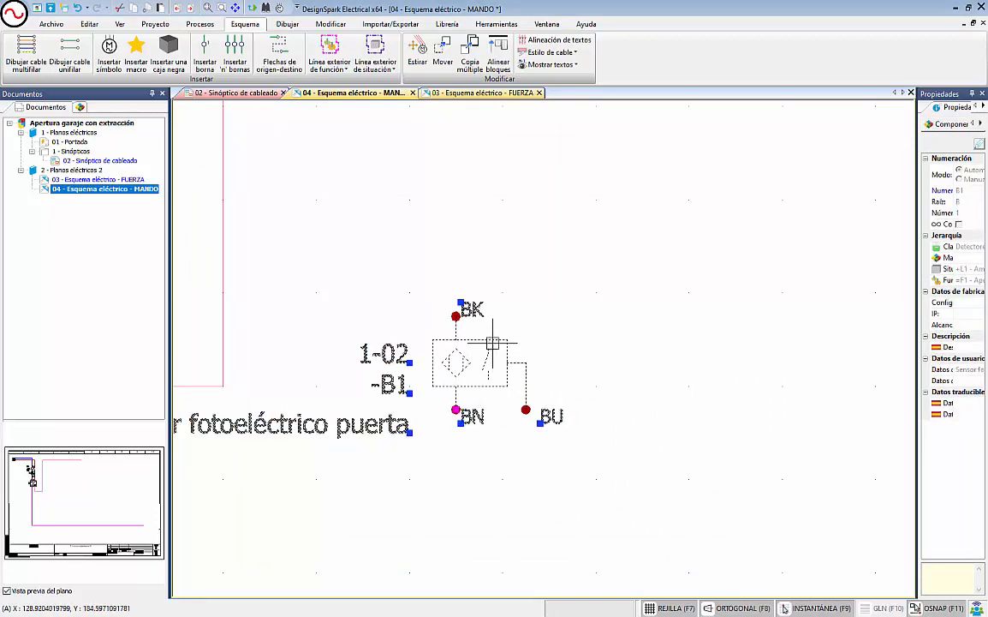
{"action": "right_click", "coordinate": [492, 343]}
{"action": "mouse_move", "coordinate": [549, 399]}
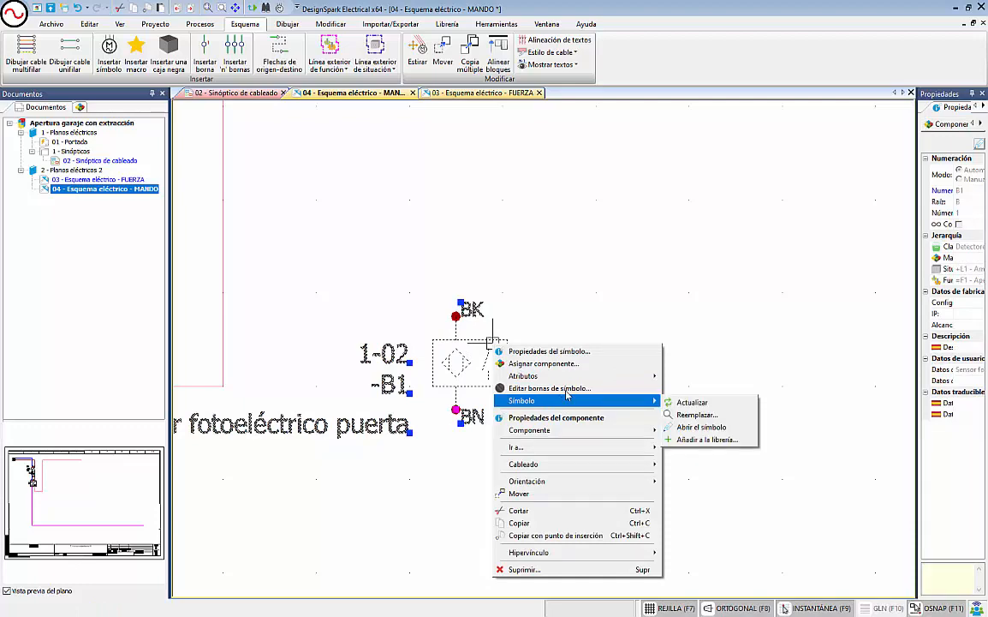
{"action": "left_click", "coordinate": [698, 438]}
{"action": "left_click", "coordinate": [334, 390]}
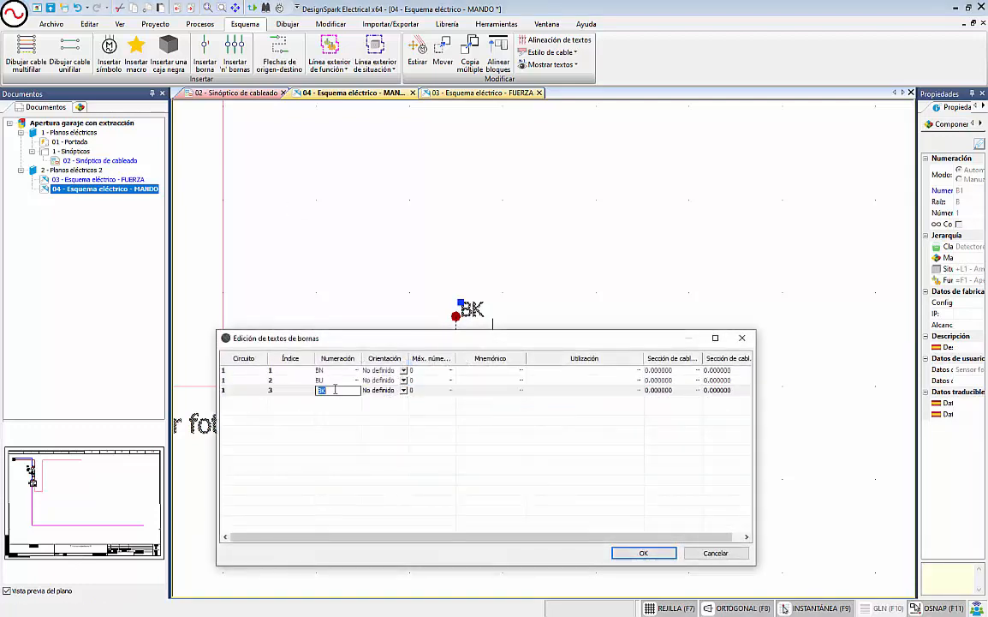
{"action": "left_click_drag", "start_coordinate": [375, 343], "coordinate": [524, 95]}
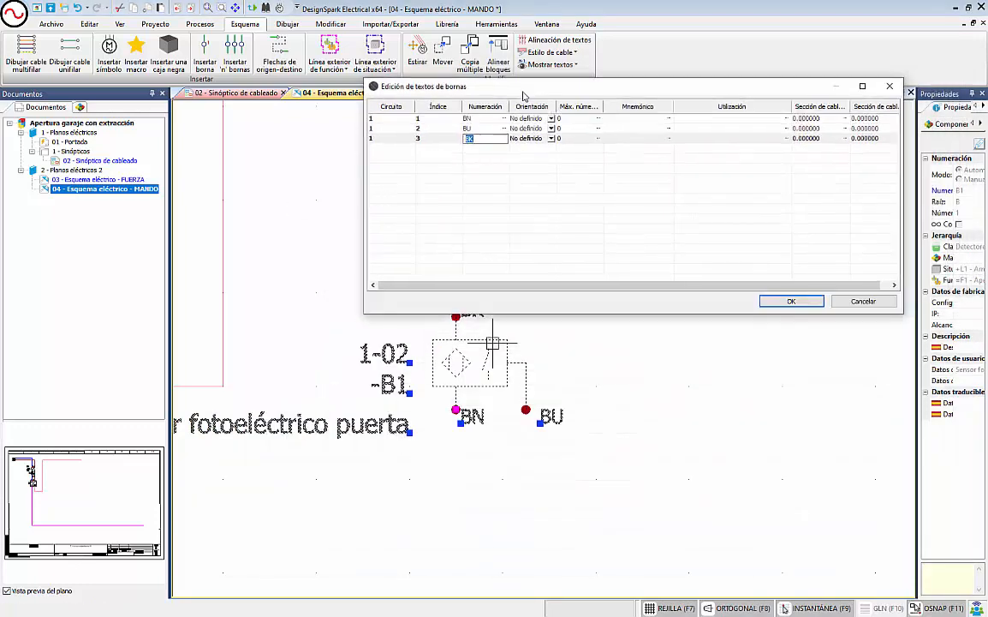
{"action": "left_click", "coordinate": [486, 128]}
{"action": "type", "text": "BK"}
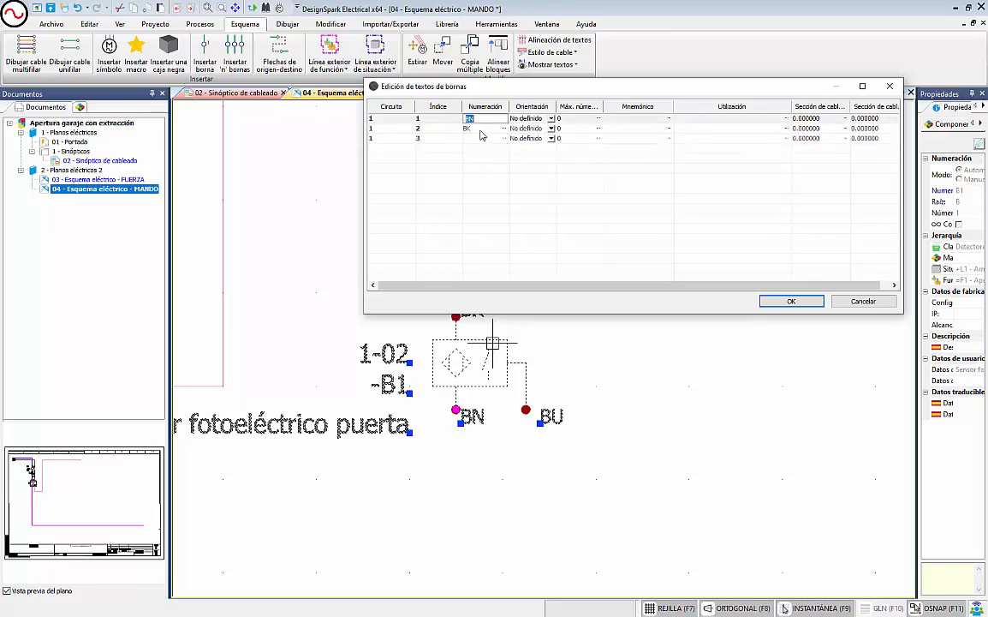
{"action": "left_click", "coordinate": [484, 137]}
{"action": "type", "text": "BN"}
{"action": "left_click", "coordinate": [483, 118]}
{"action": "type", "text": "BU"}
{"action": "left_click", "coordinate": [790, 300]}
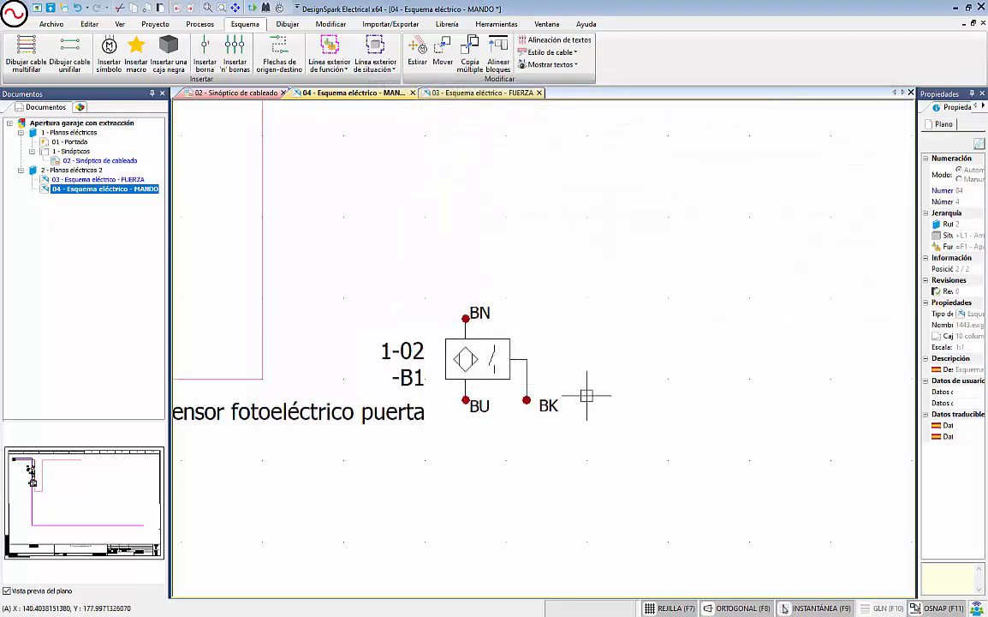
- Draw a single 0Vcc - Orden cable from B1's BU terminal straight down to the lower 0 V line
{"action": "middle_click_drag", "start_coordinate": [571, 287], "coordinate": [564, 267]}
{"action": "scroll", "coordinate": [565, 268], "scroll_direction": "down", "scroll_amount": 5}
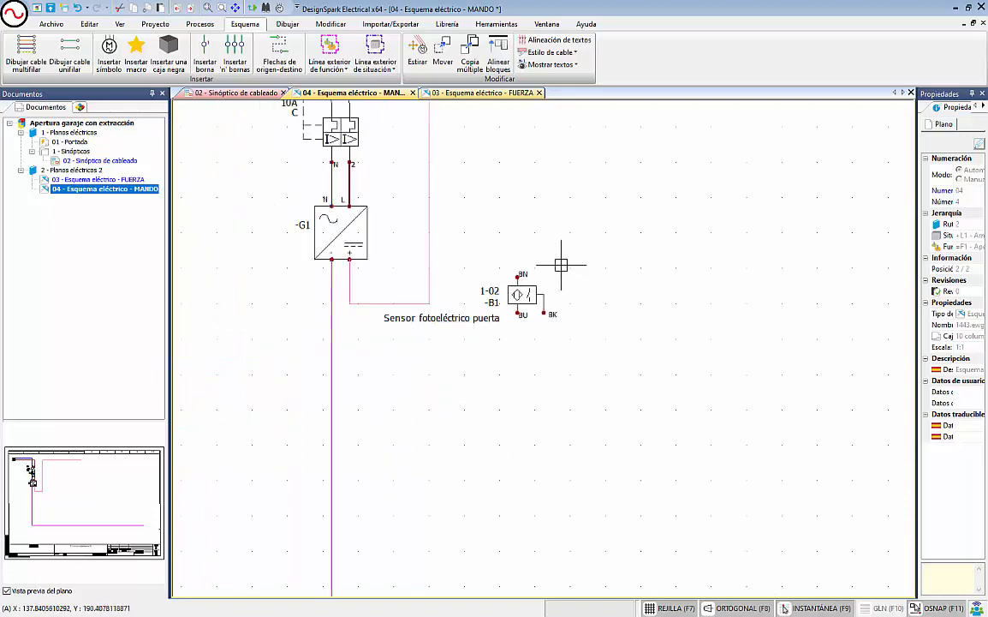
{"action": "middle_click_drag", "start_coordinate": [524, 295], "coordinate": [522, 356]}
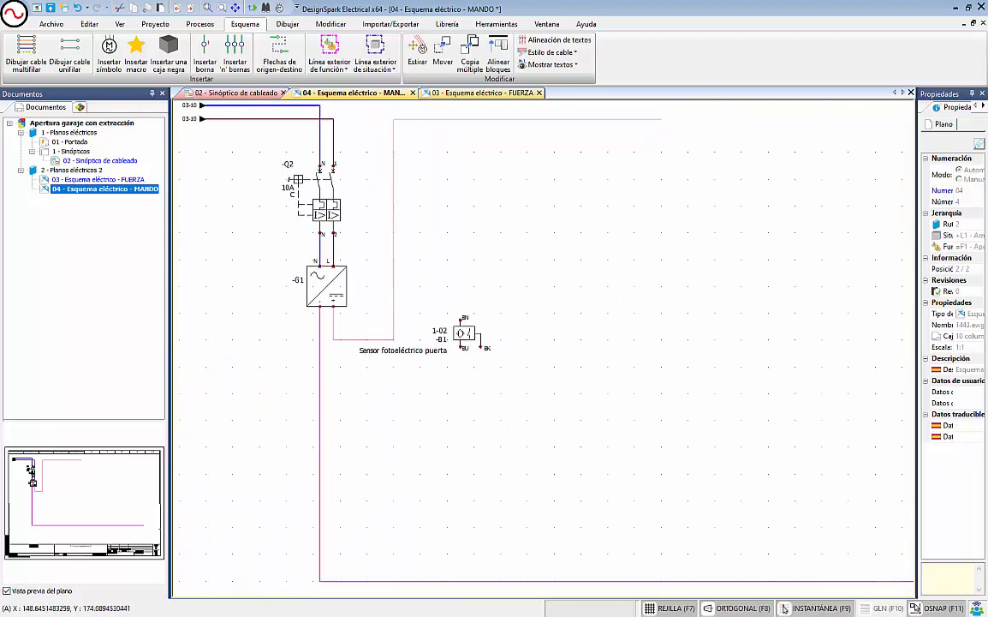
{"action": "scroll", "coordinate": [521, 348], "scroll_direction": "down", "scroll_amount": 1}
{"action": "middle_click_drag", "start_coordinate": [589, 348], "coordinate": [609, 371]}
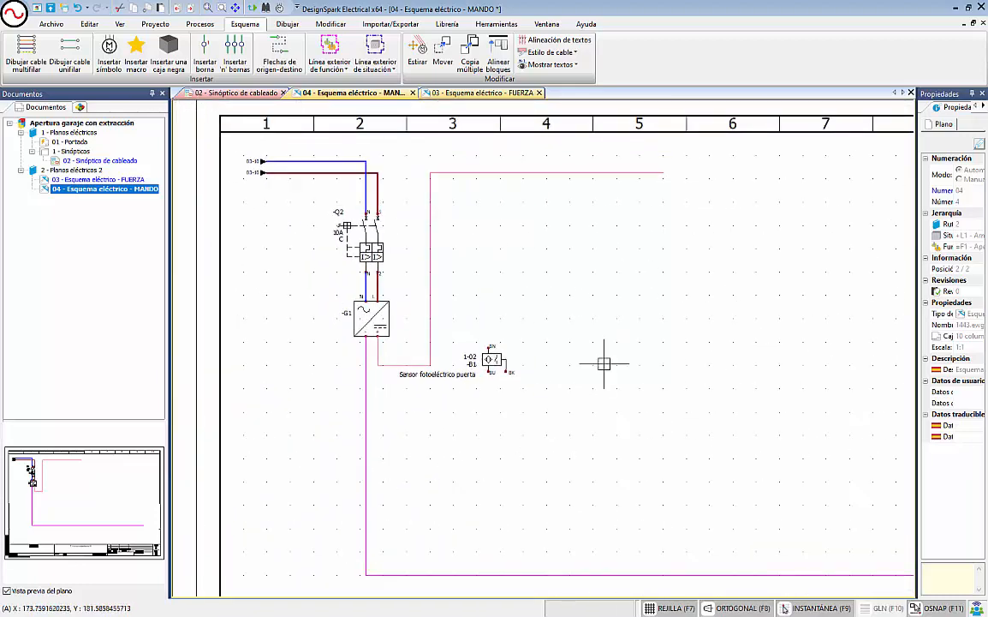
{"action": "scroll", "coordinate": [551, 311], "scroll_direction": "up", "scroll_amount": 1}
{"action": "scroll", "coordinate": [476, 328], "scroll_direction": "up", "scroll_amount": 1}
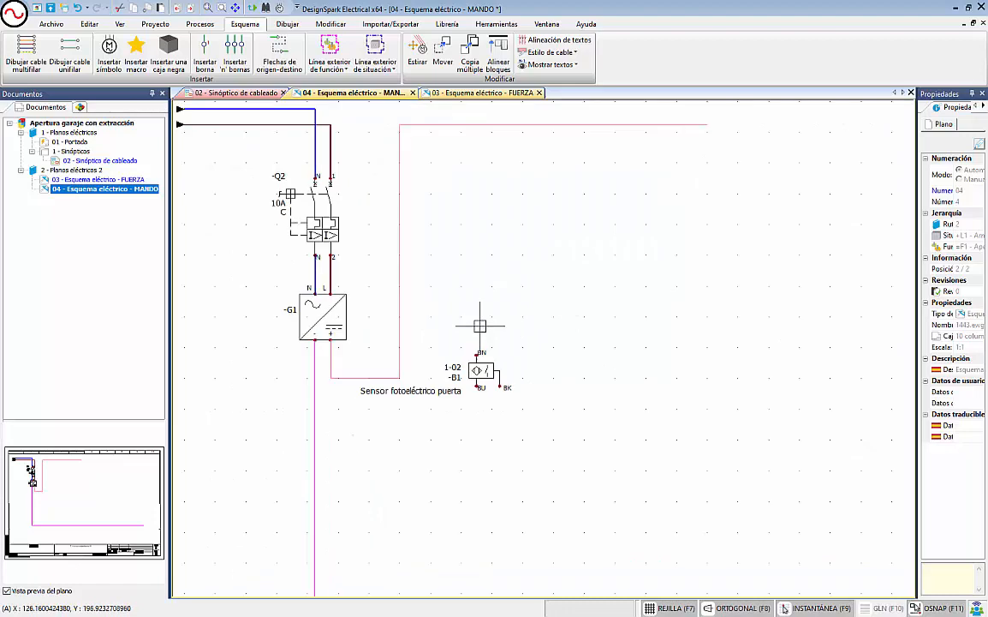
{"action": "left_click", "coordinate": [70, 53]}
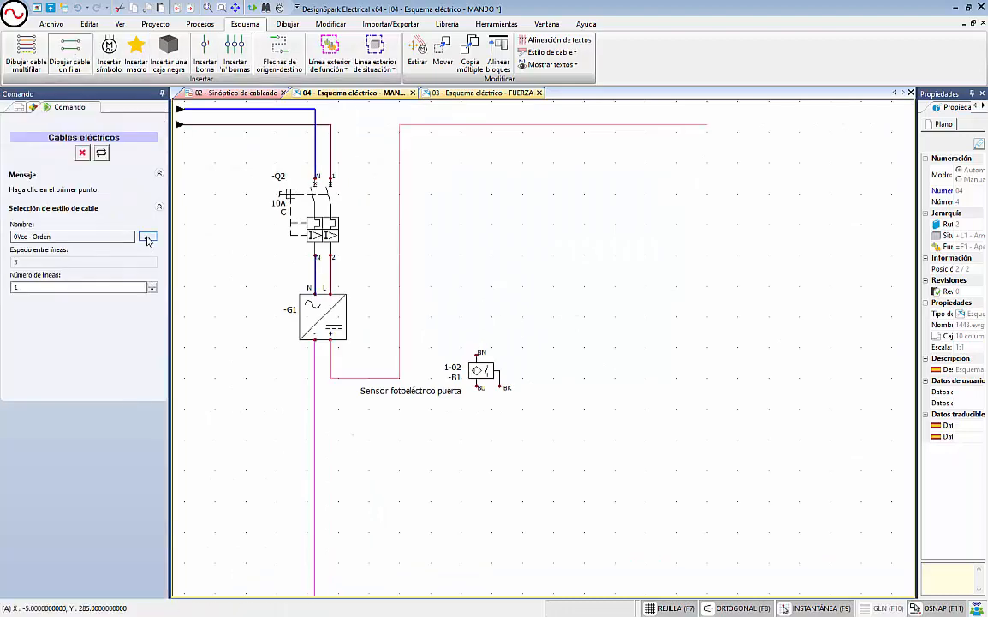
{"action": "left_click", "coordinate": [477, 386]}
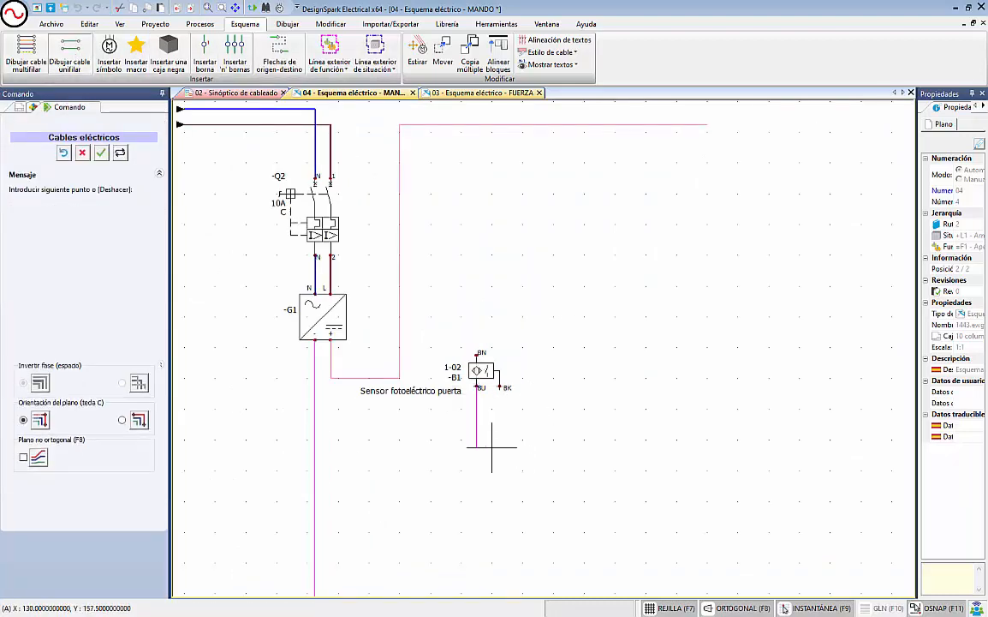
{"action": "middle_click_drag", "start_coordinate": [491, 448], "coordinate": [498, 278]}
{"action": "left_click", "coordinate": [485, 484]}
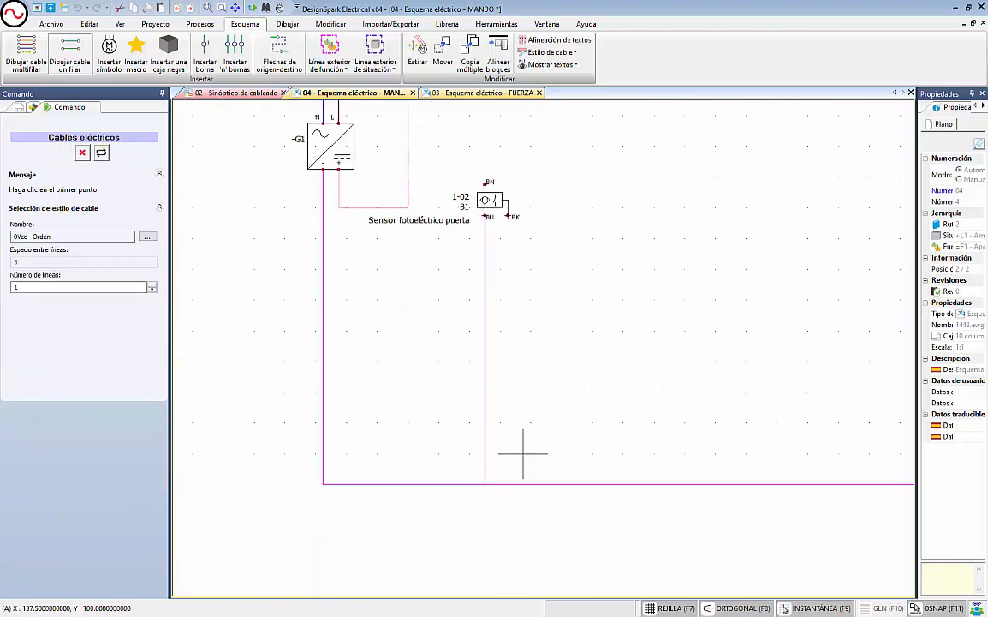
- Draw a single cable in the = 24V (24V DC) style from B1's BN terminal up to the upper 24 V line
{"action": "scroll", "coordinate": [548, 347], "scroll_direction": "up", "scroll_amount": 3}
{"action": "left_click", "coordinate": [148, 237]}
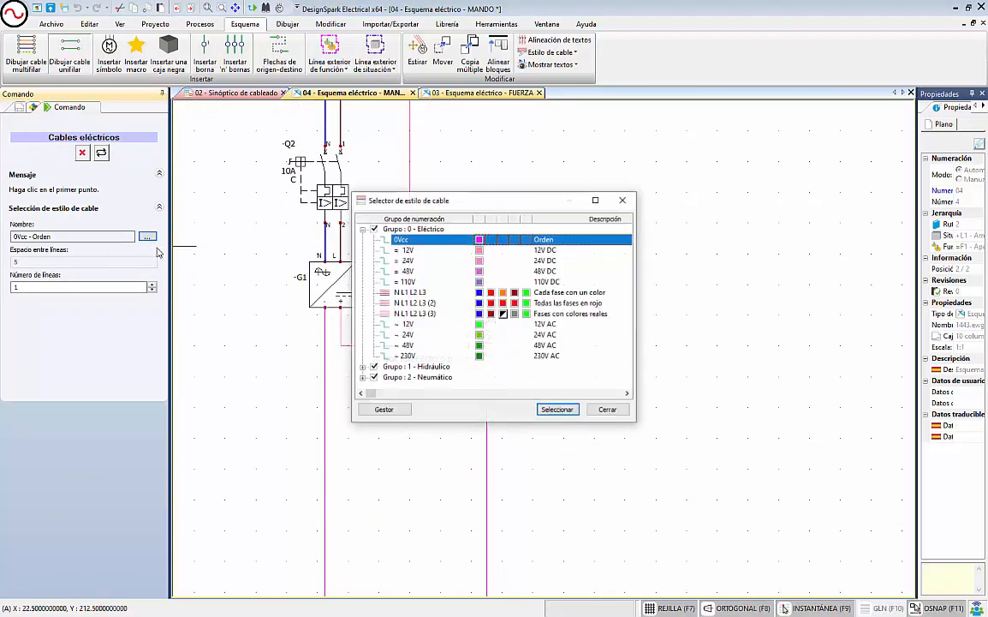
{"action": "left_click", "coordinate": [410, 262]}
{"action": "left_click", "coordinate": [545, 410]}
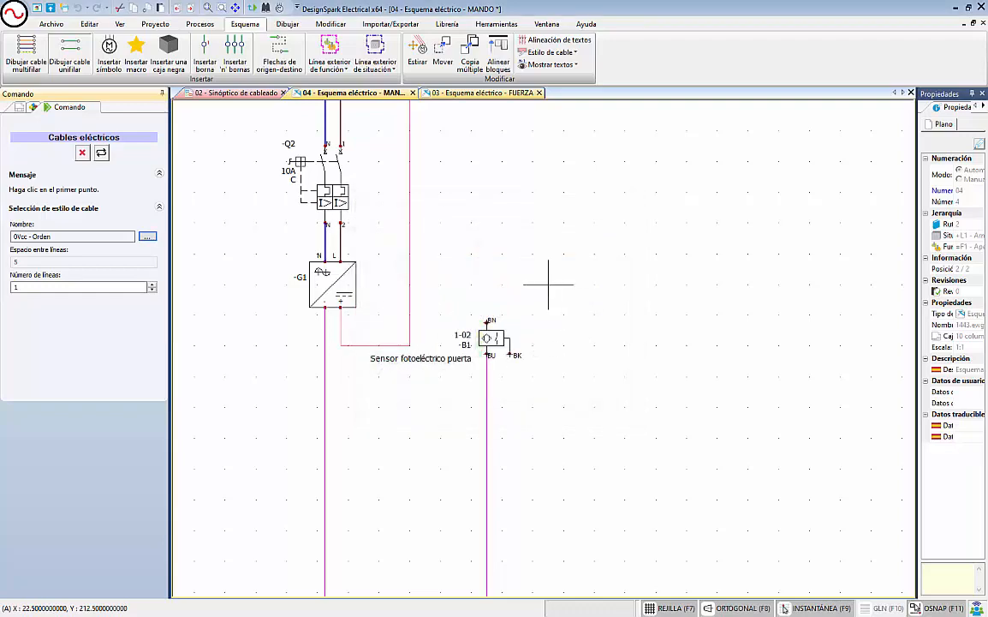
{"action": "left_click", "coordinate": [485, 319]}
{"action": "scroll", "coordinate": [509, 257], "scroll_direction": "up", "scroll_amount": 2}
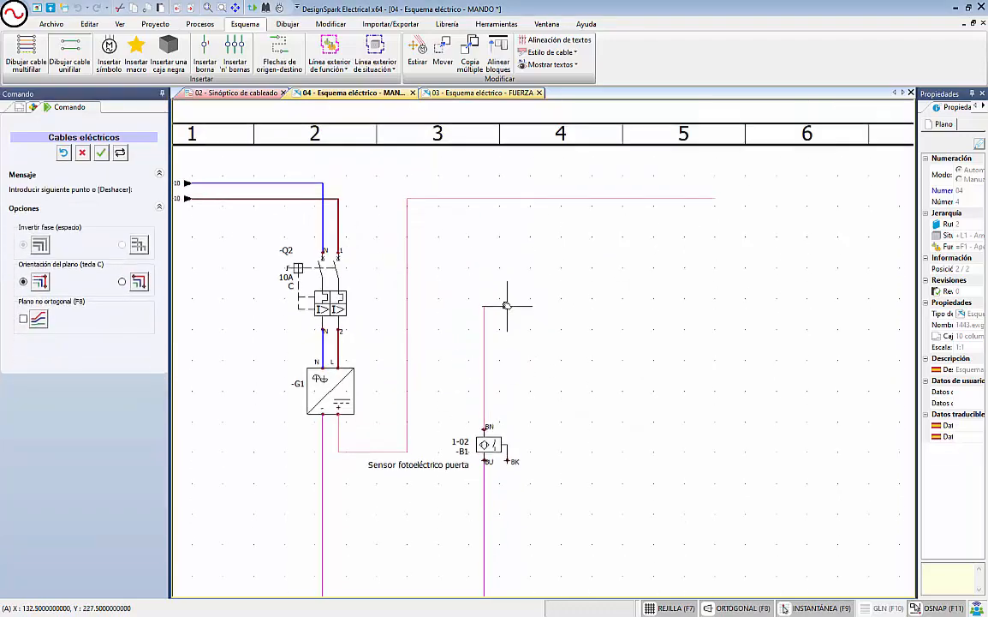
{"action": "left_click", "coordinate": [484, 199]}
- Insert a Relé instantáneo coil from the Bobinas class above the 0 V line, to the right of B1, with root KA
{"action": "scroll", "coordinate": [580, 302], "scroll_direction": "down", "scroll_amount": 2}
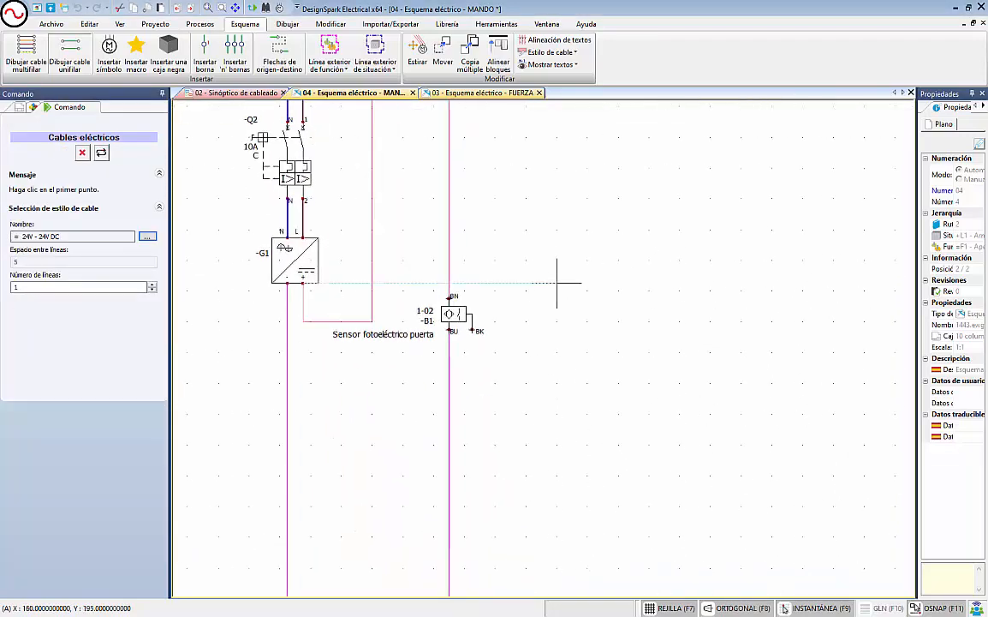
{"action": "left_click", "coordinate": [109, 53]}
{"action": "left_click", "coordinate": [102, 314]}
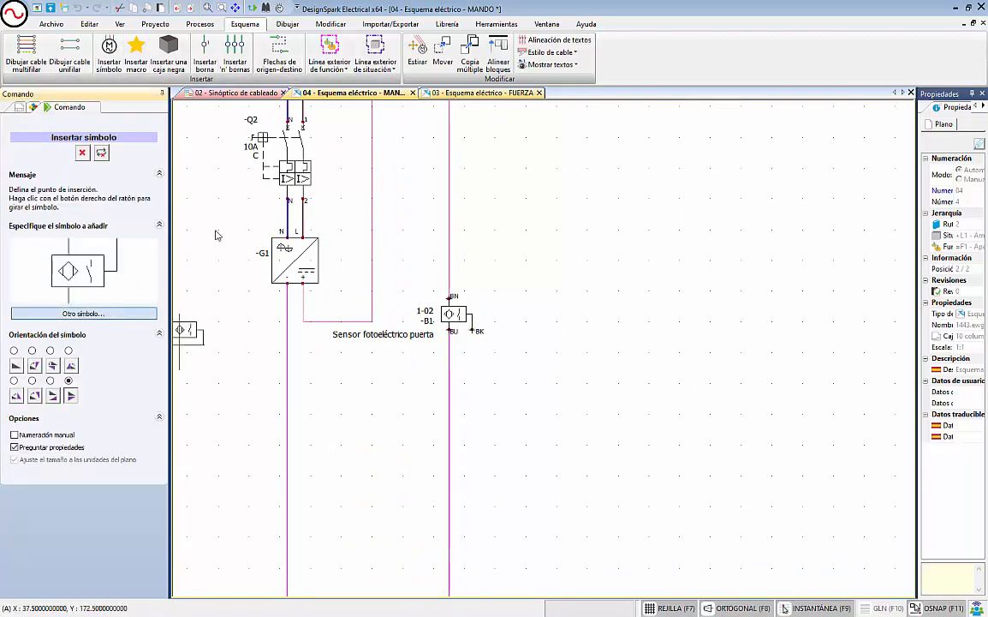
{"action": "left_click", "coordinate": [219, 262]}
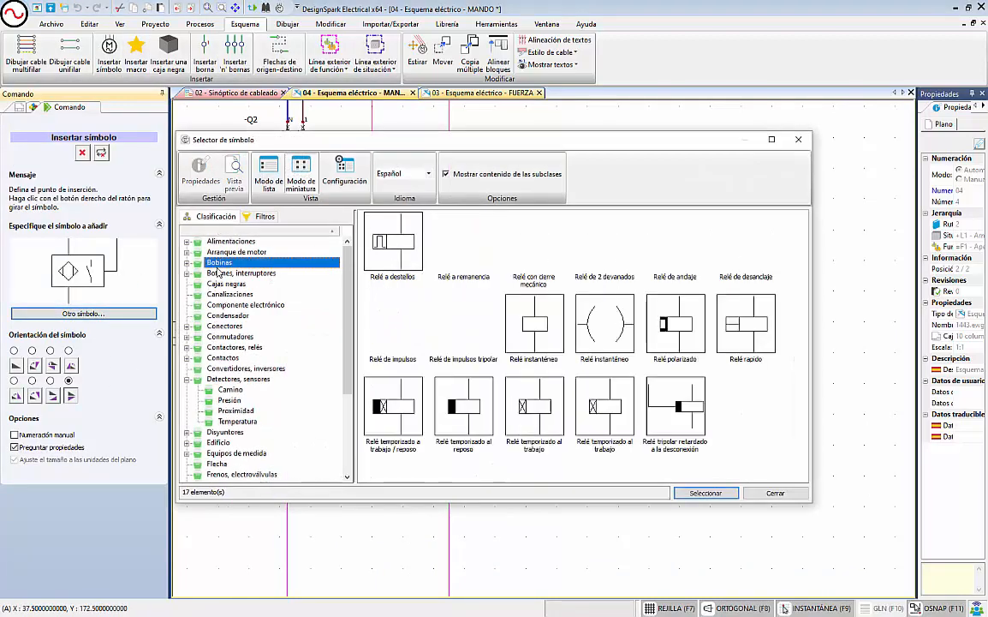
{"action": "left_click", "coordinate": [535, 324]}
{"action": "left_click", "coordinate": [716, 494]}
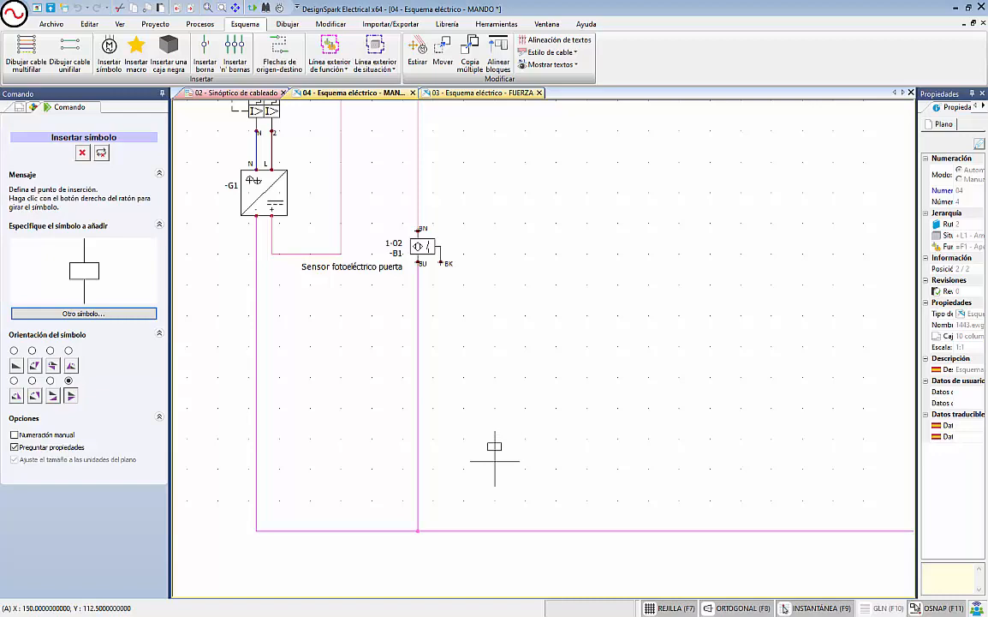
{"action": "left_click", "coordinate": [494, 460]}
{"action": "left_click", "coordinate": [483, 212]}
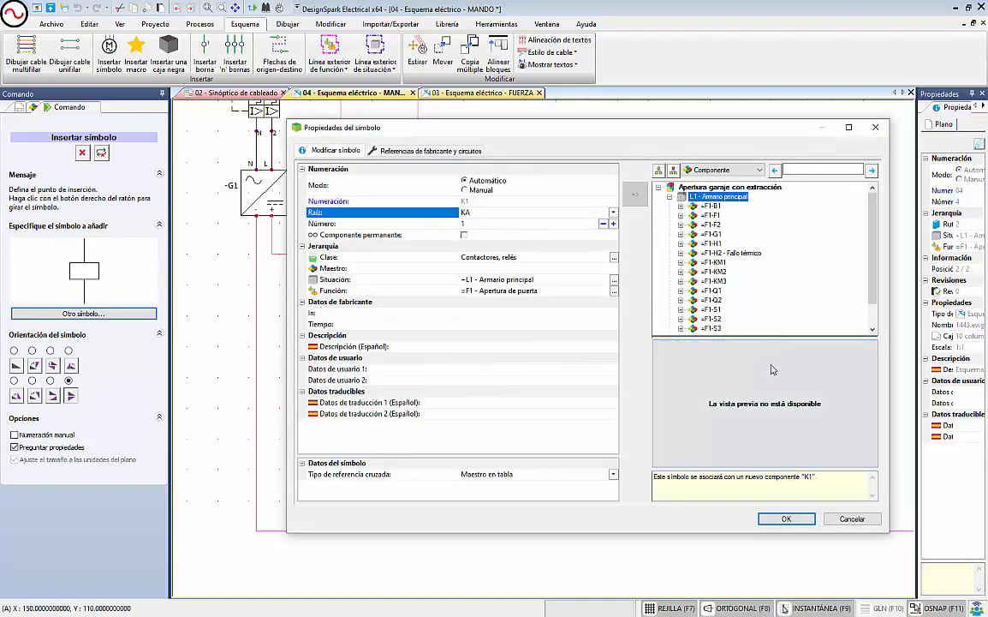
{"action": "left_click", "coordinate": [378, 150]}
{"action": "left_click", "coordinate": [353, 152]}
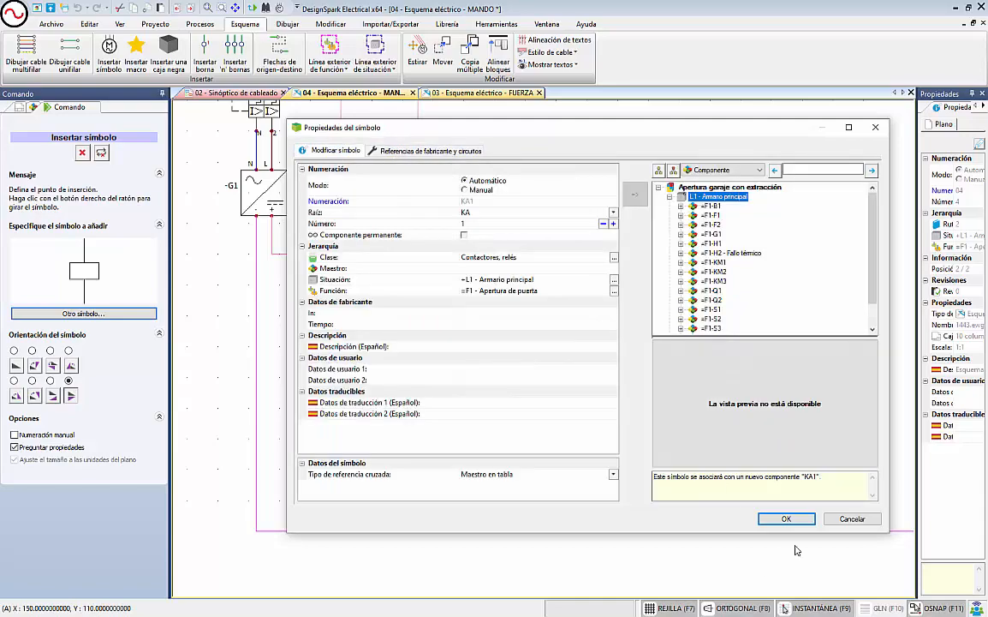
{"action": "left_click", "coordinate": [787, 520]}
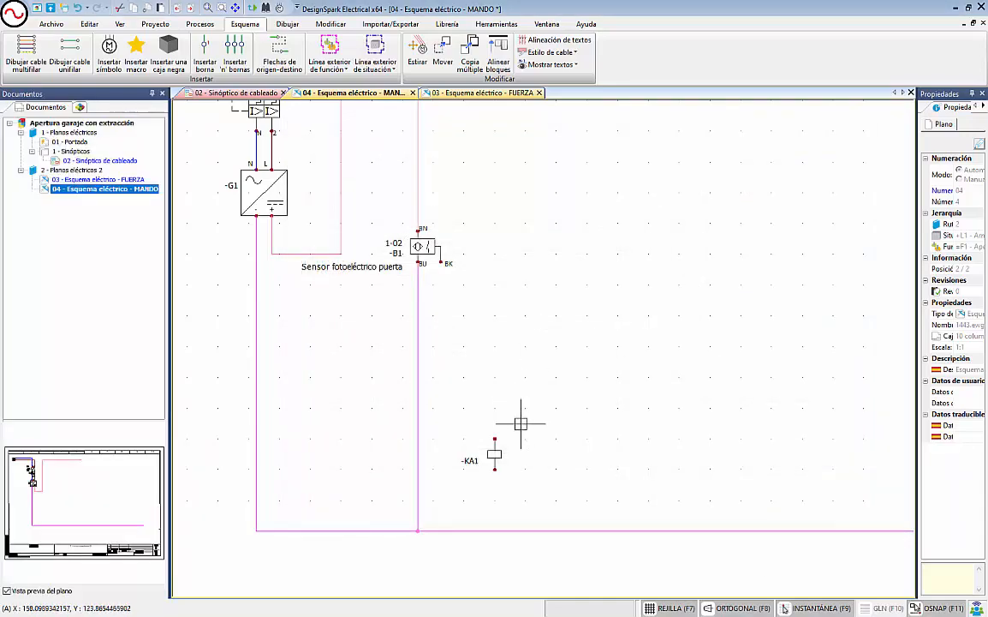
- Number the terminals of relay KA1's circuit A1 and A2 in the component properties
{"action": "double_click", "coordinate": [497, 461]}
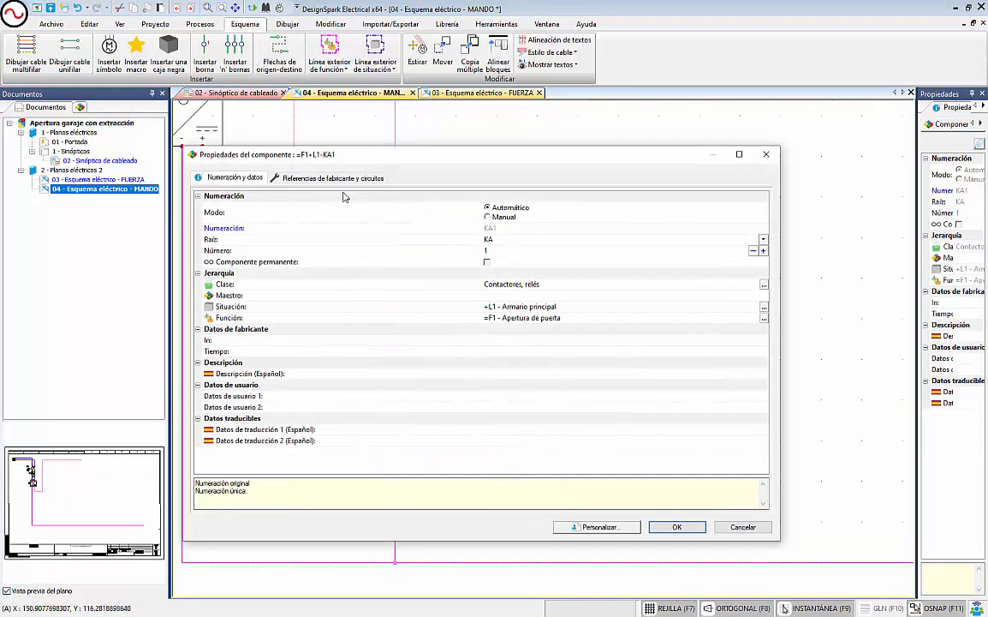
{"action": "left_click", "coordinate": [333, 177]}
{"action": "left_click", "coordinate": [240, 392]}
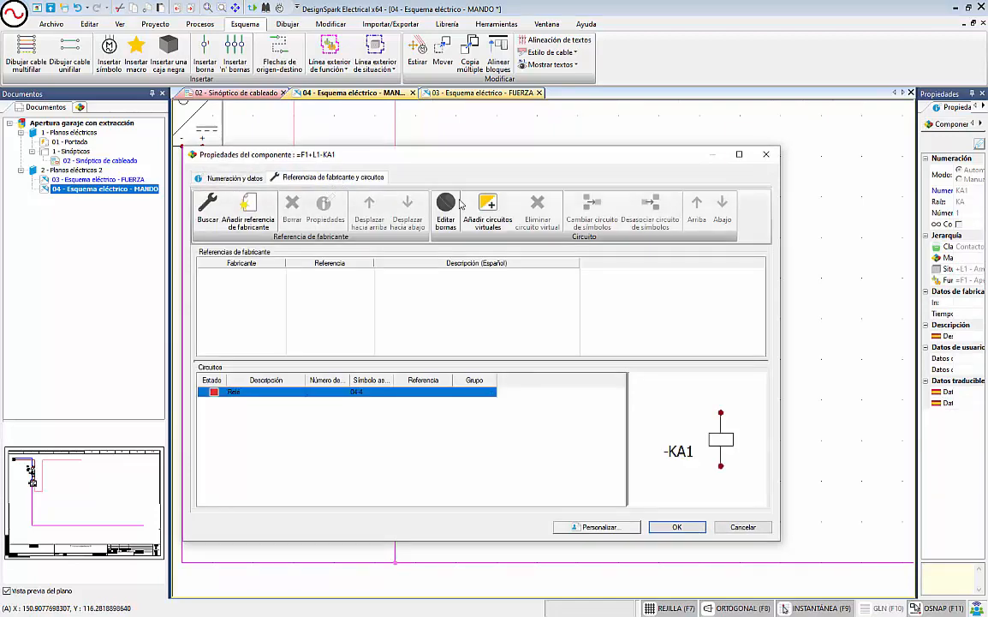
{"action": "left_click", "coordinate": [446, 210]}
{"action": "left_click", "coordinate": [492, 119]}
{"action": "type", "text": "A"}
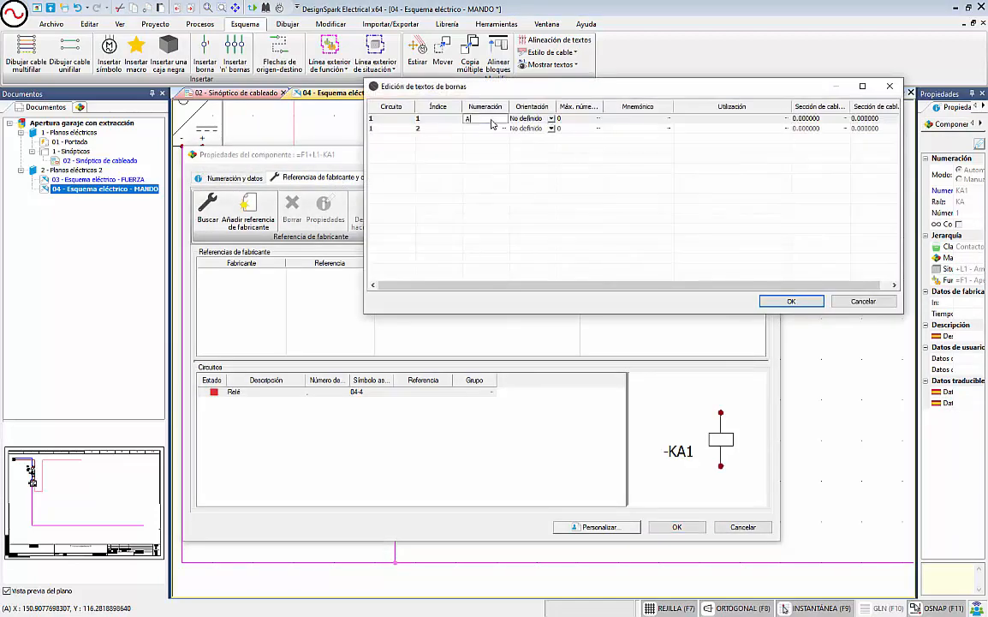
{"action": "type", "text": "1"}
{"action": "left_click", "coordinate": [490, 128]}
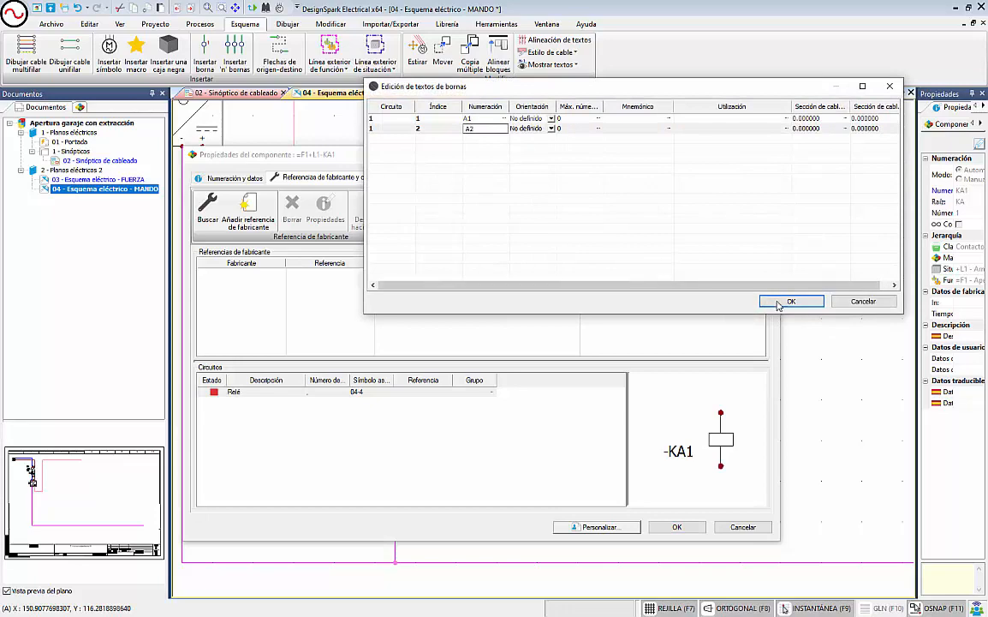
{"action": "left_click", "coordinate": [790, 302]}
{"action": "left_click", "coordinate": [677, 527]}
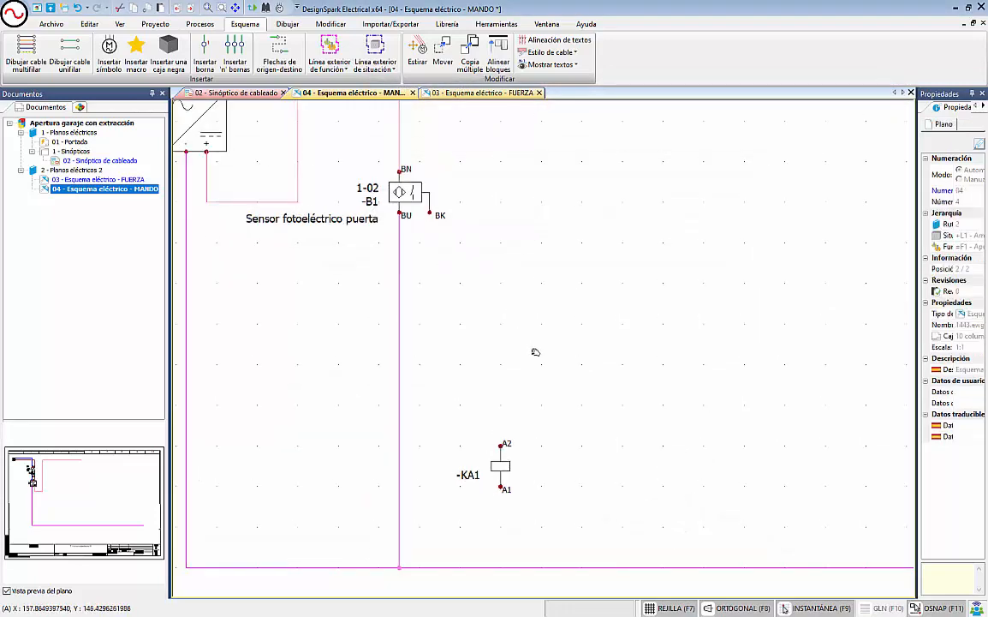
- Try connecting B1's BK terminal to KA1's A2 terminal with a 24V DC cable
{"action": "left_click", "coordinate": [69, 56]}
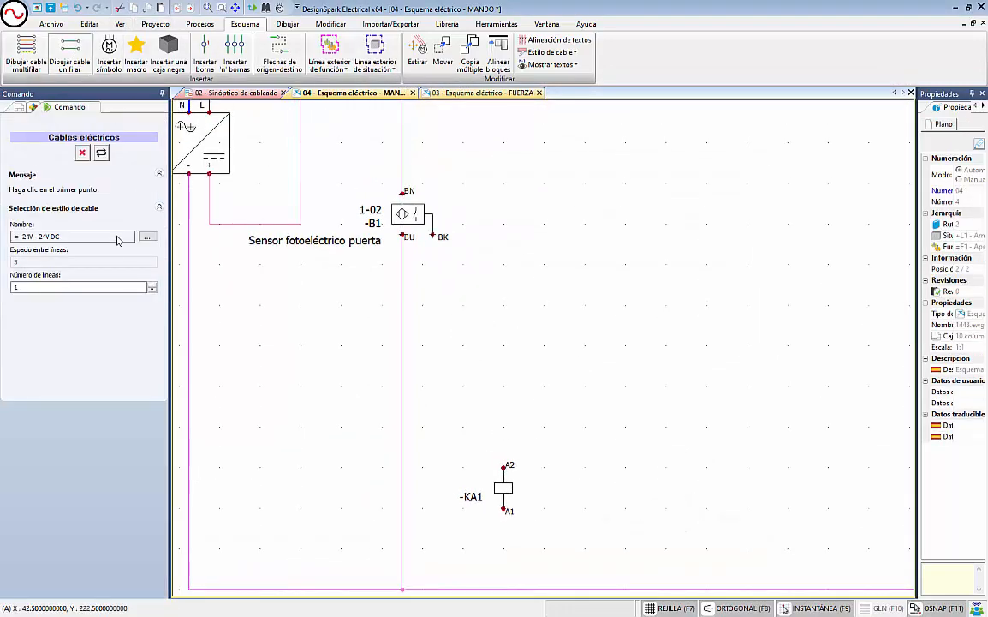
{"action": "left_click", "coordinate": [432, 235]}
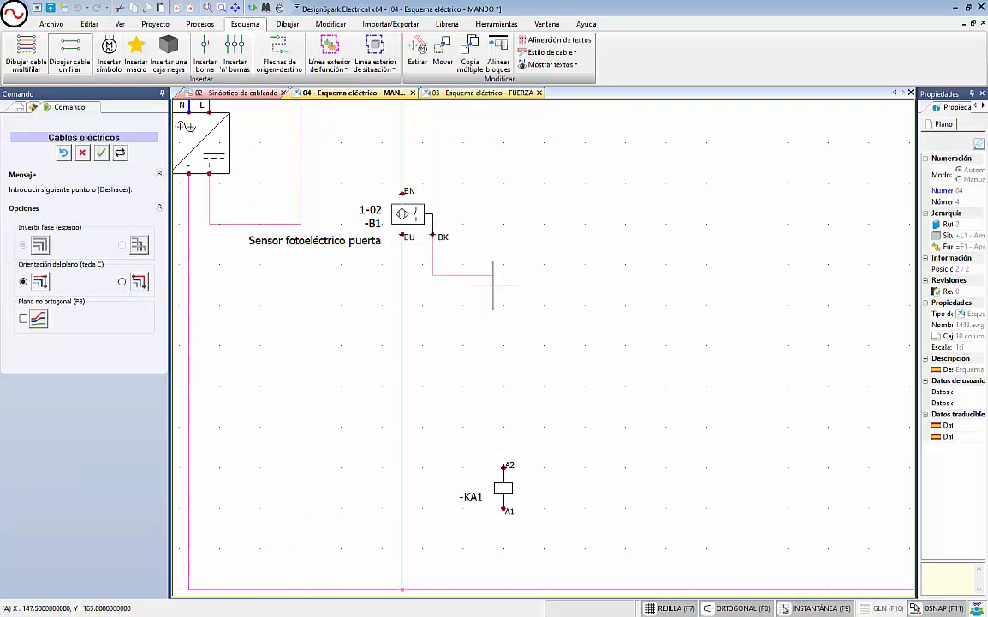
{"action": "left_click", "coordinate": [504, 466]}
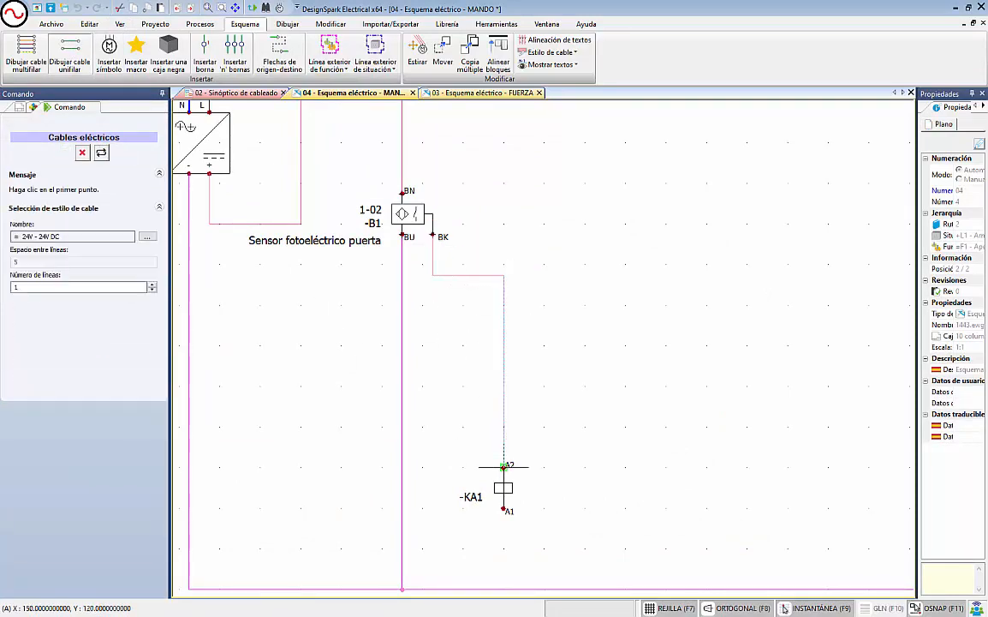
{"action": "key", "text": "Escape"}
- Delete the three cable segments between B1's BK terminal and KA1's A2 terminal
{"action": "left_click", "coordinate": [445, 273]}
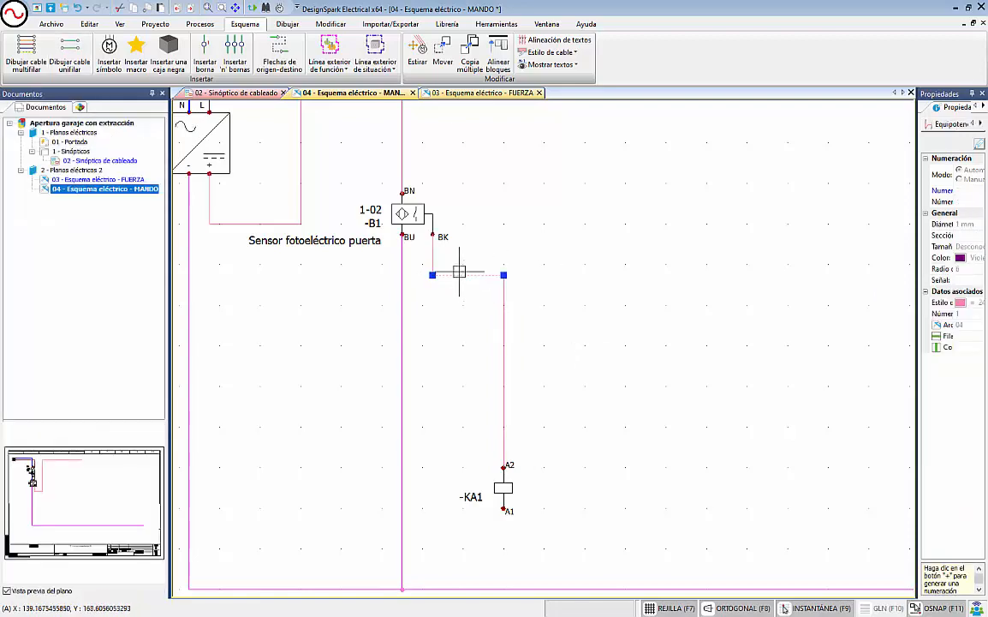
{"action": "key", "text": "Delete"}
{"action": "left_click", "coordinate": [430, 255]}
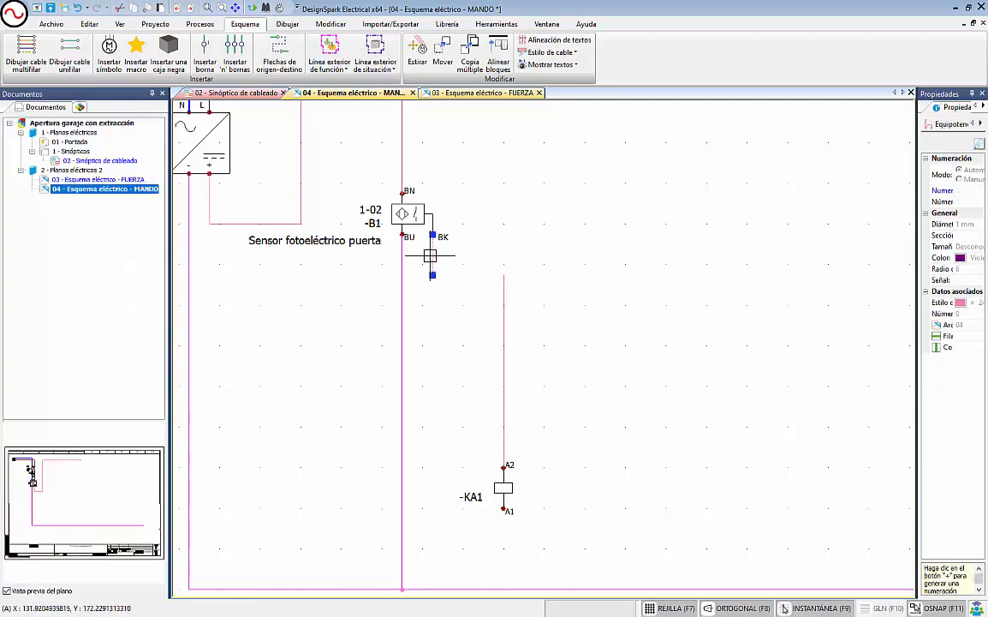
{"action": "key", "text": "Delete"}
{"action": "left_click", "coordinate": [503, 317]}
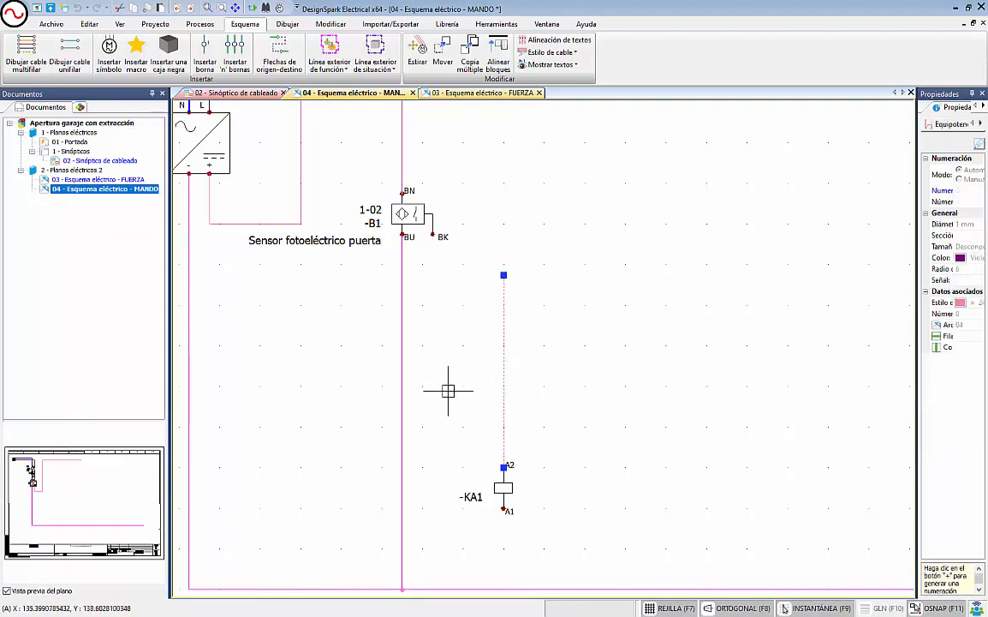
{"action": "key", "text": "Delete"}
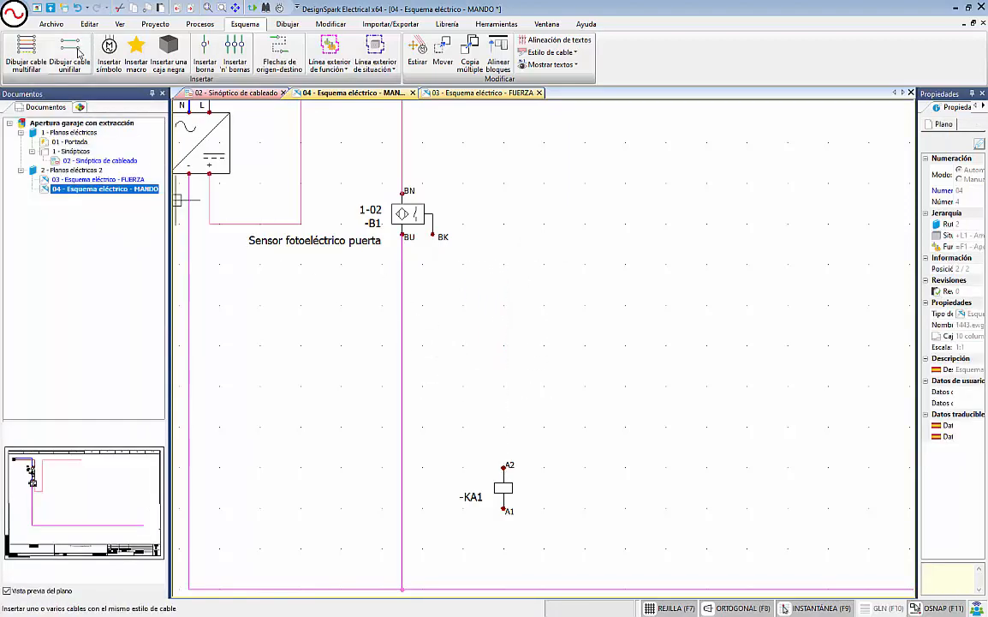
- Connect B1's BK terminal to KA1's A2 terminal with a 24V DC single-line cable
{"action": "left_click", "coordinate": [69, 53]}
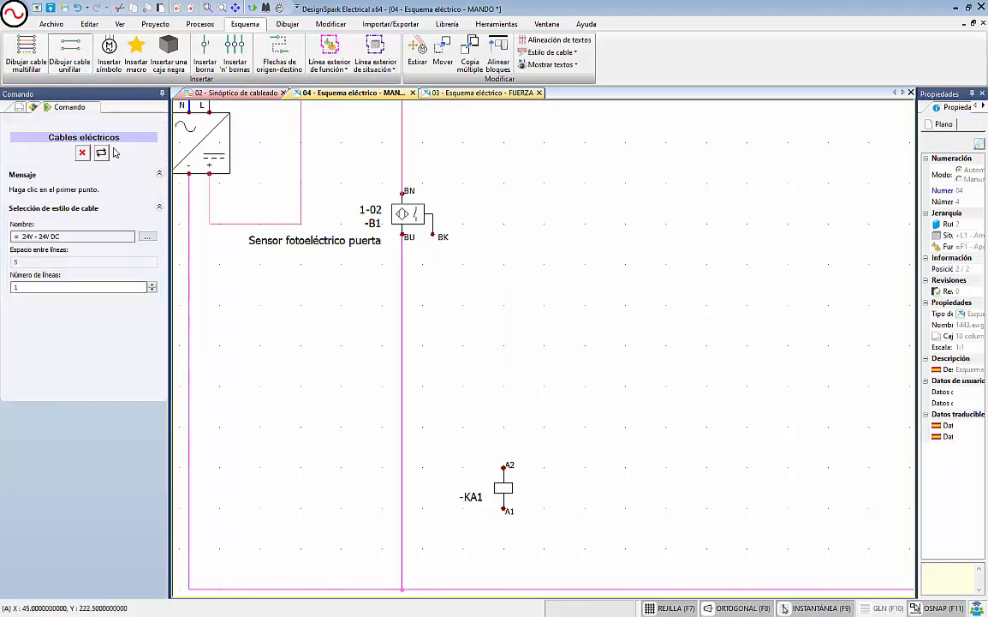
{"action": "left_click", "coordinate": [433, 235]}
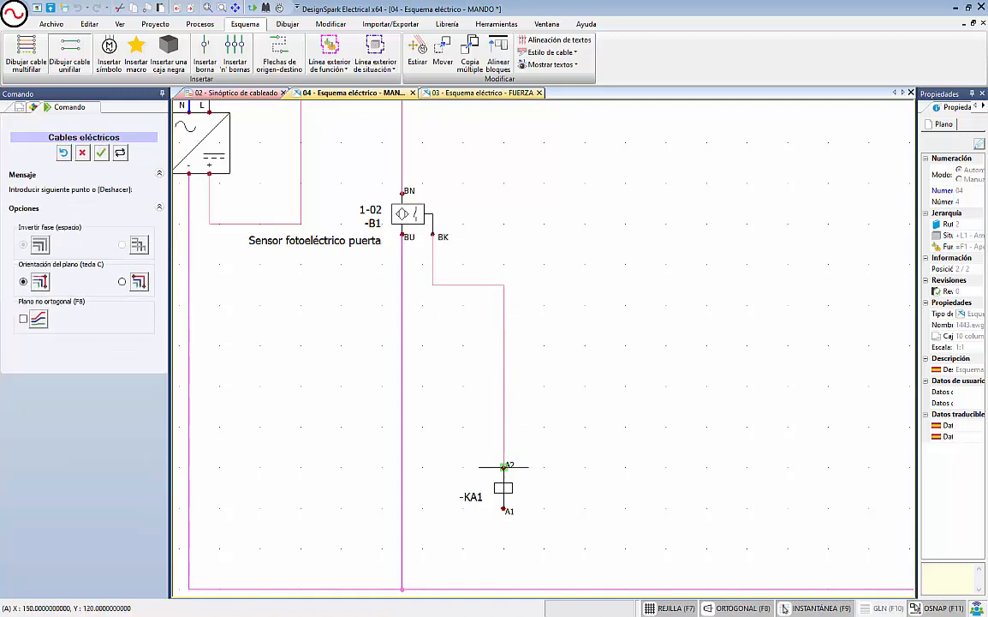
{"action": "left_click", "coordinate": [504, 466]}
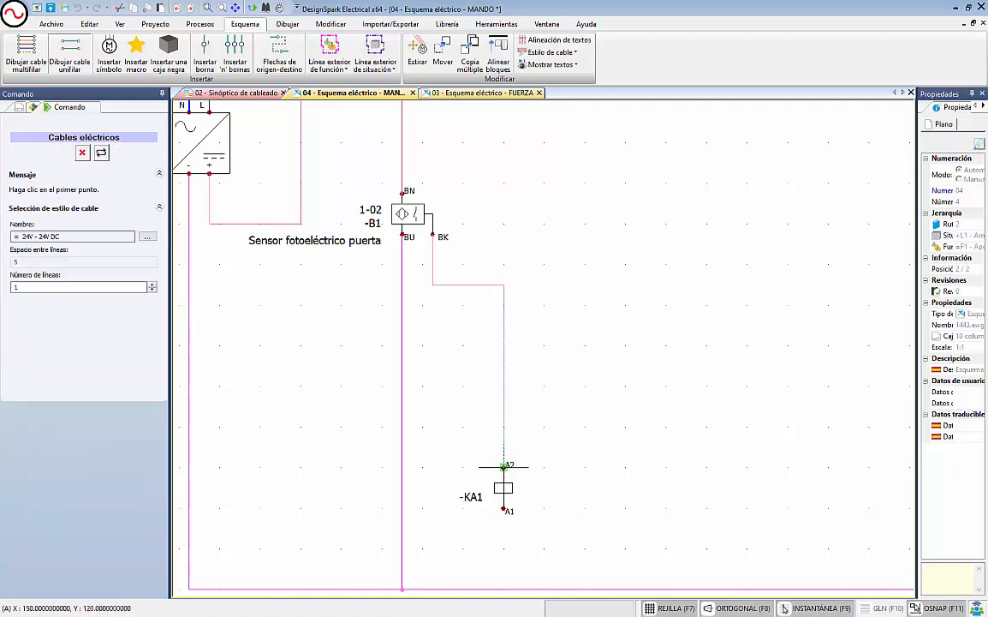
- Switch the cable style to 0Vcc and connect KA1's A1 terminal down to the 0 V line
{"action": "left_click", "coordinate": [148, 236]}
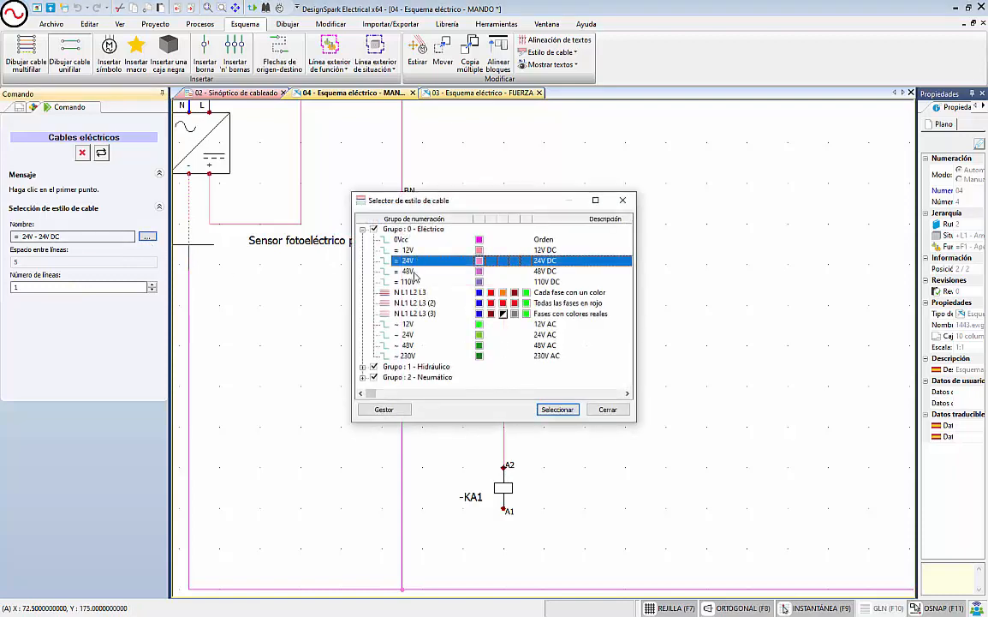
{"action": "left_click", "coordinate": [404, 240]}
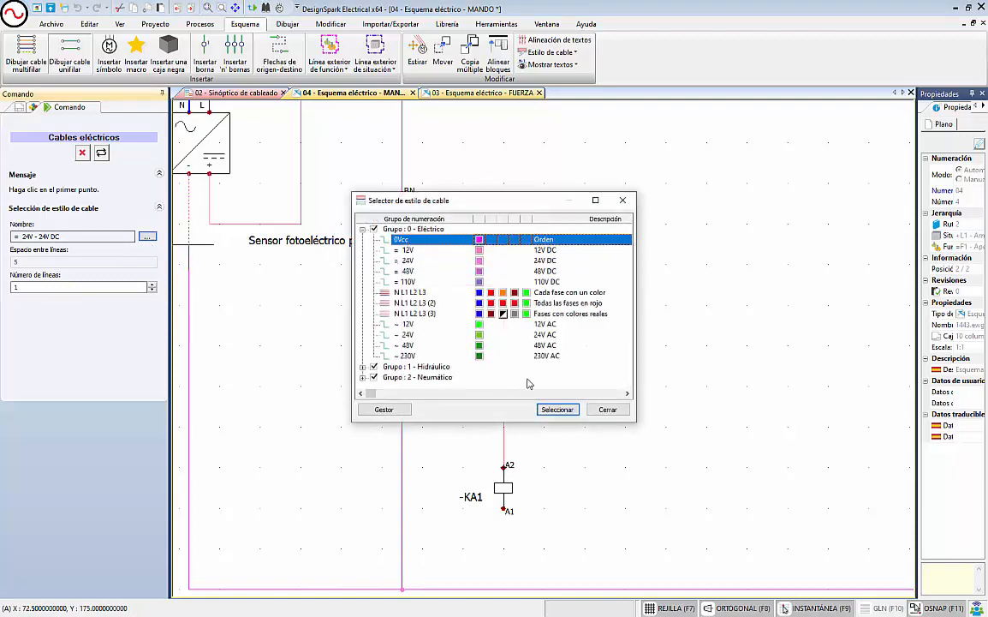
{"action": "left_click", "coordinate": [554, 409]}
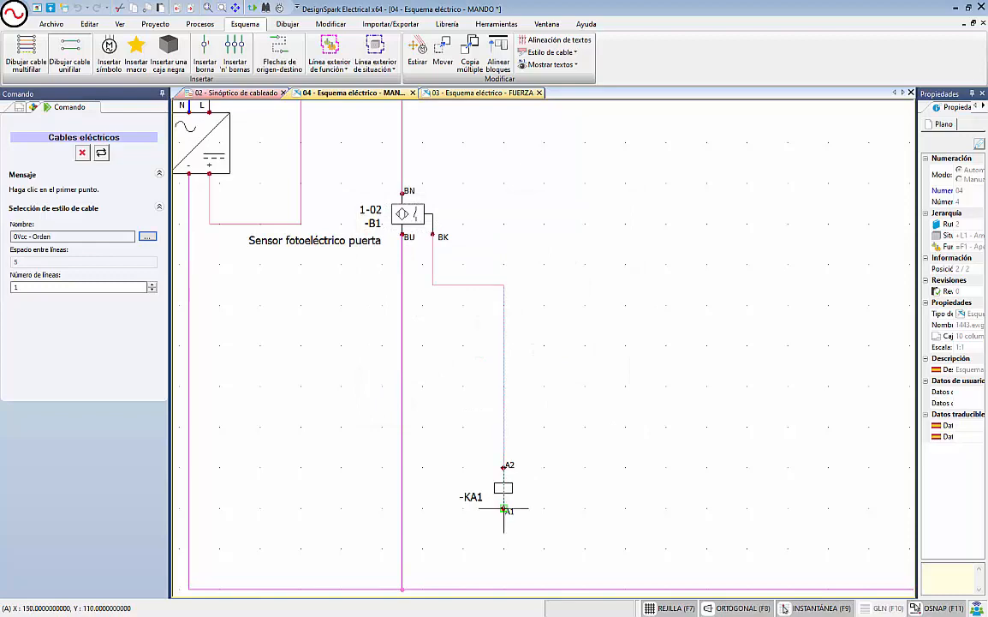
{"action": "left_click", "coordinate": [504, 511]}
{"action": "left_click", "coordinate": [503, 580]}
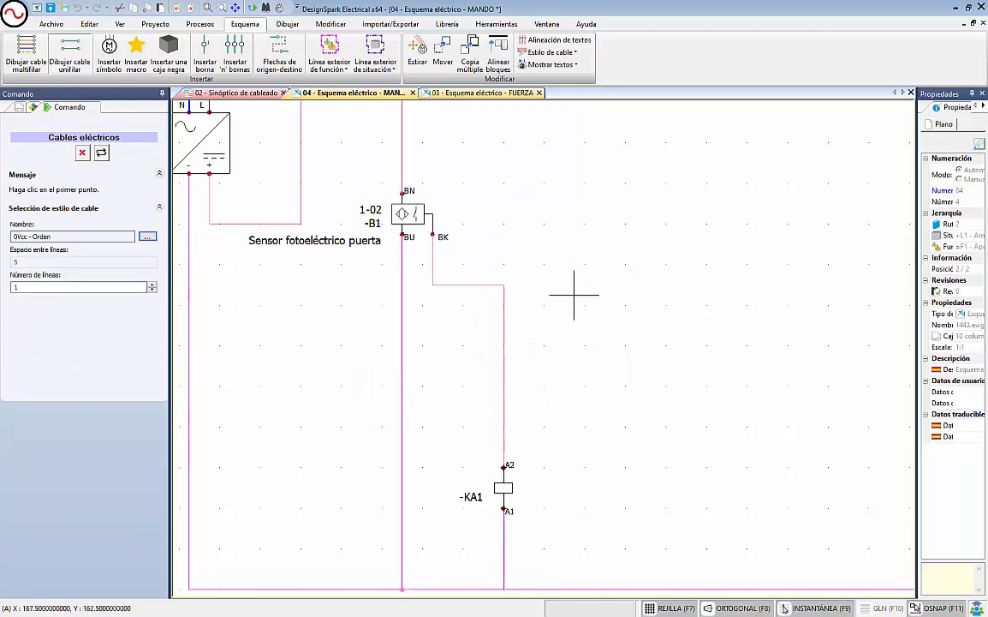
- Choose the Contacto térmico NC symbol from the Contactos class for insertion in the schematic
{"action": "scroll", "coordinate": [490, 247], "scroll_direction": "up", "scroll_amount": 1}
{"action": "scroll", "coordinate": [482, 249], "scroll_direction": "down", "scroll_amount": 2}
{"action": "middle_click_drag", "start_coordinate": [482, 249], "coordinate": [436, 327]}
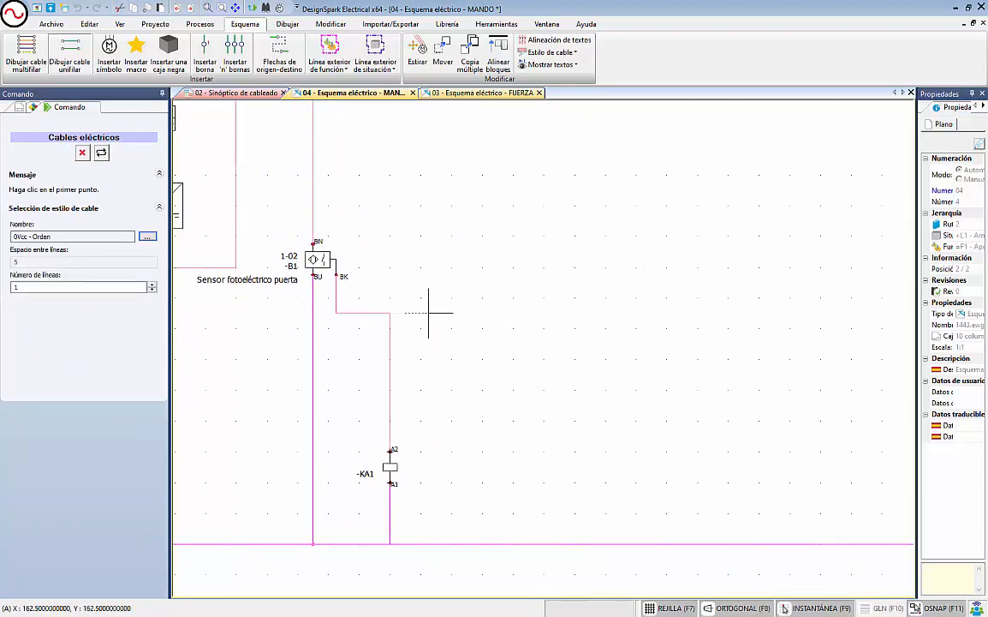
{"action": "middle_click_drag", "start_coordinate": [541, 247], "coordinate": [521, 341]}
{"action": "scroll", "coordinate": [511, 260], "scroll_direction": "down", "scroll_amount": 1}
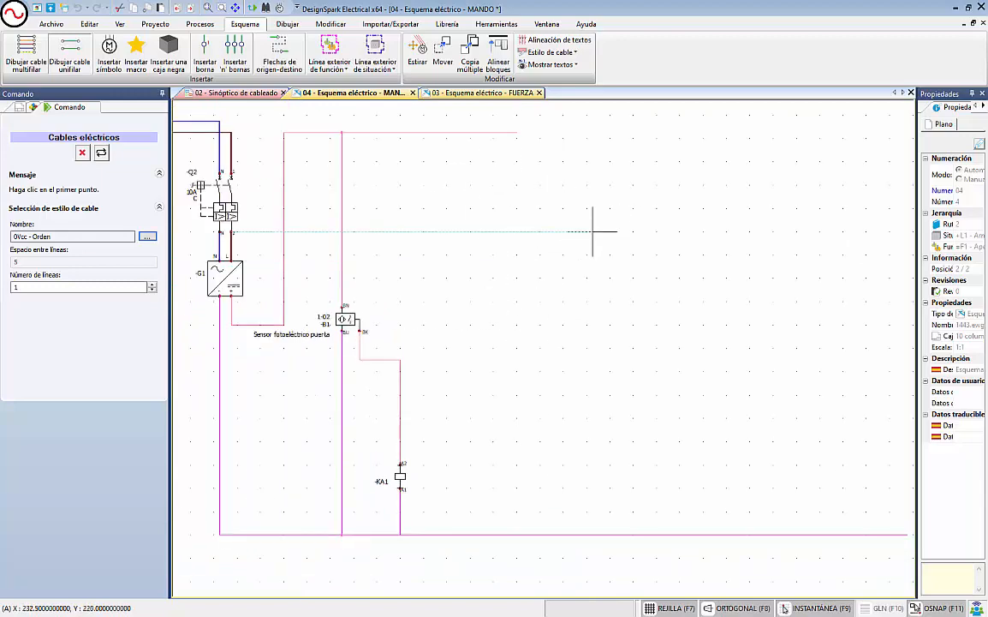
{"action": "middle_click_drag", "start_coordinate": [535, 218], "coordinate": [597, 210]}
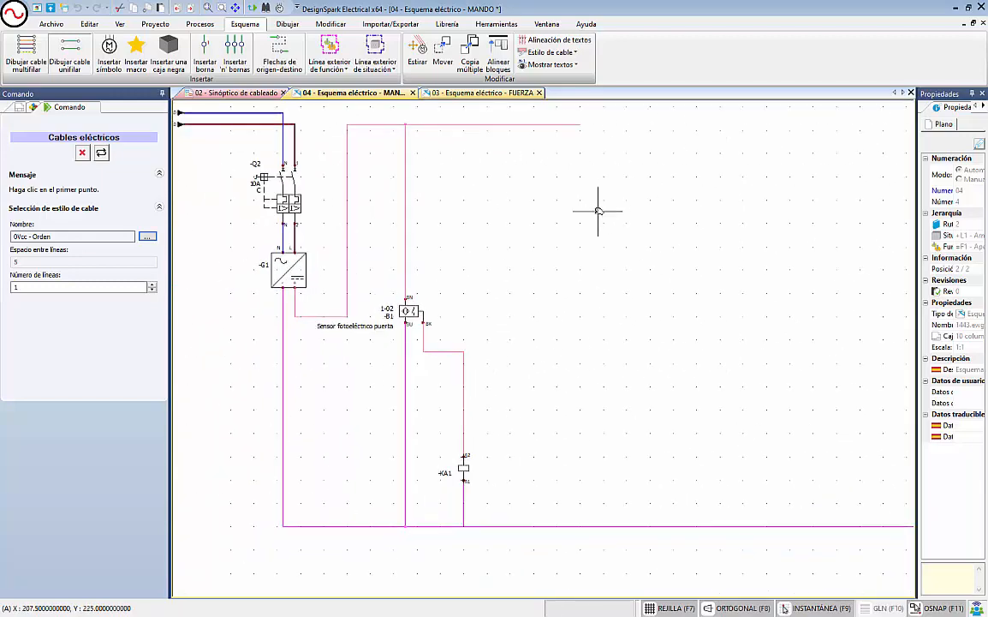
{"action": "scroll", "coordinate": [534, 188], "scroll_direction": "up", "scroll_amount": 1}
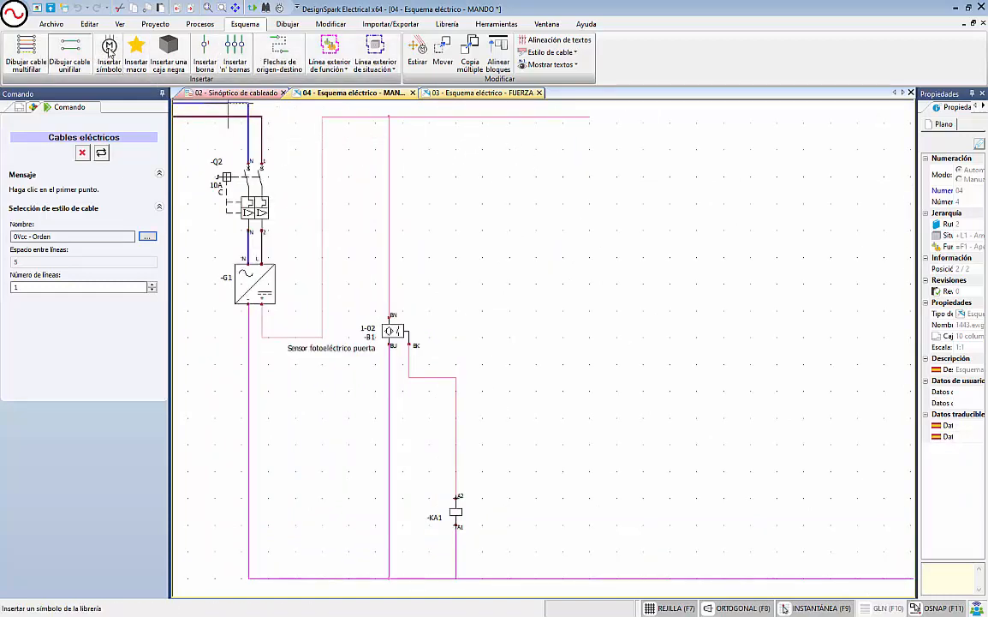
{"action": "left_click", "coordinate": [109, 53]}
{"action": "left_click", "coordinate": [83, 314]}
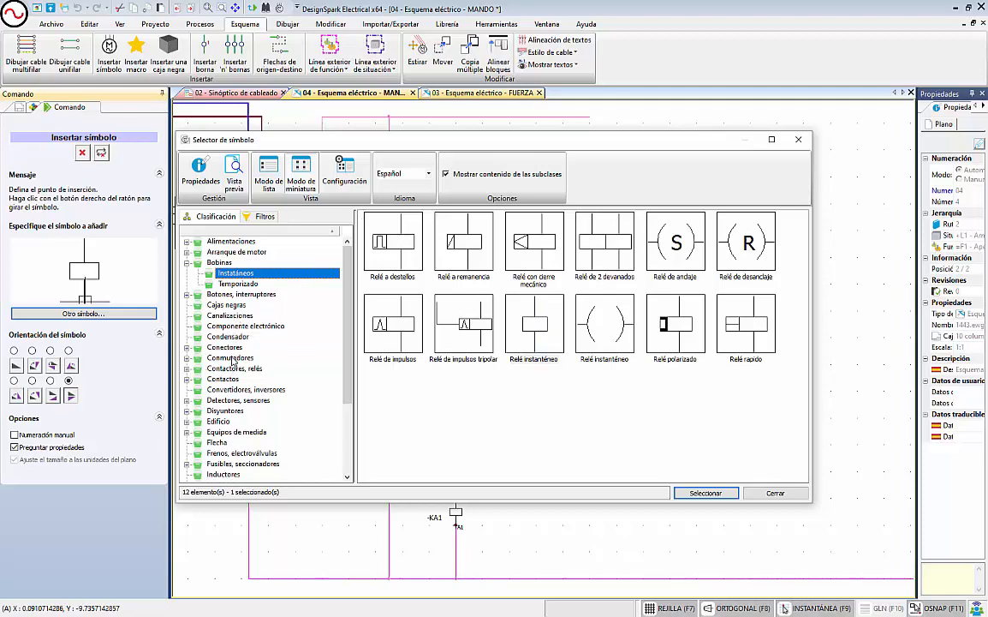
{"action": "left_click", "coordinate": [230, 379]}
{"action": "left_click", "coordinate": [683, 315]}
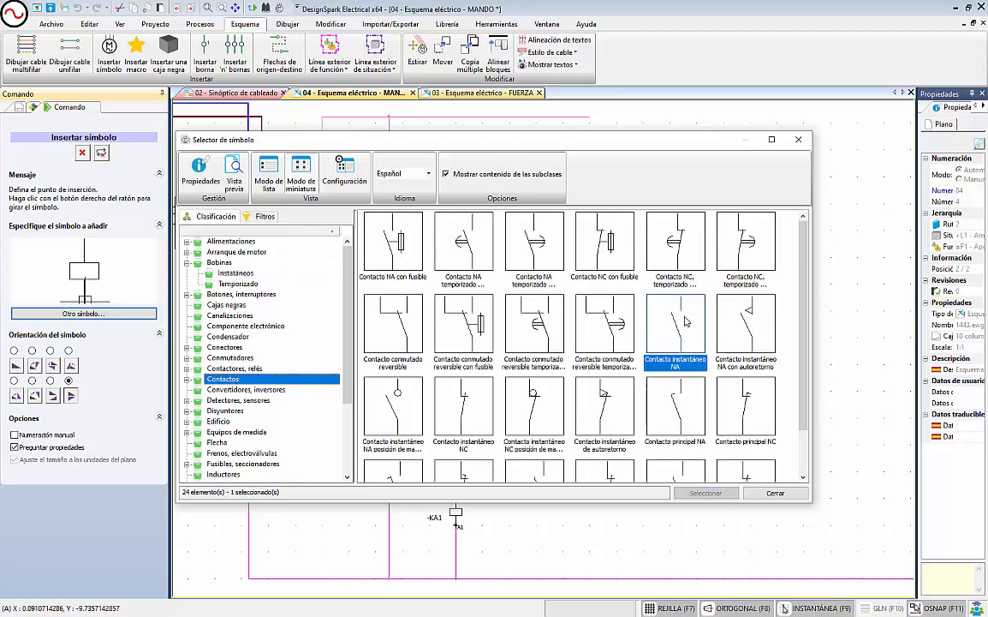
{"action": "scroll", "coordinate": [667, 347], "scroll_direction": "down", "scroll_amount": 1}
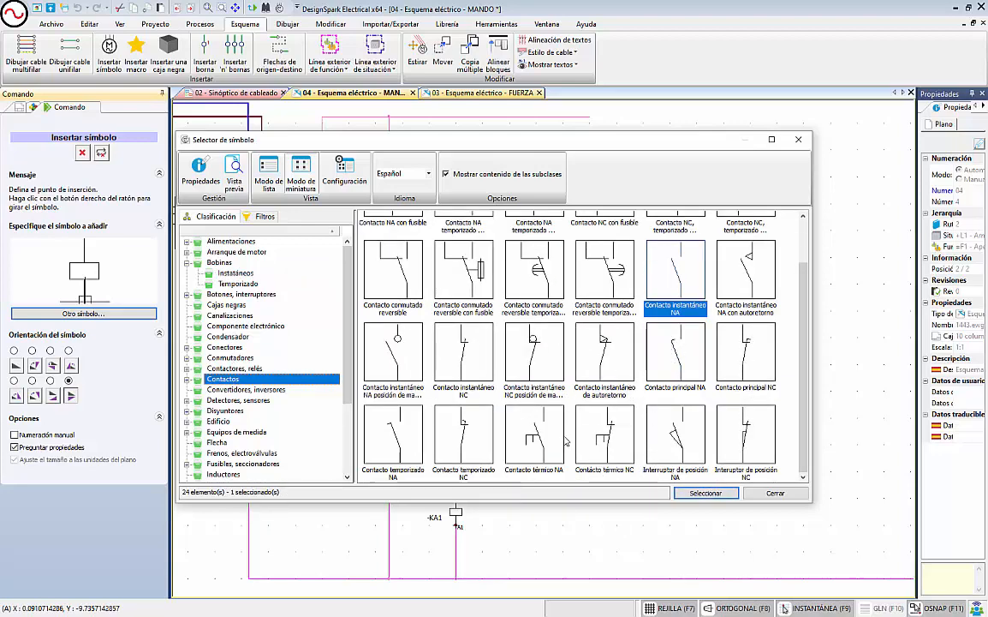
{"action": "left_click", "coordinate": [618, 438]}
{"action": "left_click", "coordinate": [705, 492]}
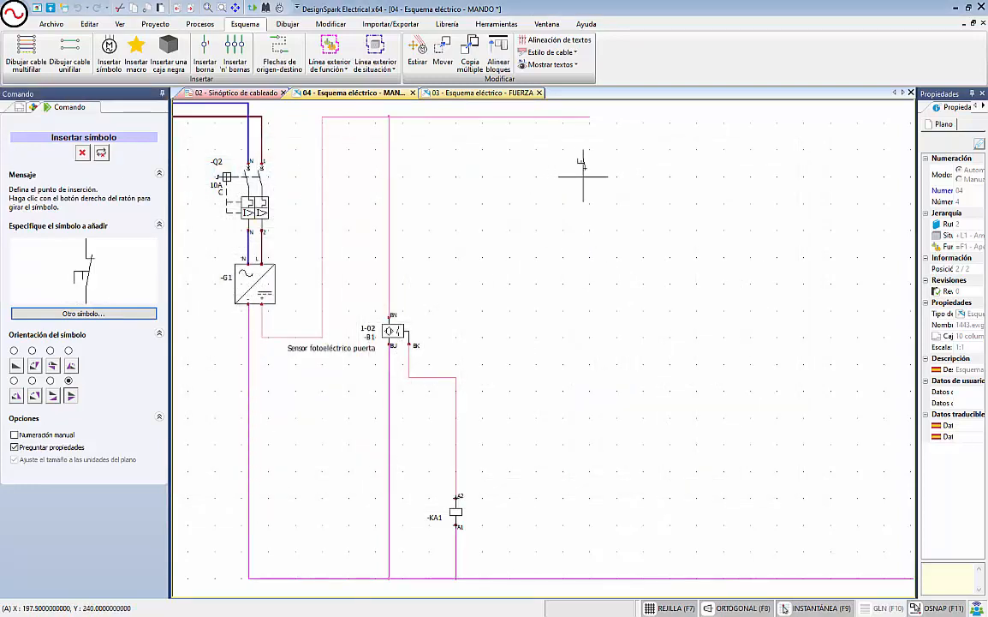
- Place the thermal contact in the first orientation option below the free end of the 24 V line and associate it with component F1
{"action": "scroll", "coordinate": [584, 176], "scroll_direction": "up", "scroll_amount": 2}
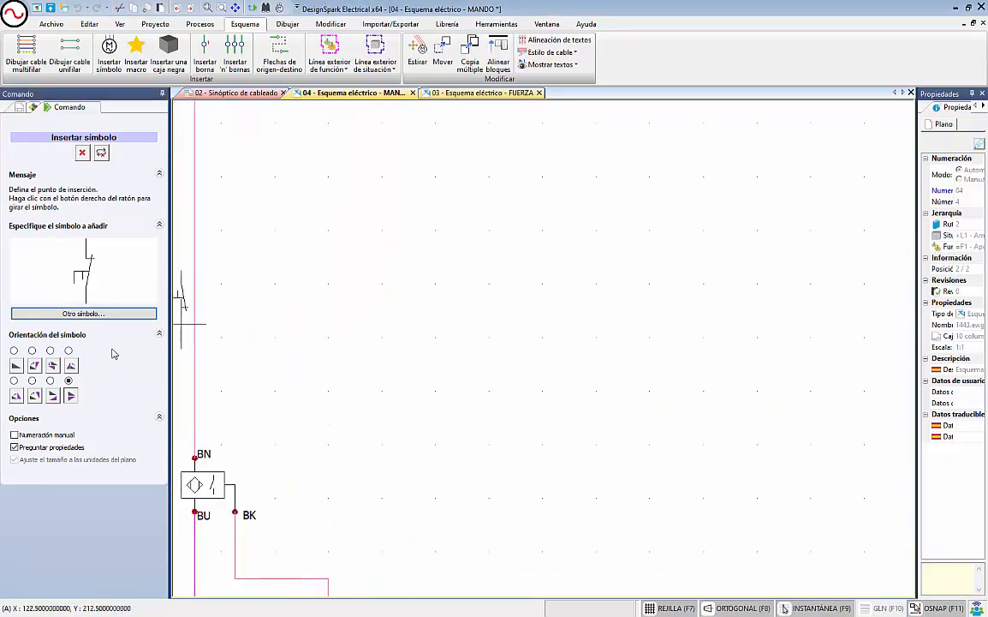
{"action": "left_click", "coordinate": [13, 350]}
{"action": "scroll", "coordinate": [551, 187], "scroll_direction": "down", "scroll_amount": 1}
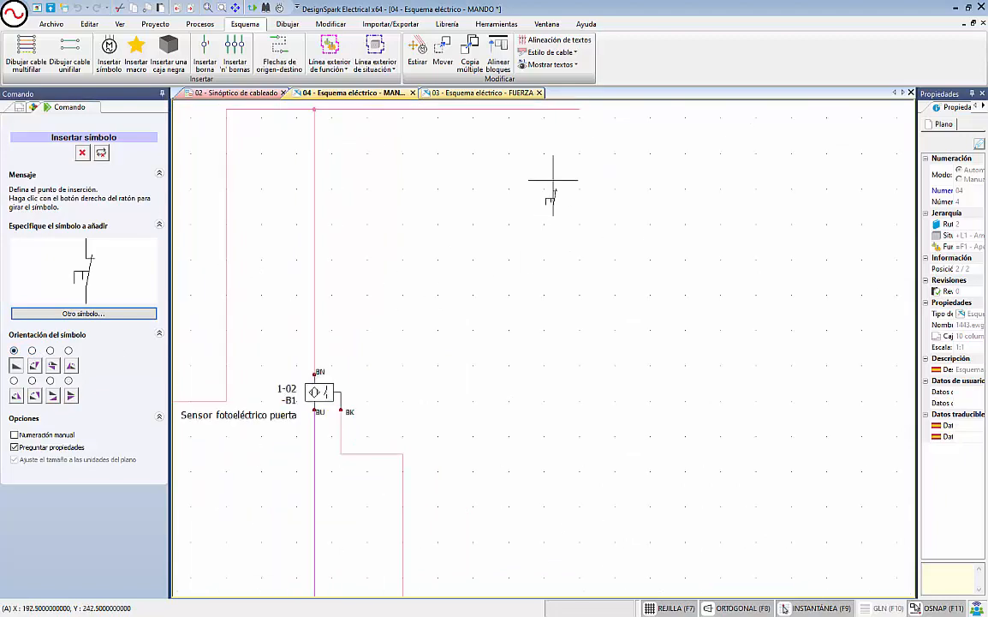
{"action": "left_click", "coordinate": [577, 227]}
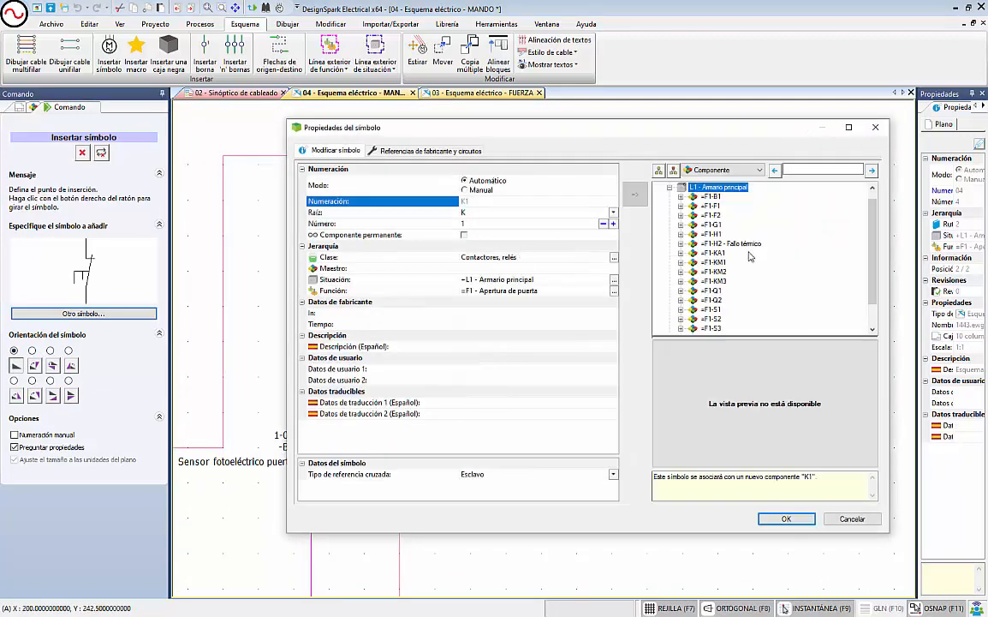
{"action": "left_click", "coordinate": [712, 207]}
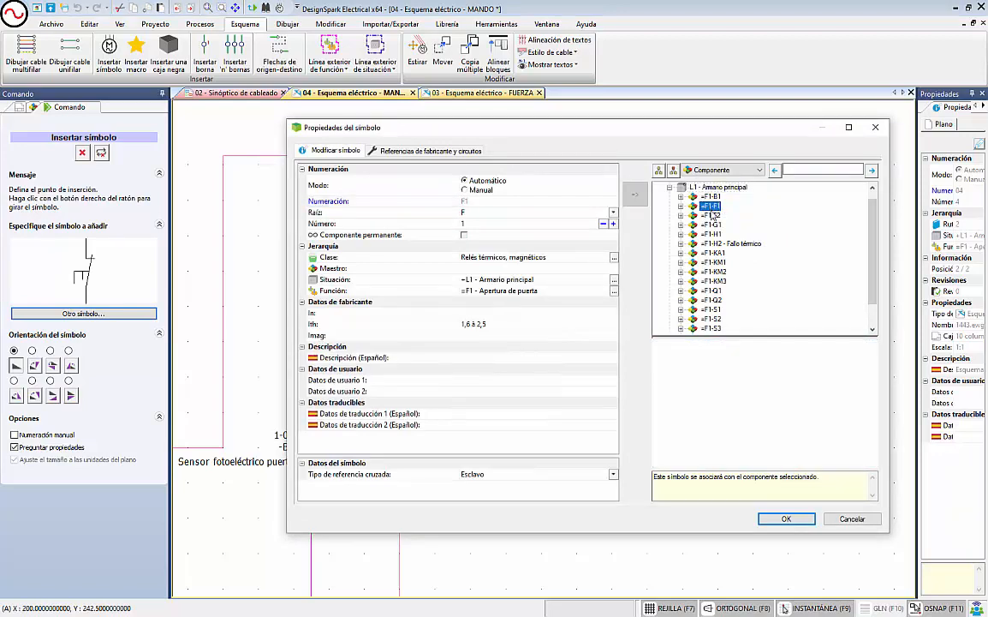
{"action": "left_click", "coordinate": [787, 519]}
- Examine thermal relay F1's cross-references in drawings 02 - Sinóptico de cableado and 03 - Esquema eléctrico - FUERZA
{"action": "scroll", "coordinate": [544, 268], "scroll_direction": "up", "scroll_amount": 2}
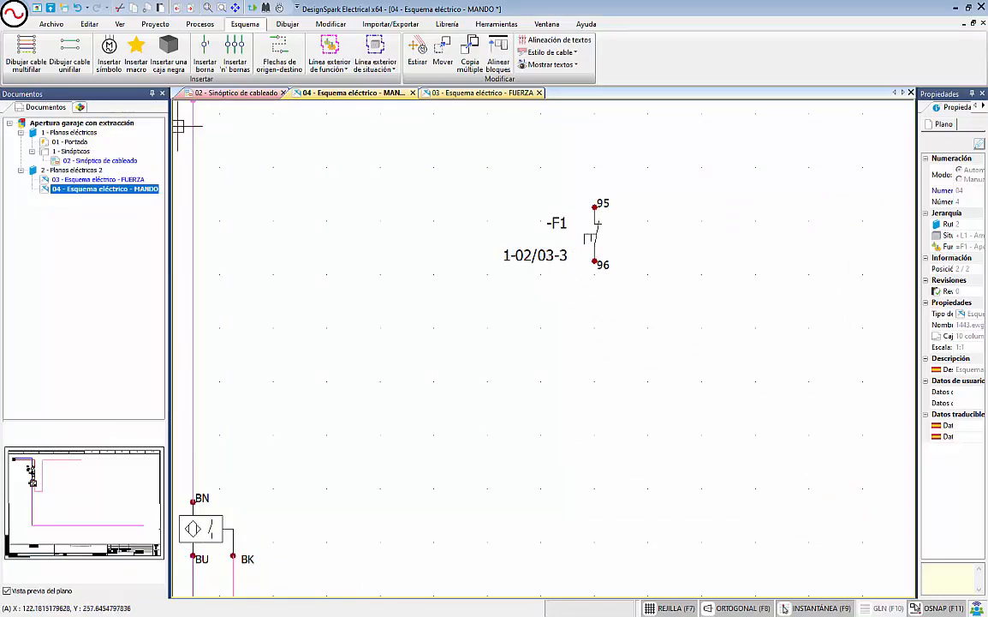
{"action": "left_click", "coordinate": [236, 92]}
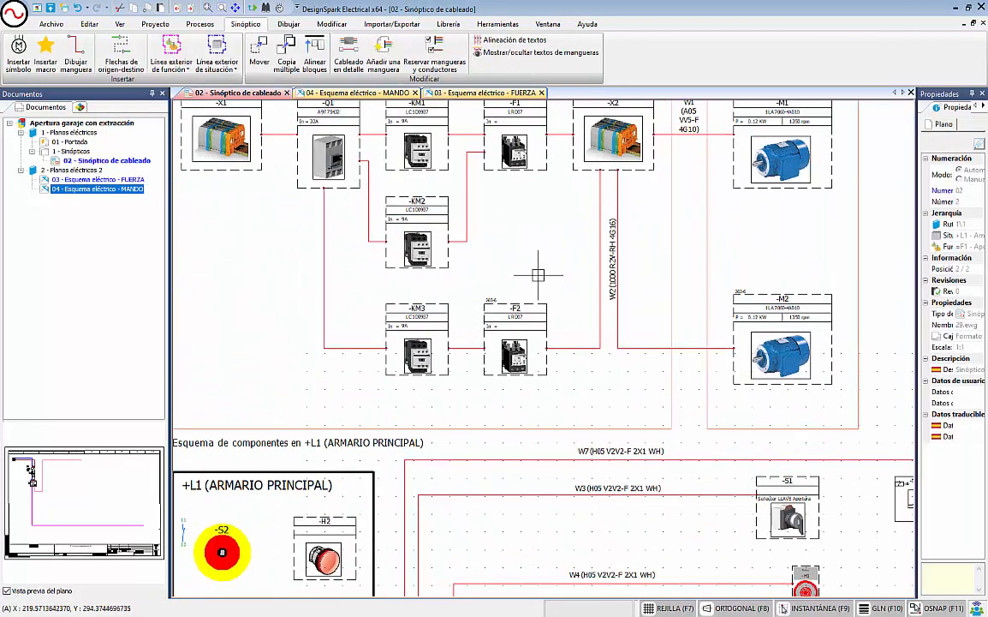
{"action": "middle_click_drag", "start_coordinate": [537, 275], "coordinate": [606, 388]}
{"action": "scroll", "coordinate": [610, 282], "scroll_direction": "up", "scroll_amount": 1}
{"action": "middle_click_drag", "start_coordinate": [655, 262], "coordinate": [709, 262]}
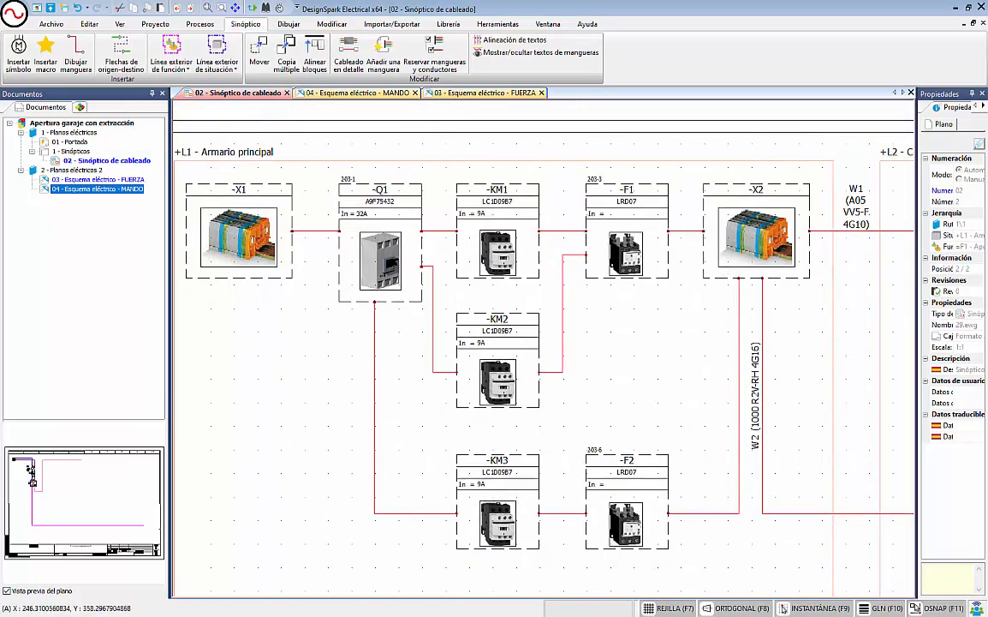
{"action": "scroll", "coordinate": [689, 236], "scroll_direction": "up", "scroll_amount": 1}
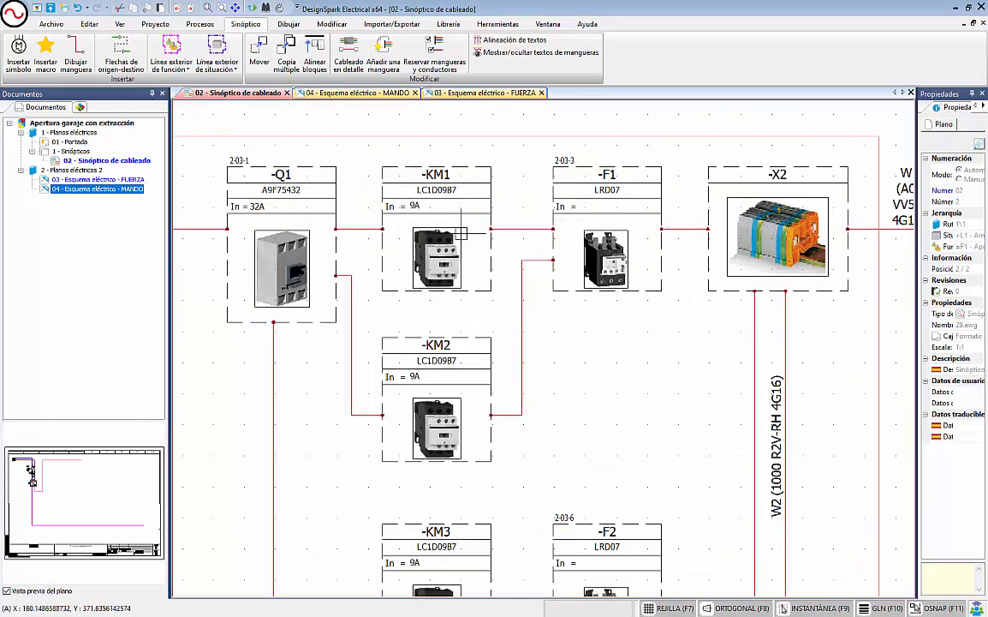
{"action": "double_click", "coordinate": [98, 180]}
{"action": "scroll", "coordinate": [433, 281], "scroll_direction": "up", "scroll_amount": 3}
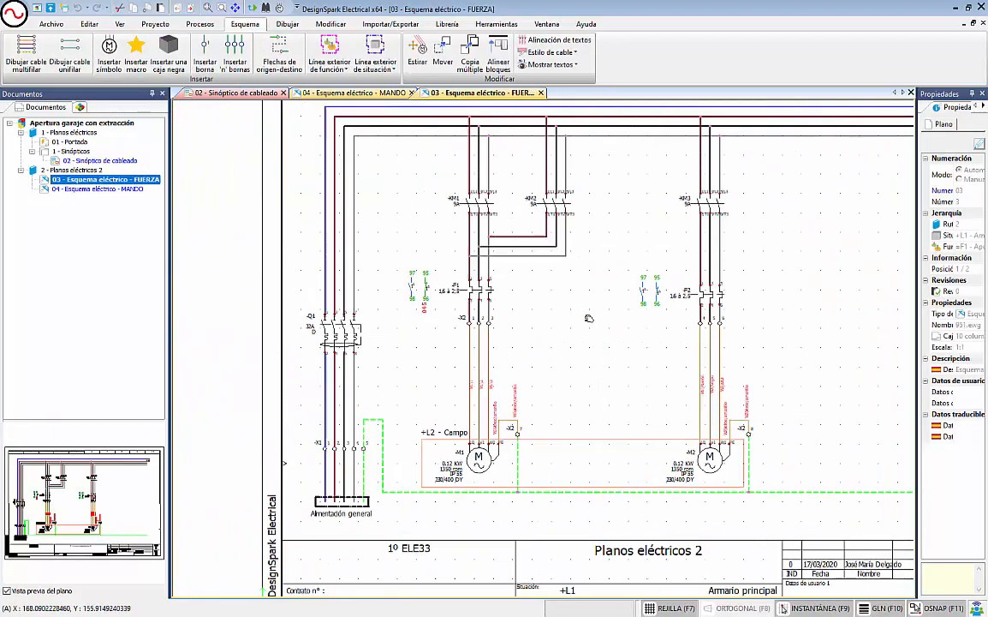
{"action": "scroll", "coordinate": [433, 281], "scroll_direction": "up", "scroll_amount": 3}
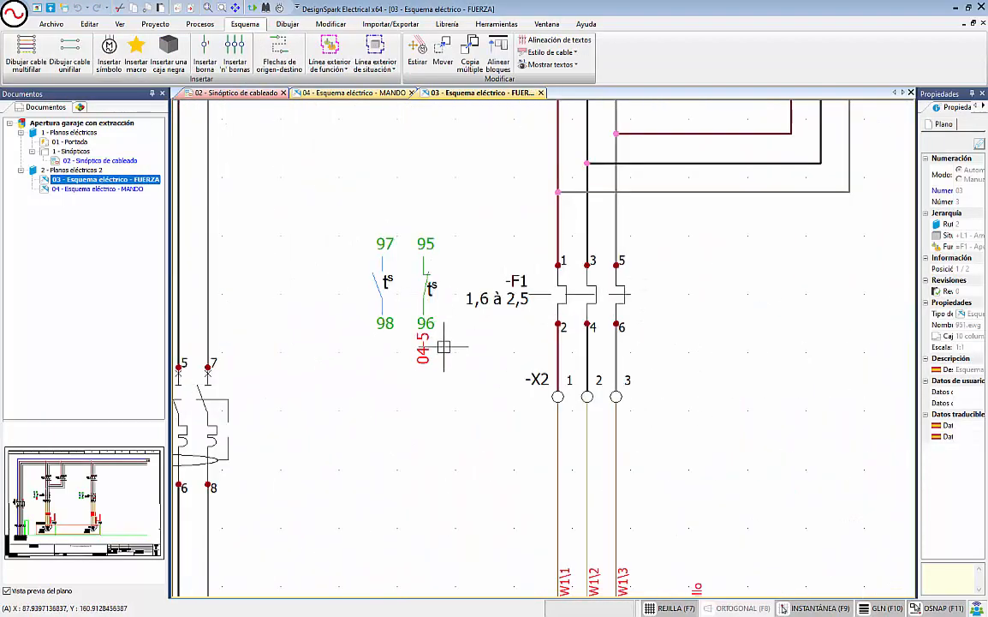
{"action": "scroll", "coordinate": [434, 385], "scroll_direction": "up", "scroll_amount": 2}
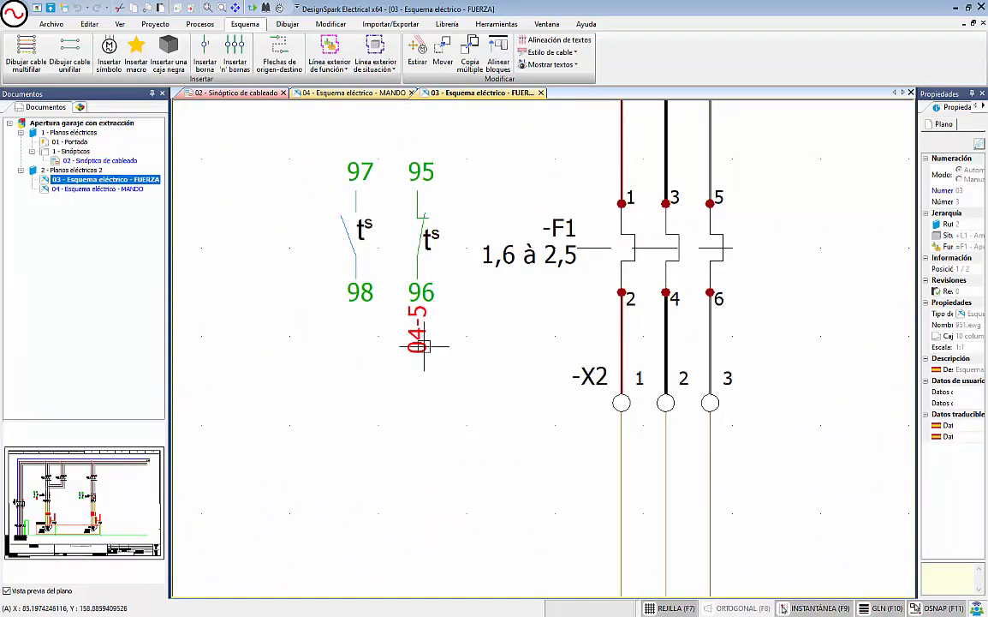
- Return to drawing 04 - Esquema eléctrico - MANDO and inspect the cross-reference beside contact F1
{"action": "double_click", "coordinate": [103, 188]}
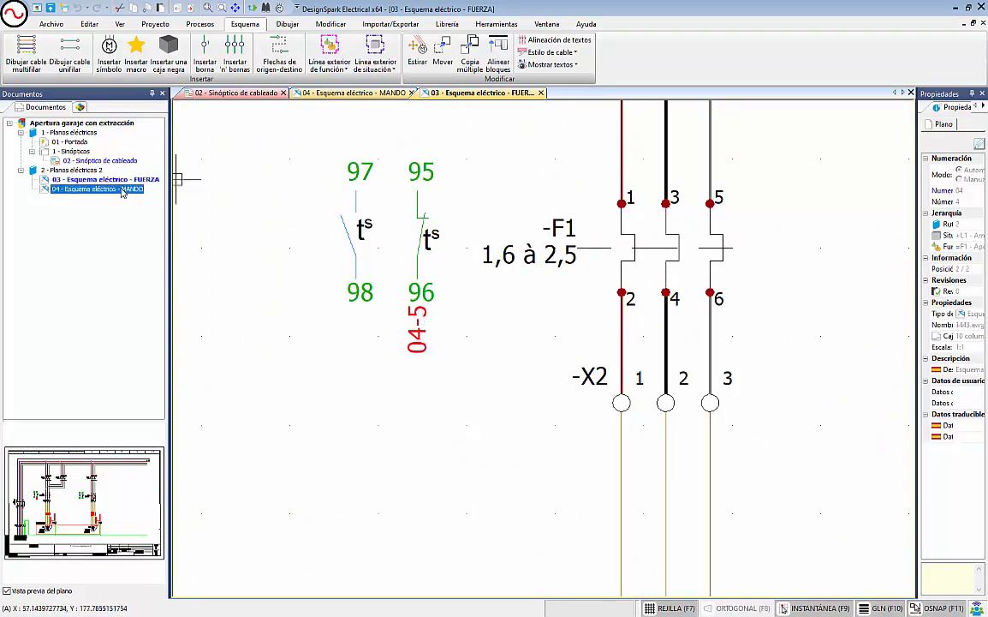
{"action": "middle_click_drag", "start_coordinate": [587, 187], "coordinate": [535, 270]}
{"action": "scroll", "coordinate": [543, 216], "scroll_direction": "down", "scroll_amount": 1}
{"action": "scroll", "coordinate": [513, 289], "scroll_direction": "up", "scroll_amount": 1}
{"action": "scroll", "coordinate": [510, 298], "scroll_direction": "up", "scroll_amount": 1}
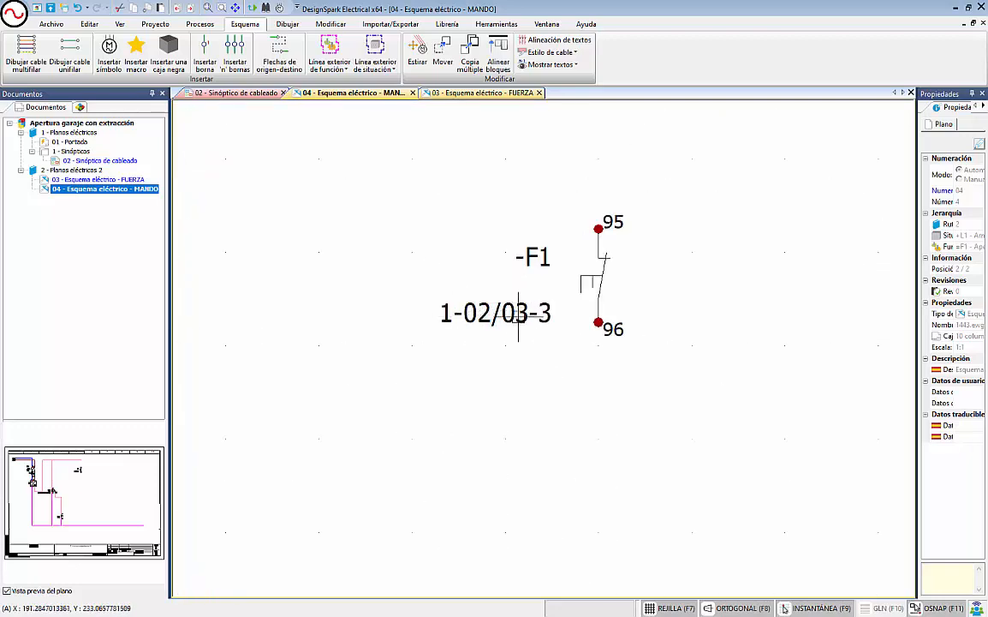
{"action": "scroll", "coordinate": [651, 275], "scroll_direction": "down", "scroll_amount": 1}
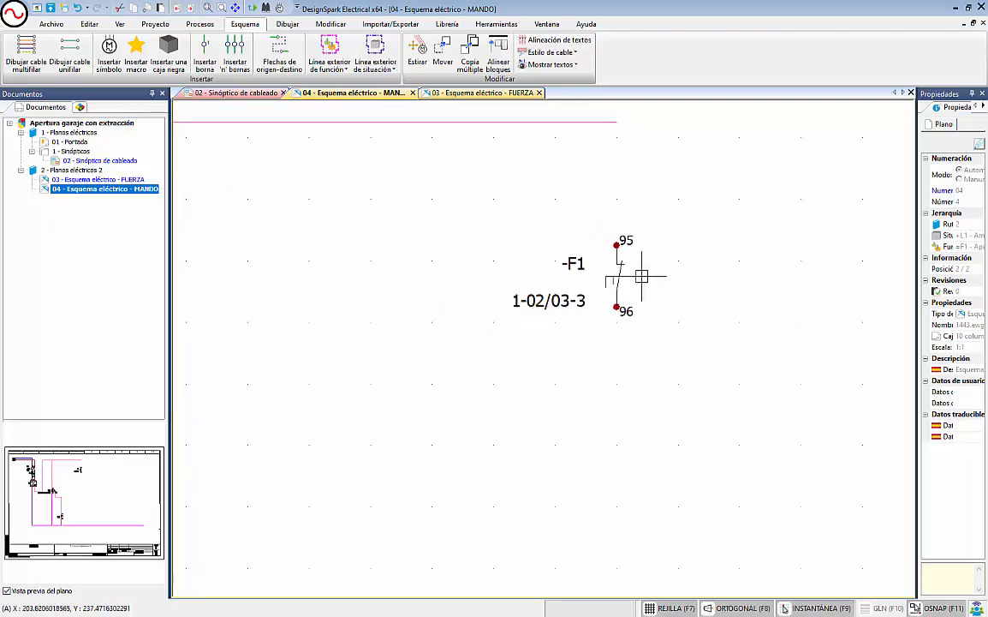
- Look over the MANDO schematic from contact F1 down to sensor B1, coil KA1 and the lower supply line
{"action": "scroll", "coordinate": [636, 275], "scroll_direction": "down", "scroll_amount": 1}
{"action": "middle_click_drag", "start_coordinate": [635, 276], "coordinate": [596, 197]}
{"action": "middle_click_drag", "start_coordinate": [621, 324], "coordinate": [618, 265]}
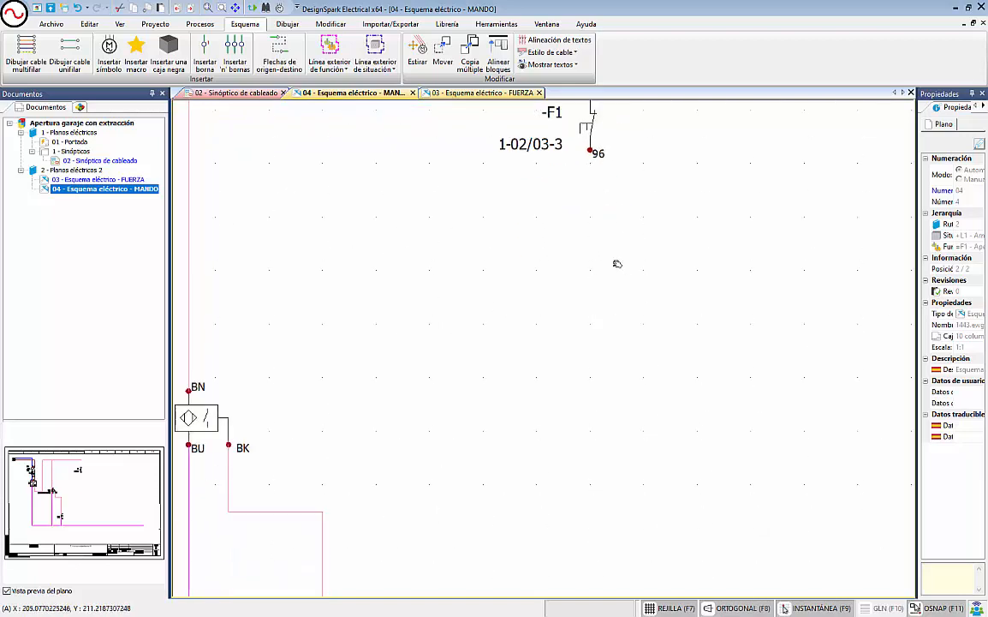
{"action": "scroll", "coordinate": [613, 296], "scroll_direction": "down", "scroll_amount": 1}
{"action": "middle_click_drag", "start_coordinate": [611, 367], "coordinate": [607, 281]}
{"action": "middle_click_drag", "start_coordinate": [610, 419], "coordinate": [596, 368]}
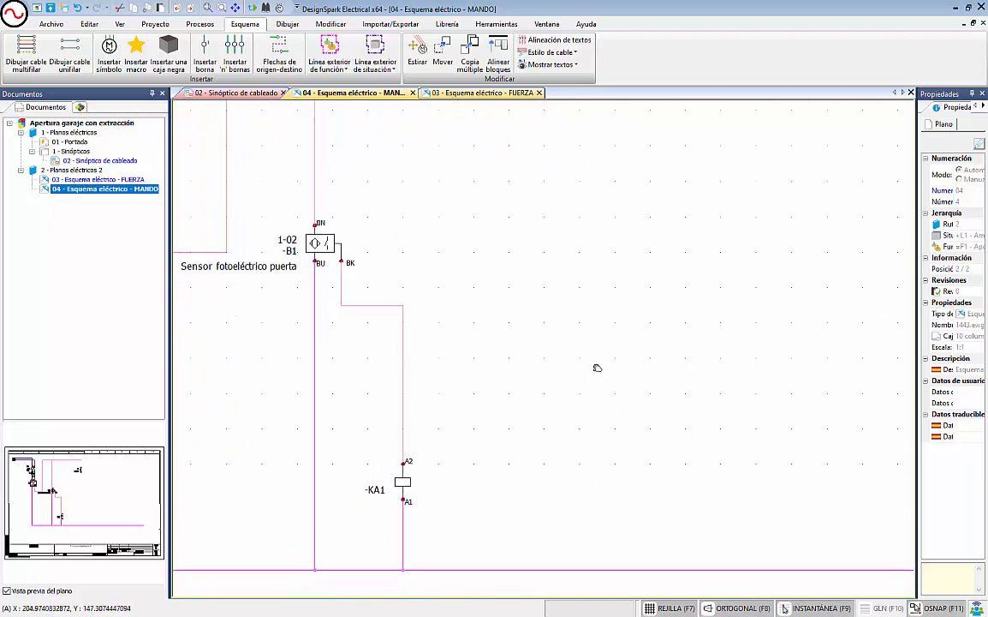
{"action": "middle_click_drag", "start_coordinate": [579, 460], "coordinate": [571, 478]}
{"action": "scroll", "coordinate": [570, 477], "scroll_direction": "down", "scroll_amount": 2}
{"action": "scroll", "coordinate": [472, 491], "scroll_direction": "up", "scroll_amount": 2}
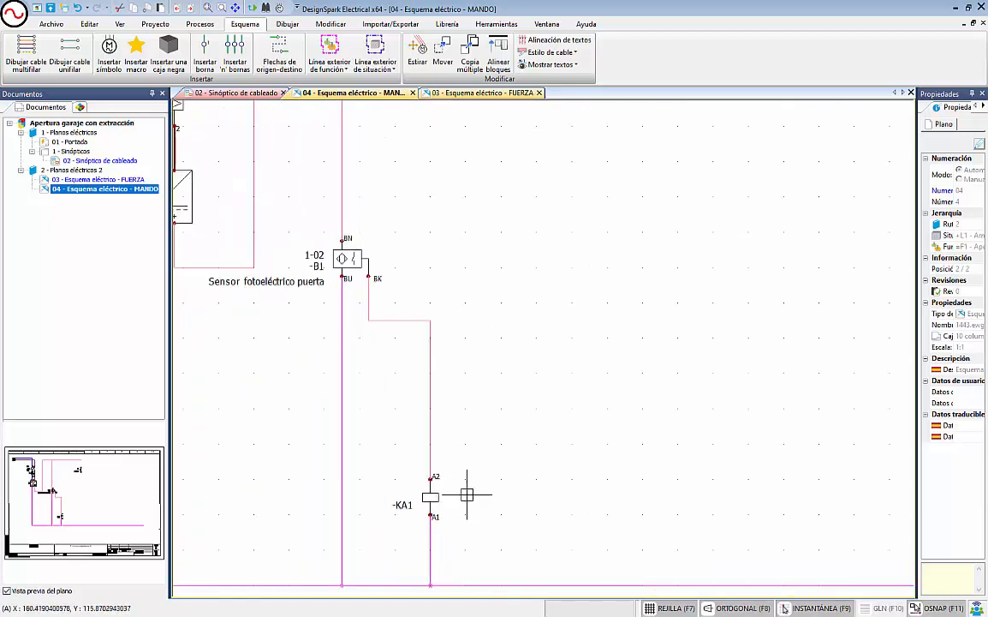
{"action": "scroll", "coordinate": [557, 433], "scroll_direction": "down", "scroll_amount": 2}
{"action": "middle_click_drag", "start_coordinate": [622, 438], "coordinate": [514, 444]}
{"action": "scroll", "coordinate": [525, 419], "scroll_direction": "down", "scroll_amount": 1}
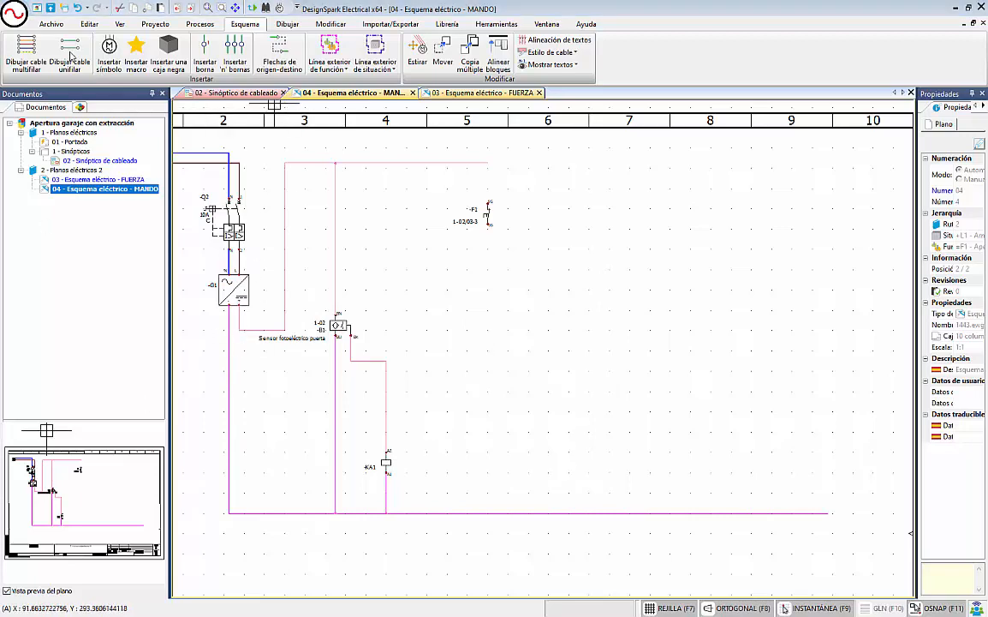
- Insert a Relé instantáneo coil from the Bobinas class level with KA1, between columns 6 and 7, and associate it with component KM1
{"action": "left_click", "coordinate": [105, 48]}
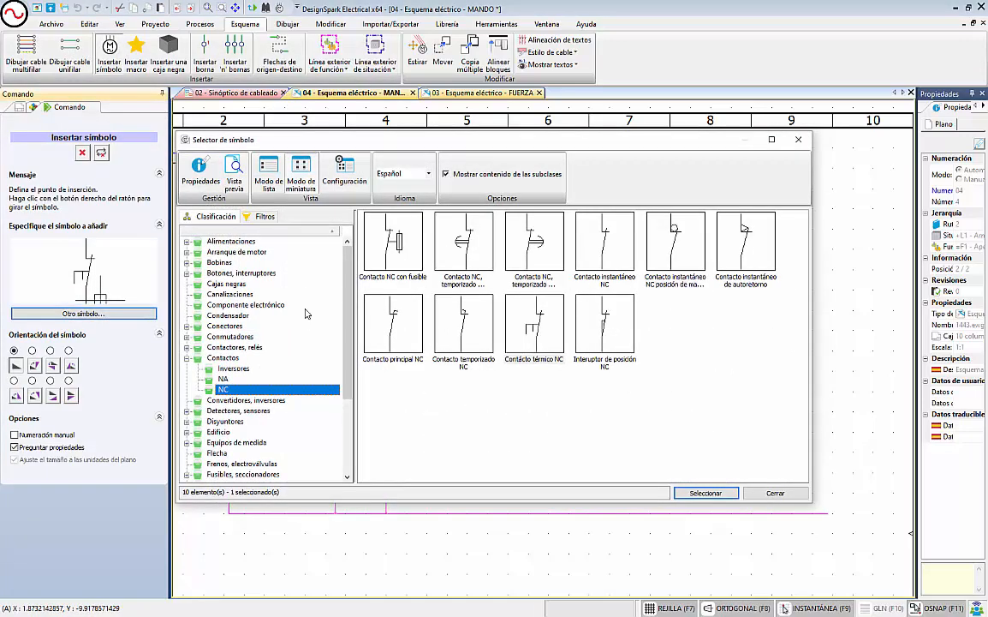
{"action": "left_click", "coordinate": [219, 262]}
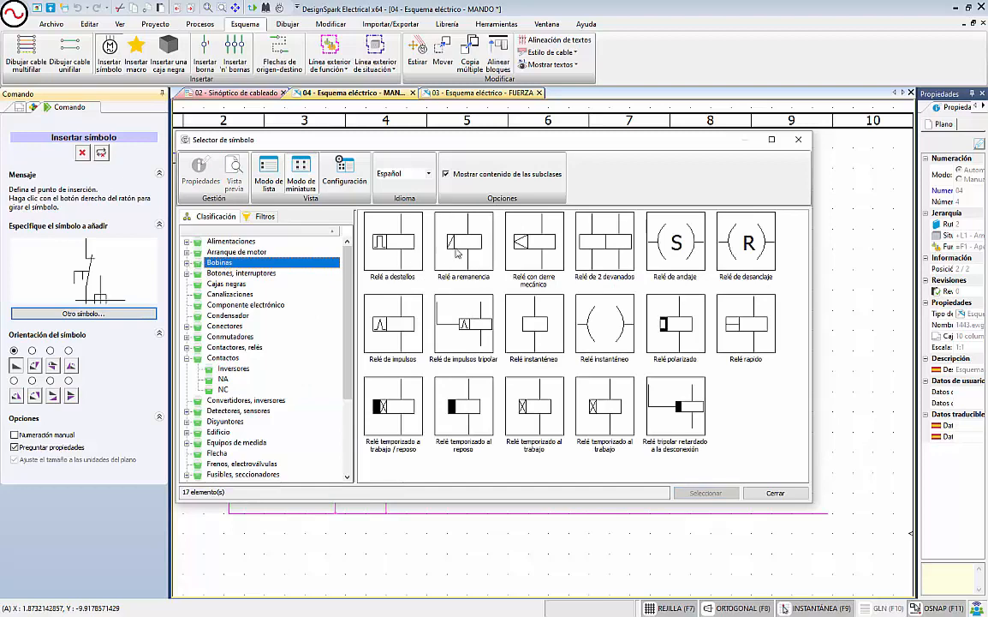
{"action": "left_click", "coordinate": [542, 324]}
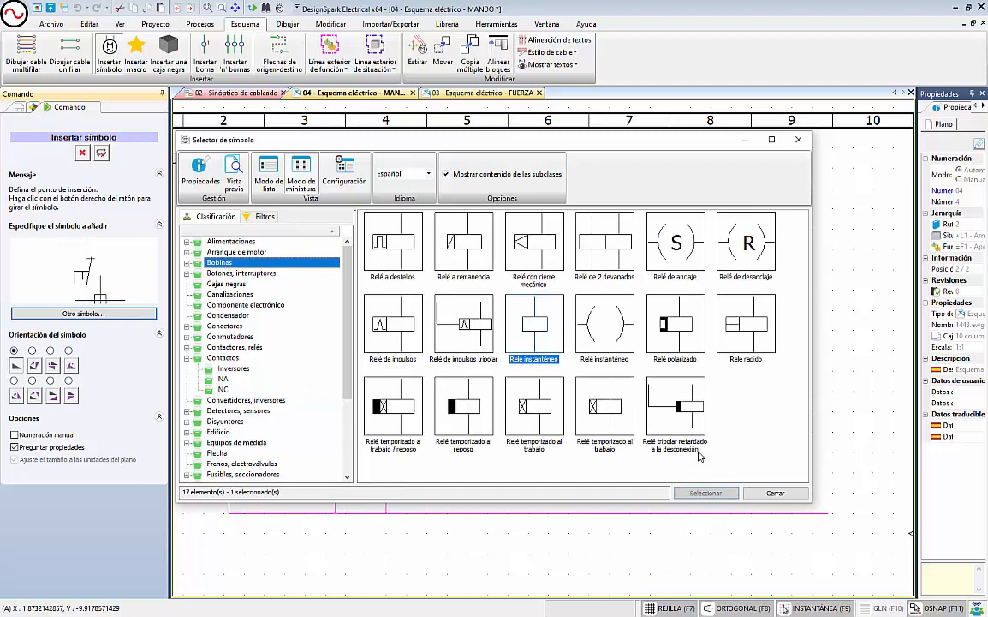
{"action": "left_click", "coordinate": [705, 492]}
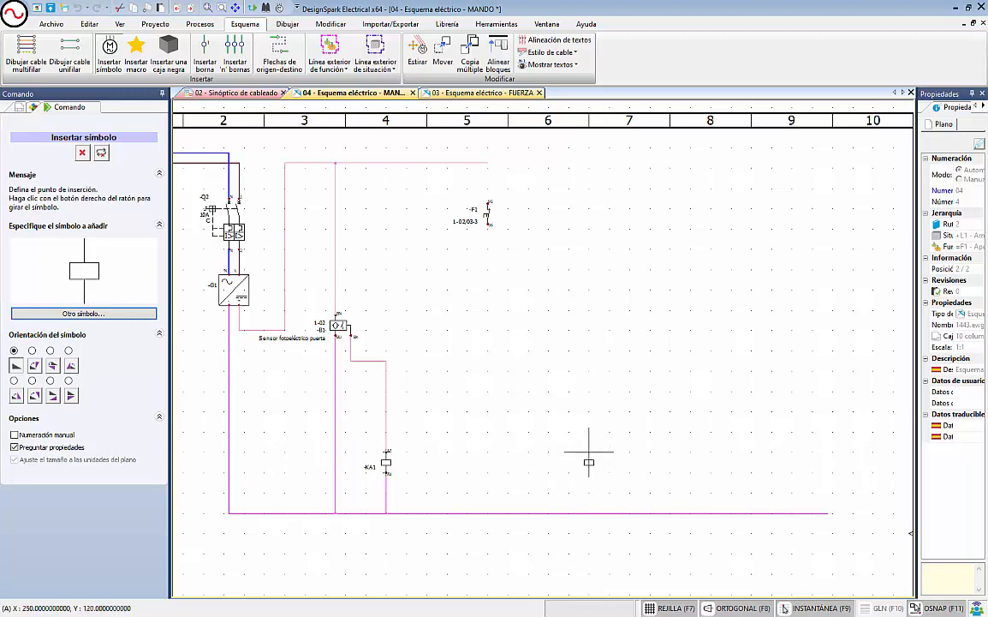
{"action": "left_click", "coordinate": [589, 451]}
{"action": "left_click", "coordinate": [714, 262]}
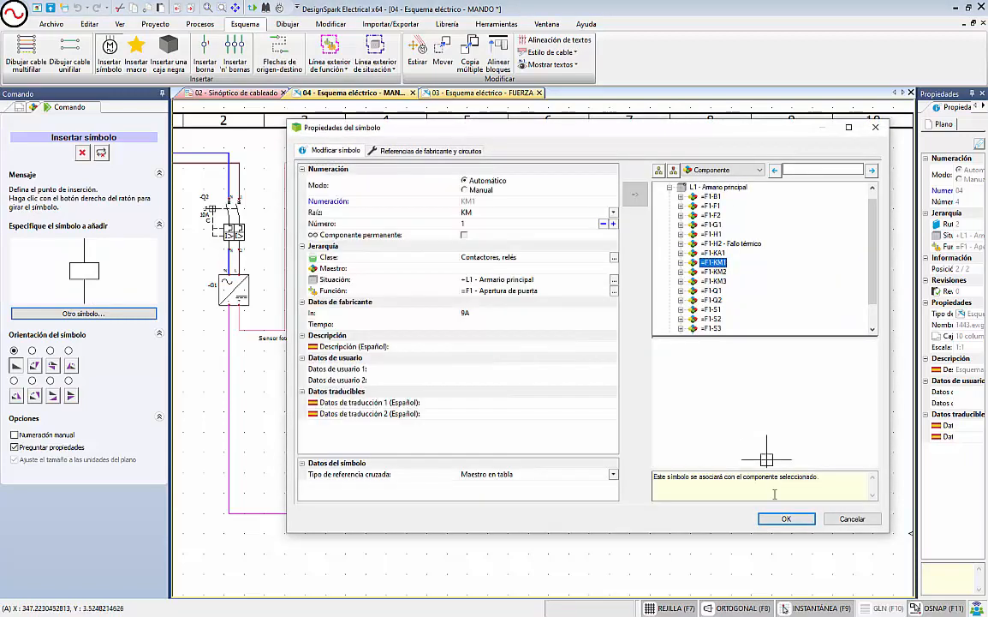
{"action": "left_click", "coordinate": [783, 519]}
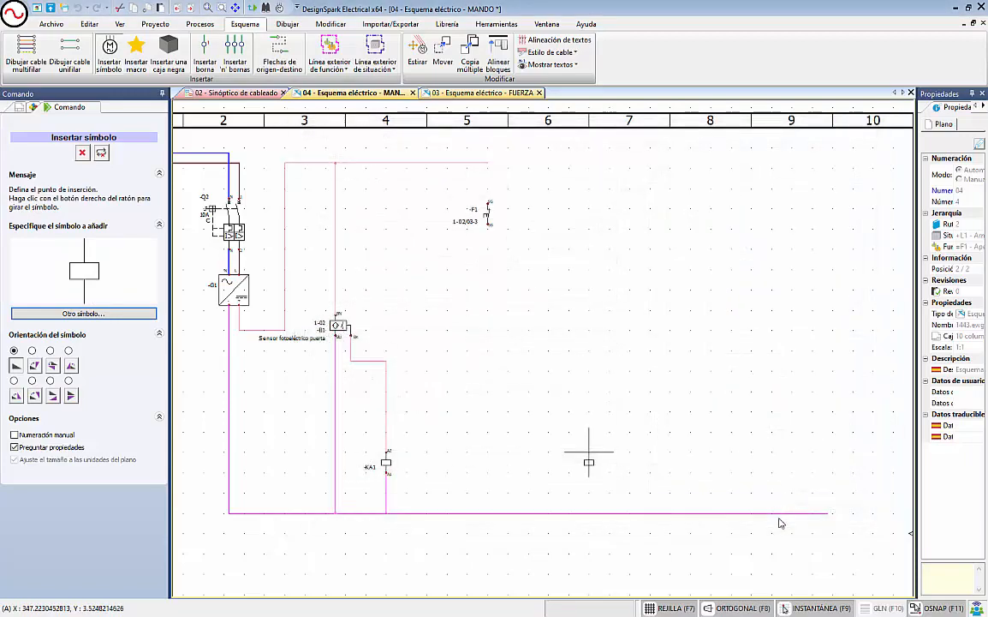
- Examine the contact cross-reference table beneath coil KM1 and its relation to the coil above it
{"action": "middle_click_drag", "start_coordinate": [658, 521], "coordinate": [658, 327]}
{"action": "scroll", "coordinate": [601, 384], "scroll_direction": "up", "scroll_amount": 2}
{"action": "scroll", "coordinate": [600, 384], "scroll_direction": "up", "scroll_amount": 2}
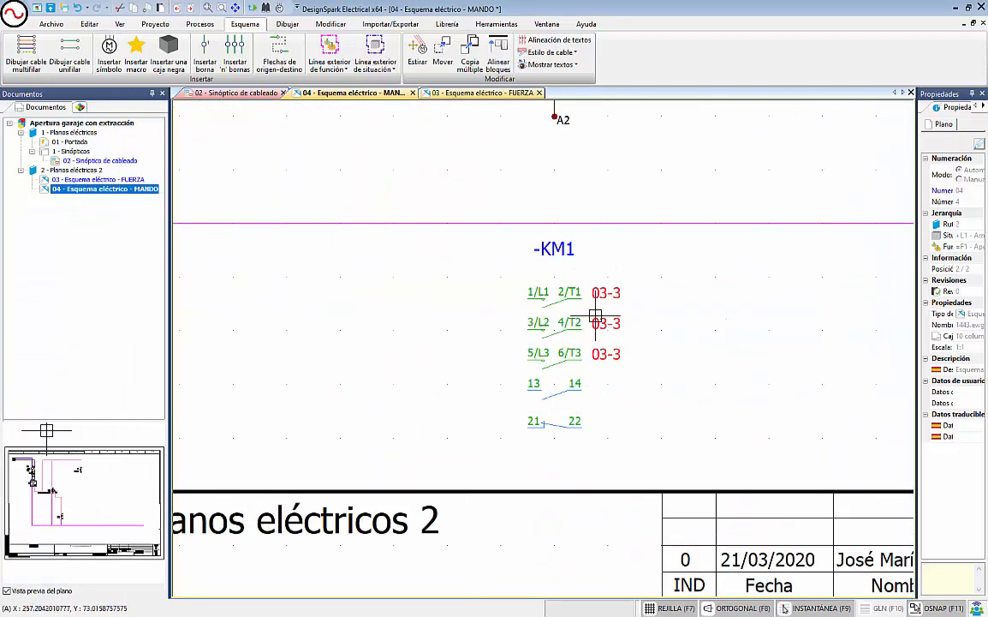
{"action": "scroll", "coordinate": [600, 338], "scroll_direction": "up", "scroll_amount": 1}
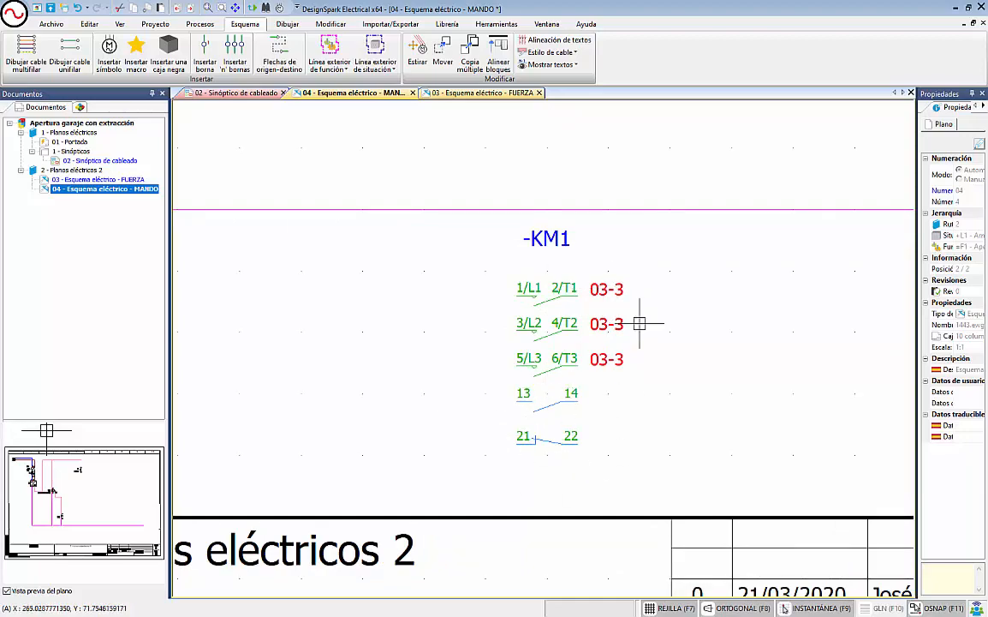
{"action": "scroll", "coordinate": [638, 321], "scroll_direction": "down", "scroll_amount": 2}
{"action": "middle_click_drag", "start_coordinate": [640, 280], "coordinate": [615, 434]}
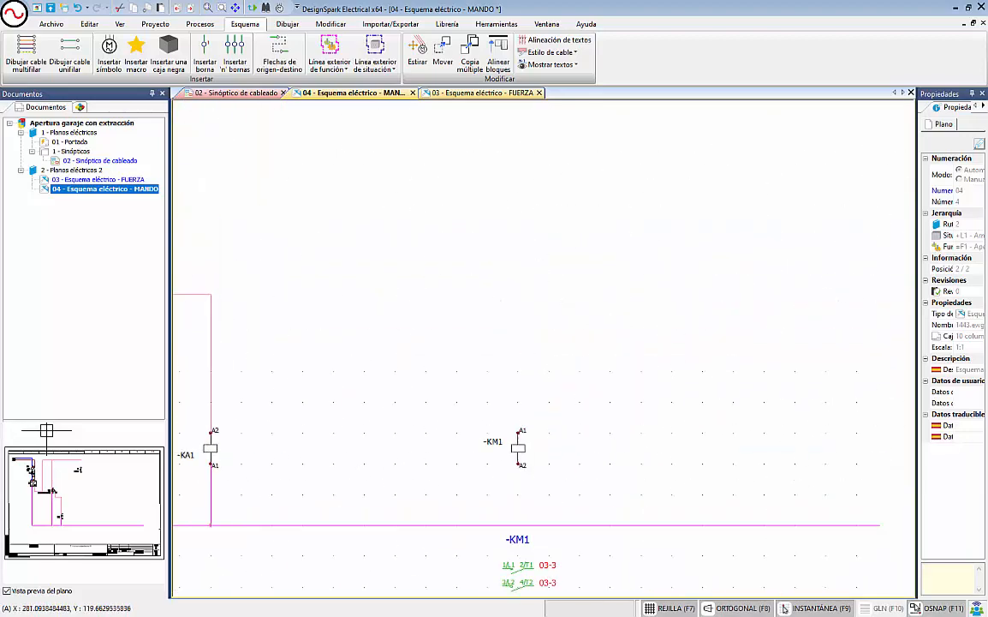
{"action": "scroll", "coordinate": [609, 313], "scroll_direction": "down", "scroll_amount": 2}
{"action": "middle_click_drag", "start_coordinate": [608, 295], "coordinate": [590, 370]}
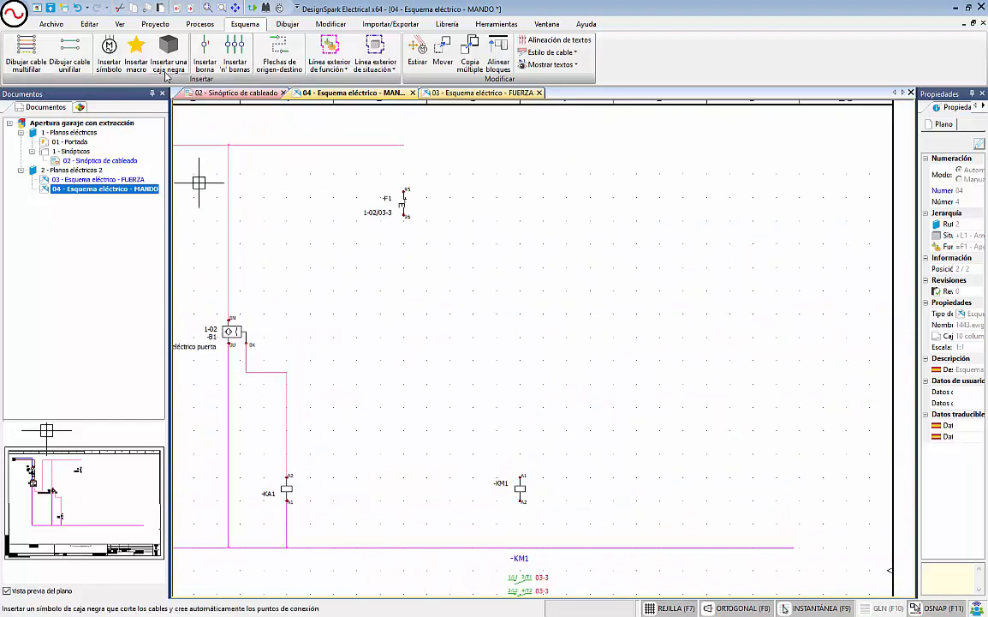
- Insert a Contacto instantáneo NA symbol from the Contactos class in column 8, level with contact F1, and associate it with component KM1
{"action": "left_click", "coordinate": [107, 51]}
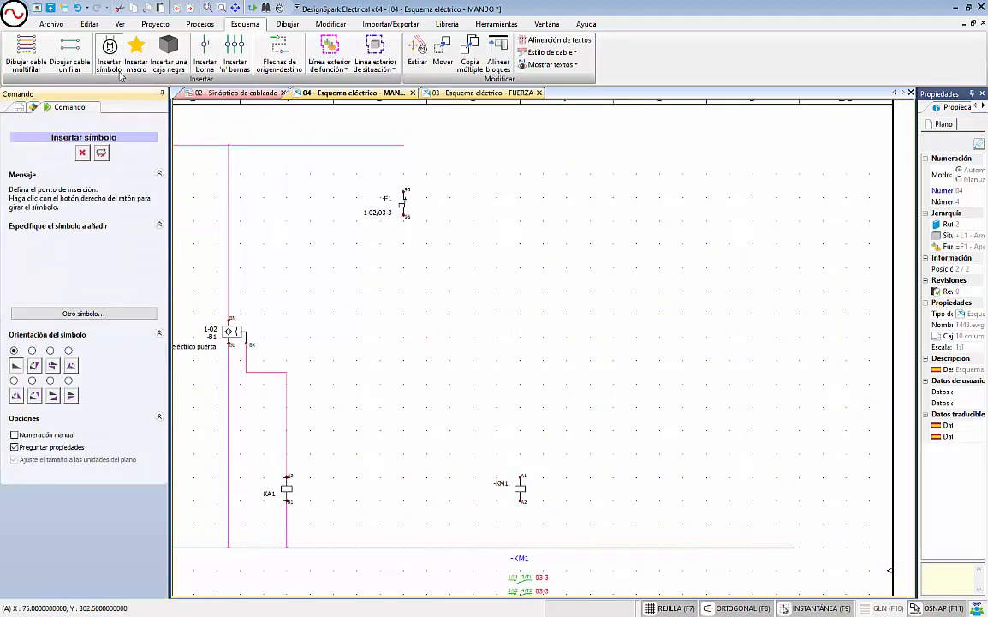
{"action": "left_click", "coordinate": [108, 314]}
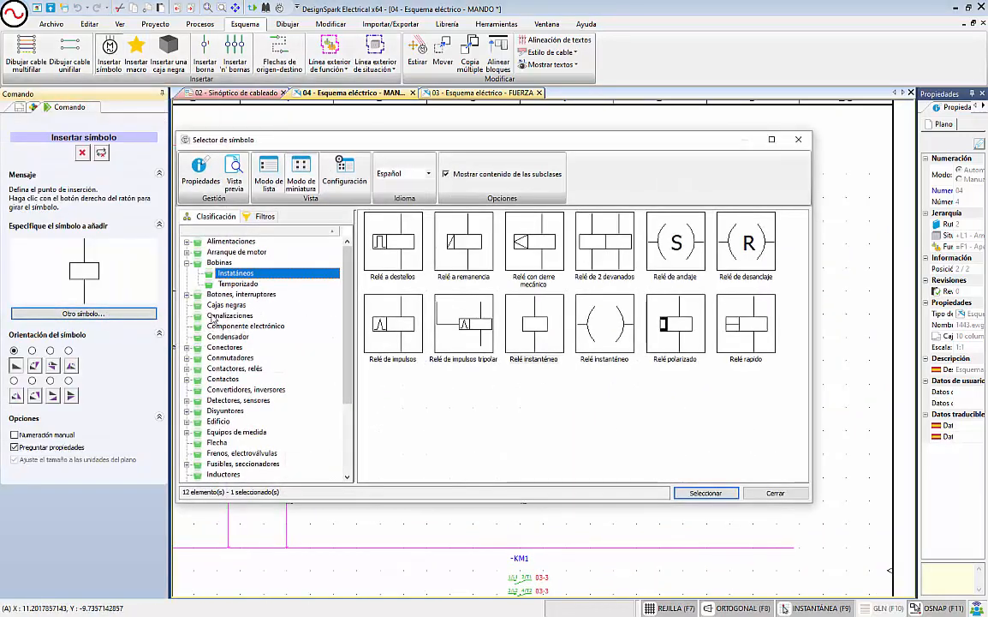
{"action": "left_click", "coordinate": [222, 380]}
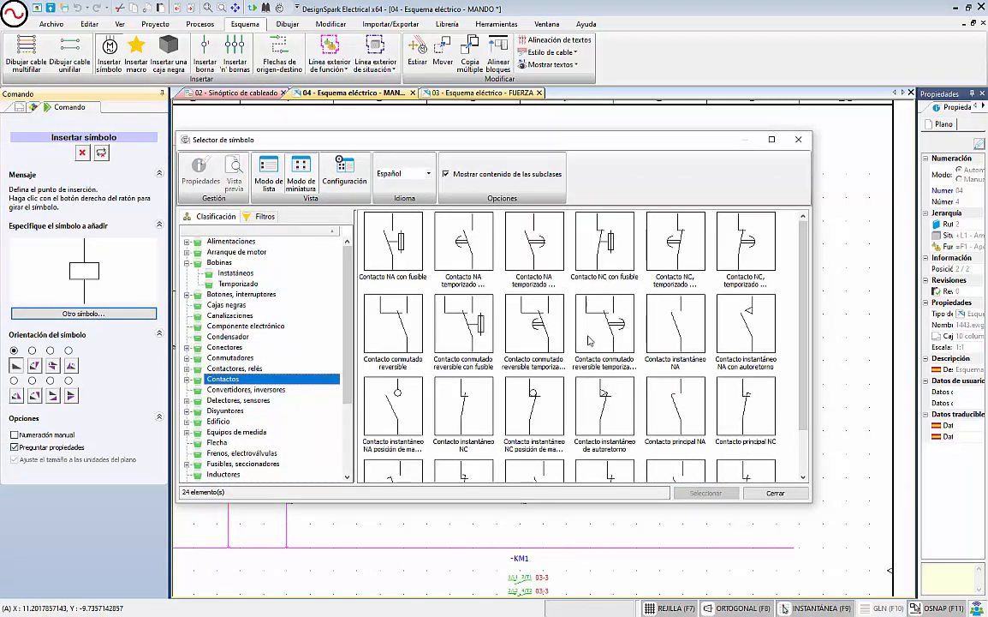
{"action": "left_click", "coordinate": [676, 325]}
{"action": "left_click", "coordinate": [706, 493]}
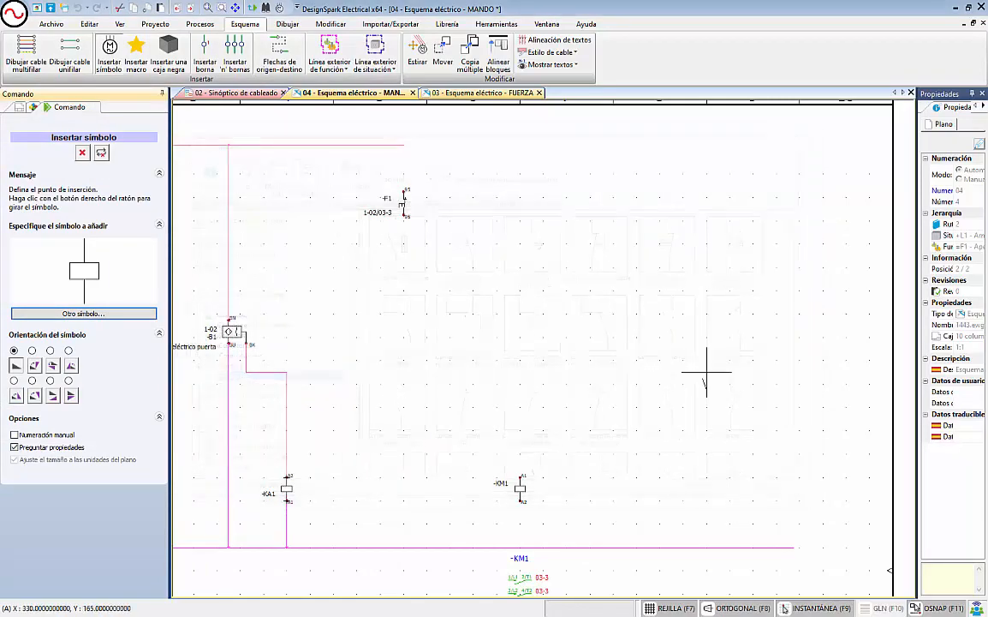
{"action": "left_click", "coordinate": [631, 203]}
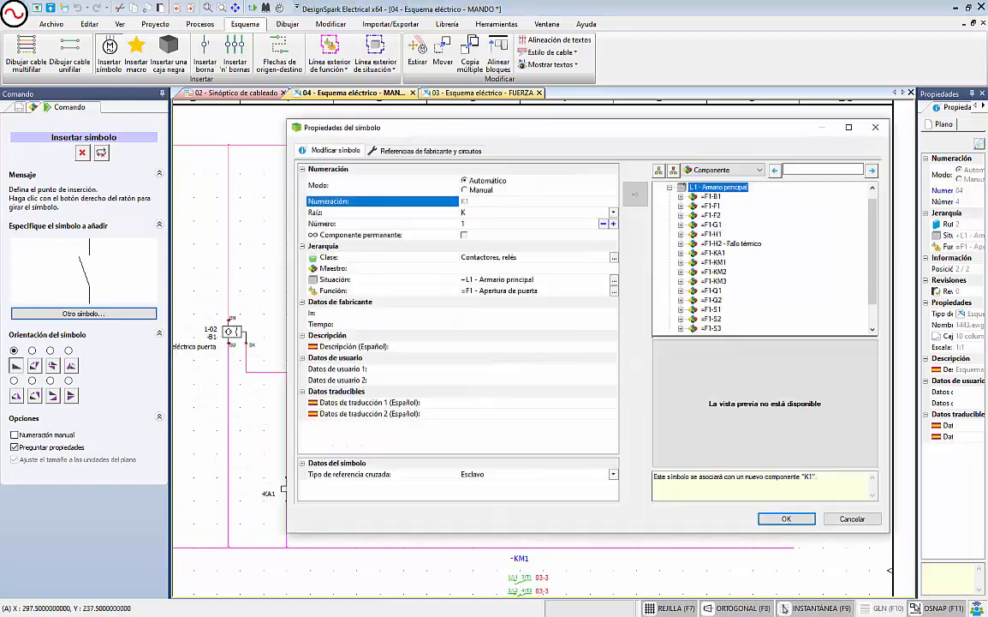
{"action": "left_click", "coordinate": [716, 263]}
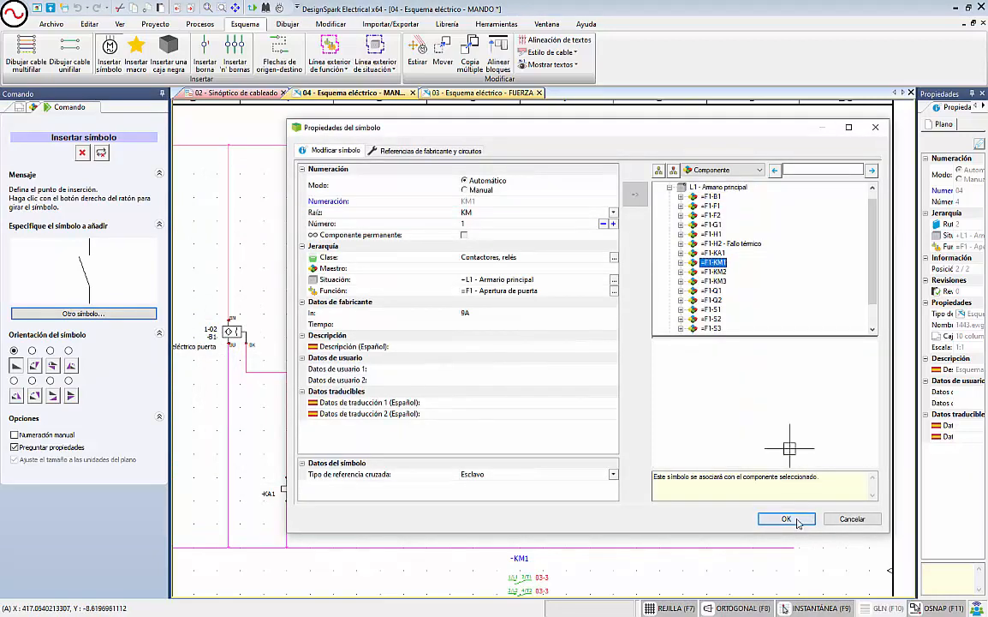
{"action": "left_click", "coordinate": [786, 518]}
- Inspect the cross-reference beside the new KM1 contact and the matching entry for terminals 13-14 in the coil's table
{"action": "scroll", "coordinate": [624, 248], "scroll_direction": "up", "scroll_amount": 4}
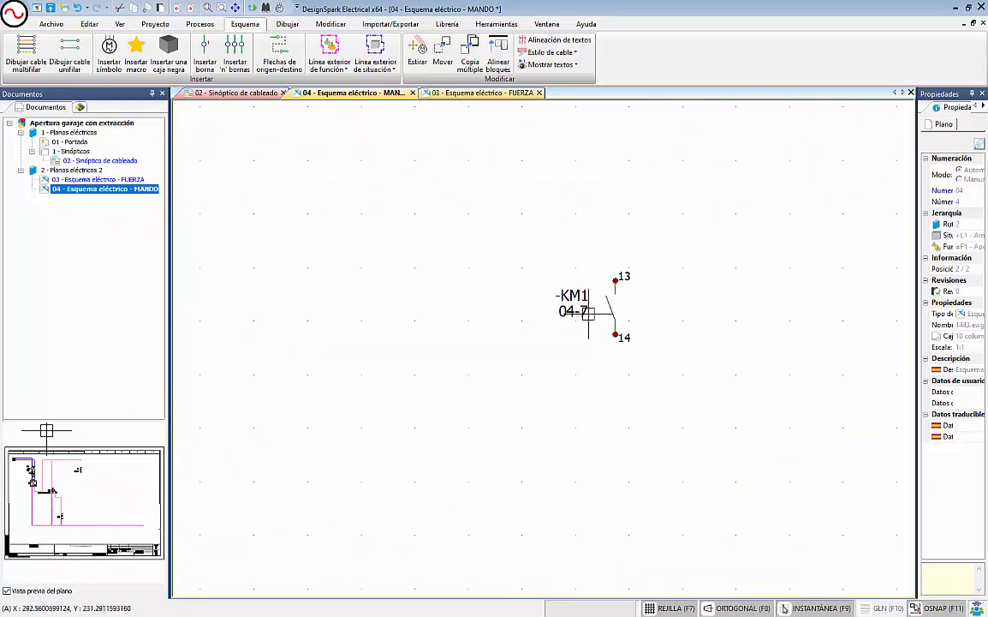
{"action": "scroll", "coordinate": [624, 182], "scroll_direction": "down", "scroll_amount": 10}
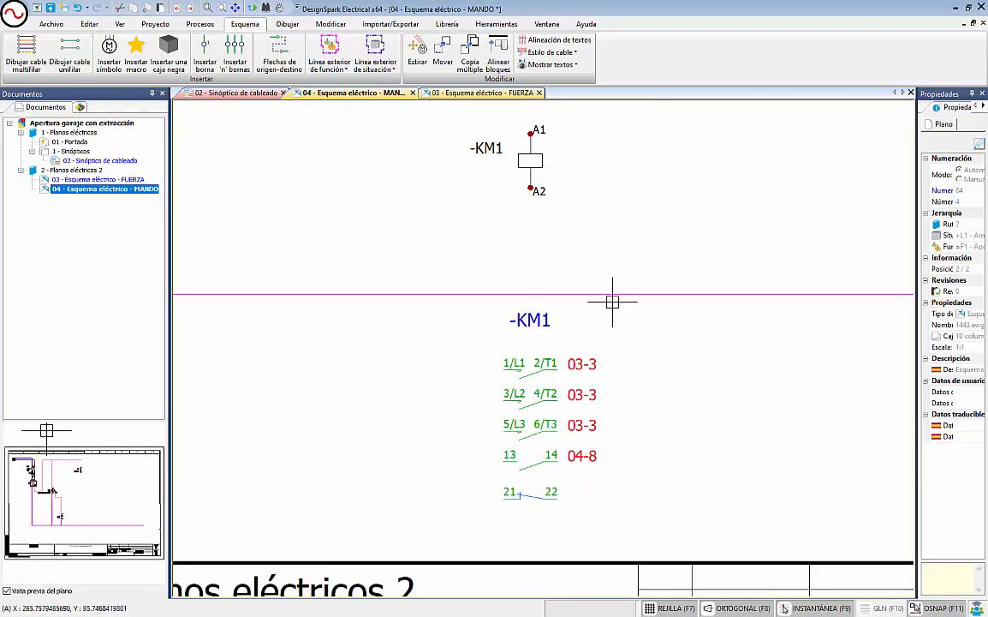
{"action": "scroll", "coordinate": [602, 365], "scroll_direction": "up", "scroll_amount": 2}
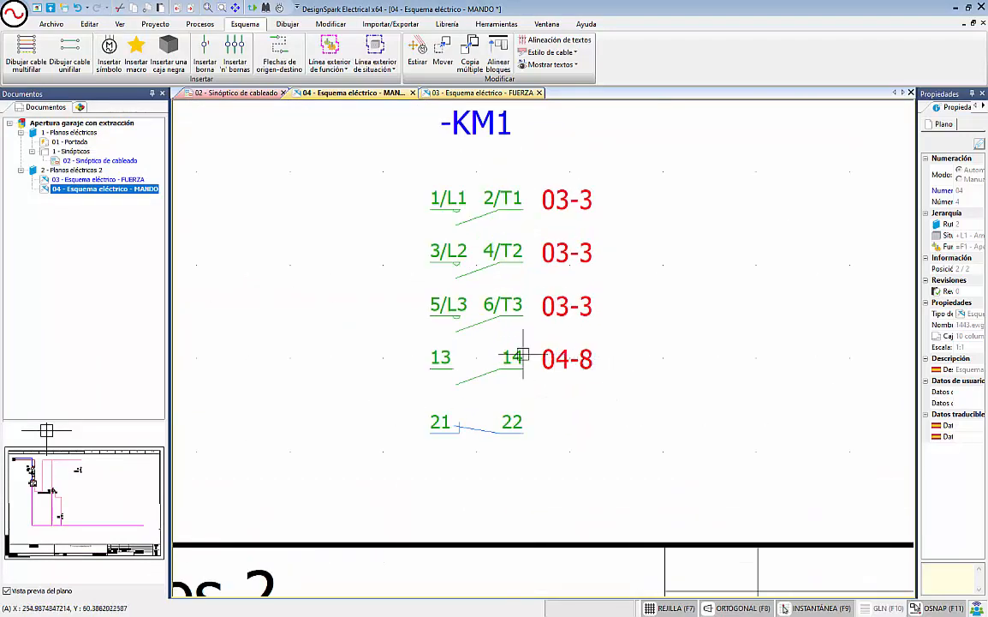
{"action": "scroll", "coordinate": [589, 287], "scroll_direction": "down", "scroll_amount": 7}
{"action": "middle_click_drag", "start_coordinate": [632, 212], "coordinate": [612, 412]}
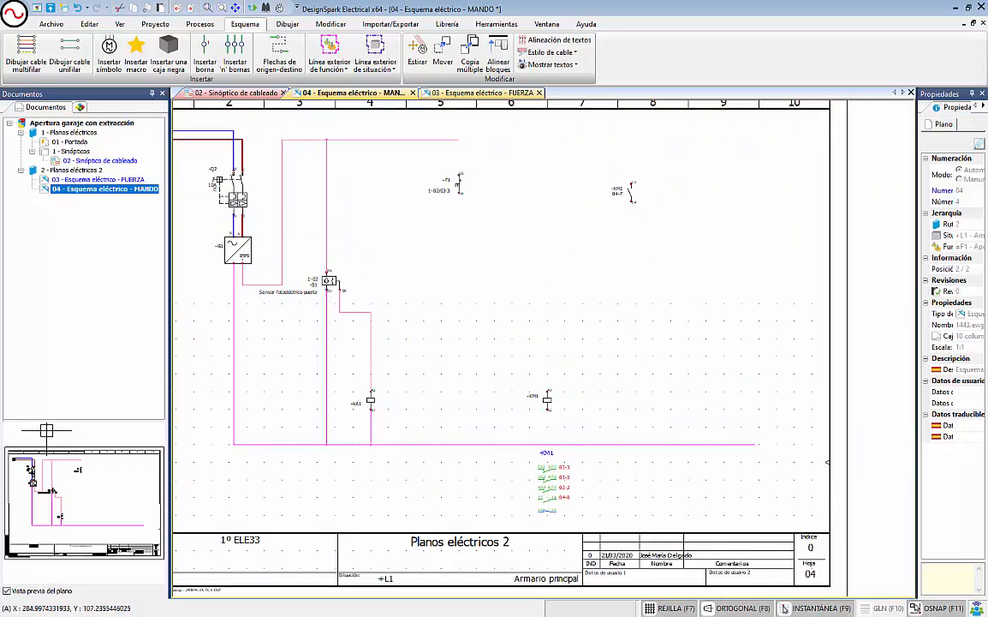
{"action": "middle_click_drag", "start_coordinate": [601, 310], "coordinate": [602, 357]}
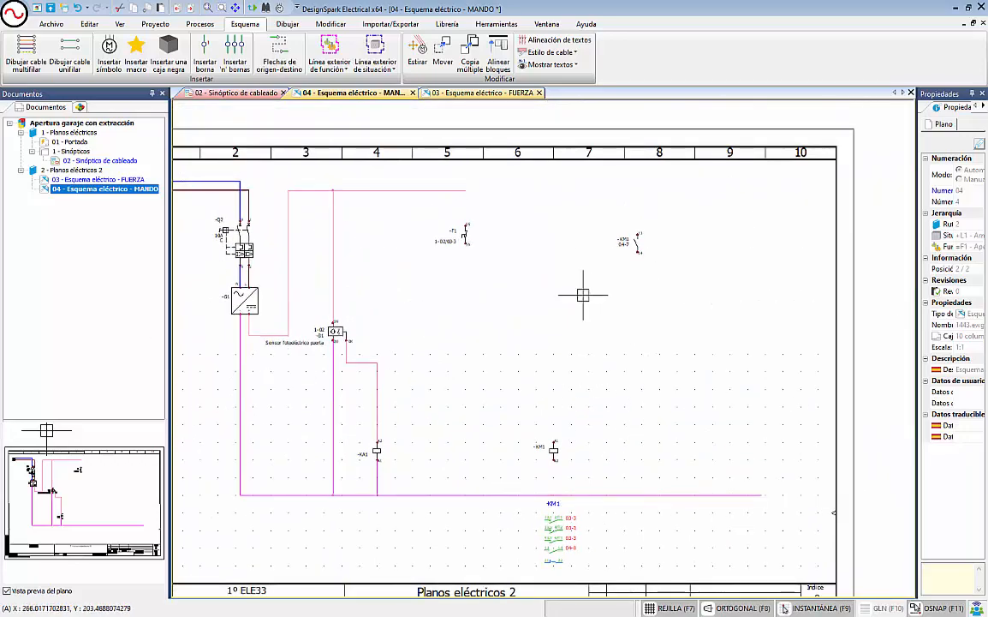
{"action": "scroll", "coordinate": [577, 288], "scroll_direction": "down", "scroll_amount": 1}
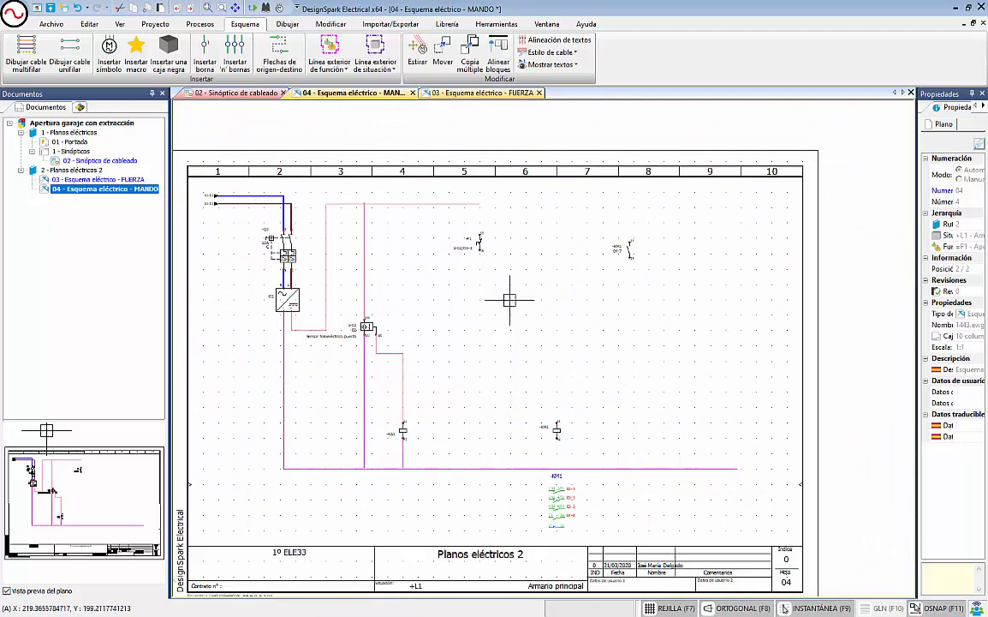
{"action": "scroll", "coordinate": [453, 266], "scroll_direction": "up", "scroll_amount": 2}
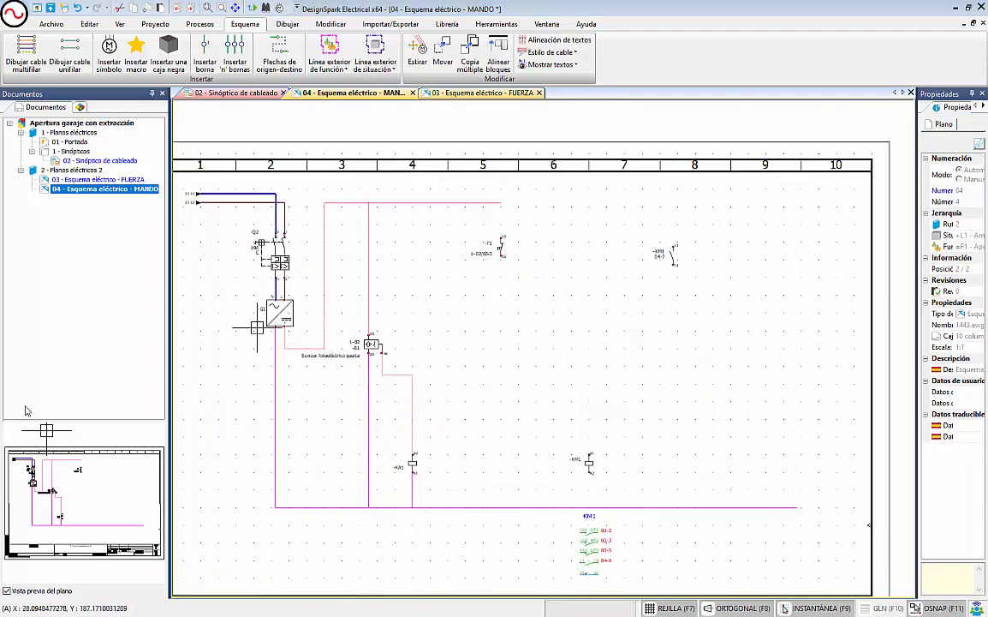
{"action": "middle_click_drag", "start_coordinate": [408, 195], "coordinate": [490, 192]}
{"action": "scroll", "coordinate": [484, 214], "scroll_direction": "down", "scroll_amount": 4}
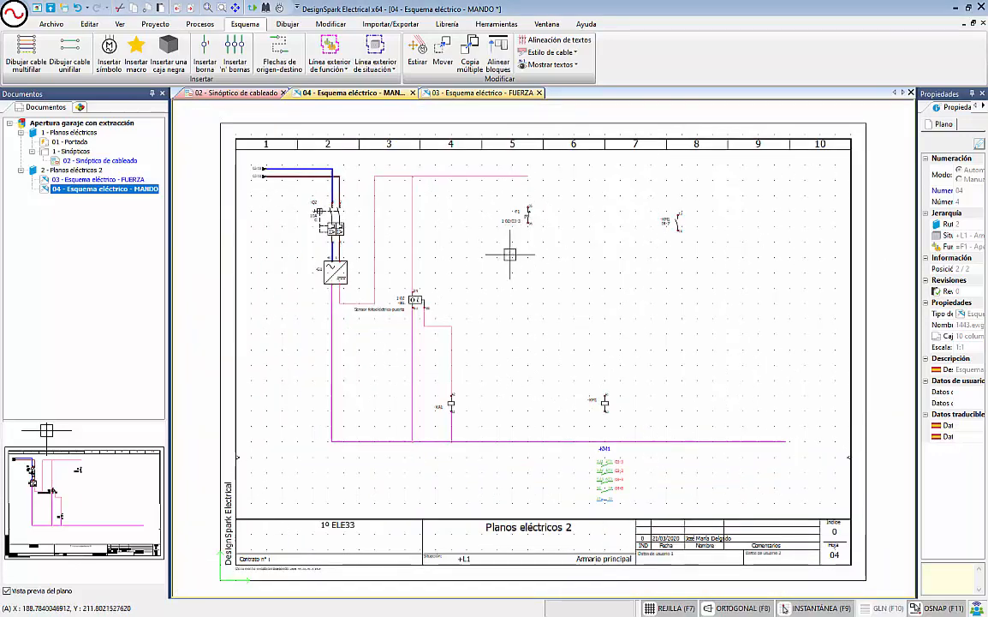
{"action": "middle_click_drag", "start_coordinate": [474, 240], "coordinate": [471, 240]}
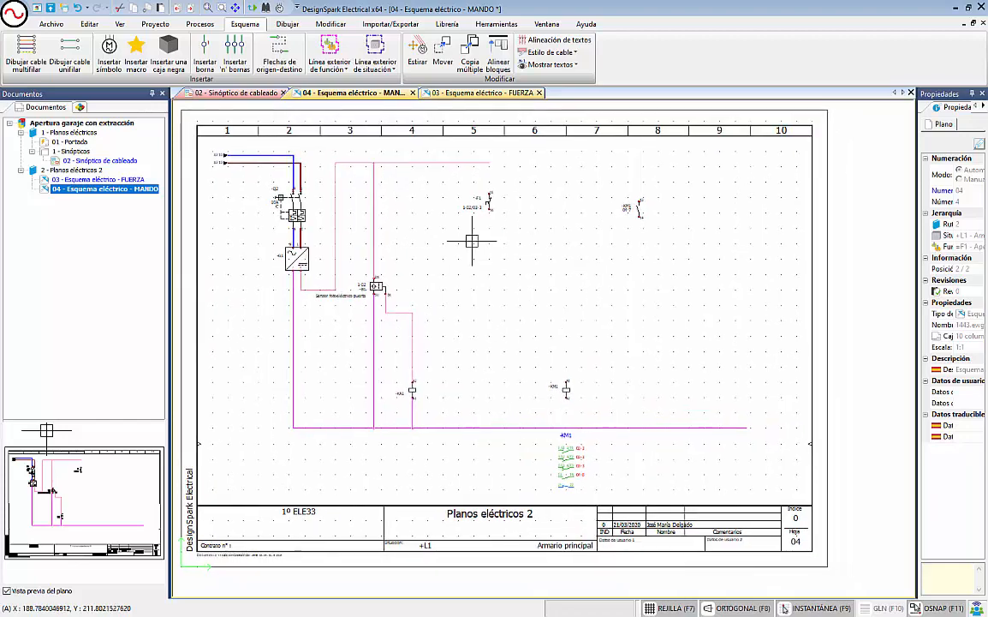